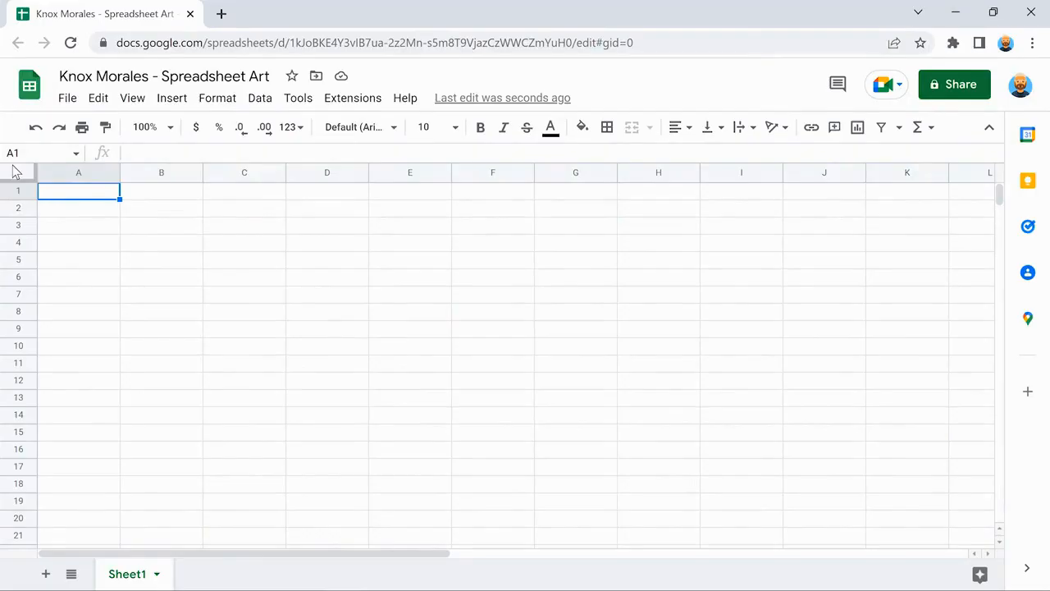
# Select the whole sheet, then narrow all columns and heighten all rows so cells are square.
pyautogui.click(14, 171)
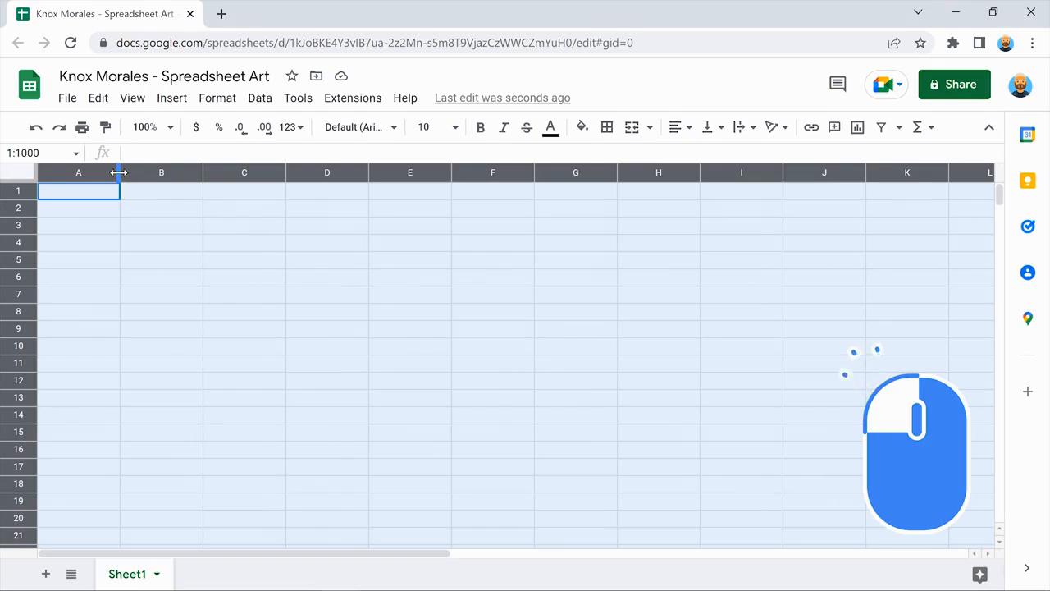
pyautogui.moveTo(119, 173); pyautogui.dragTo(59, 172)
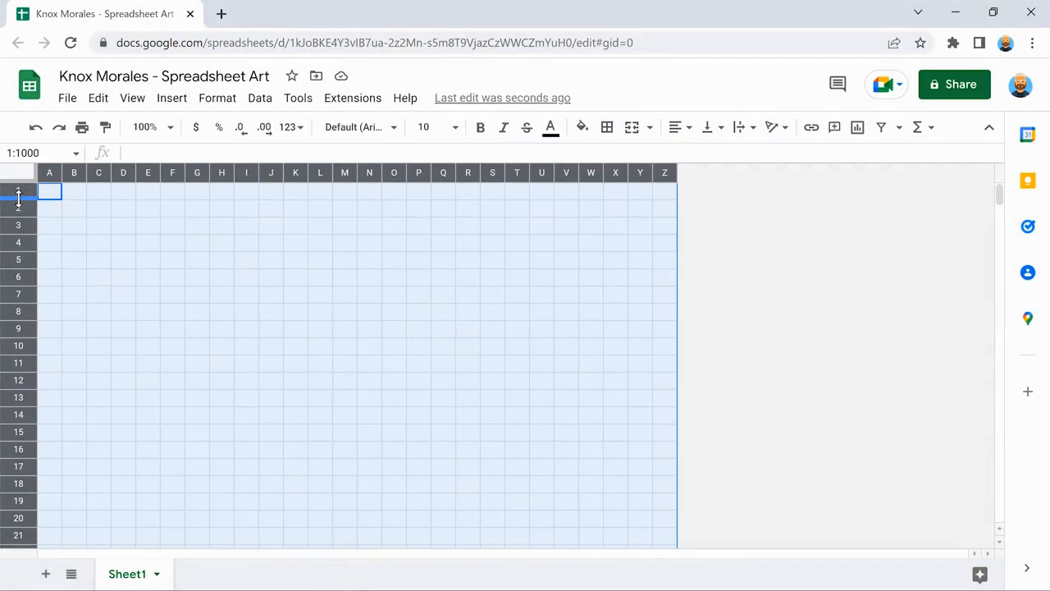
pyautogui.moveTo(18, 198); pyautogui.dragTo(18, 204)
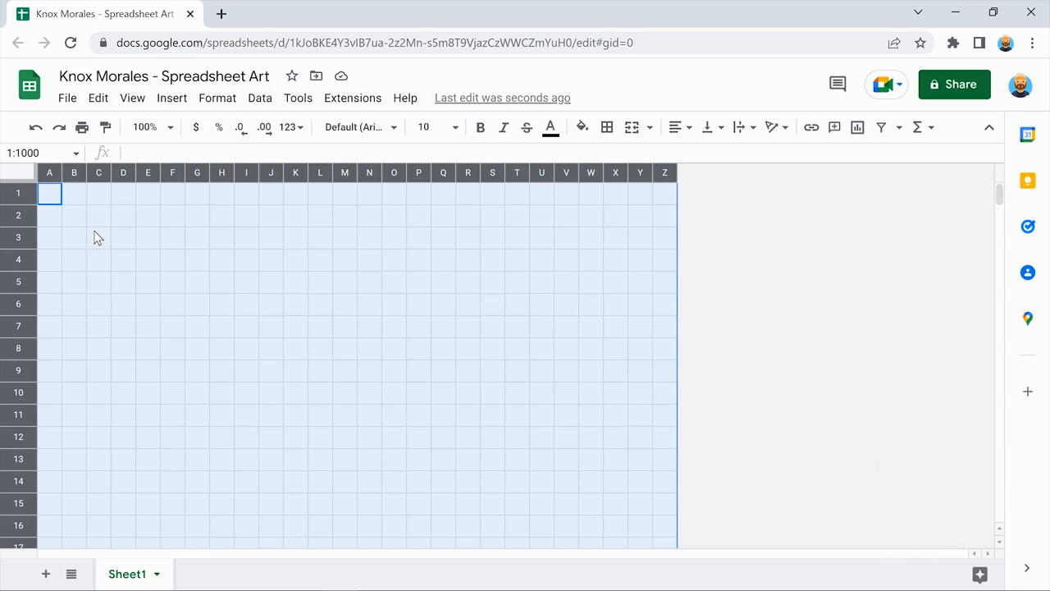
pyautogui.click(97, 238)
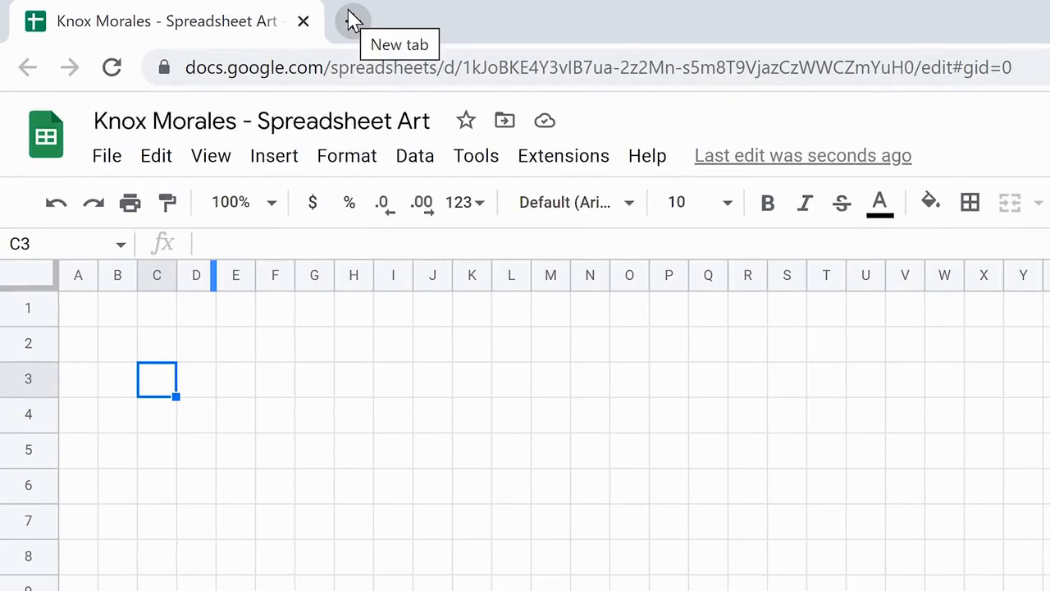
# Open google.com in a new browser tab.
pyautogui.click(352, 20)
pyautogui.write('google.c')
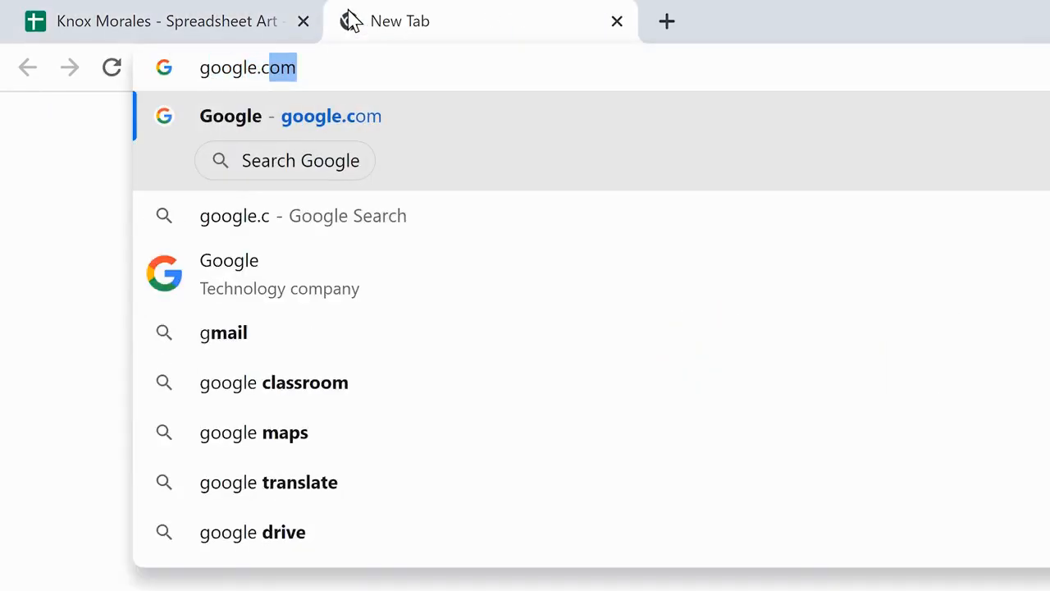
pyautogui.write('om')
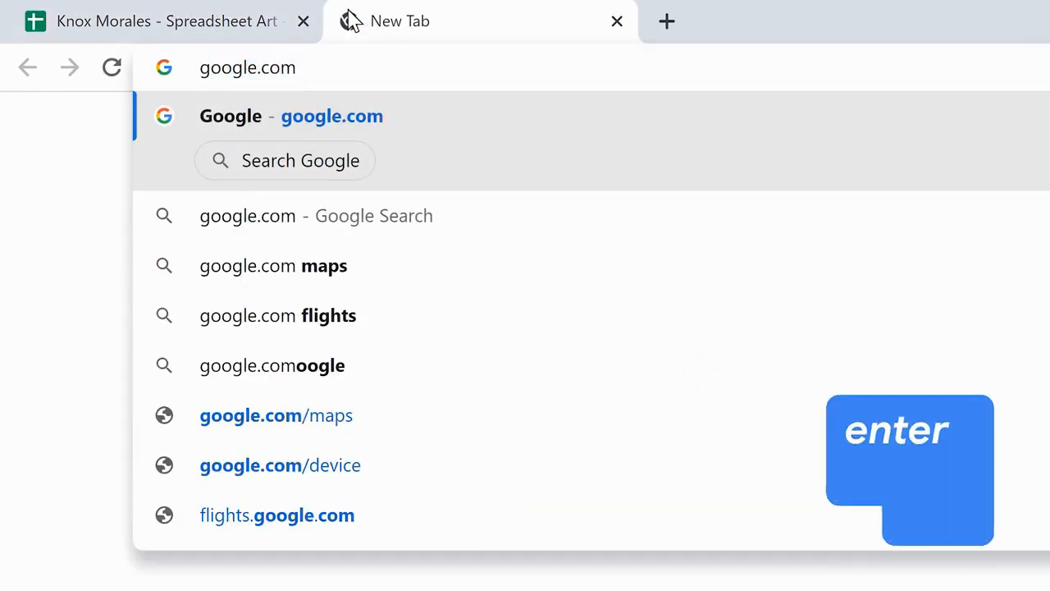
pyautogui.press('Return')
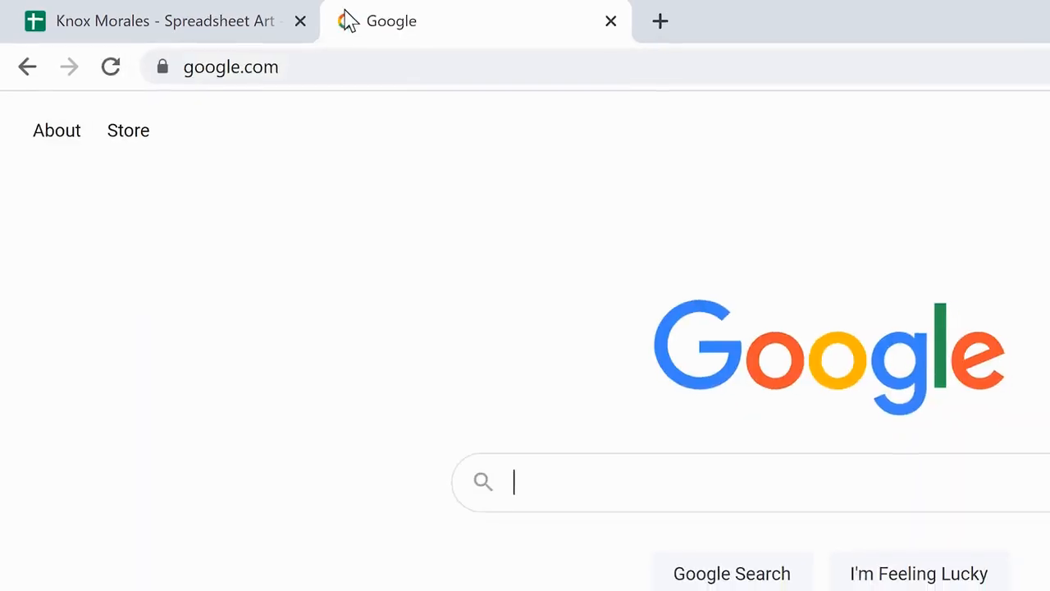
# Search for 'spreadsheet pixel art' and browse the Images results.
pyautogui.write('spreadsheet pixel art')
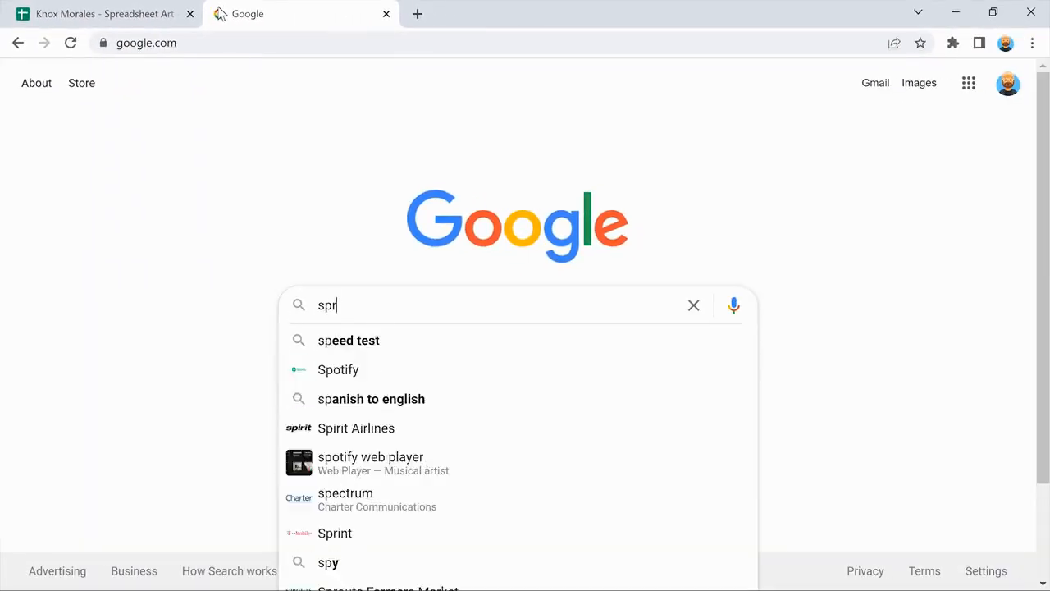
pyautogui.press('Return')
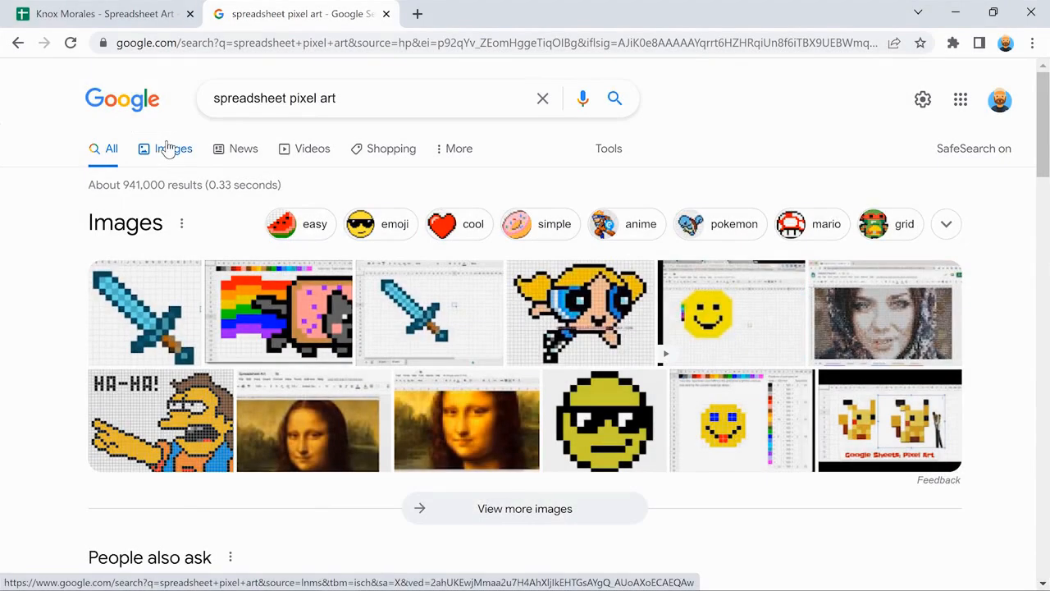
pyautogui.click(166, 149)
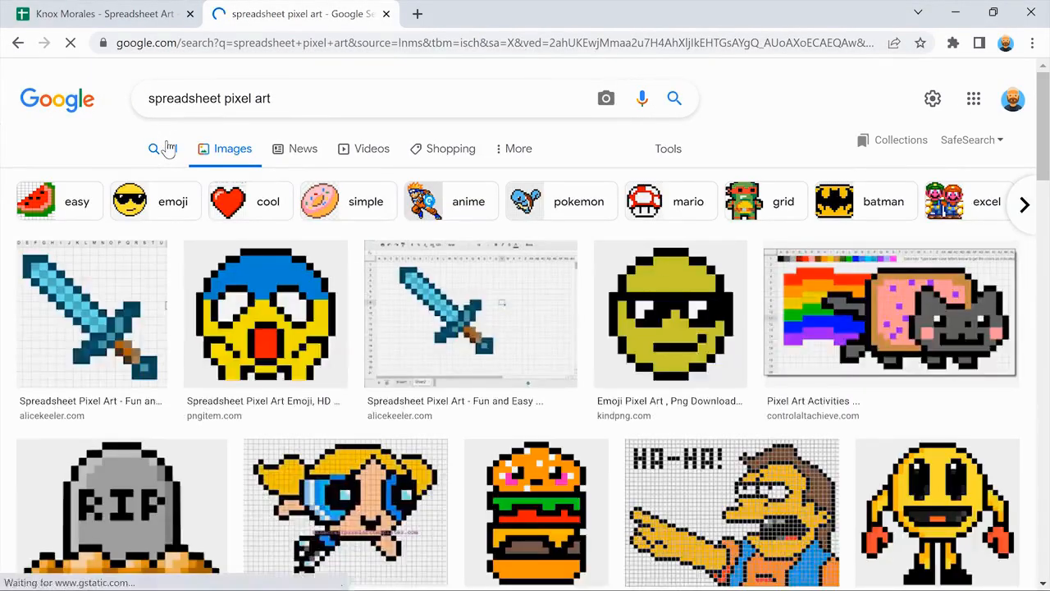
pyautogui.scroll(-1, 8, 212)
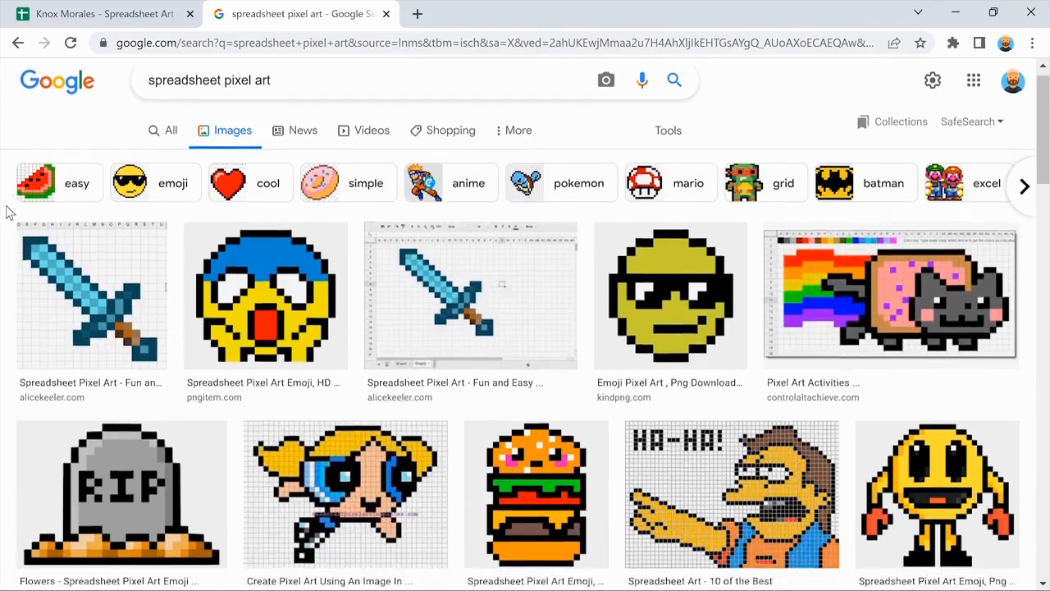
pyautogui.scroll(-3, 8, 212)
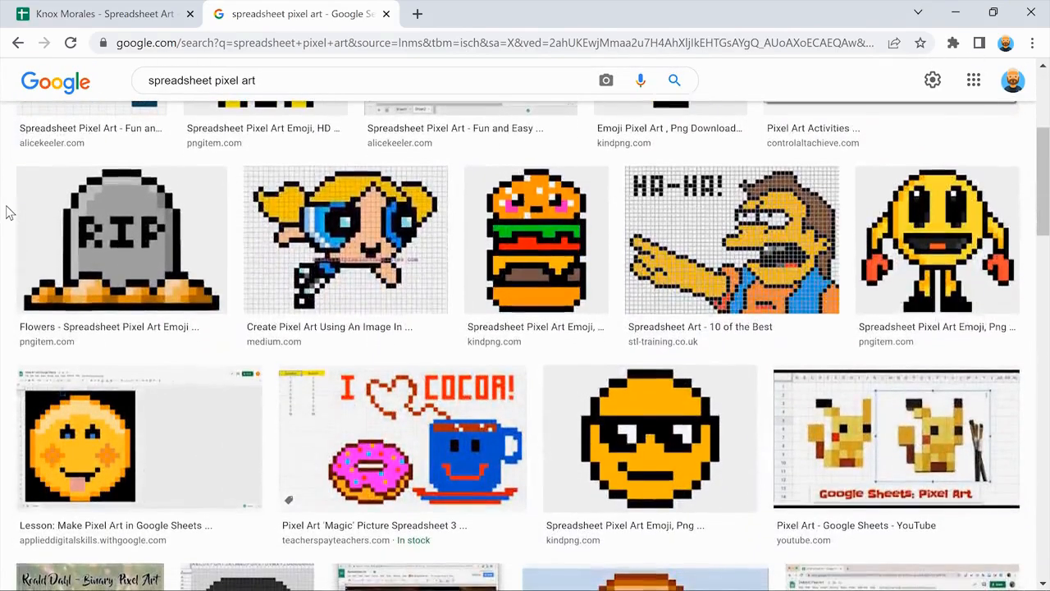
pyautogui.scroll(3, 9, 212)
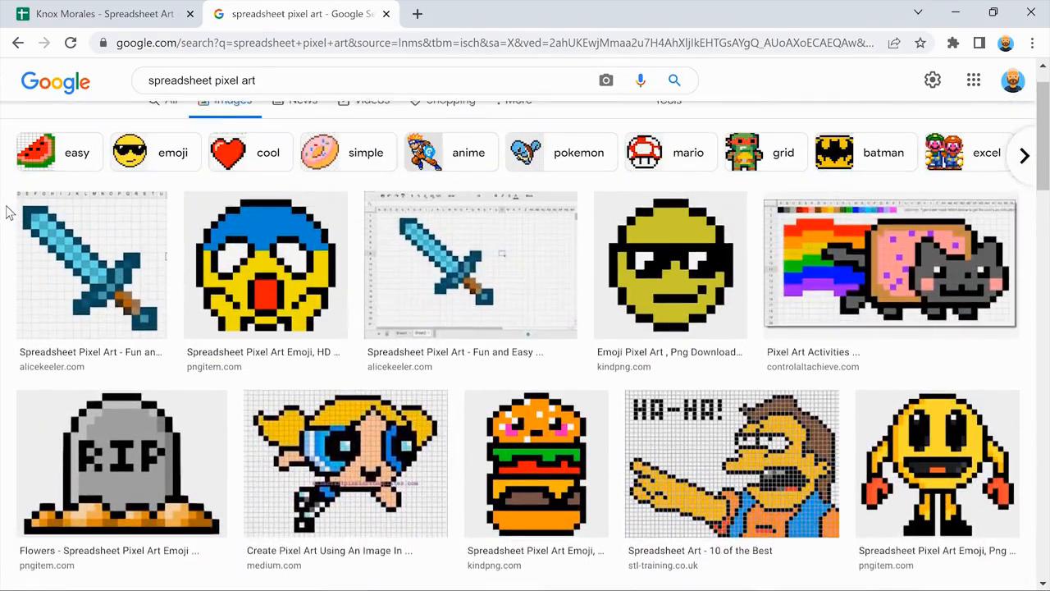
pyautogui.scroll(1, 8, 212)
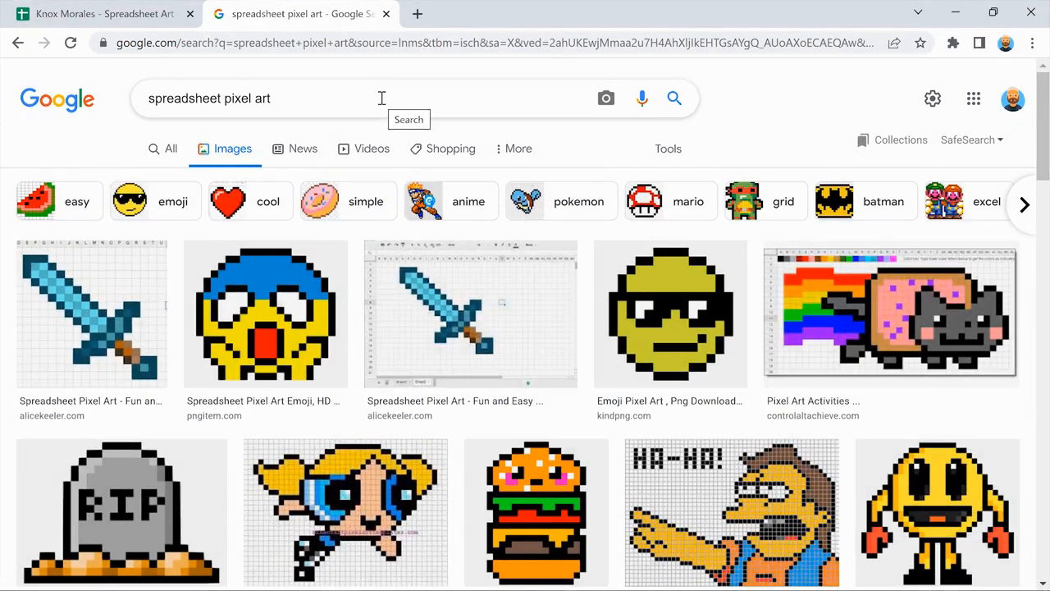
# Refine the search to 'spreadsheet pixel art emojis' and browse the smiley results.
pyautogui.click(381, 98)
pyautogui.write('emojis')
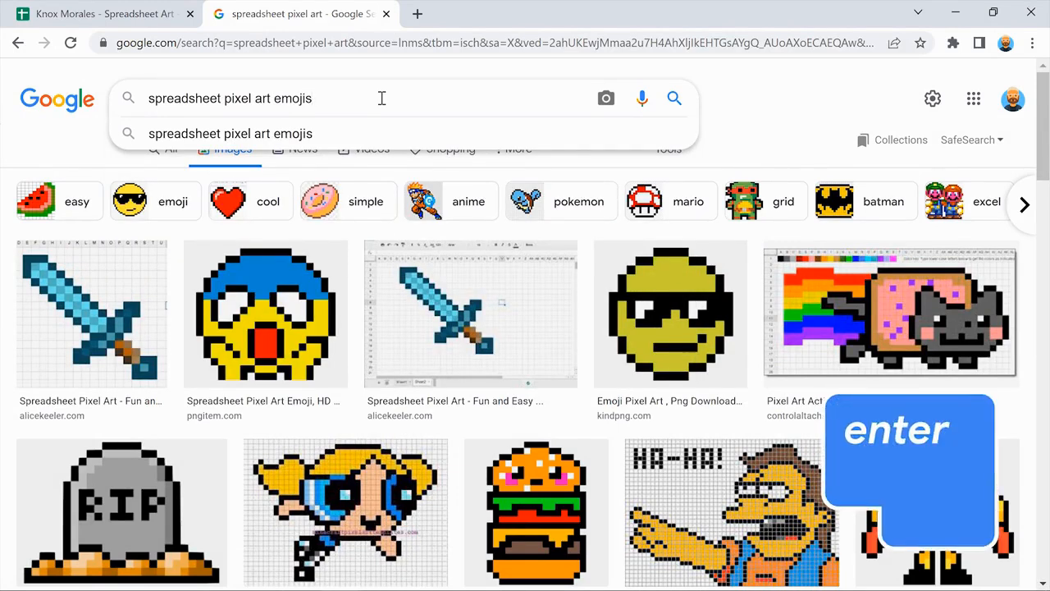
pyautogui.press('Return')
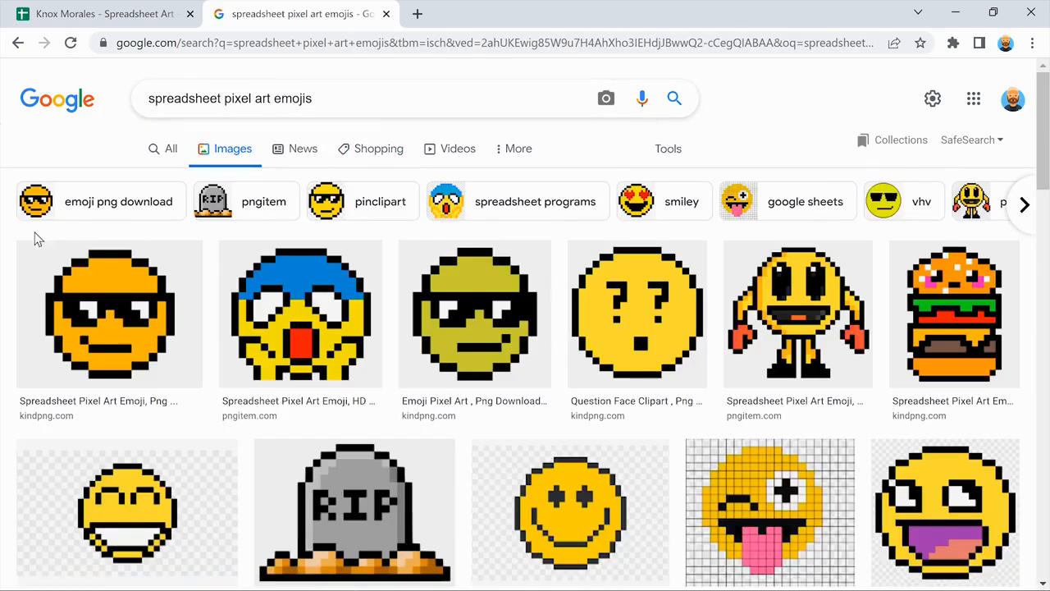
pyautogui.scroll(-3, 8, 225)
pyautogui.scroll(-2, 9, 226)
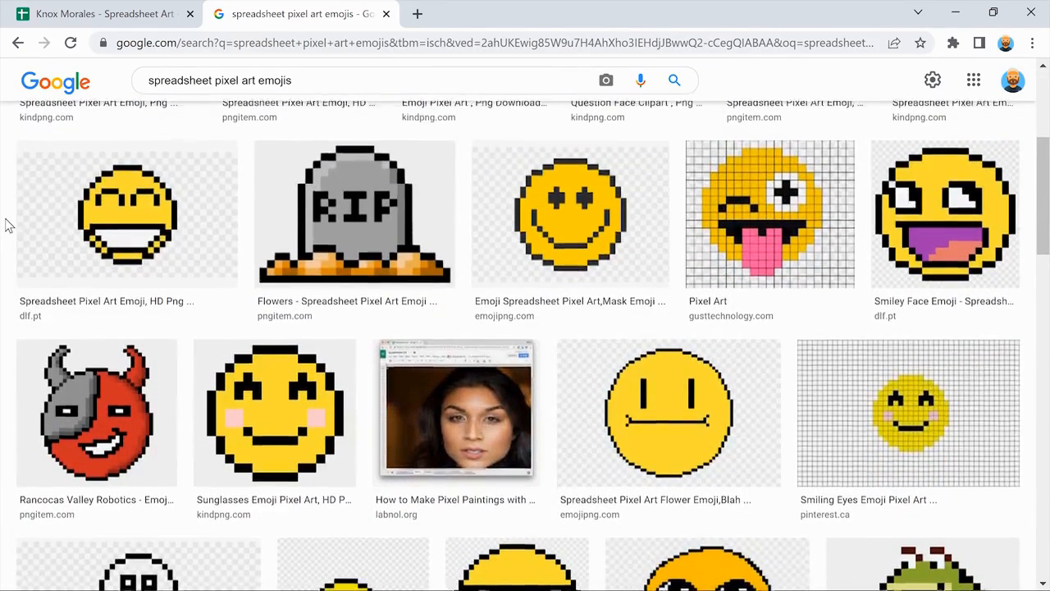
pyautogui.scroll(4, 8, 225)
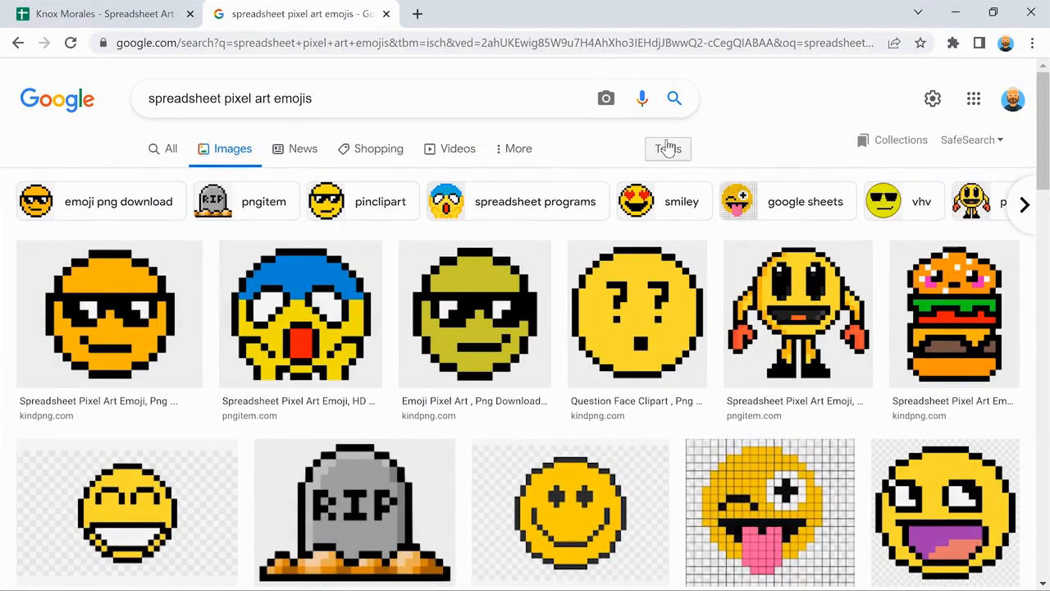
# Filter the emoji image results to the Clip Art type under Tools.
pyautogui.click(668, 148)
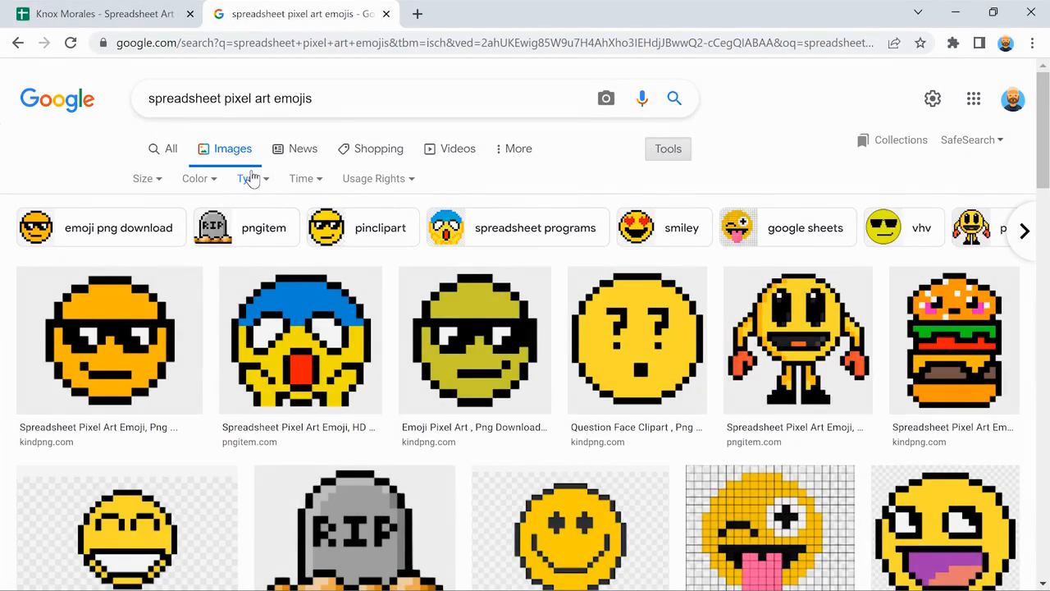
pyautogui.click(251, 179)
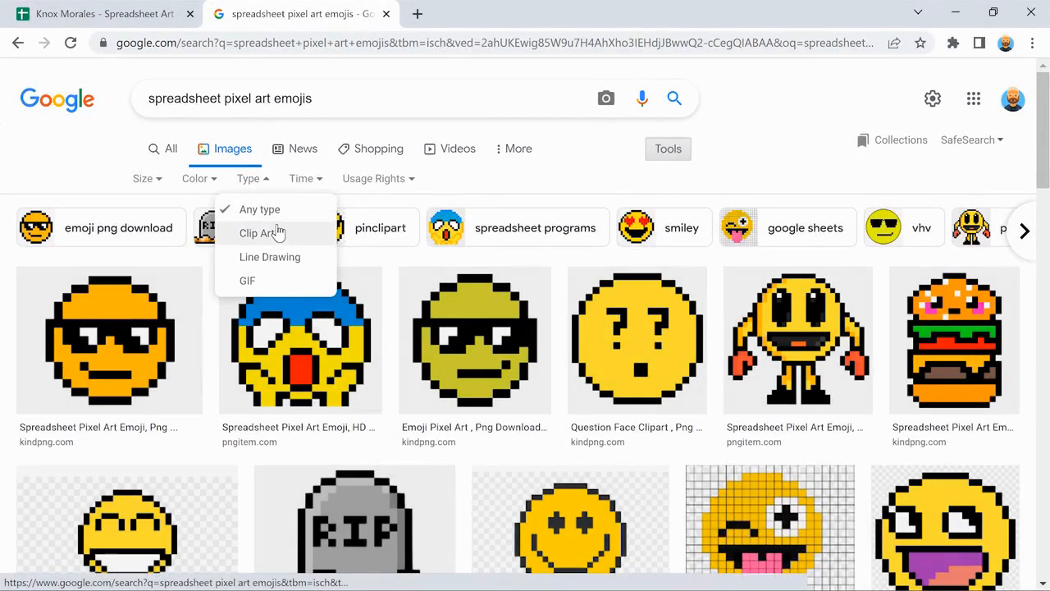
pyautogui.click(261, 233)
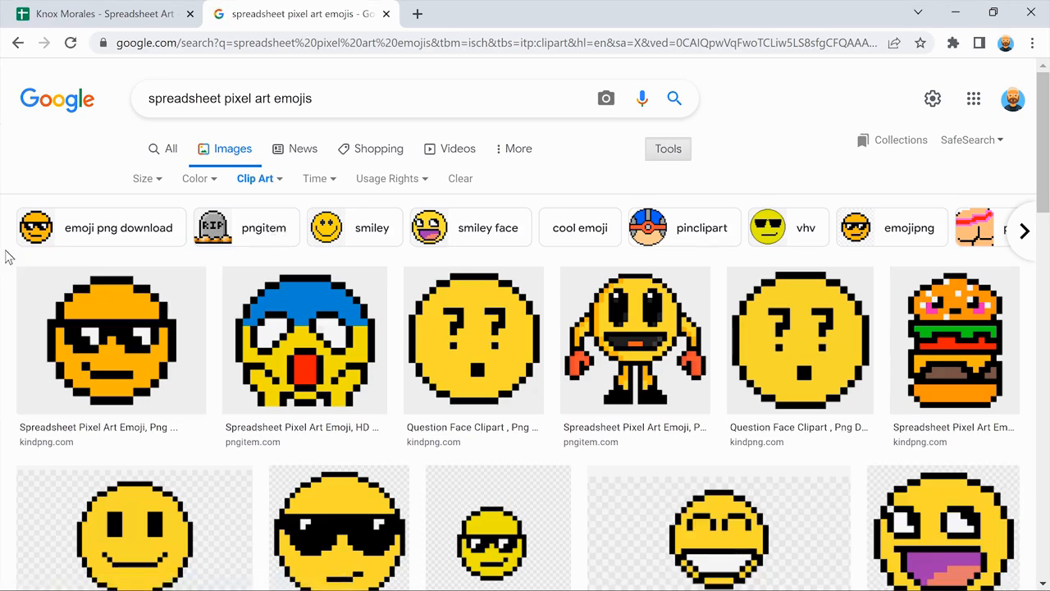
pyautogui.scroll(-4, 6, 257)
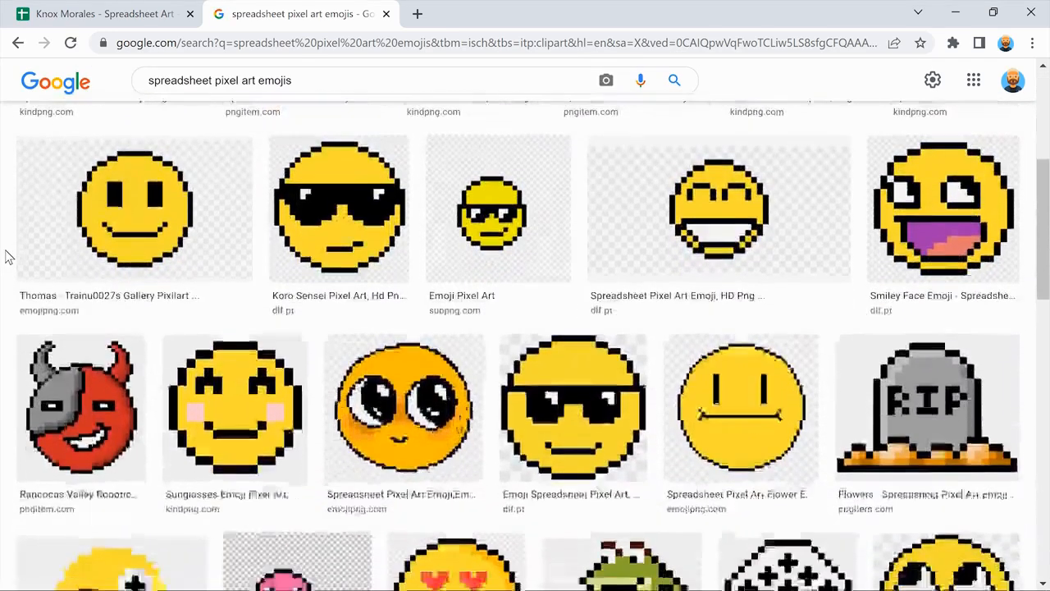
pyautogui.scroll(-1, 7, 257)
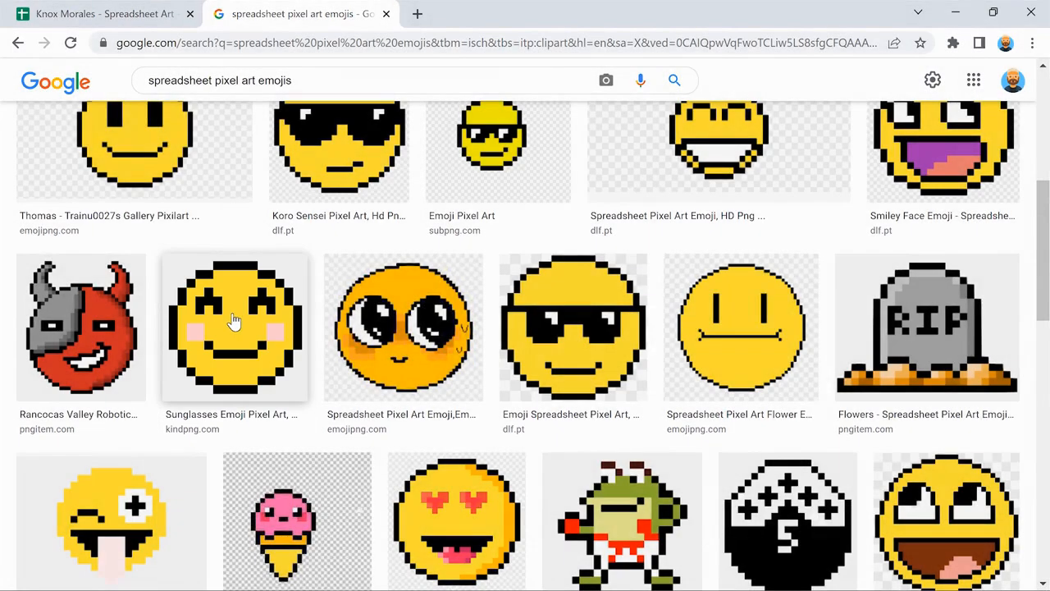
# Open the blushing yellow smiley image full-size in a new tab as the reference.
pyautogui.click(234, 321)
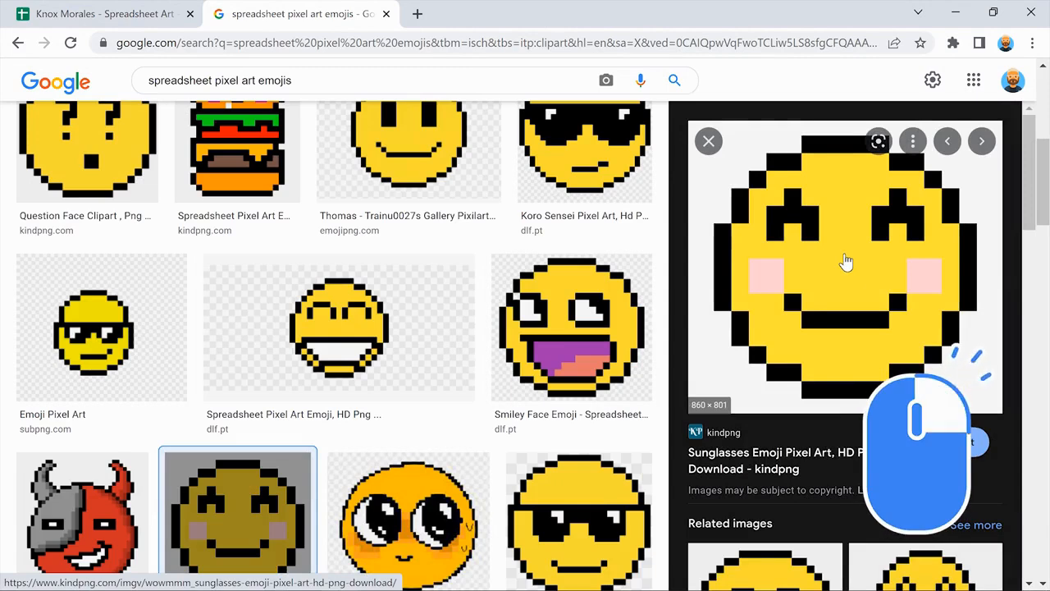
pyautogui.rightClick(846, 260)
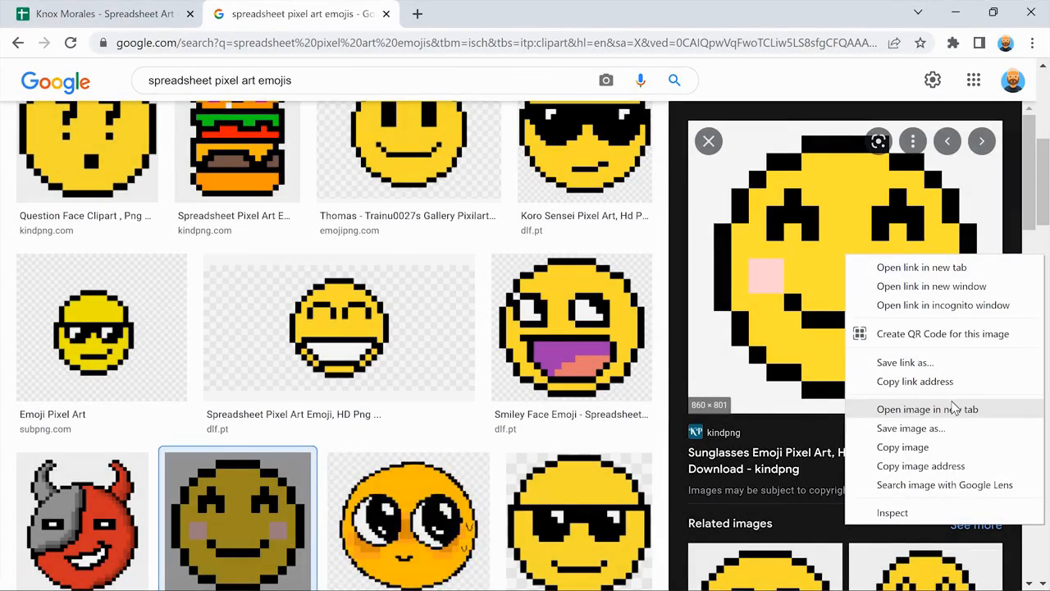
pyautogui.click(928, 408)
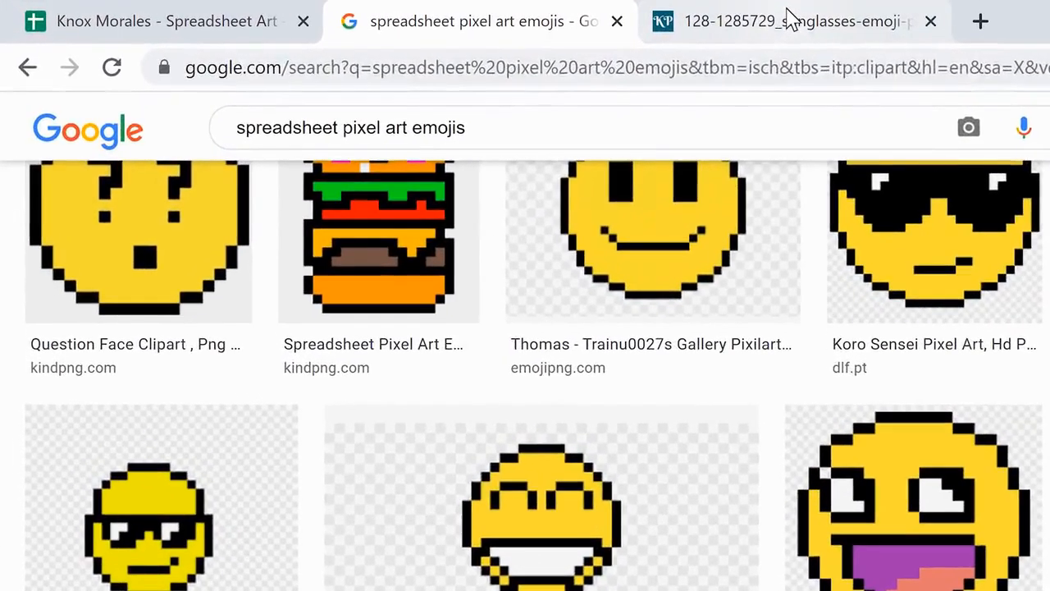
pyautogui.click(787, 17)
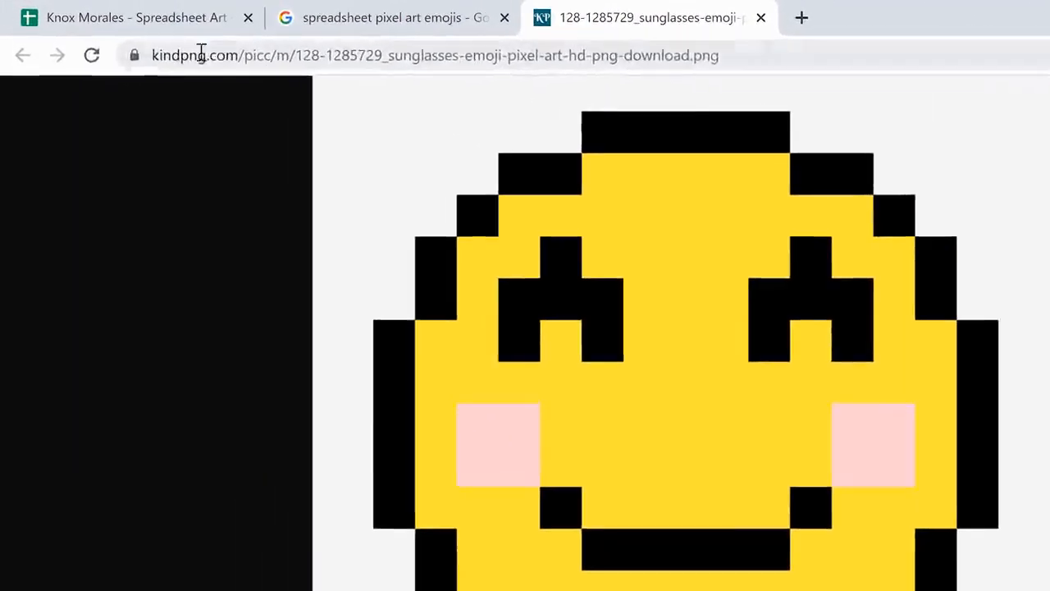
pyautogui.click(131, 15)
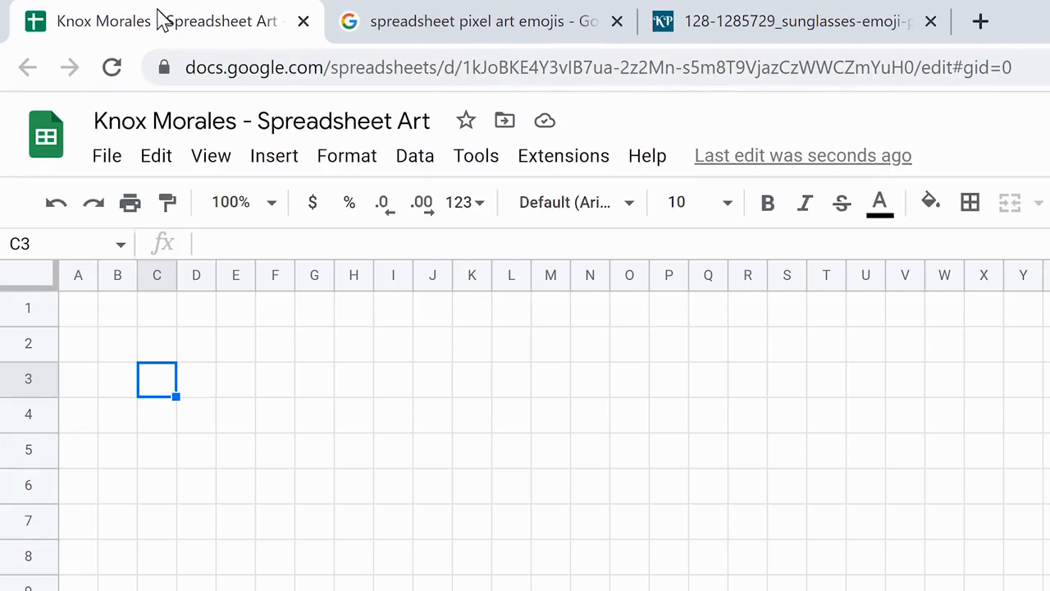
pyautogui.click(792, 17)
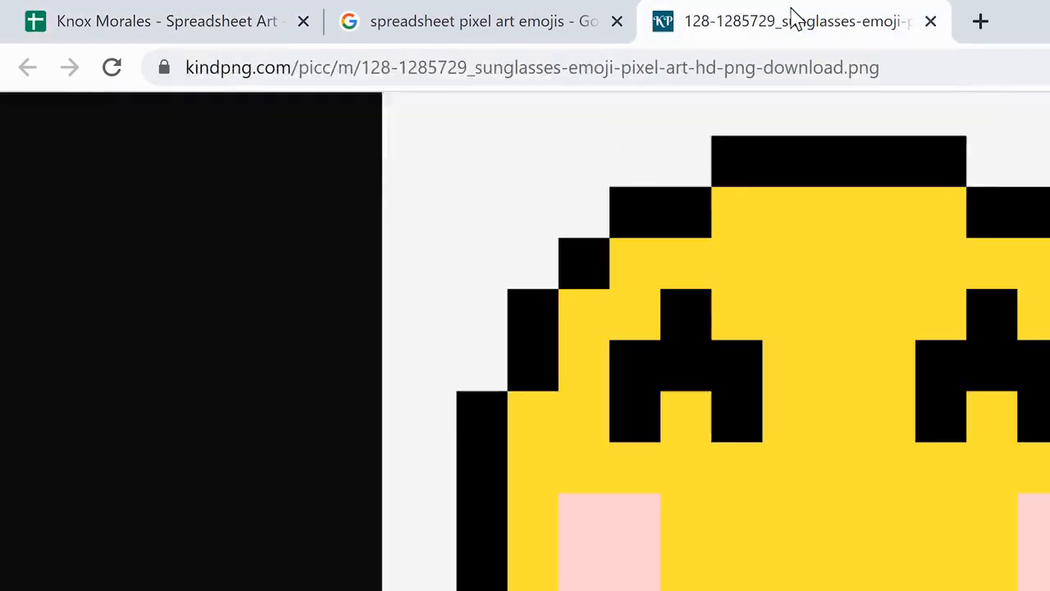
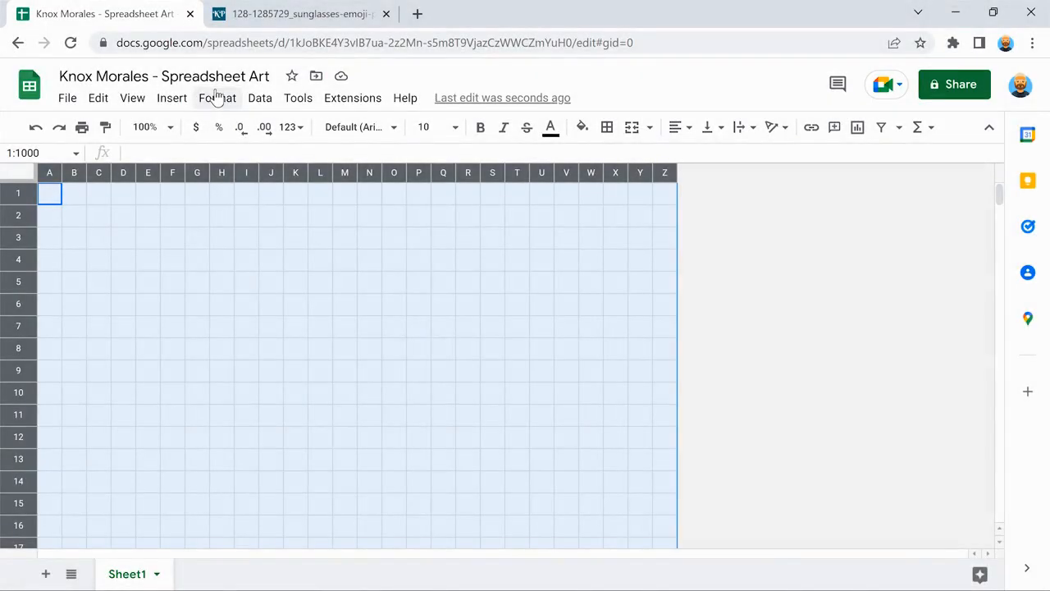
# Start a conditional formatting rule matching cells where the value is equal to 1.
pyautogui.click(215, 98)
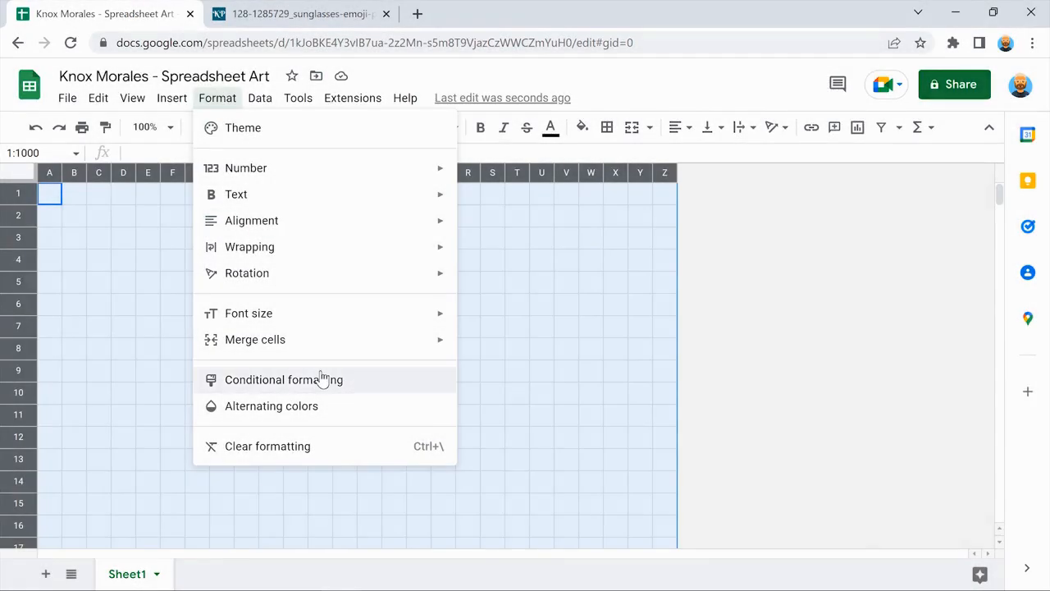
pyautogui.click(322, 378)
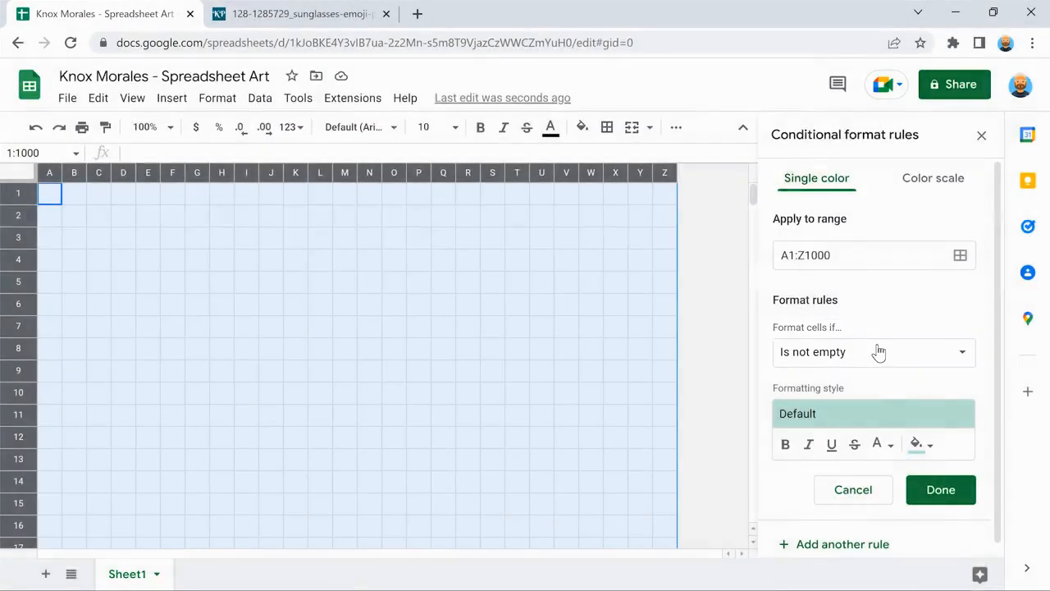
pyautogui.click(878, 352)
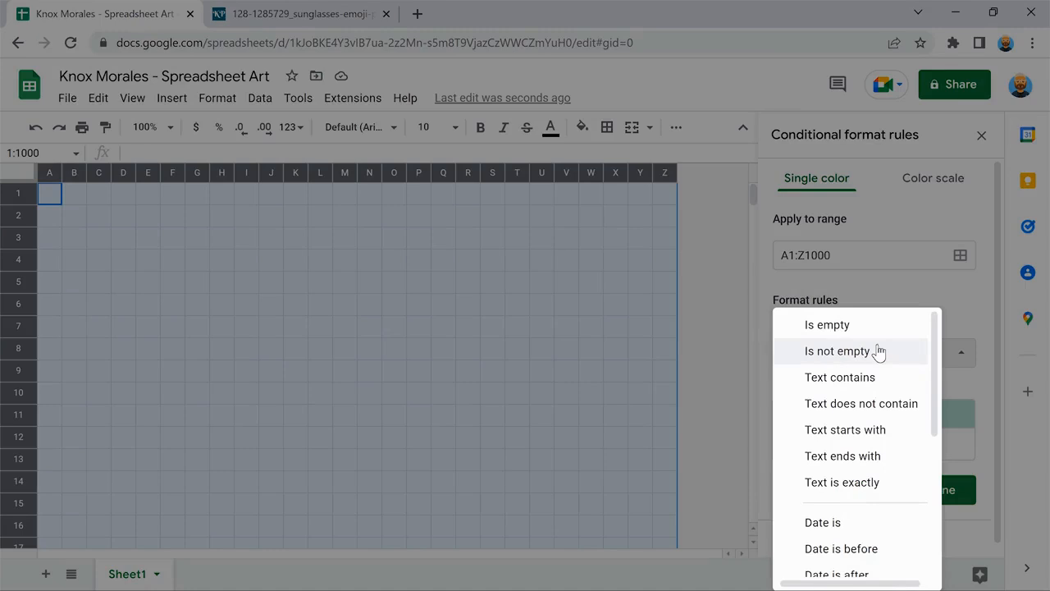
pyautogui.scroll(-4, 877, 352)
pyautogui.scroll(-1, 877, 352)
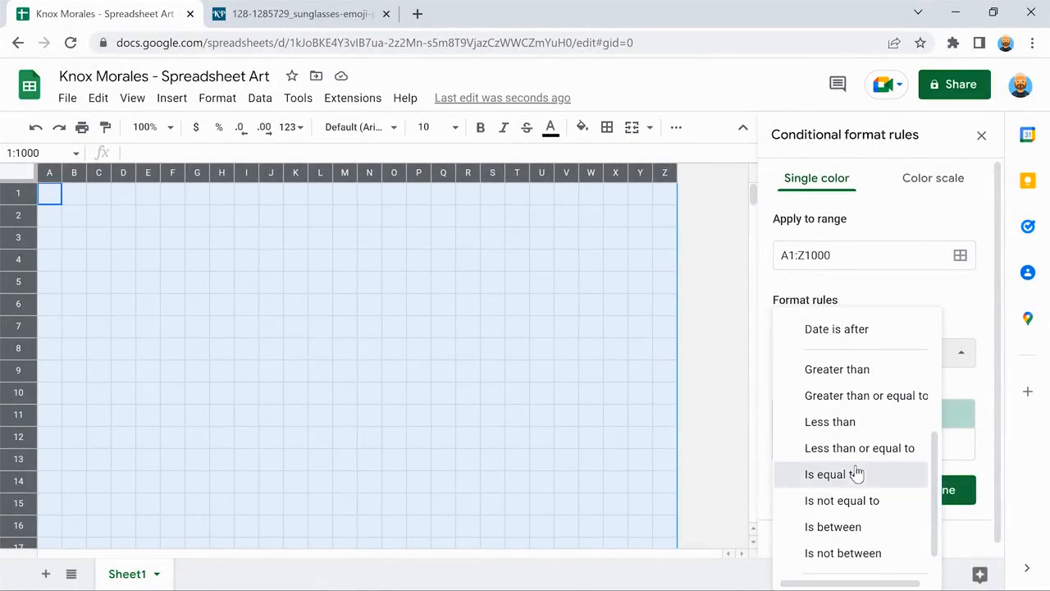
pyautogui.click(855, 474)
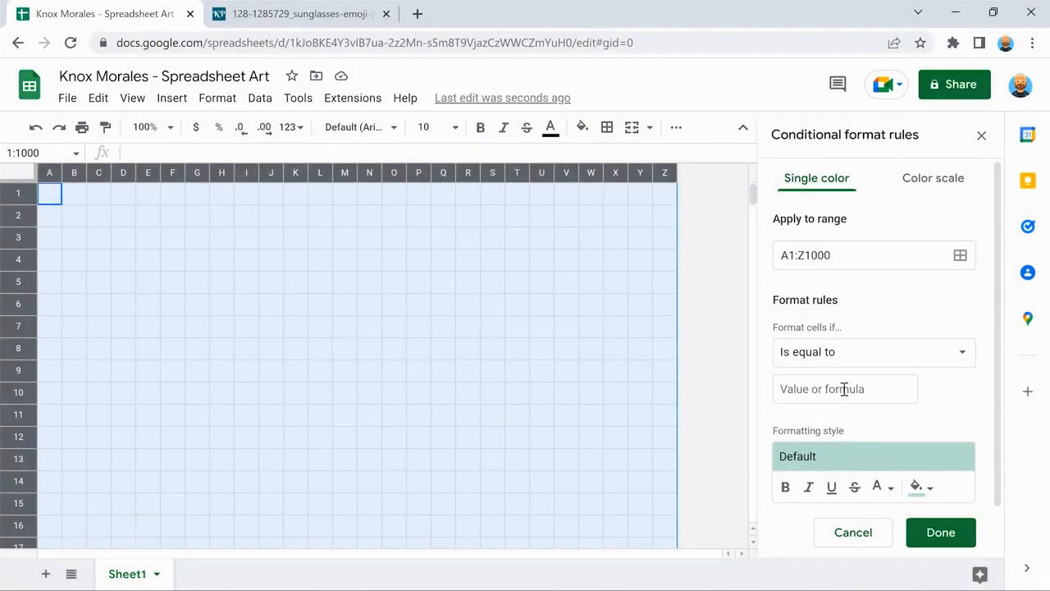
pyautogui.click(844, 388)
pyautogui.write('1')
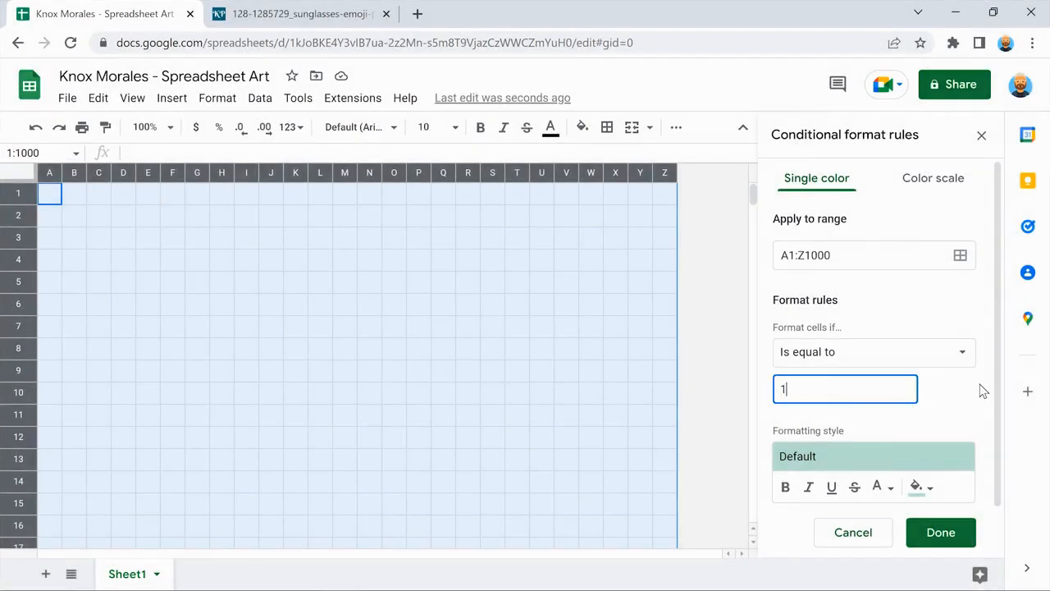
pyautogui.click(982, 392)
# Give the value-1 rule a dark blue 1 fill and save it.
pyautogui.scroll(-1, 983, 391)
pyautogui.scroll(-1, 983, 391)
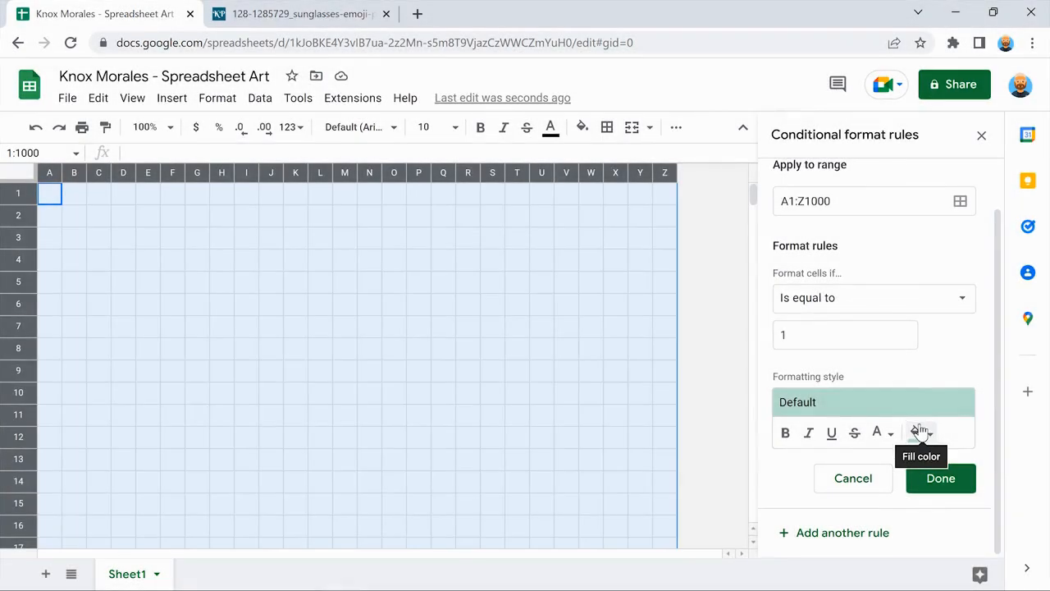
pyautogui.click(919, 432)
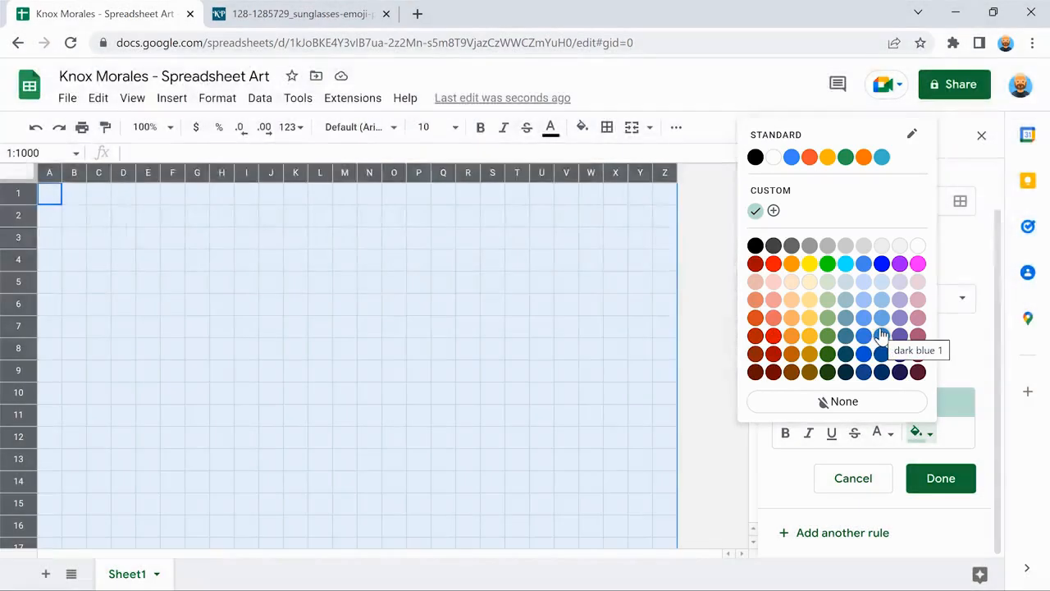
pyautogui.click(881, 335)
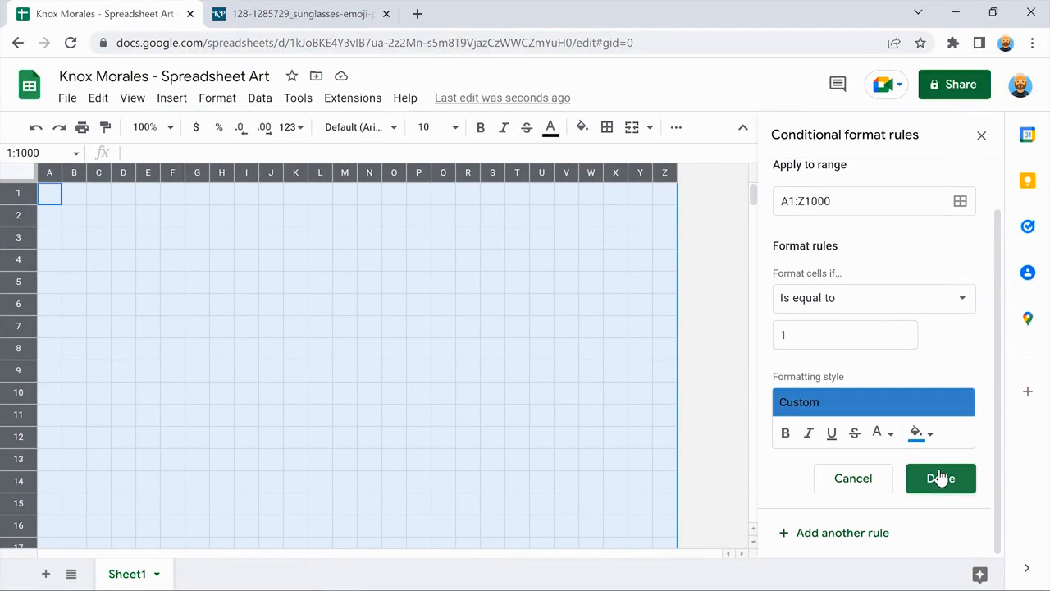
pyautogui.click(940, 478)
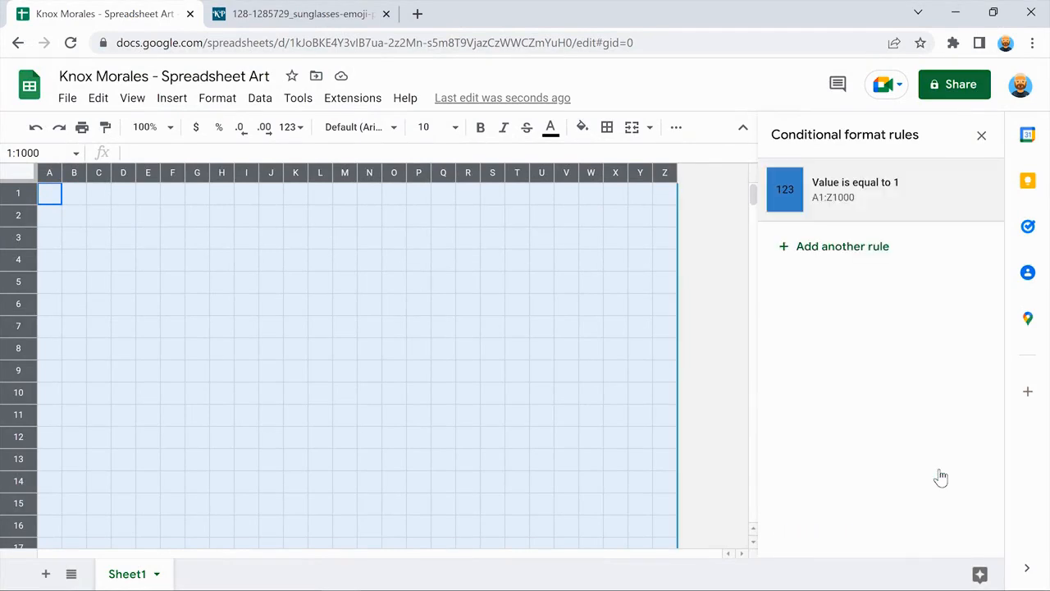
# Enter 1 in cells N8, I7 and K11 to test the blue rule.
pyautogui.click(366, 348)
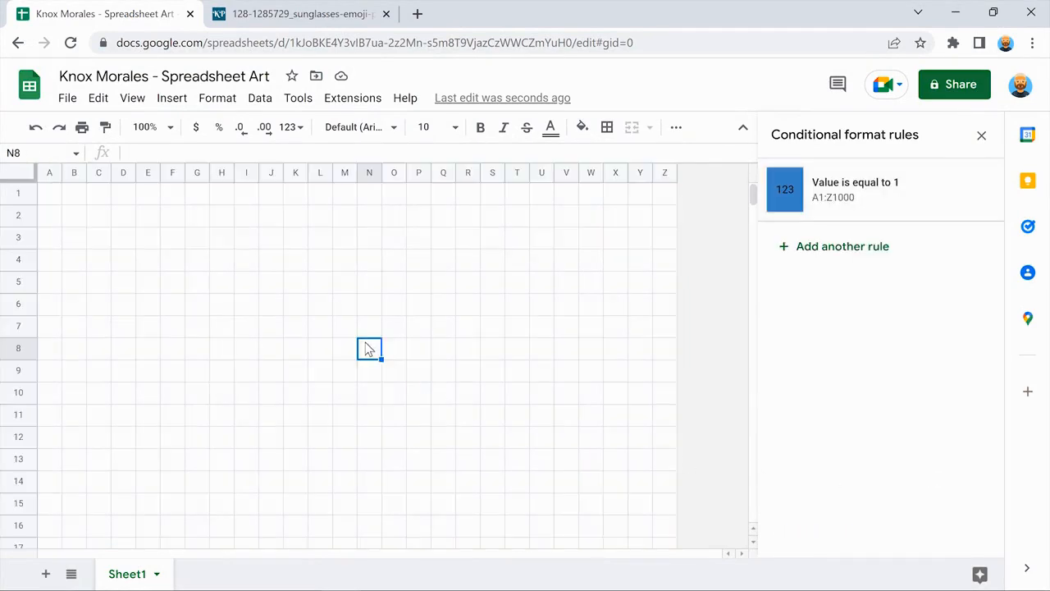
pyautogui.write('1')
pyautogui.press('Return')
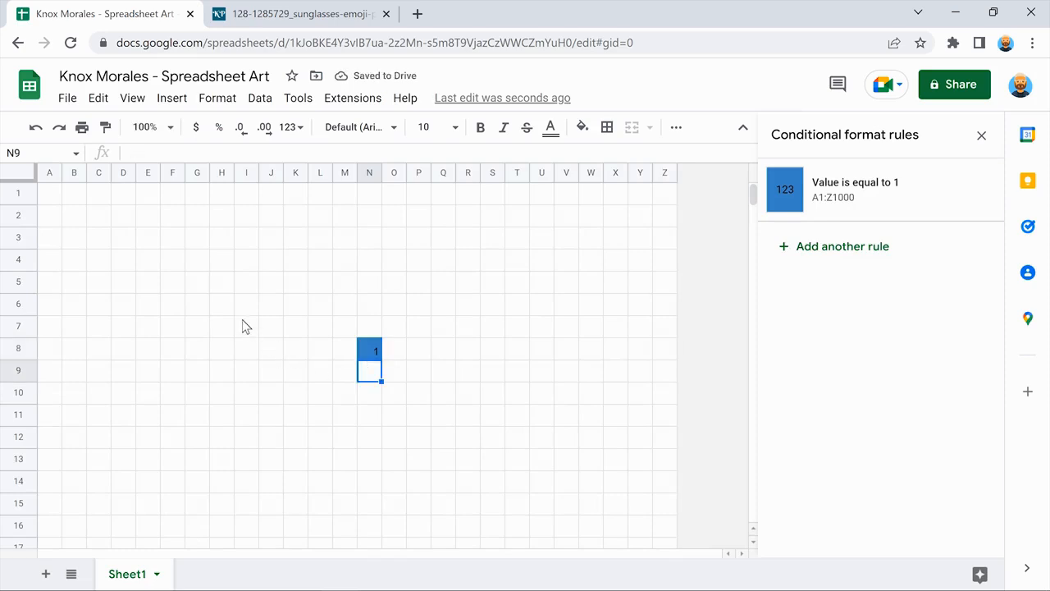
pyautogui.click(243, 324)
pyautogui.write('1')
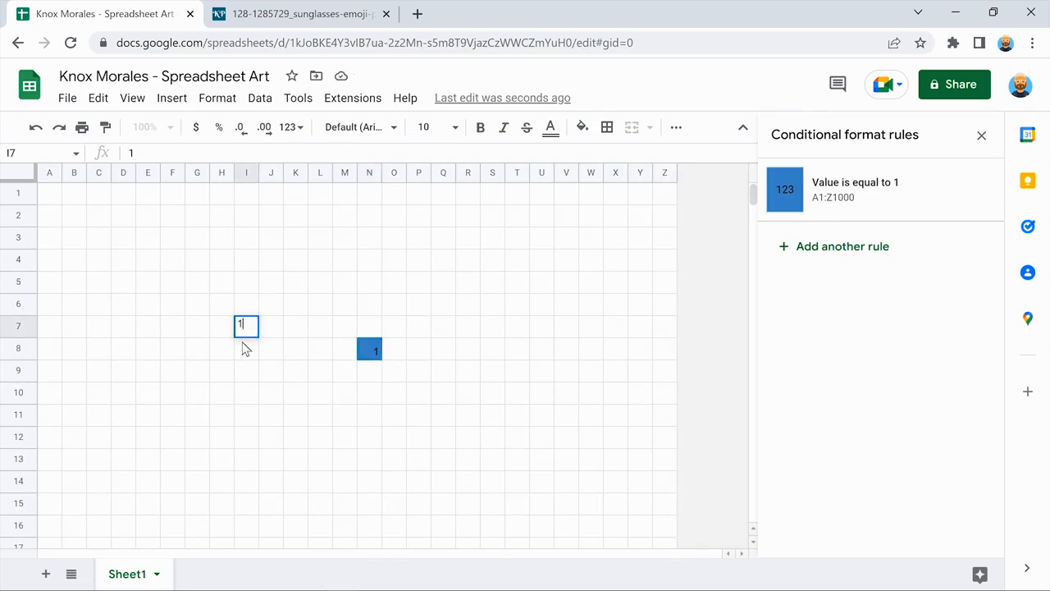
pyautogui.press('Return')
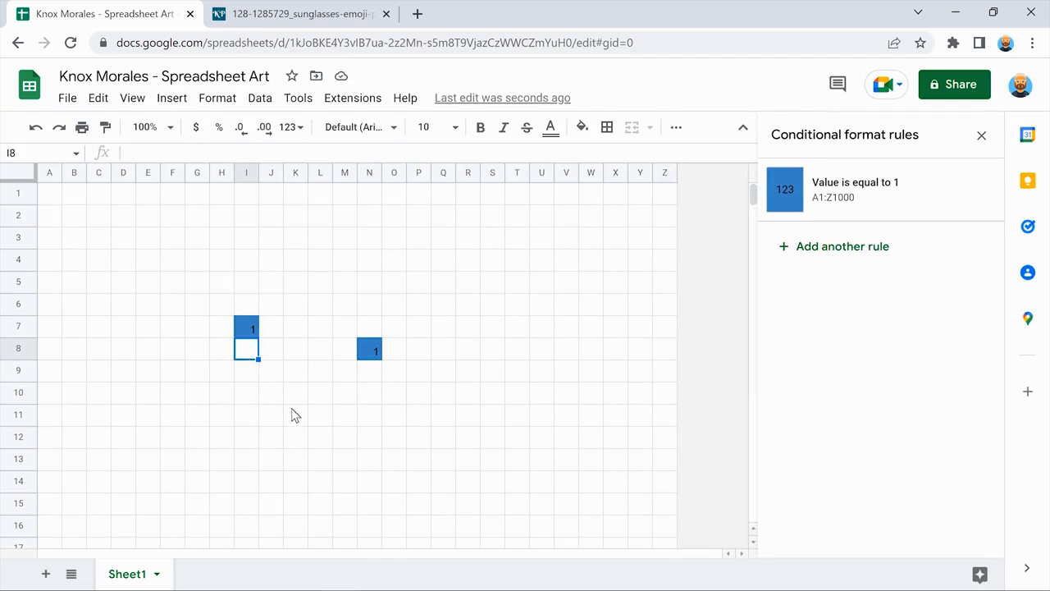
pyautogui.click(295, 415)
pyautogui.write('1')
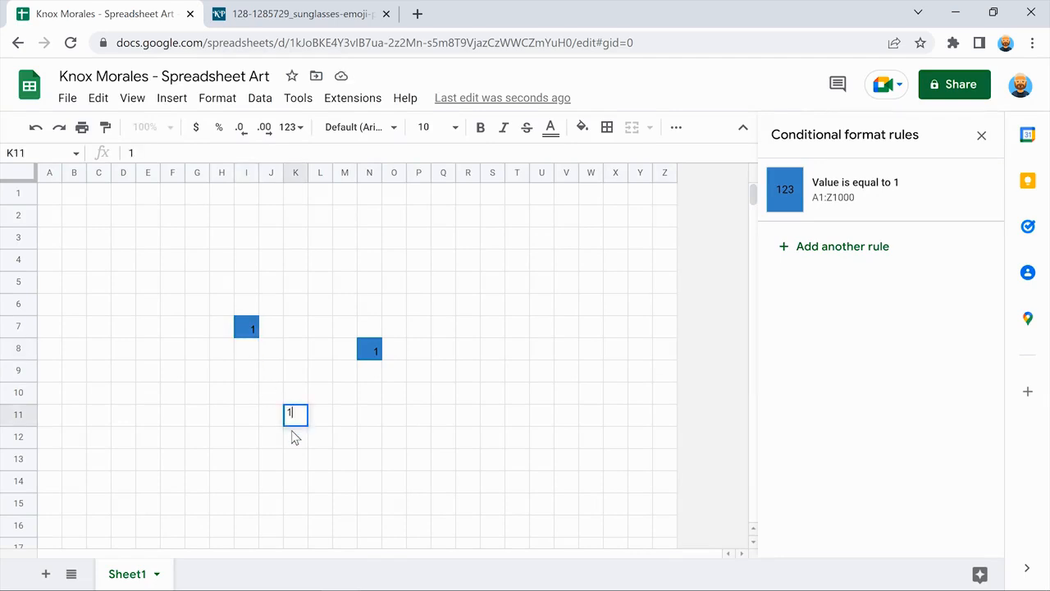
pyautogui.press('Return')
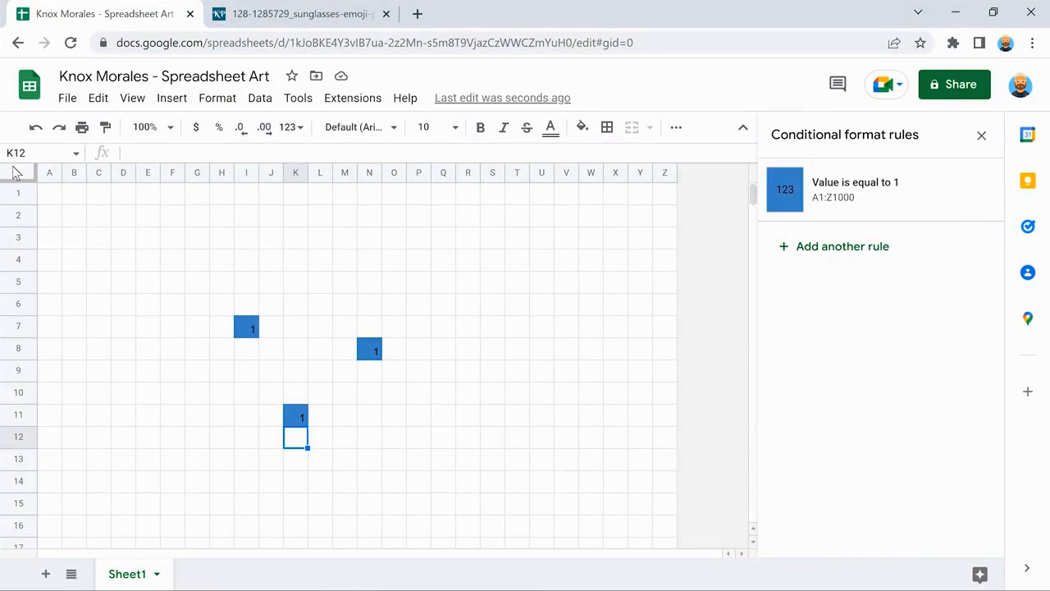
# Select the whole sheet and add a rule filling cells equal to 2 light red 2.
pyautogui.click(14, 173)
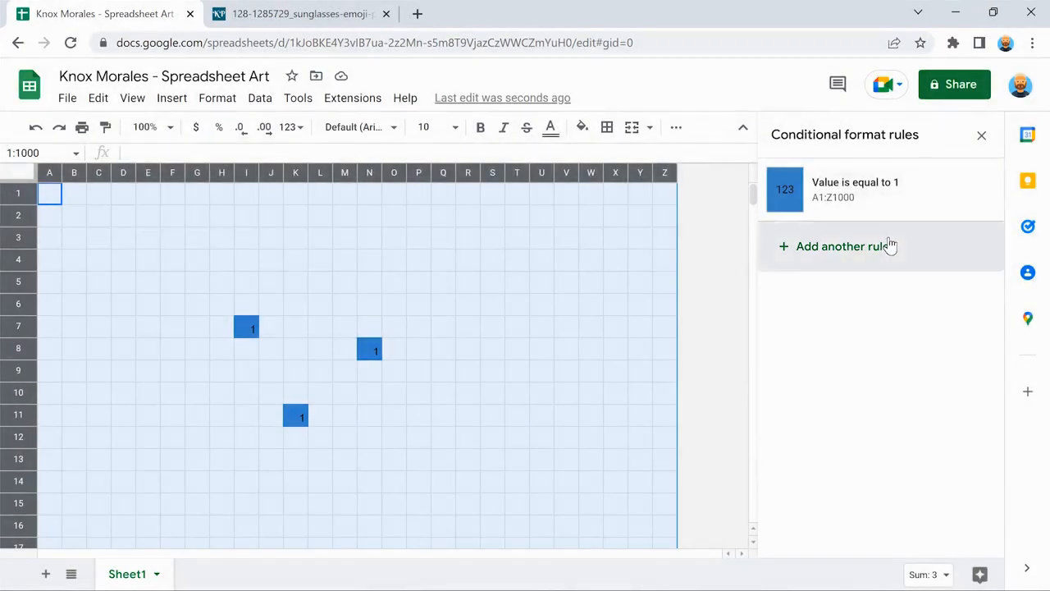
pyautogui.click(890, 246)
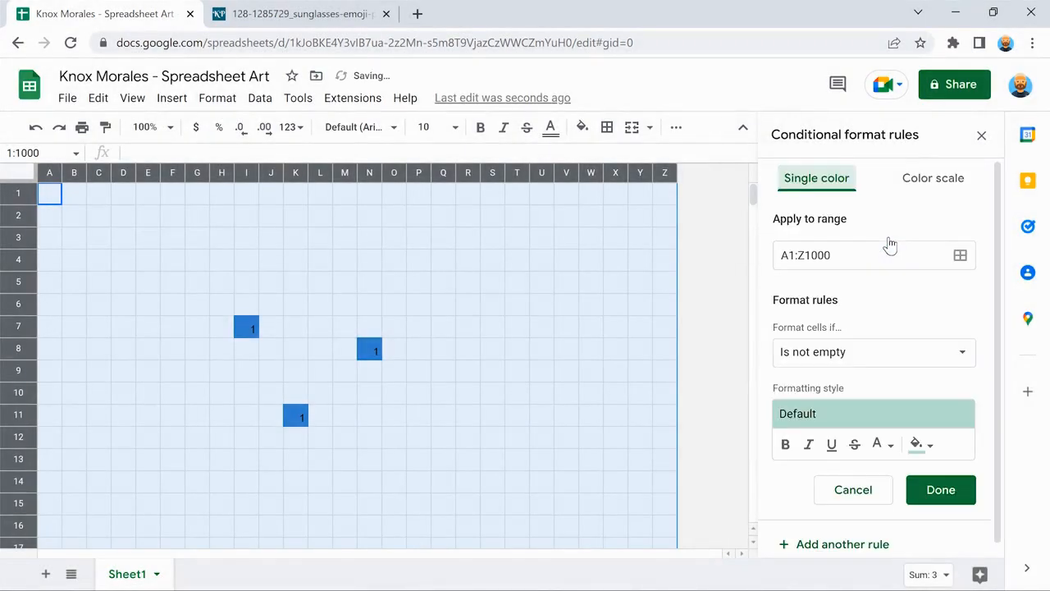
pyautogui.click(874, 351)
pyautogui.scroll(-2, 874, 351)
pyautogui.scroll(-5, 874, 351)
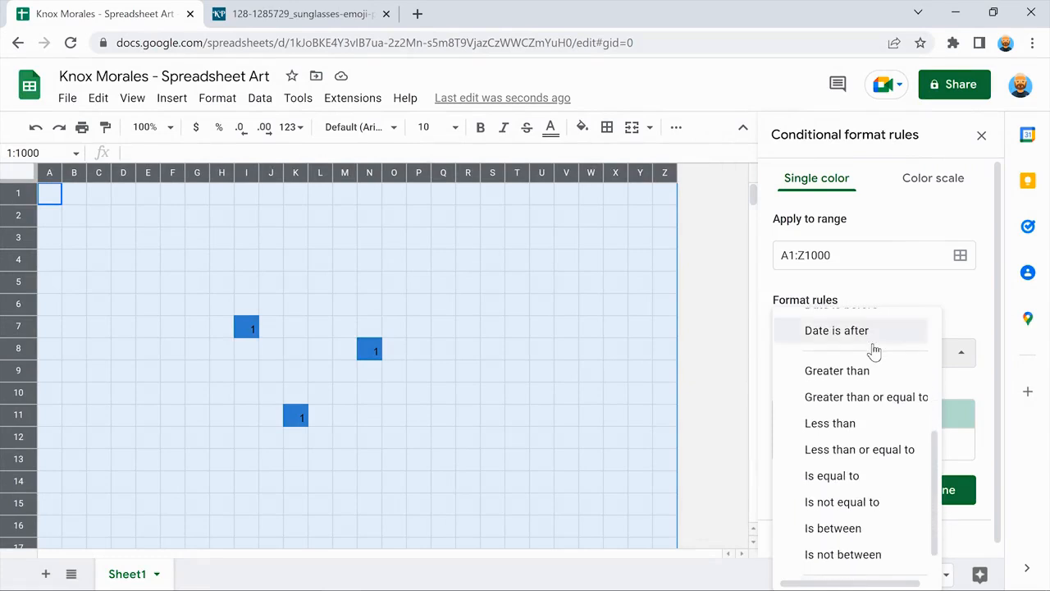
pyautogui.click(860, 474)
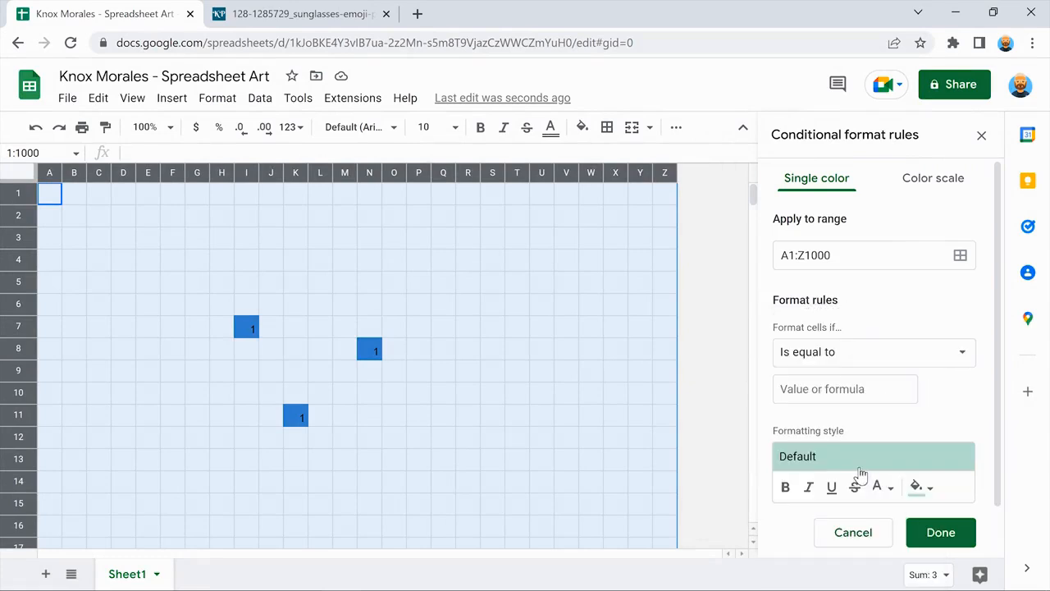
pyautogui.click(846, 388)
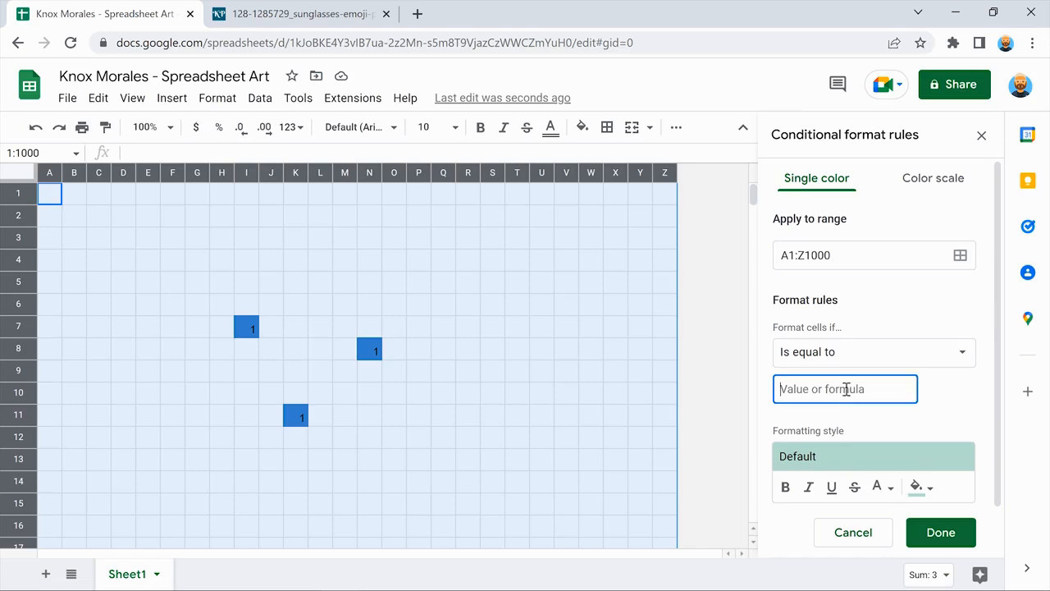
pyautogui.write('2')
pyautogui.click(983, 379)
pyautogui.scroll(-1, 983, 378)
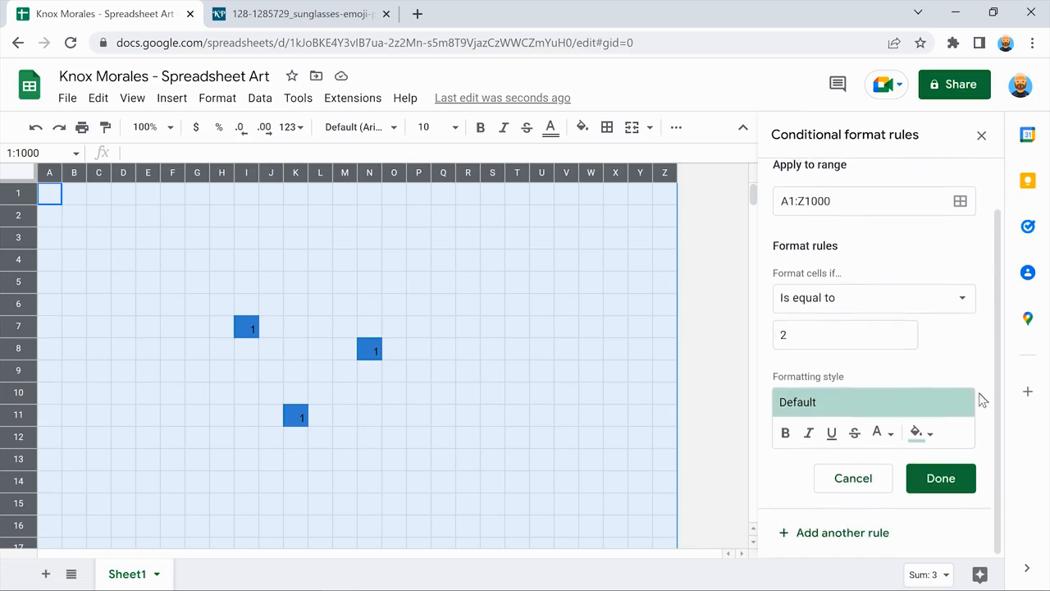
pyautogui.click(918, 431)
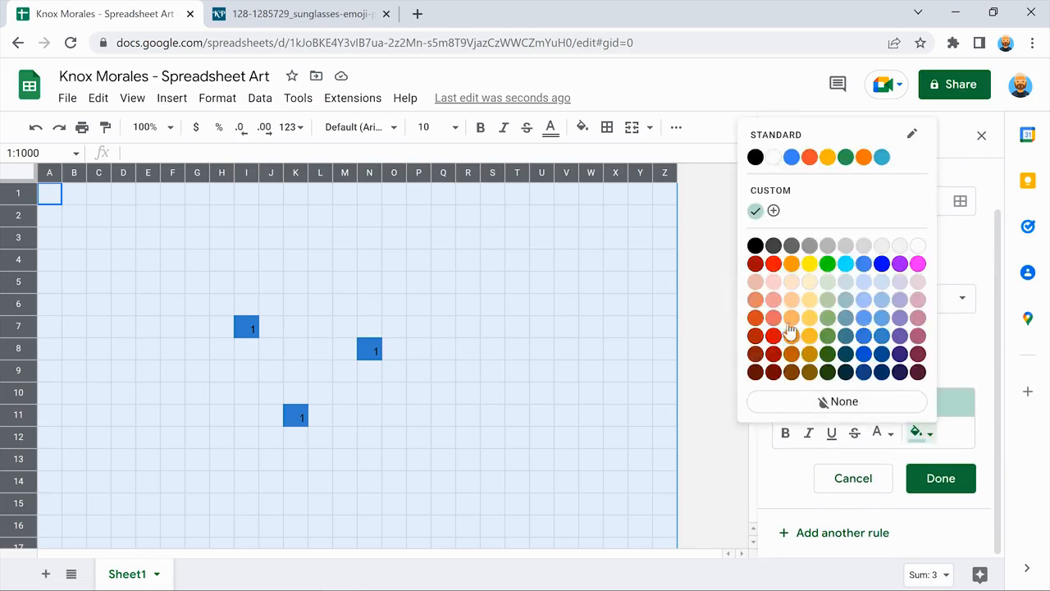
pyautogui.click(773, 300)
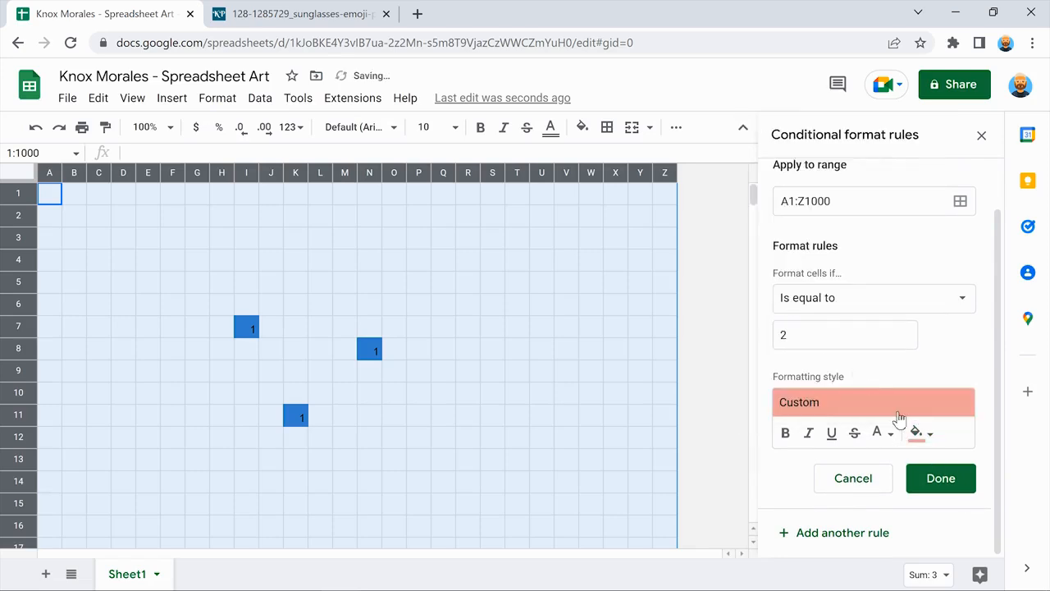
pyautogui.click(940, 478)
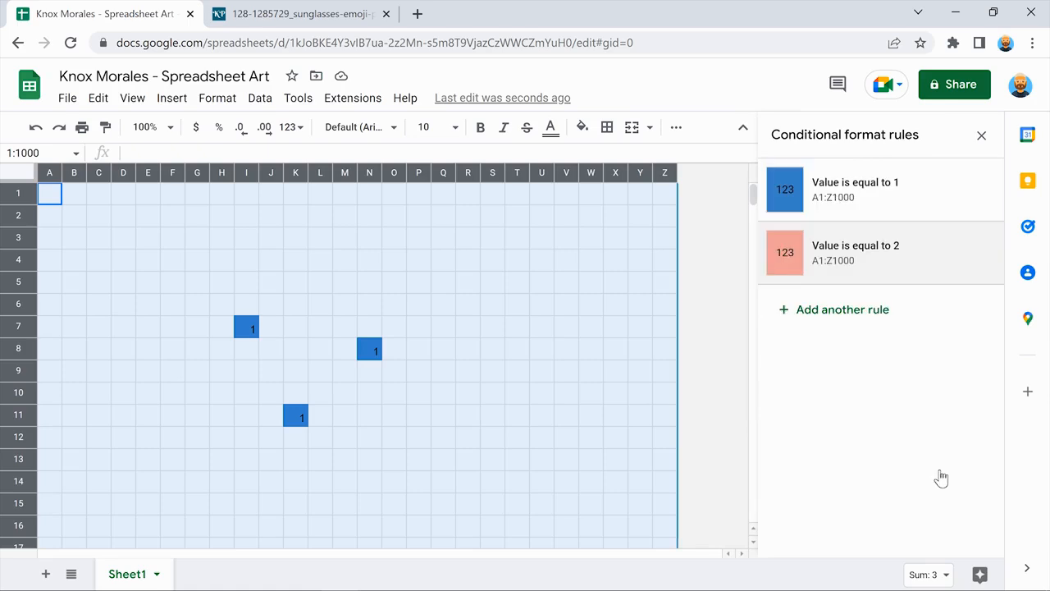
# Finish the remaining rules so 3 fills black, 4 yellow and 5 orange.
pyautogui.click(441, 393)
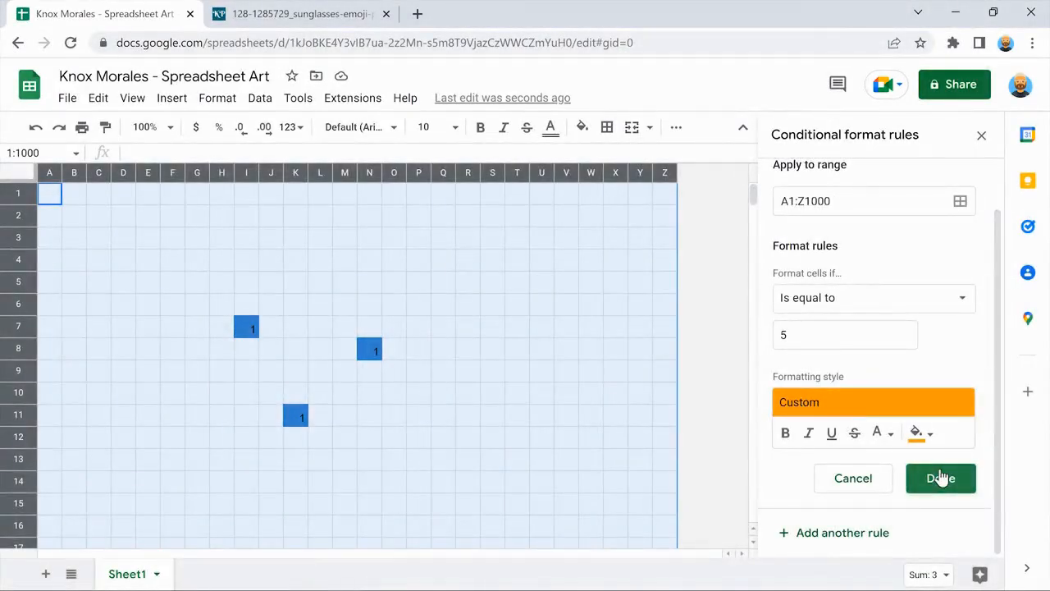
pyautogui.click(940, 479)
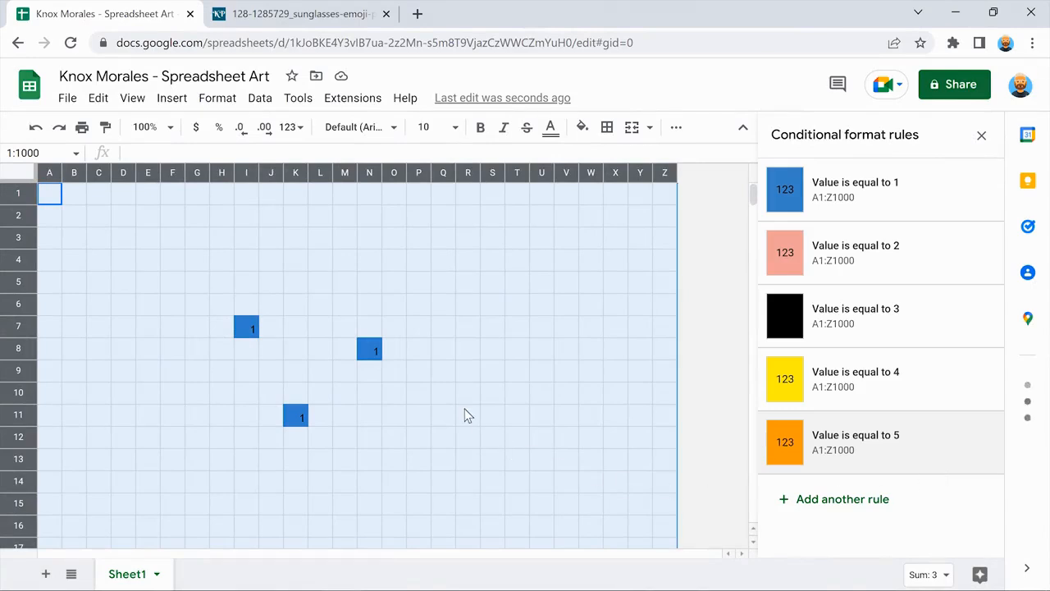
pyautogui.click(468, 415)
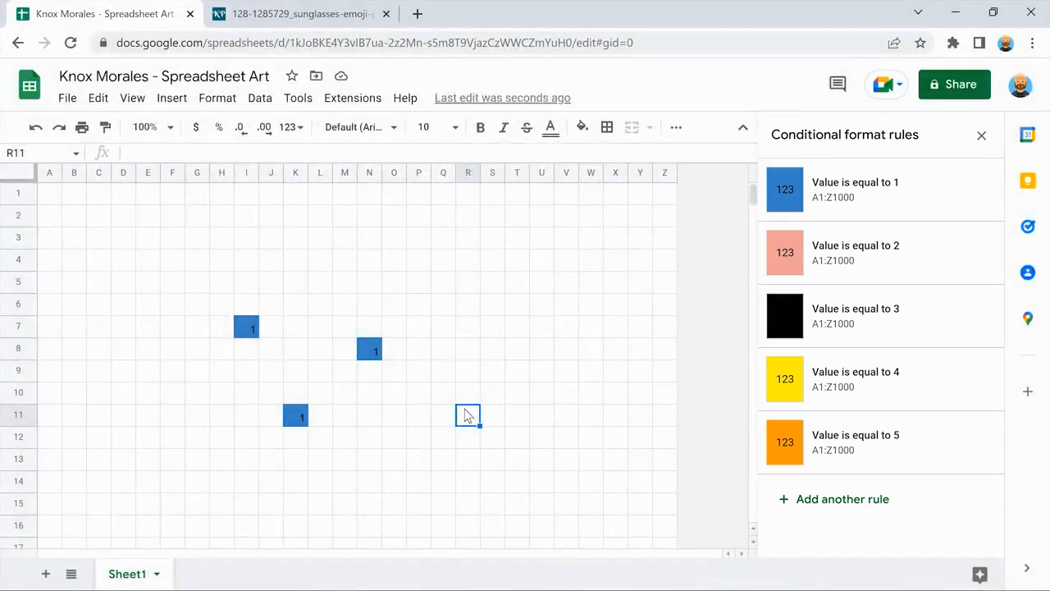
# Enter test values 2 in R11, 3 in H10, 4 in L6, 5 in Q7, then close the rules panel.
pyautogui.write('2')
pyautogui.press('Return')
pyautogui.click(222, 392)
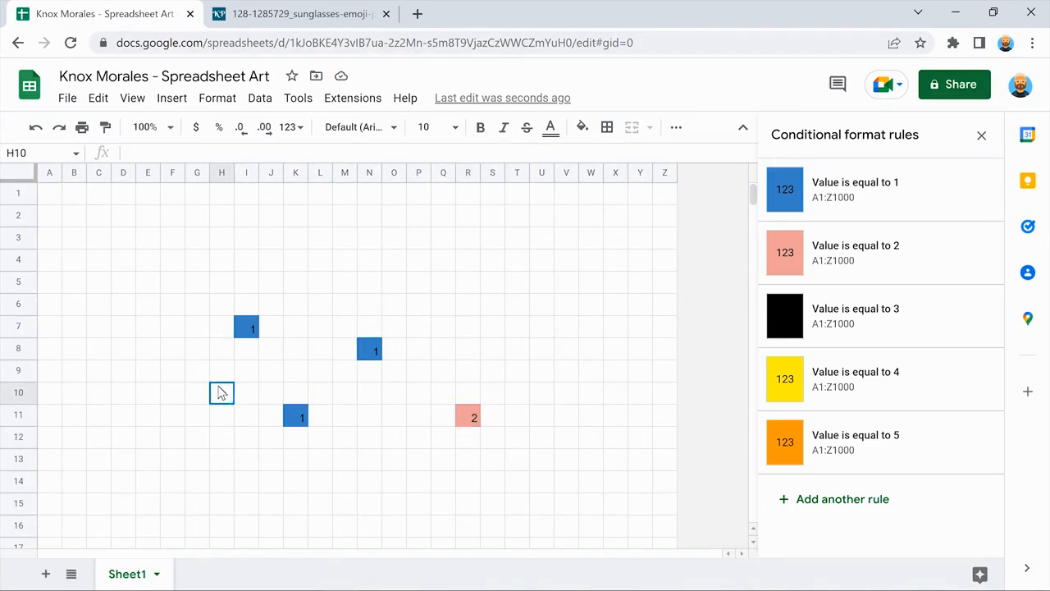
pyautogui.write('3')
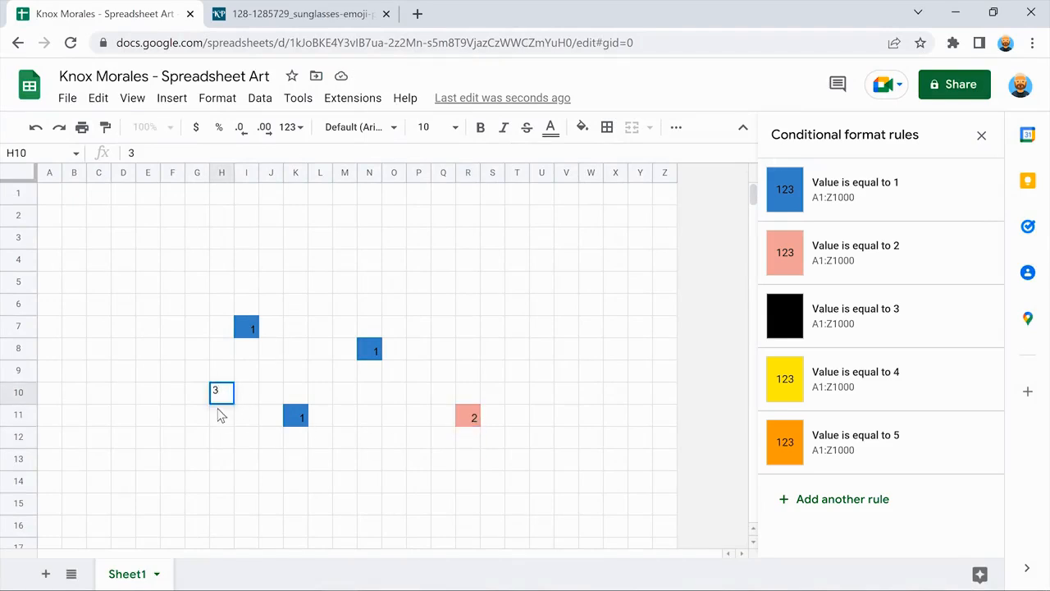
pyautogui.press('Return')
pyautogui.click(319, 304)
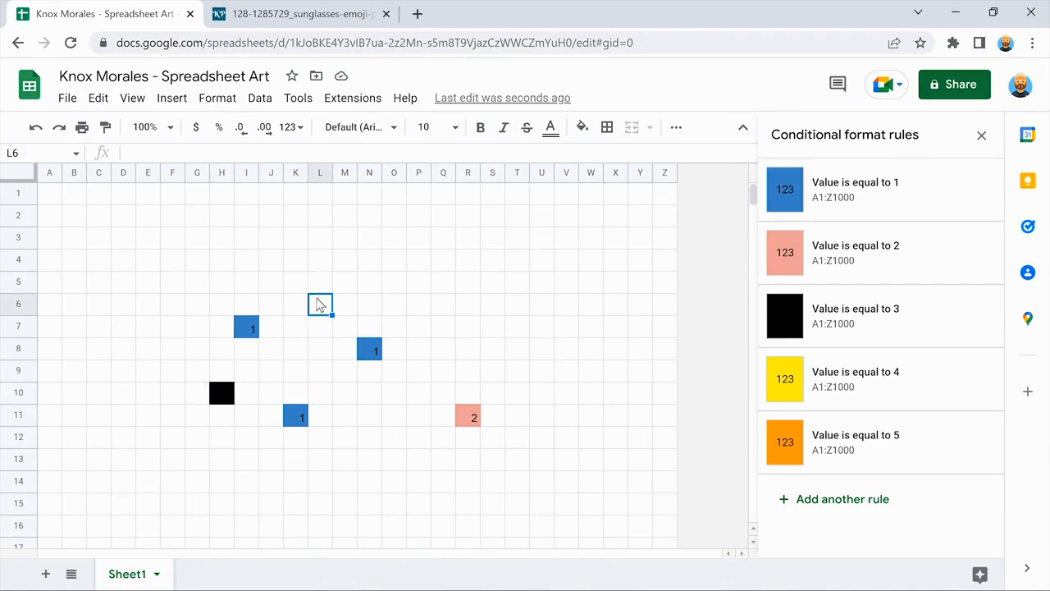
pyautogui.write('4')
pyautogui.press('Return')
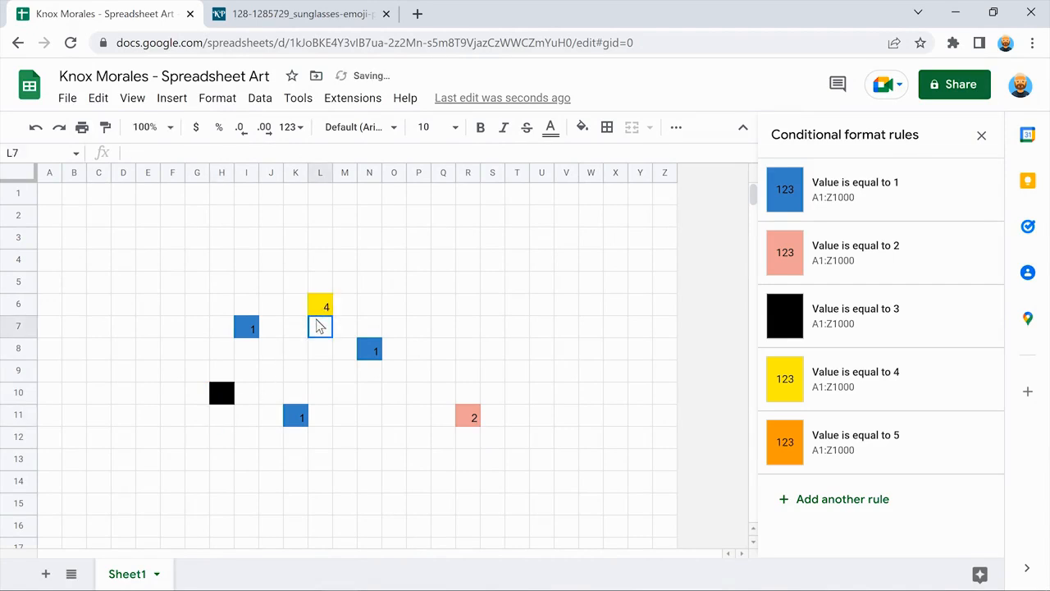
pyautogui.click(442, 326)
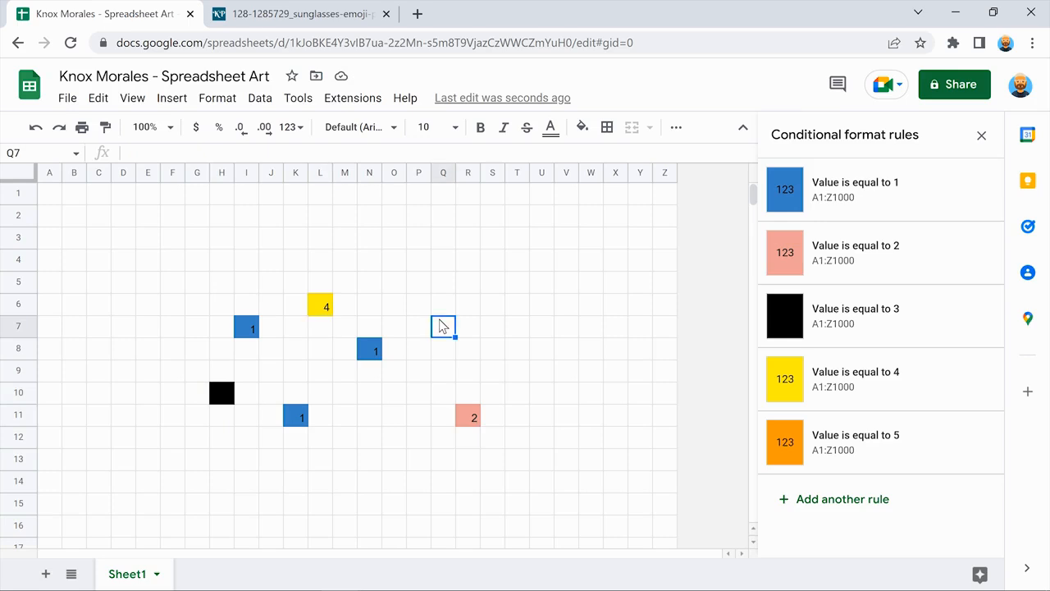
pyautogui.write('5')
pyautogui.press('Return')
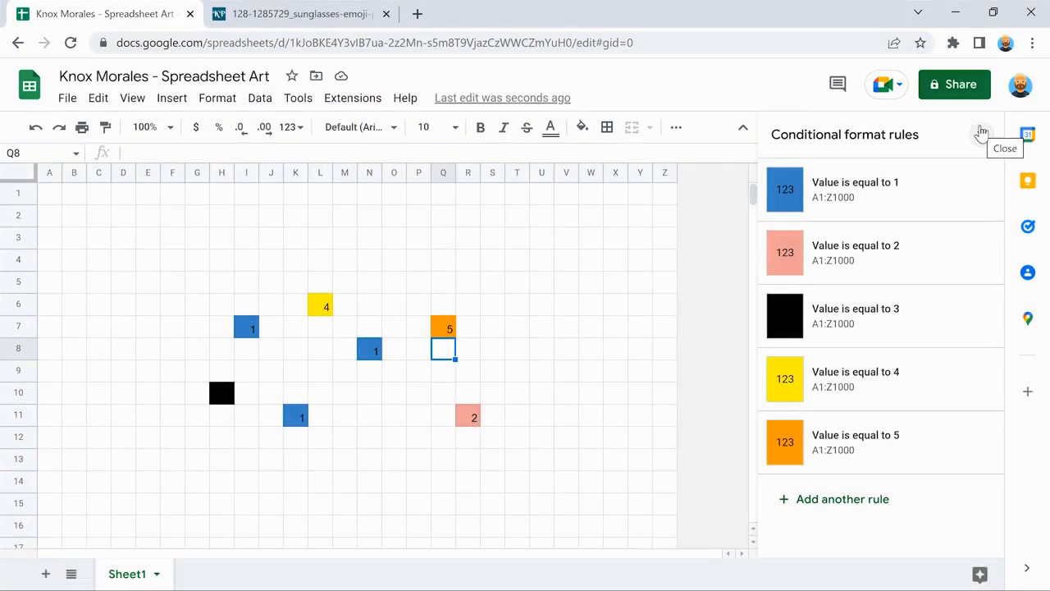
pyautogui.click(981, 133)
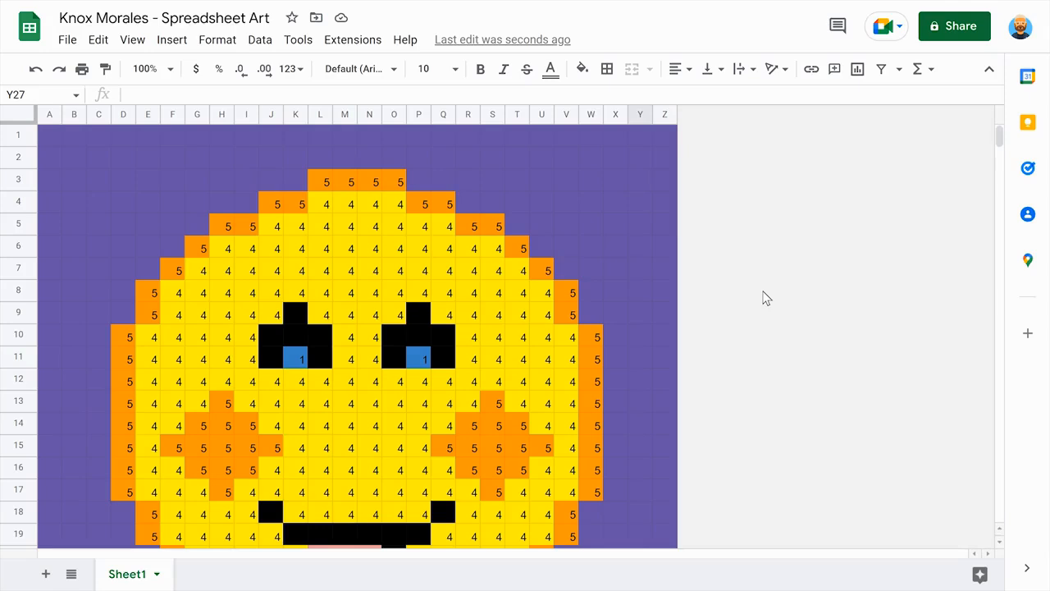
pyautogui.scroll(-5, 762, 298)
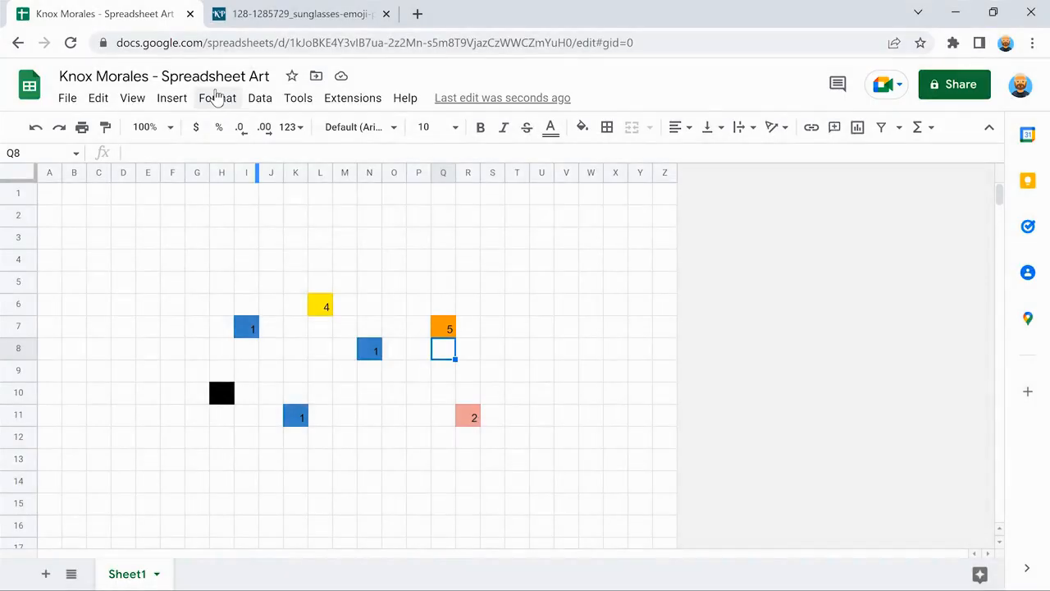
# Reopen the conditional format rules and compare against the kindpng reference emoji image.
pyautogui.click(217, 98)
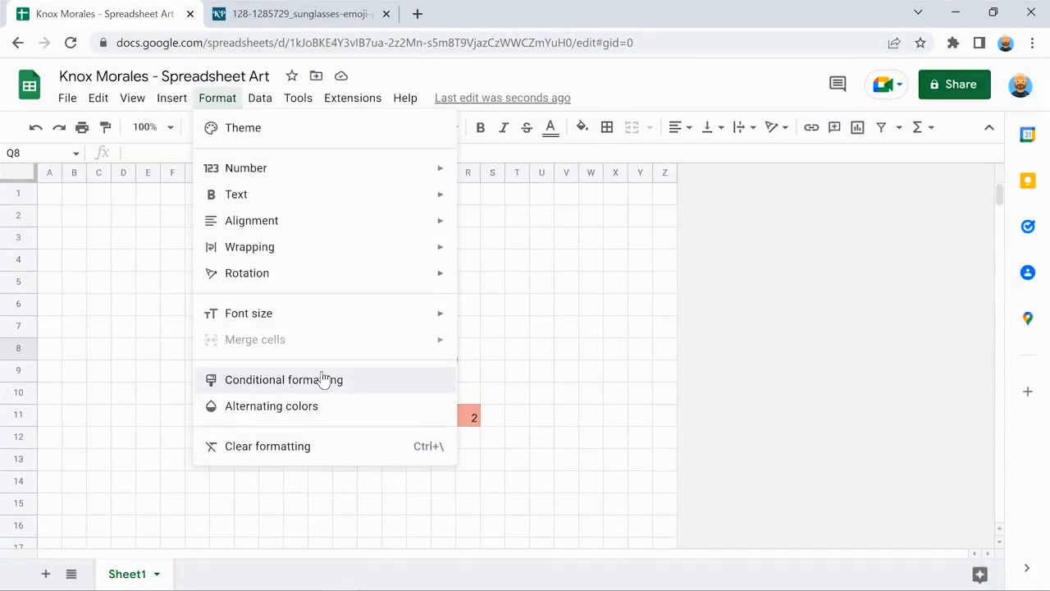
pyautogui.click(324, 378)
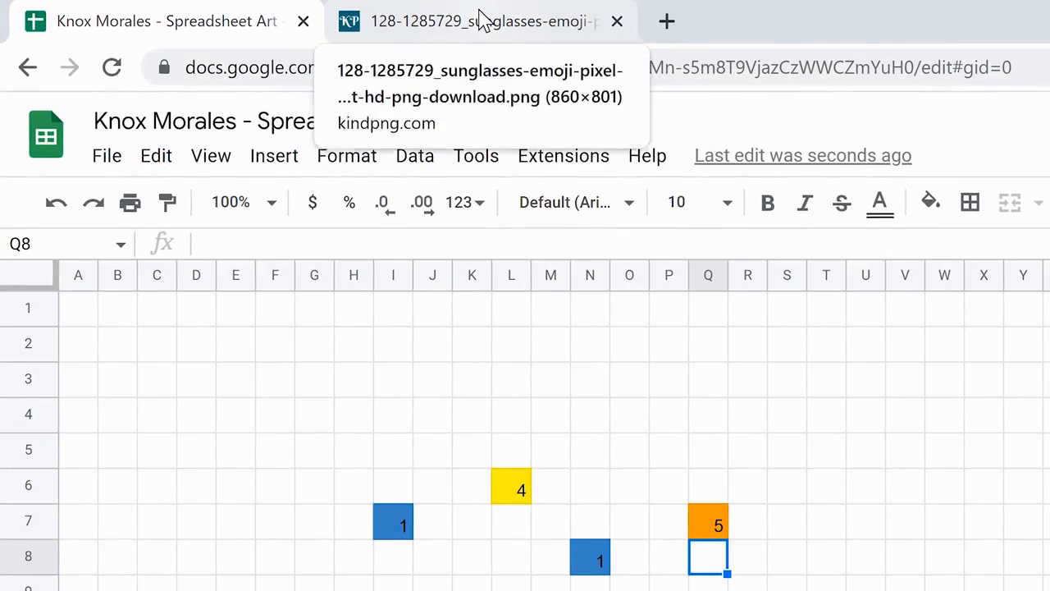
pyautogui.click(484, 18)
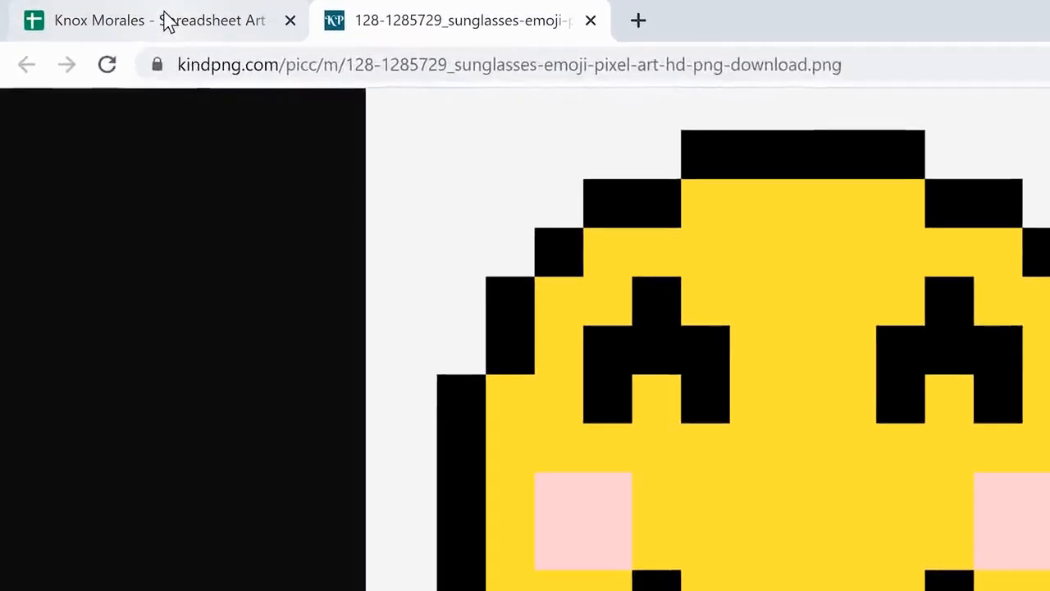
pyautogui.click(168, 18)
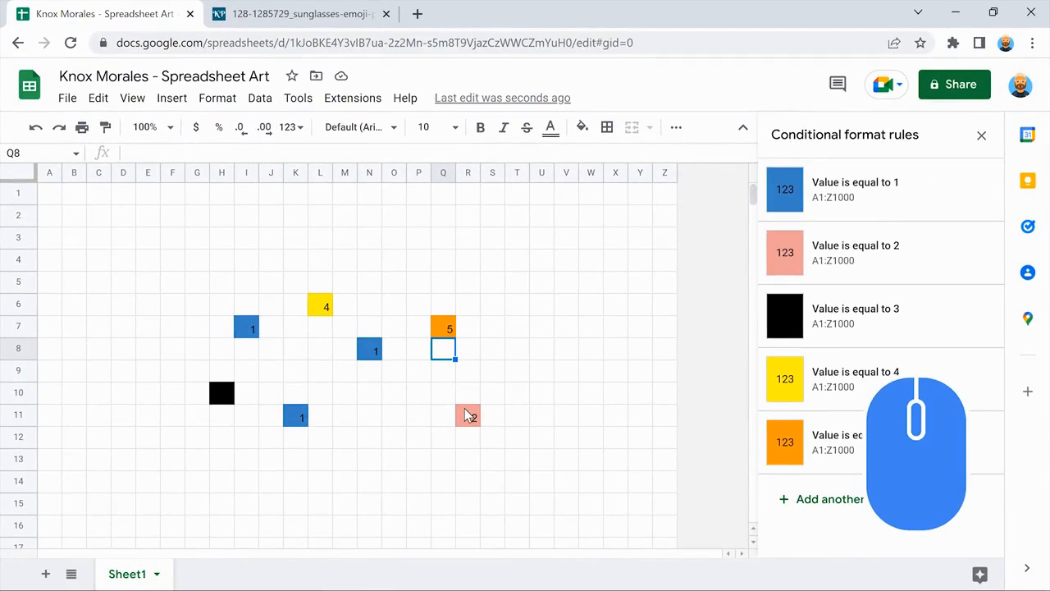
# Clear the test values from H6:R11.
pyautogui.moveTo(466, 415); pyautogui.dragTo(219, 304)
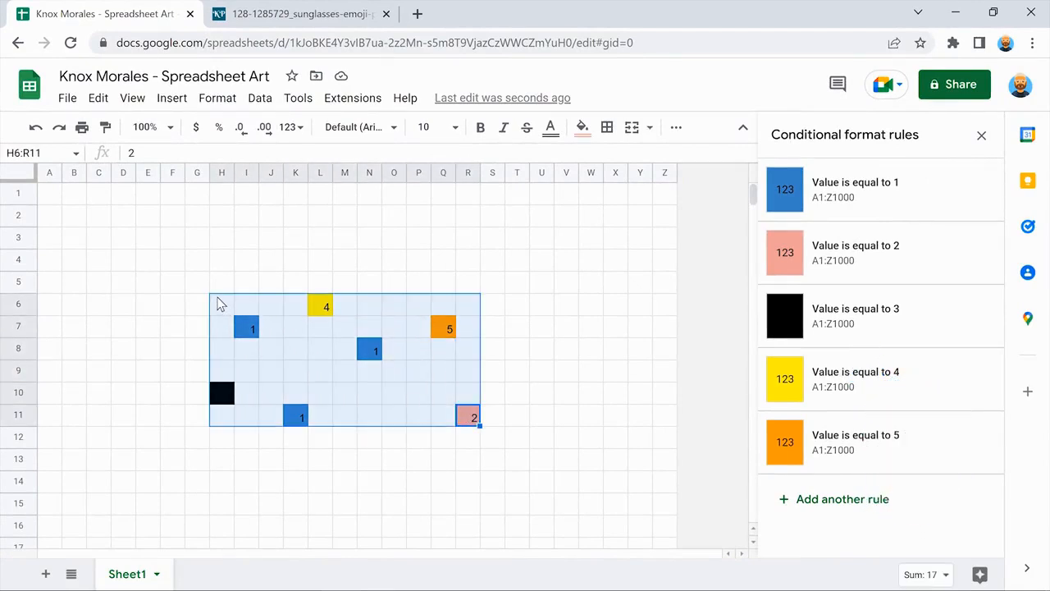
pyautogui.press('Delete')
pyautogui.press('Delete')
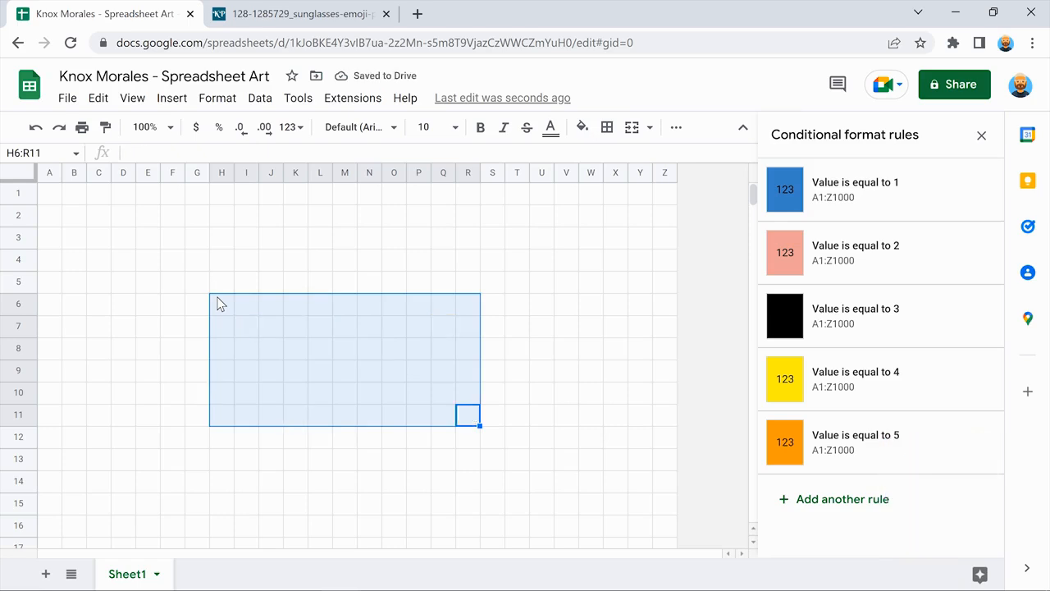
pyautogui.click(219, 303)
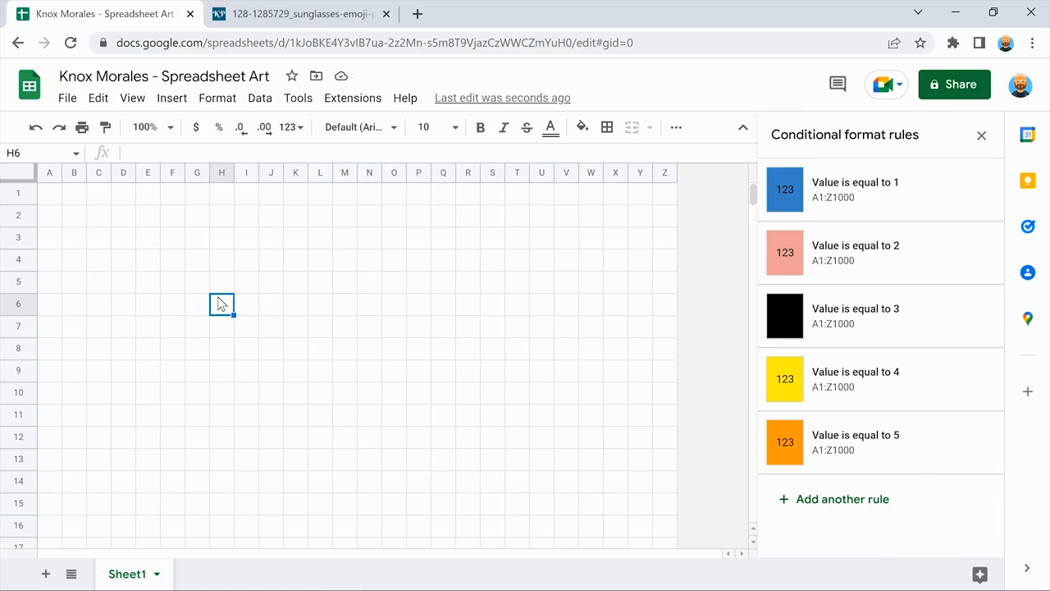
# Put orange 5s in L3, M3, N3 and O3 for the emoji's top row.
pyautogui.click(319, 237)
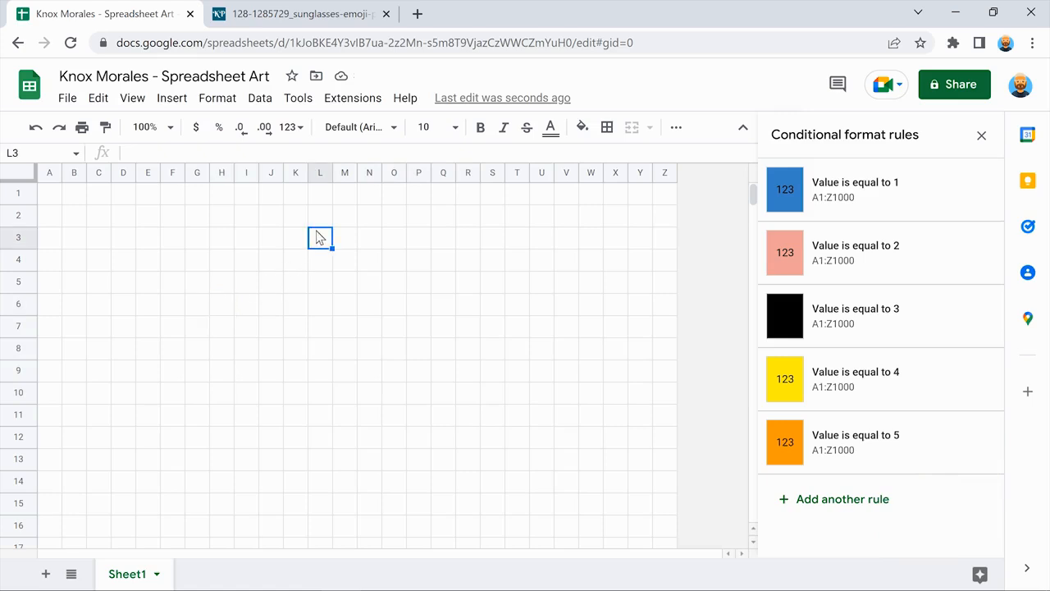
pyautogui.write('5')
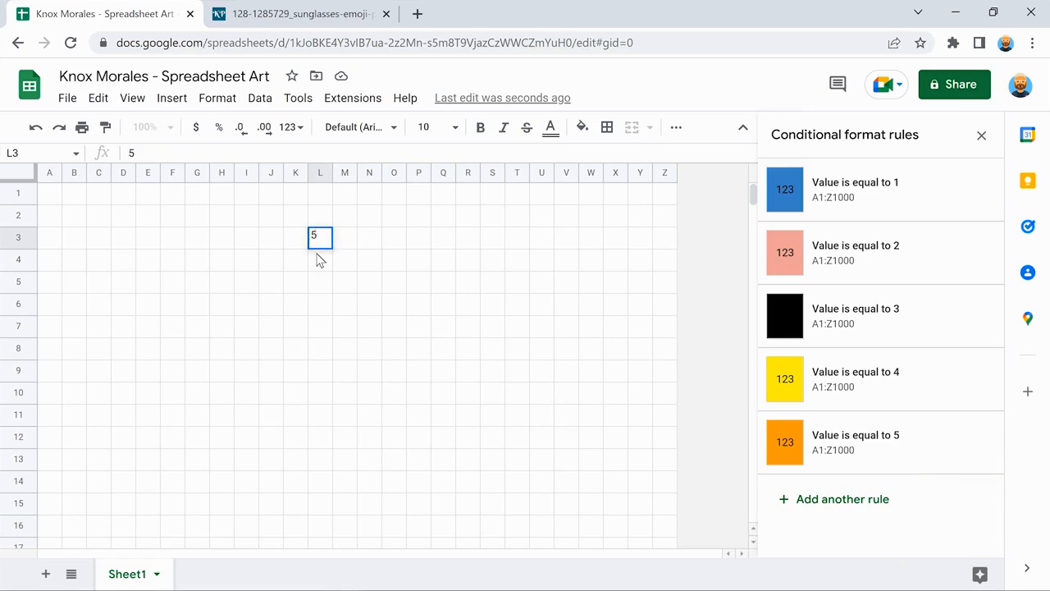
pyautogui.press('Return')
pyautogui.click(342, 237)
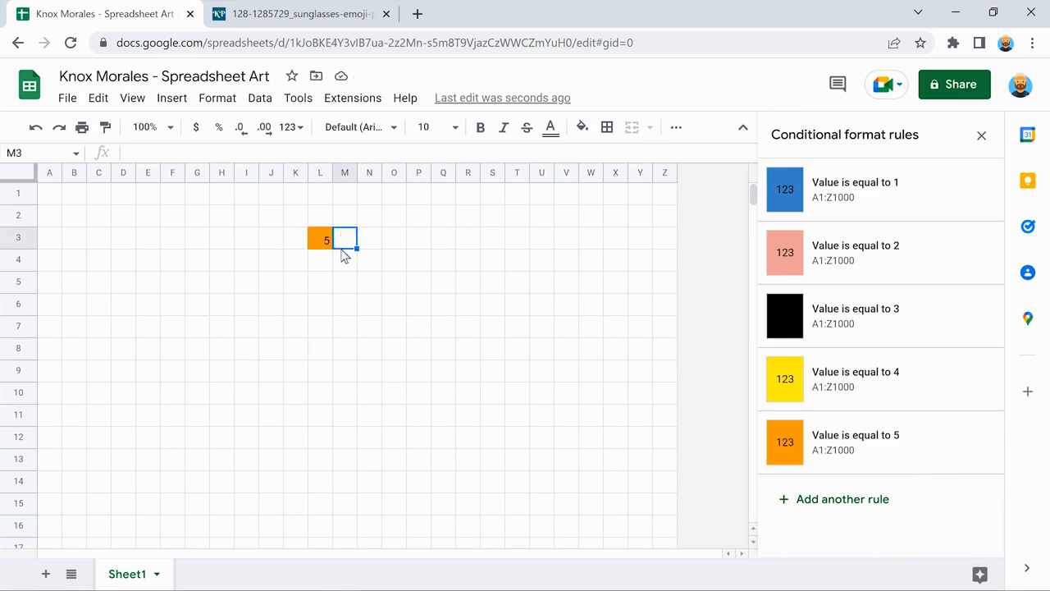
pyautogui.write('5')
pyautogui.press('Return')
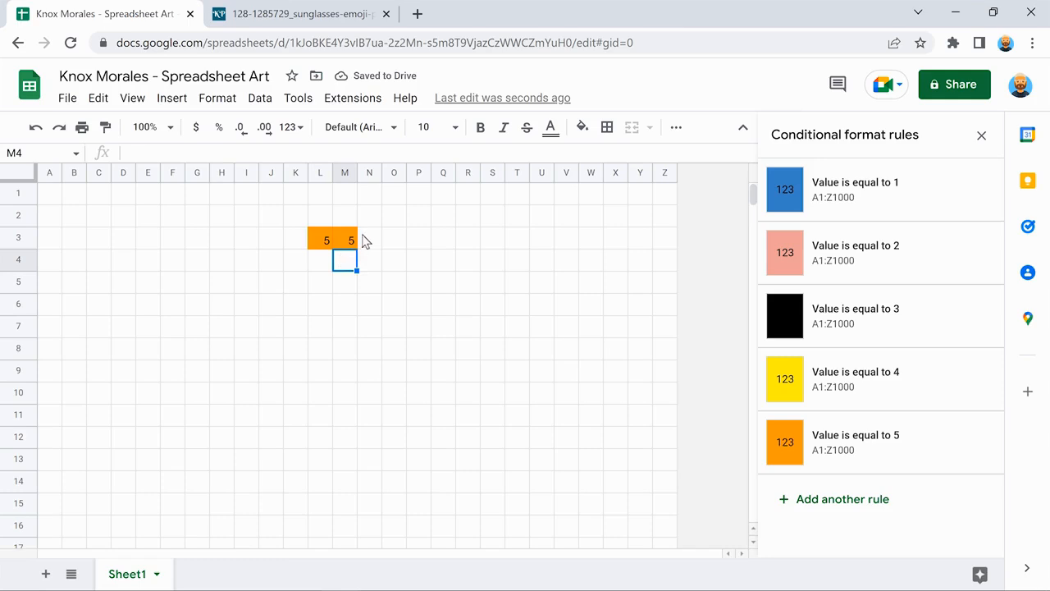
pyautogui.click(366, 238)
pyautogui.write('5')
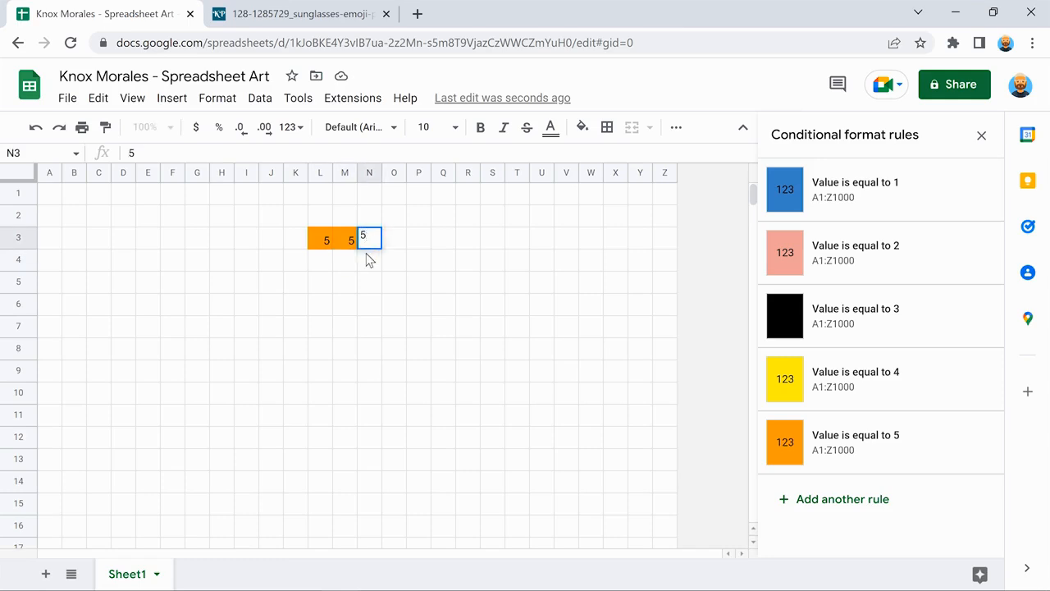
pyautogui.press('Return')
pyautogui.click(391, 237)
pyautogui.write('5')
pyautogui.press('Return')
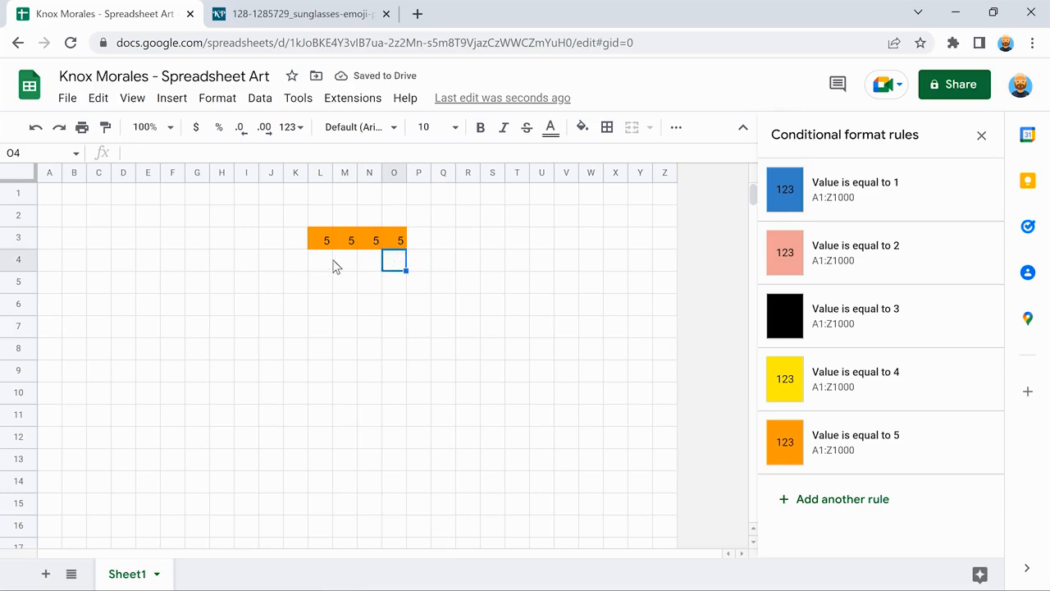
# Fill L4:O4 with yellow 4s using the fill handle.
pyautogui.click(318, 259)
pyautogui.write('4')
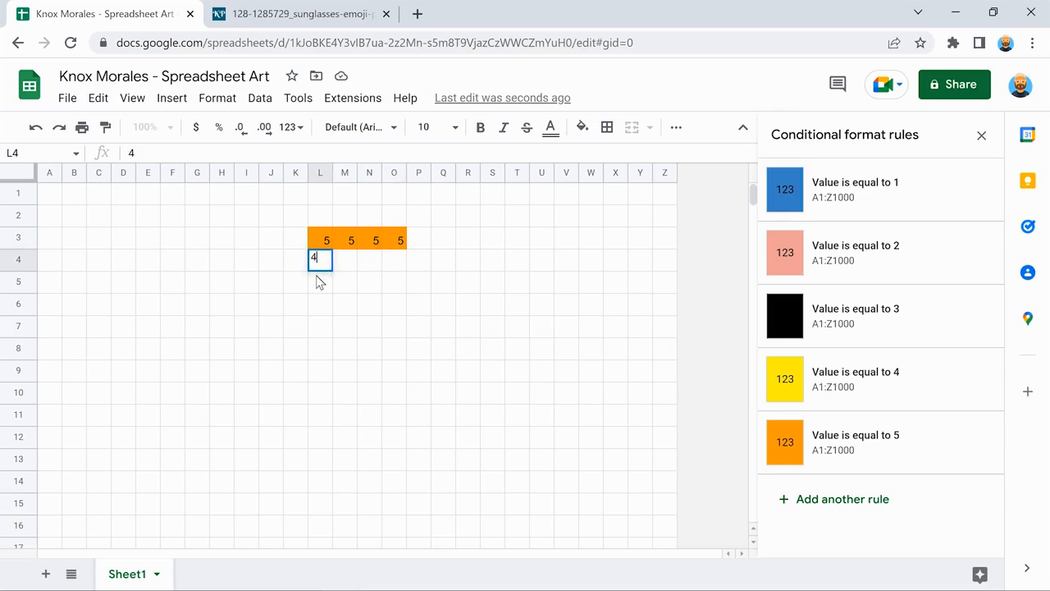
pyautogui.press('Return')
pyautogui.click(319, 259)
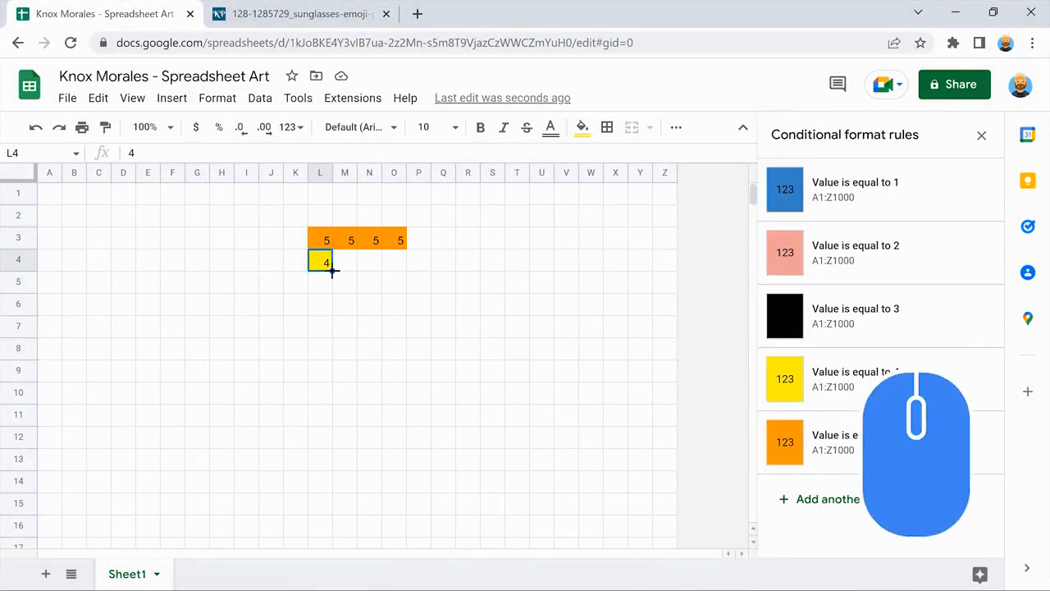
pyautogui.moveTo(331, 271); pyautogui.dragTo(406, 271)
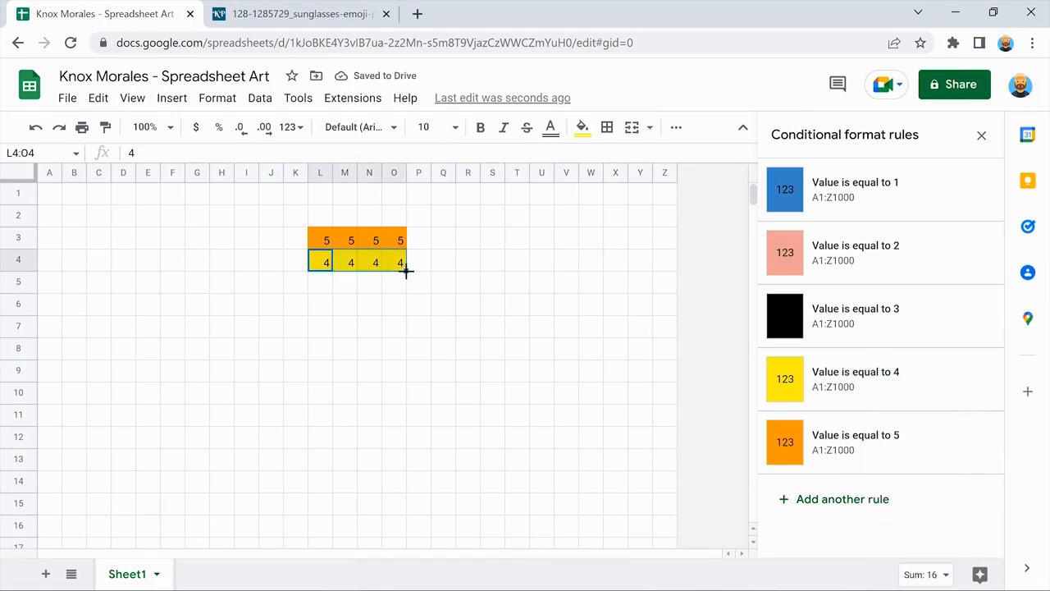
pyautogui.click(394, 283)
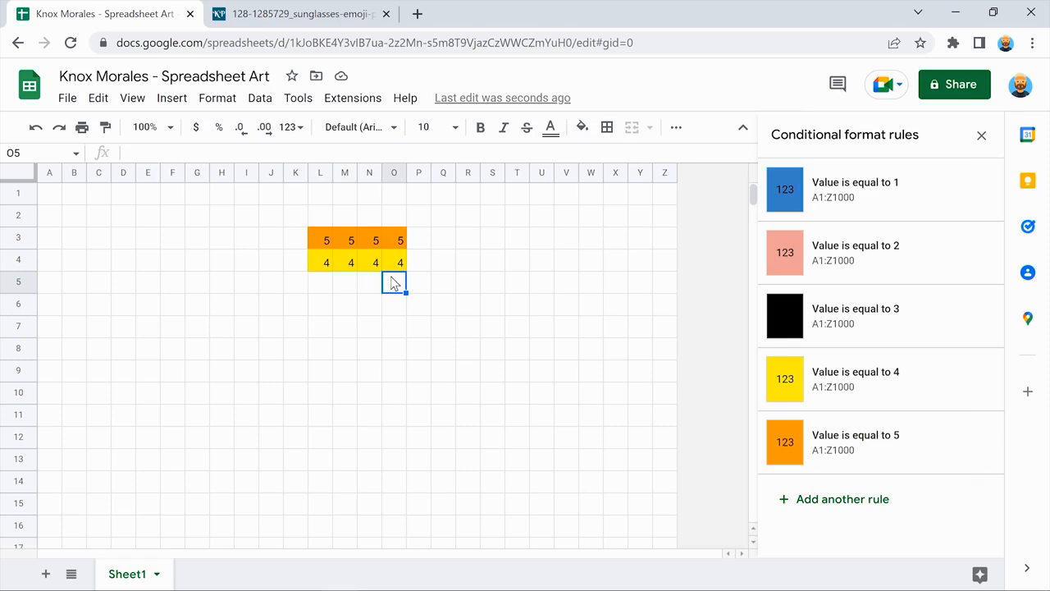
# Add orange 5 edge cells in J4, K4, P4 and Q4.
pyautogui.click(269, 261)
pyautogui.write('5')
pyautogui.press('Return')
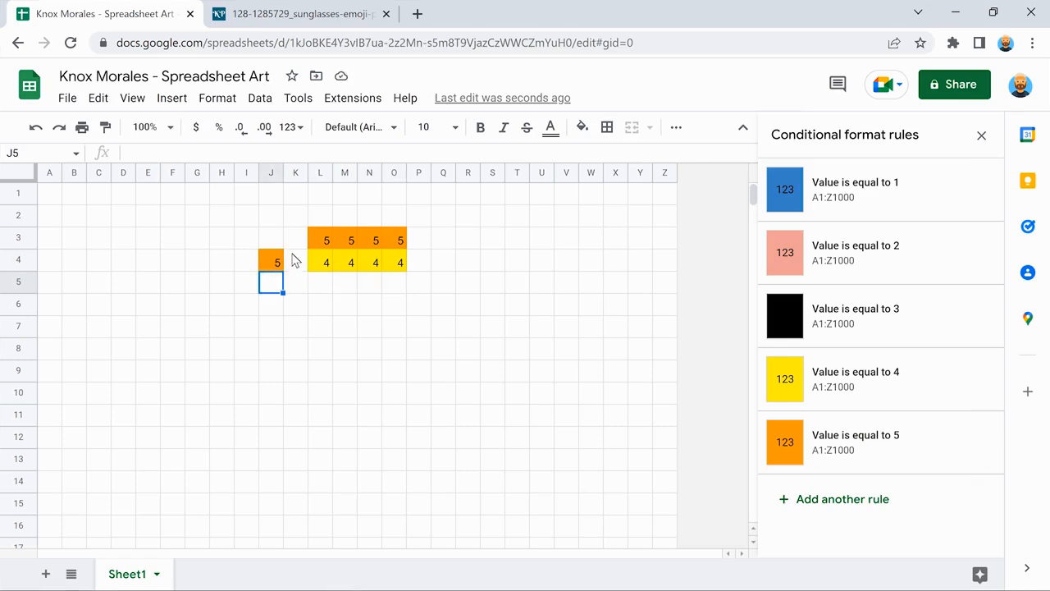
pyautogui.click(294, 261)
pyautogui.write('5')
pyautogui.press('Return')
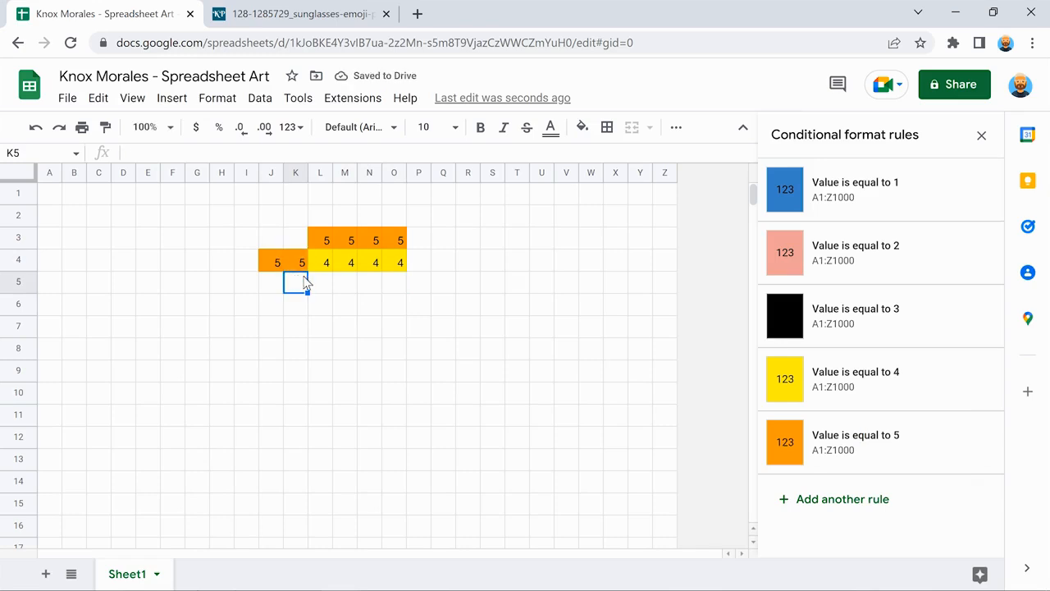
pyautogui.click(418, 259)
pyautogui.write('5')
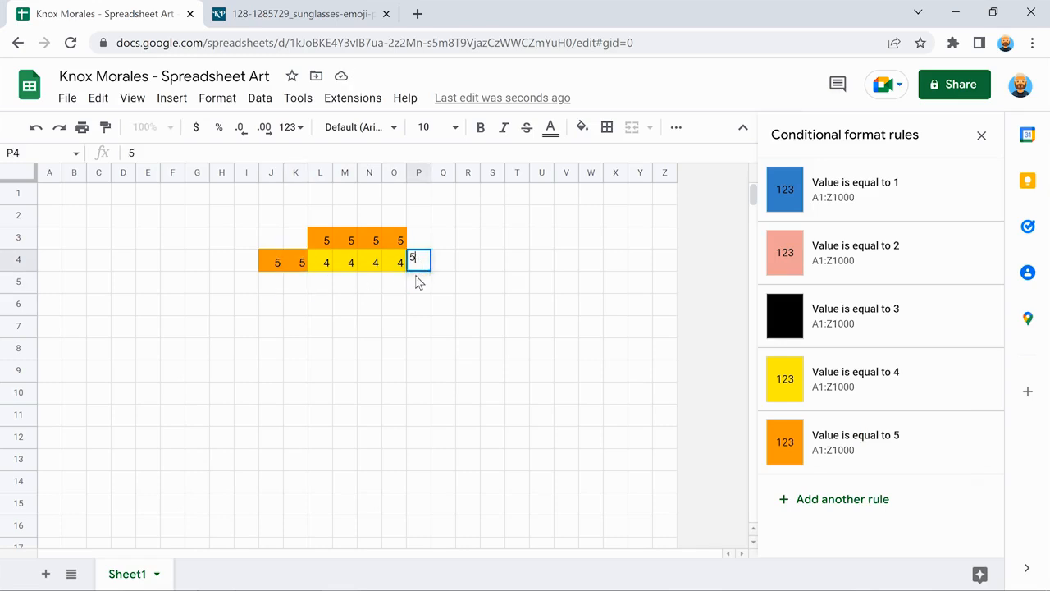
pyautogui.press('Return')
pyautogui.click(443, 260)
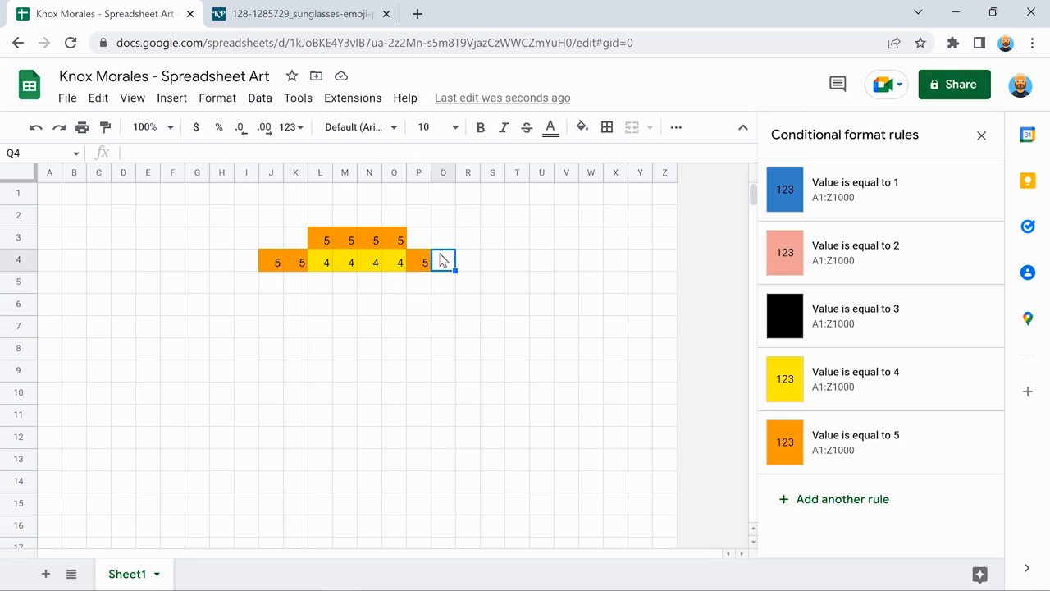
pyautogui.write('5')
pyautogui.press('Return')
# Fill J5:Q5 with yellow 4s using the fill handle.
pyautogui.click(269, 285)
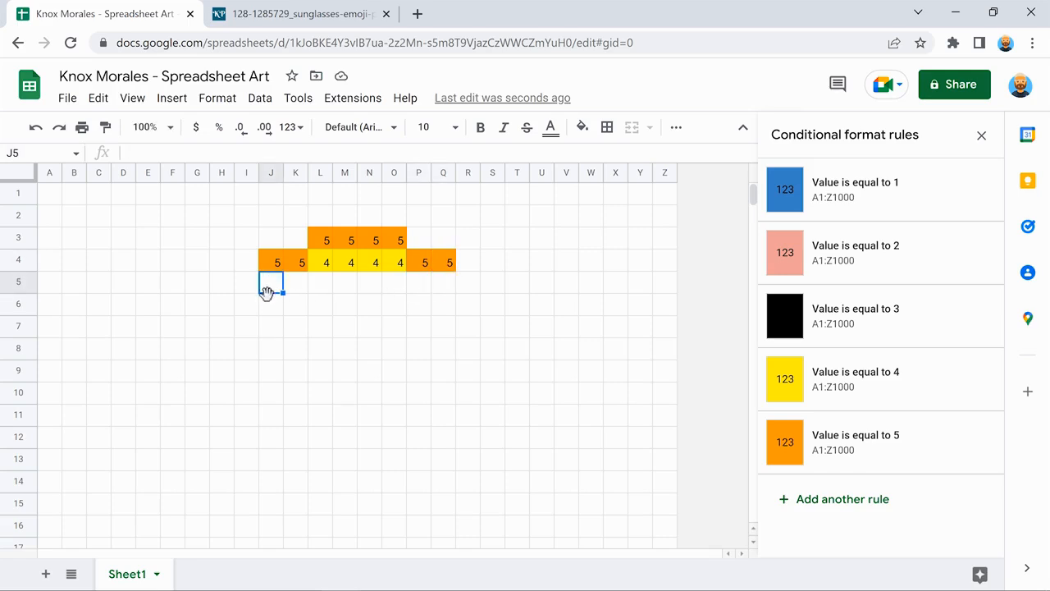
pyautogui.write('4')
pyautogui.press('Return')
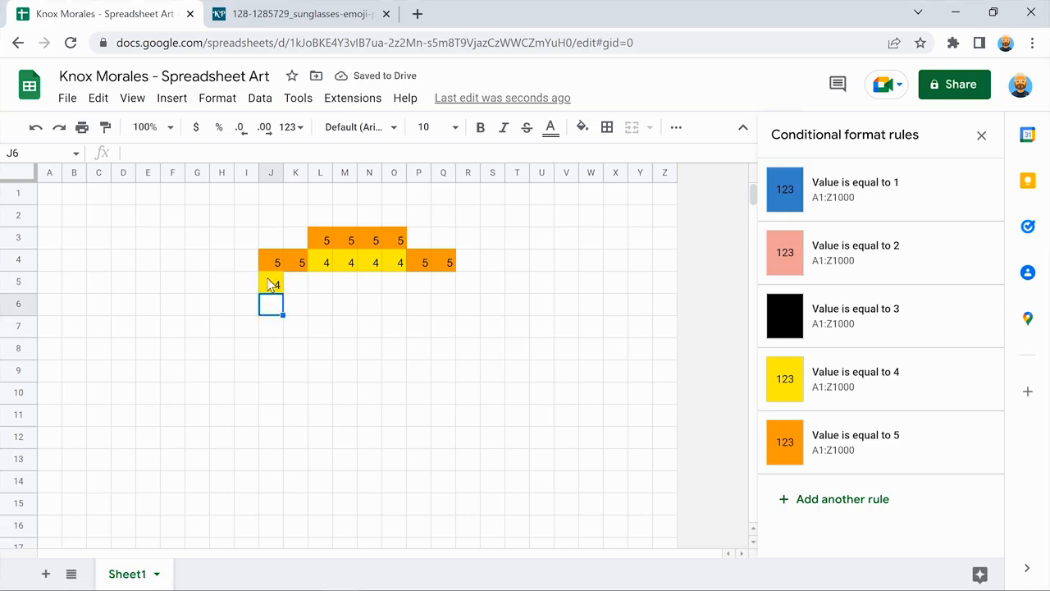
pyautogui.click(275, 285)
pyautogui.moveTo(283, 292); pyautogui.dragTo(452, 293)
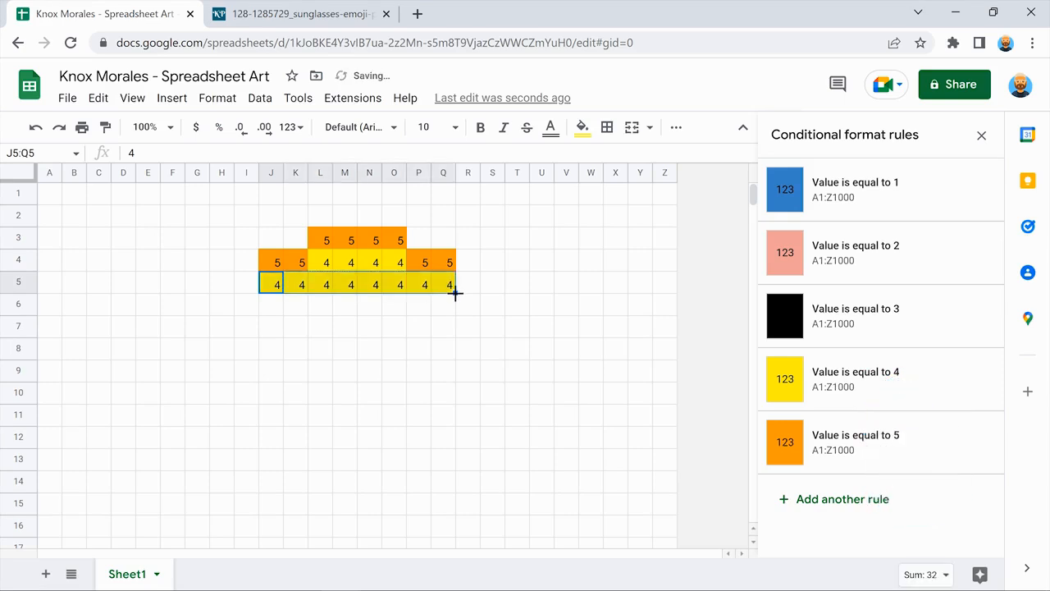
pyautogui.click(465, 282)
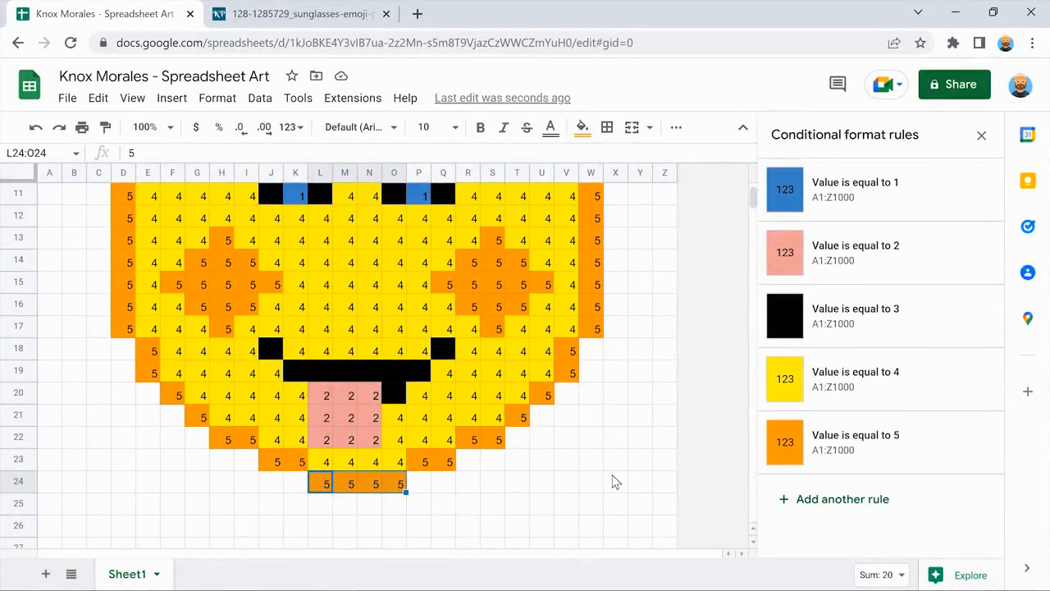
# Review the finished artwork and select the drawing range A1:Z26.
pyautogui.click(613, 481)
pyautogui.scroll(4, 613, 482)
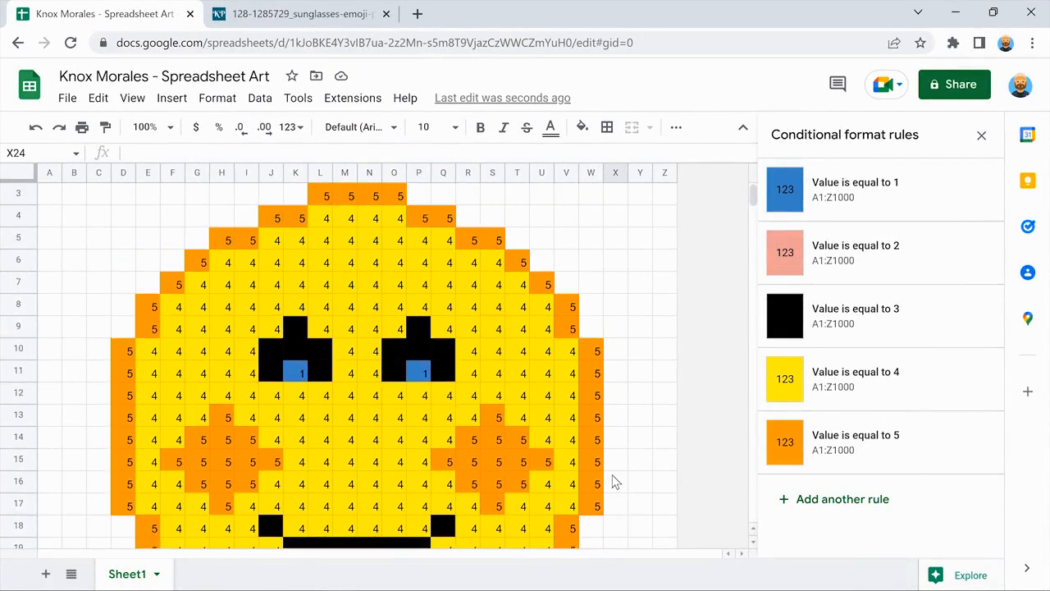
pyautogui.scroll(-3, 615, 482)
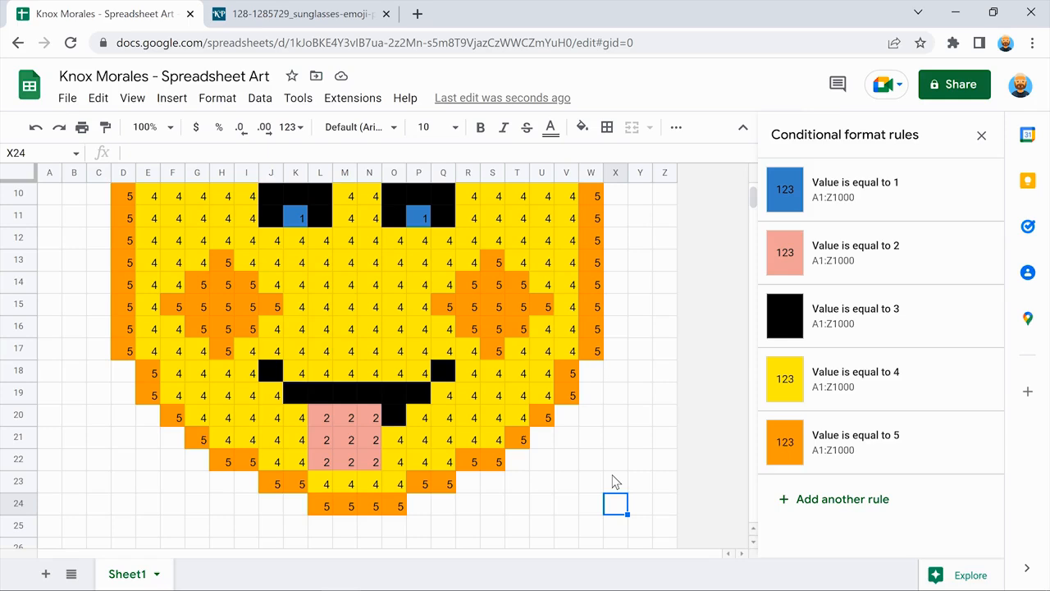
pyautogui.scroll(3, 615, 481)
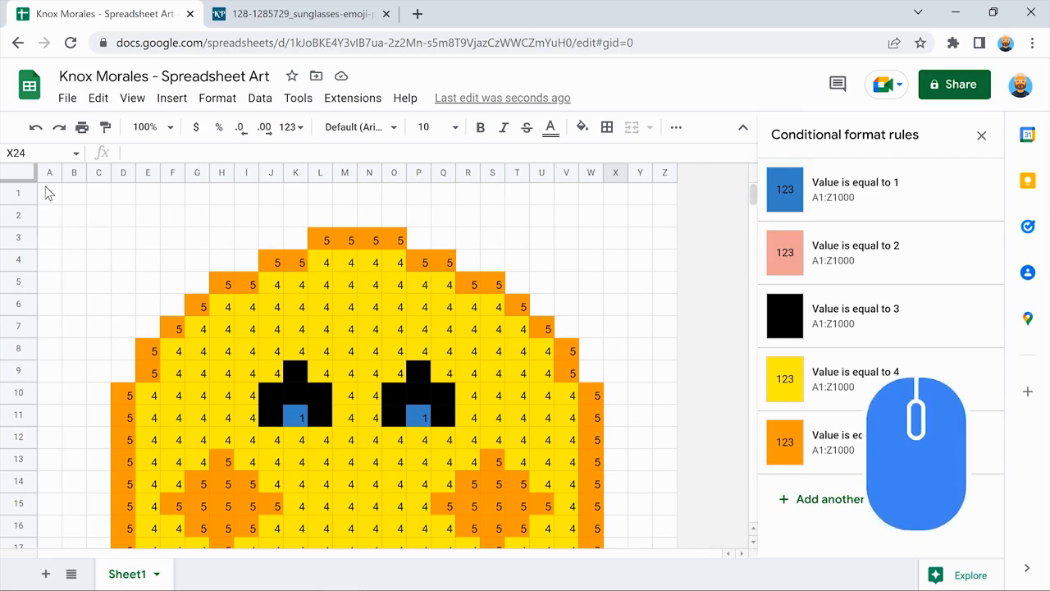
pyautogui.moveTo(47, 192); pyautogui.dragTo(664, 481)
pyautogui.scroll(-1, 664, 511)
pyautogui.scroll(-3, 664, 511)
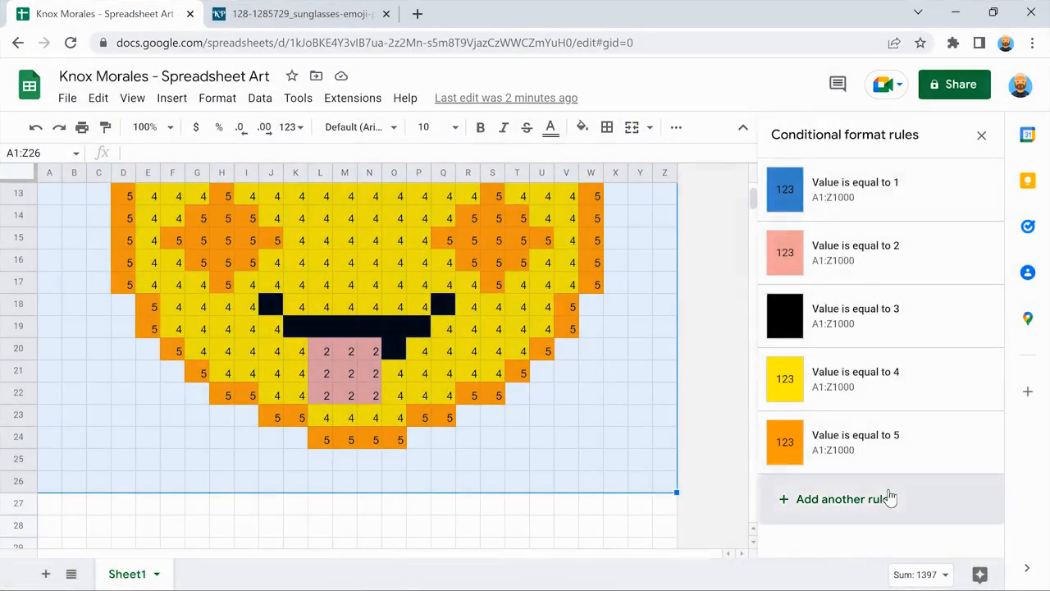
# Add an 'Is empty' rule filling blank cells dark purple 1, then close the rules panel.
pyautogui.click(845, 498)
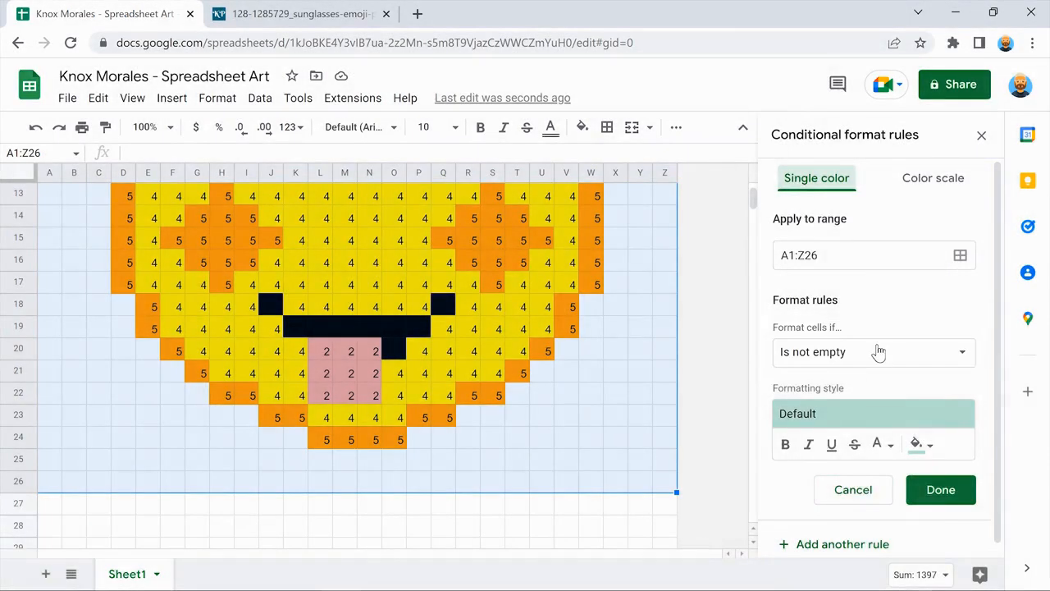
pyautogui.click(878, 351)
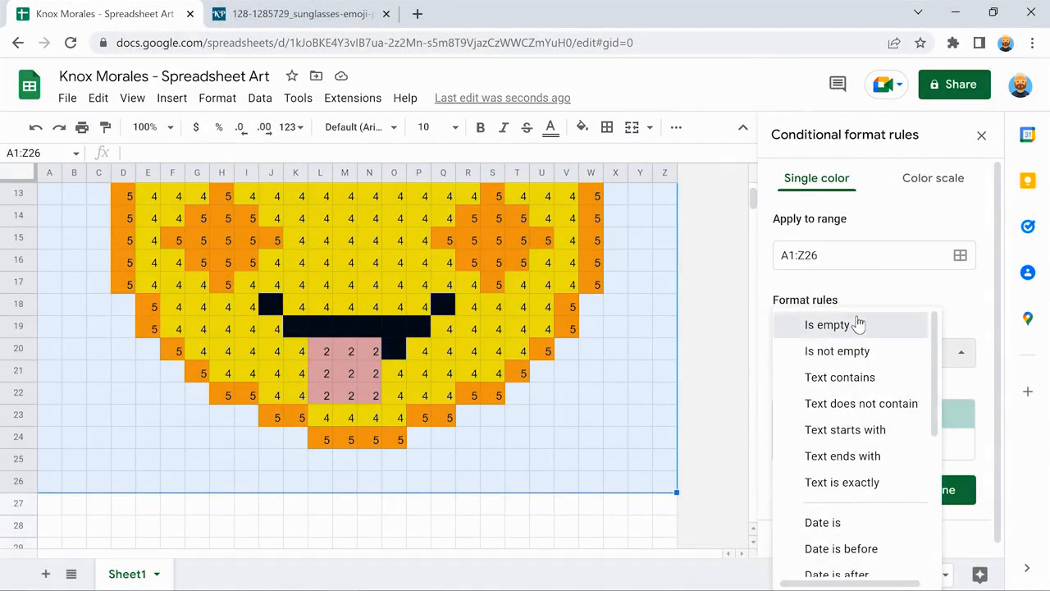
pyautogui.click(857, 324)
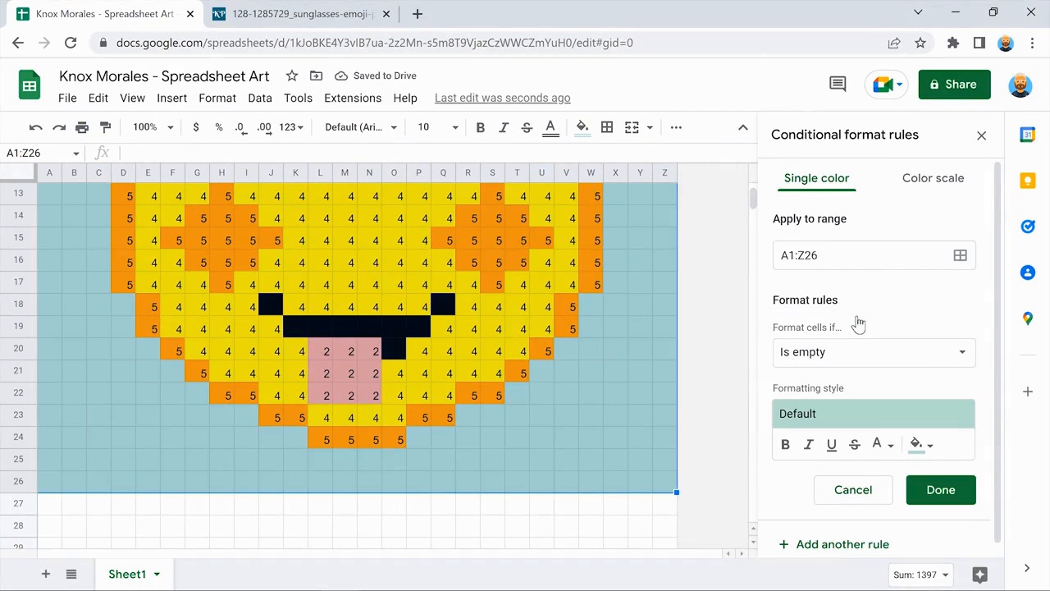
pyautogui.scroll(-1, 980, 369)
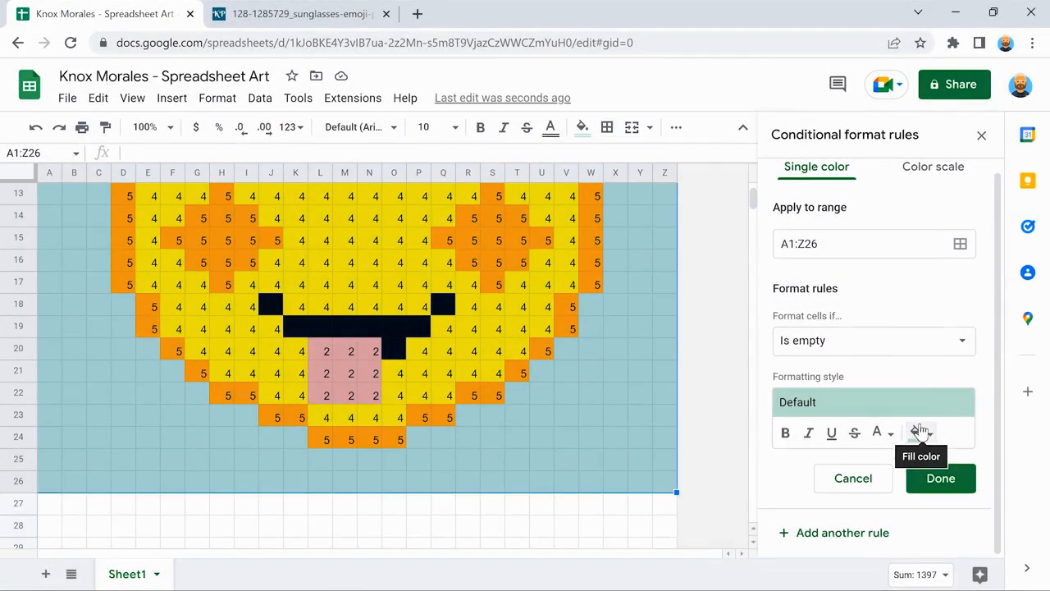
pyautogui.click(919, 432)
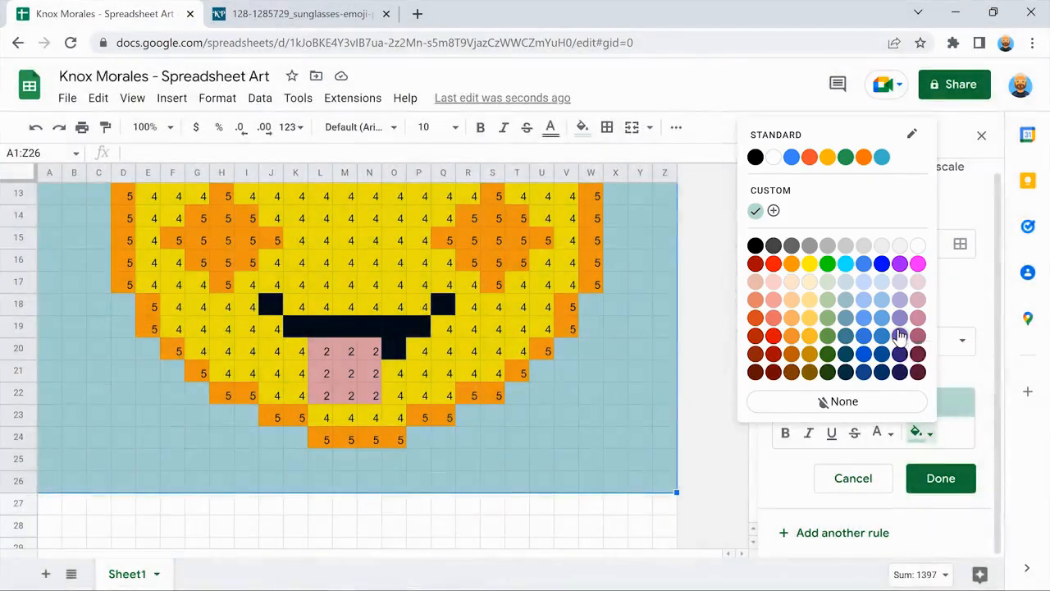
pyautogui.click(900, 335)
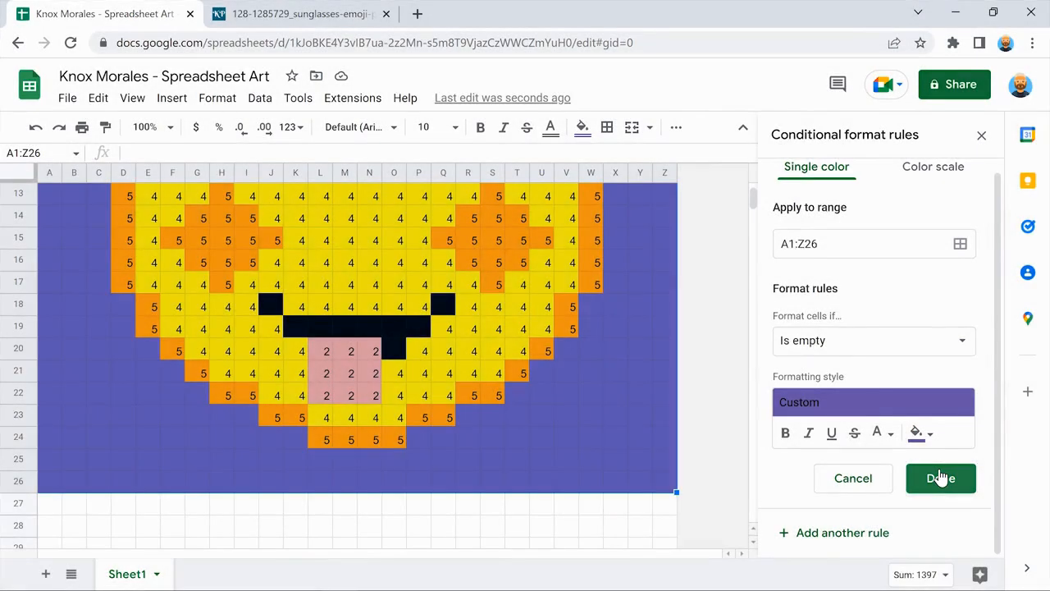
pyautogui.click(940, 477)
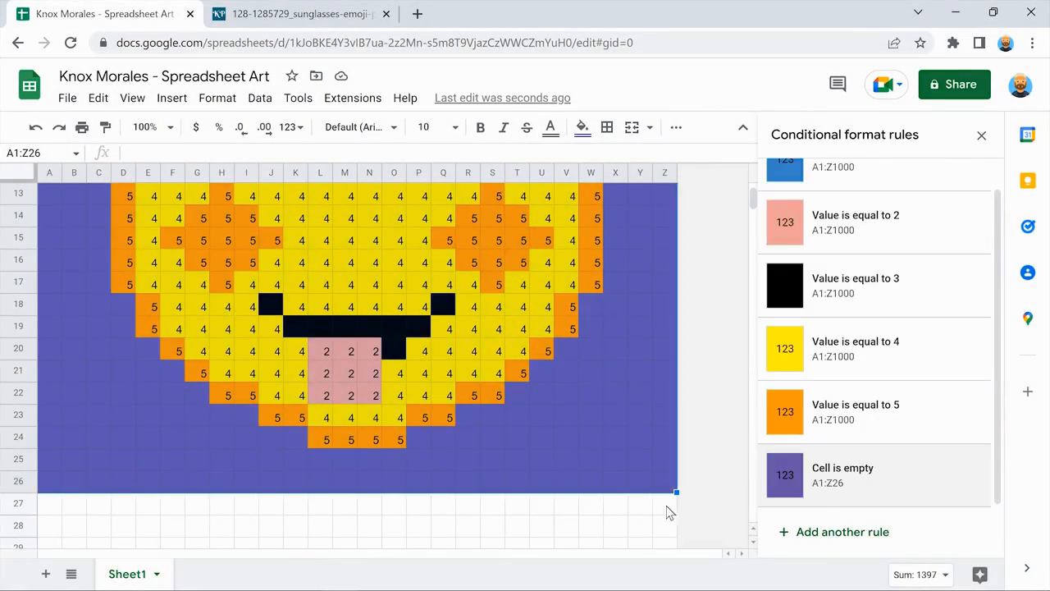
pyautogui.click(639, 502)
pyautogui.scroll(4, 639, 503)
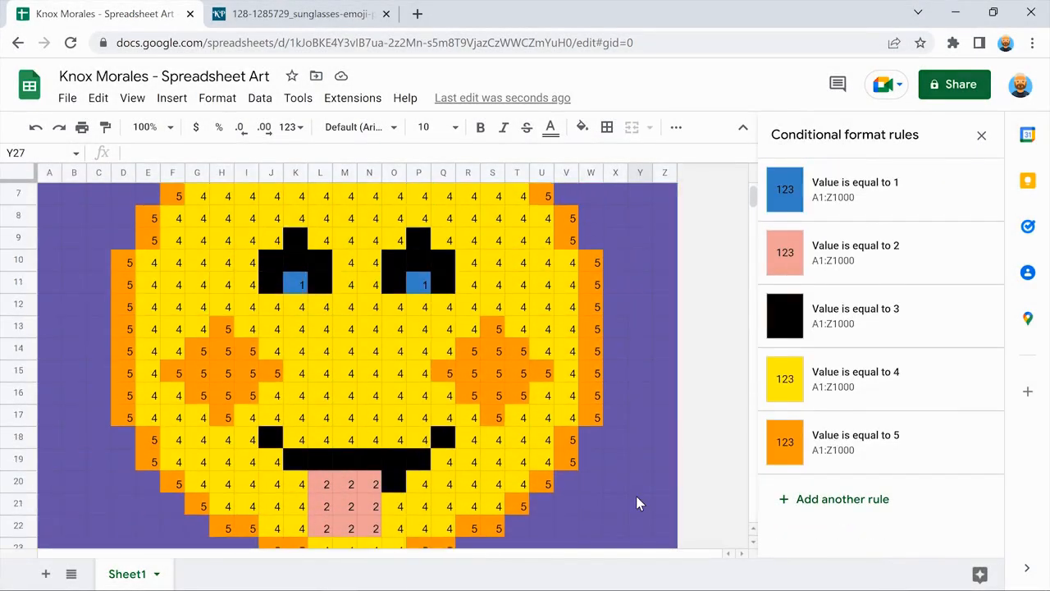
pyautogui.scroll(1, 635, 496)
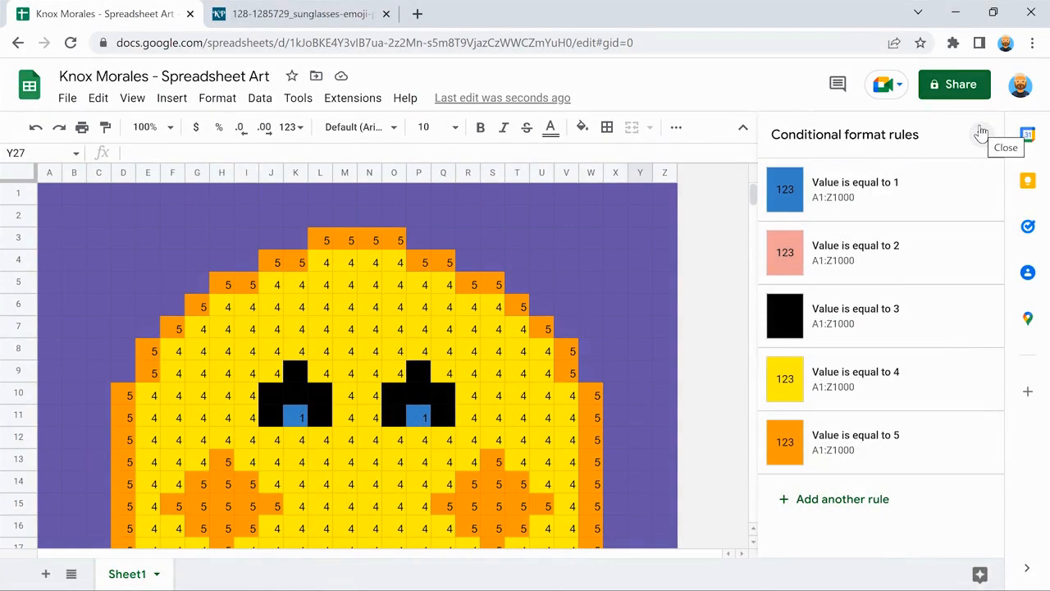
pyautogui.click(981, 133)
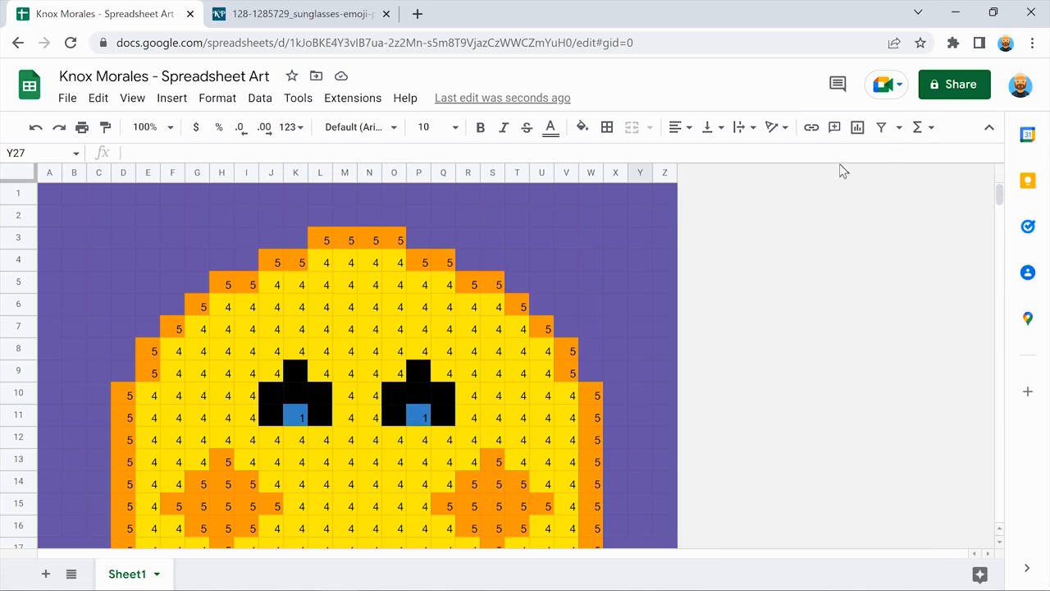
# Scroll through the sheet to review the purple-backed emoji.
pyautogui.scroll(-4, 807, 197)
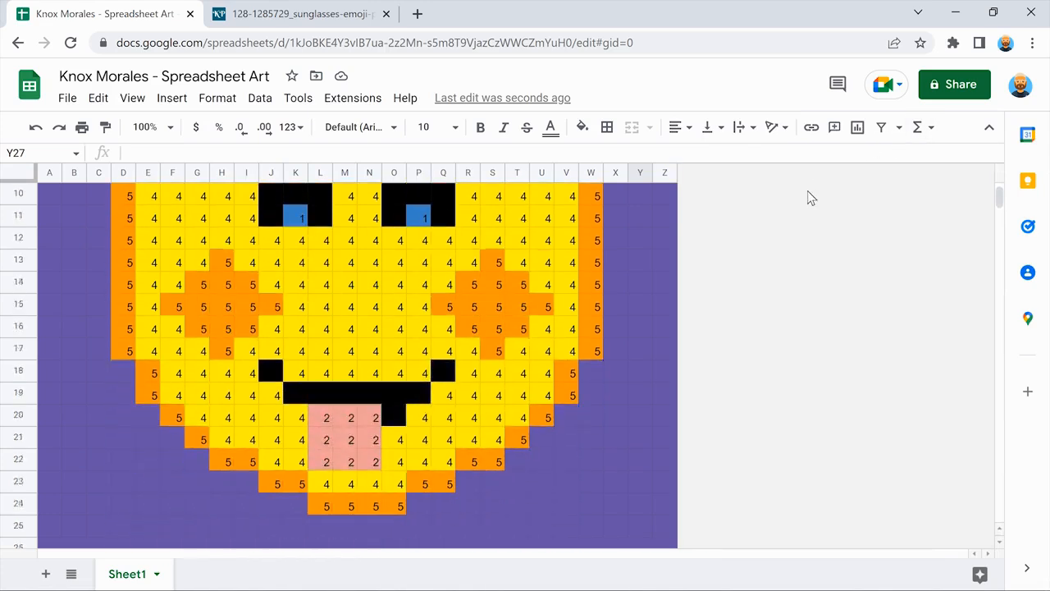
pyautogui.scroll(4, 809, 197)
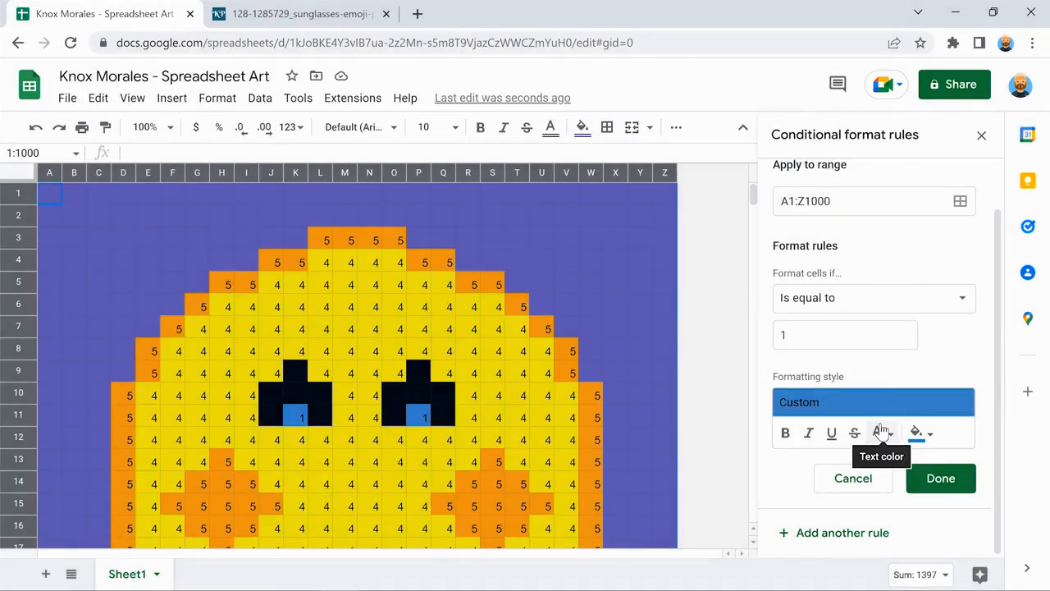
# Give the value-1 rule dark blue 1 text and hide the sheet's gridlines.
pyautogui.click(881, 432)
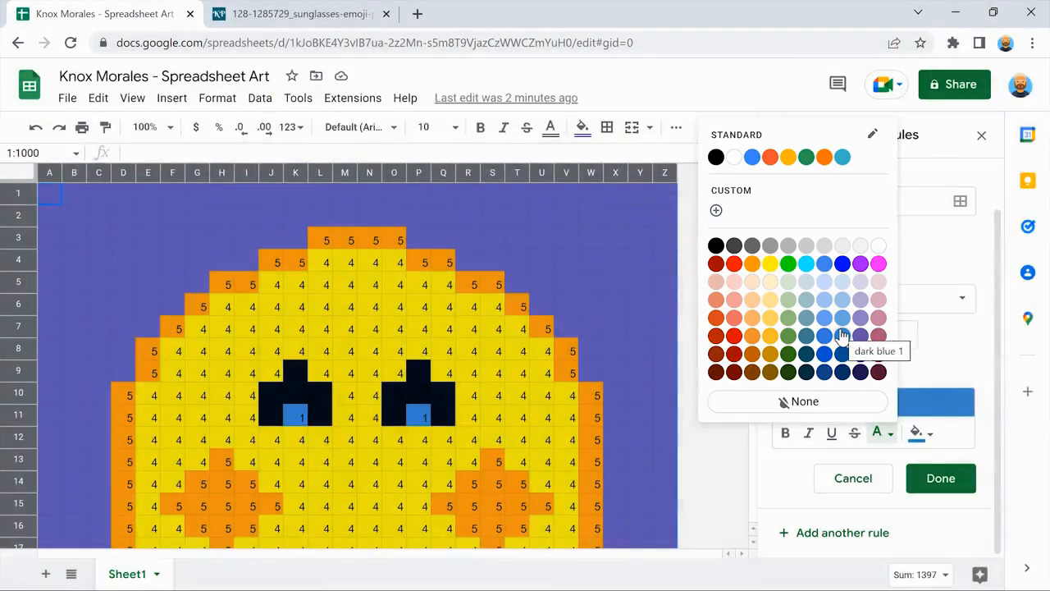
pyautogui.click(841, 334)
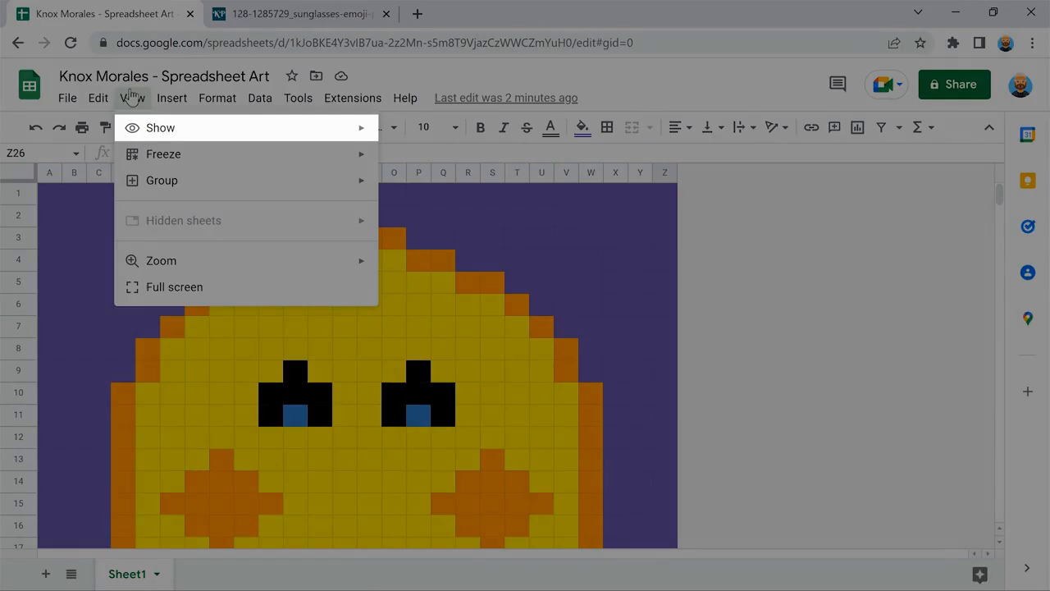
pyautogui.moveTo(242, 127)
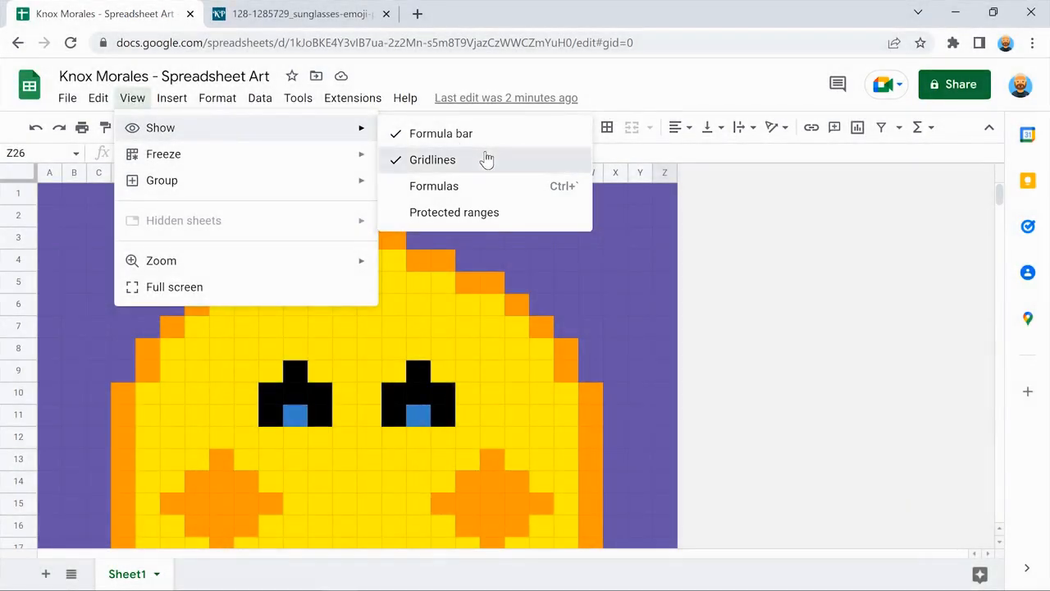
pyautogui.click(485, 159)
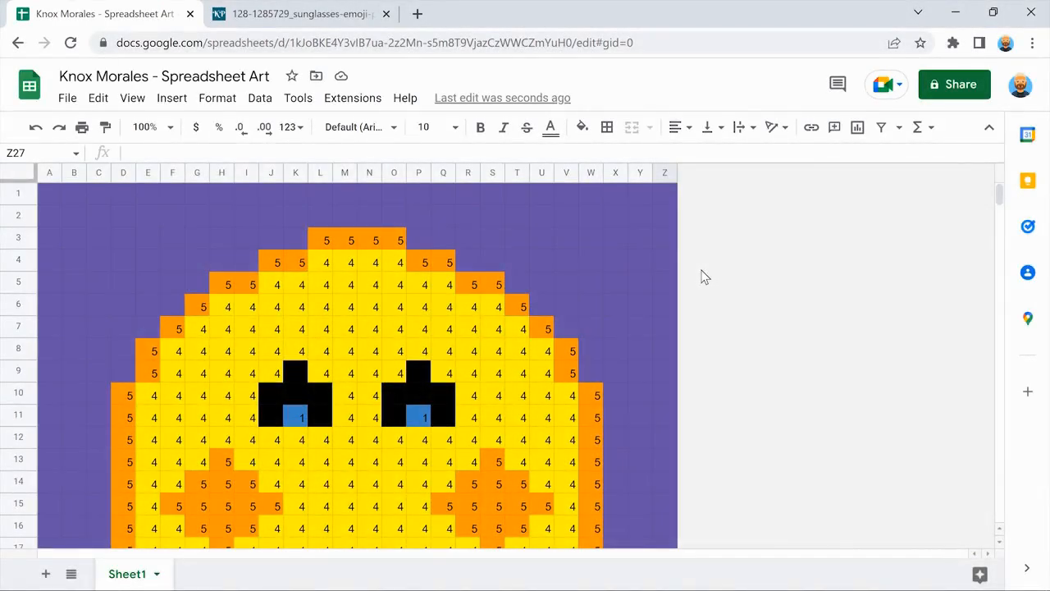
pyautogui.scroll(-3, 703, 277)
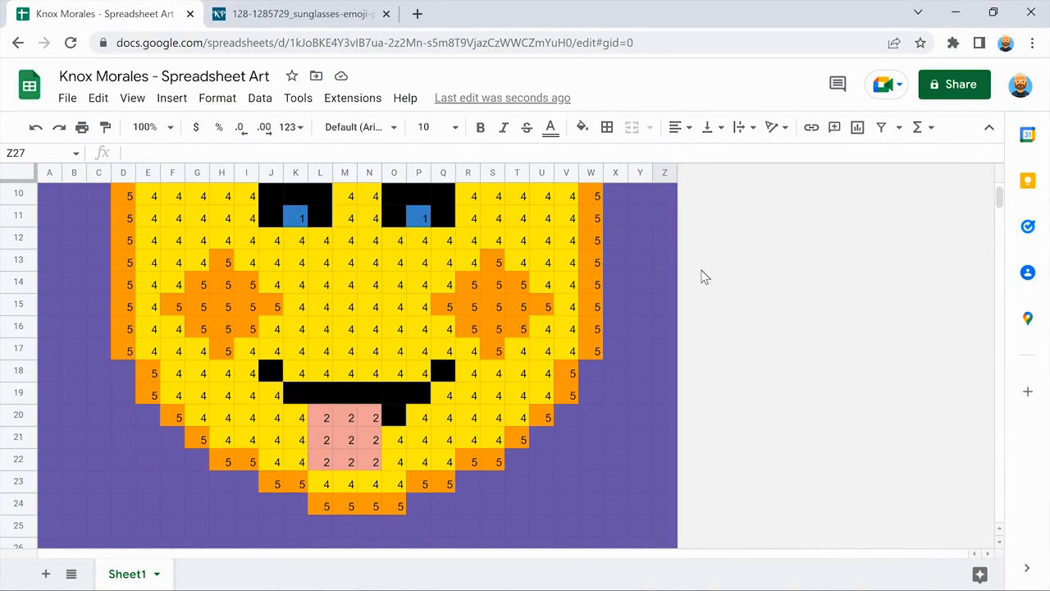
pyautogui.scroll(3, 703, 277)
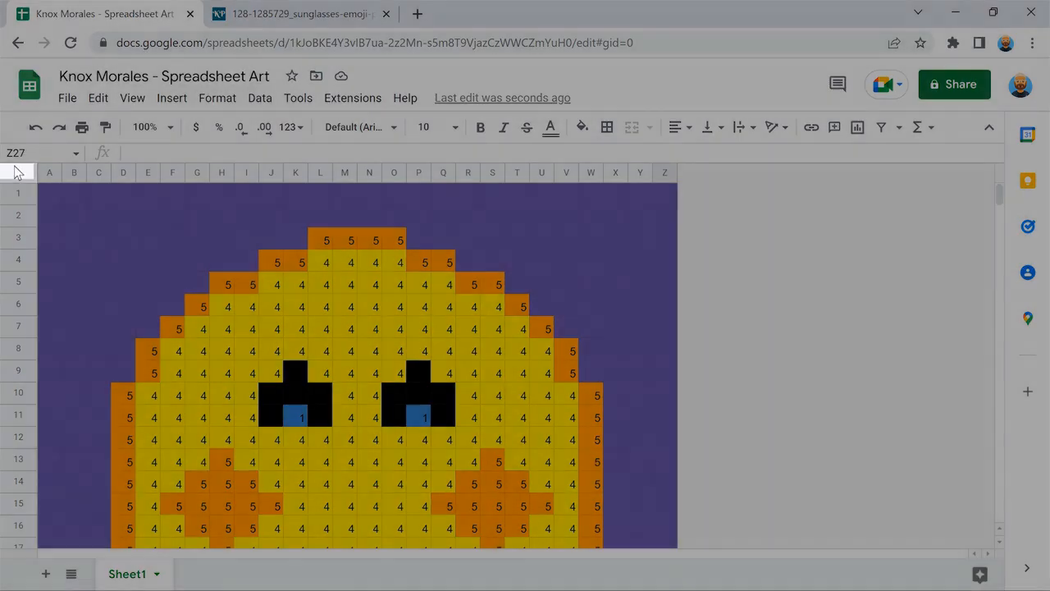
# With the whole sheet selected, set the value-1 rule's text colour to dark blue.
pyautogui.click(16, 170)
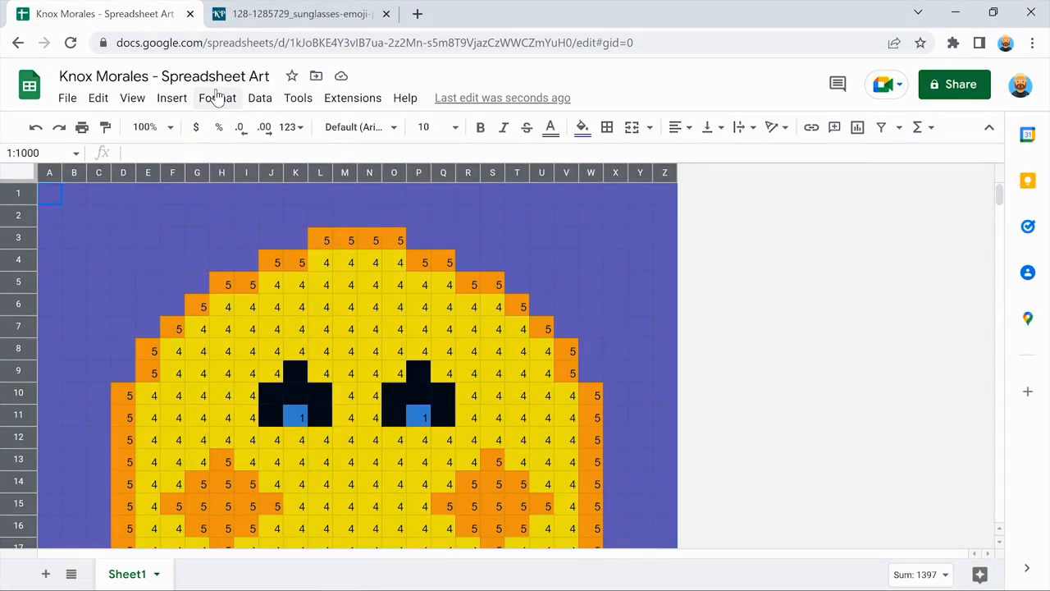
pyautogui.click(218, 97)
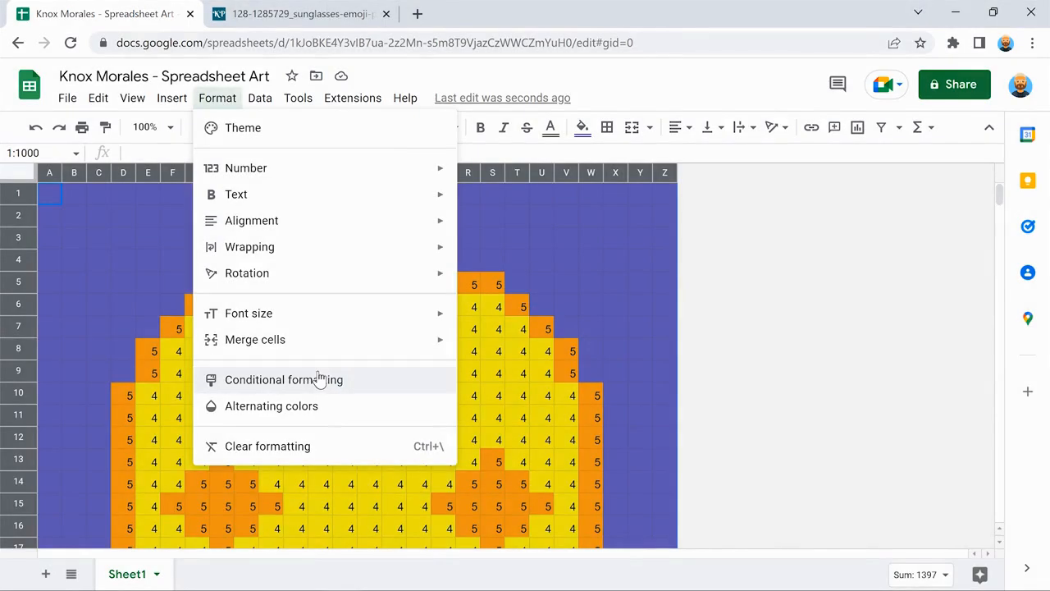
pyautogui.click(320, 378)
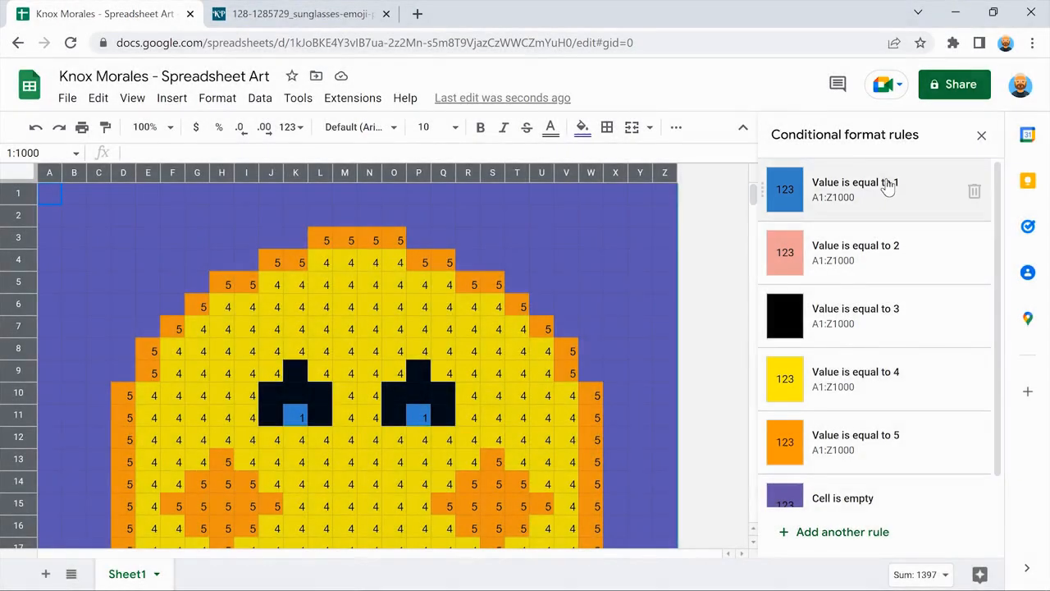
pyautogui.click(887, 187)
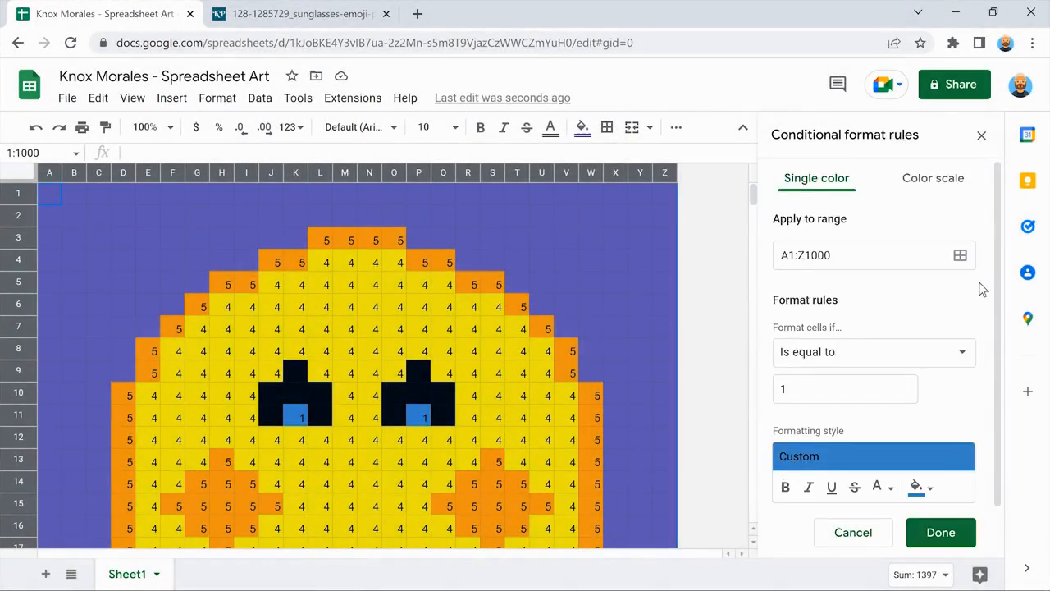
pyautogui.scroll(-1, 983, 289)
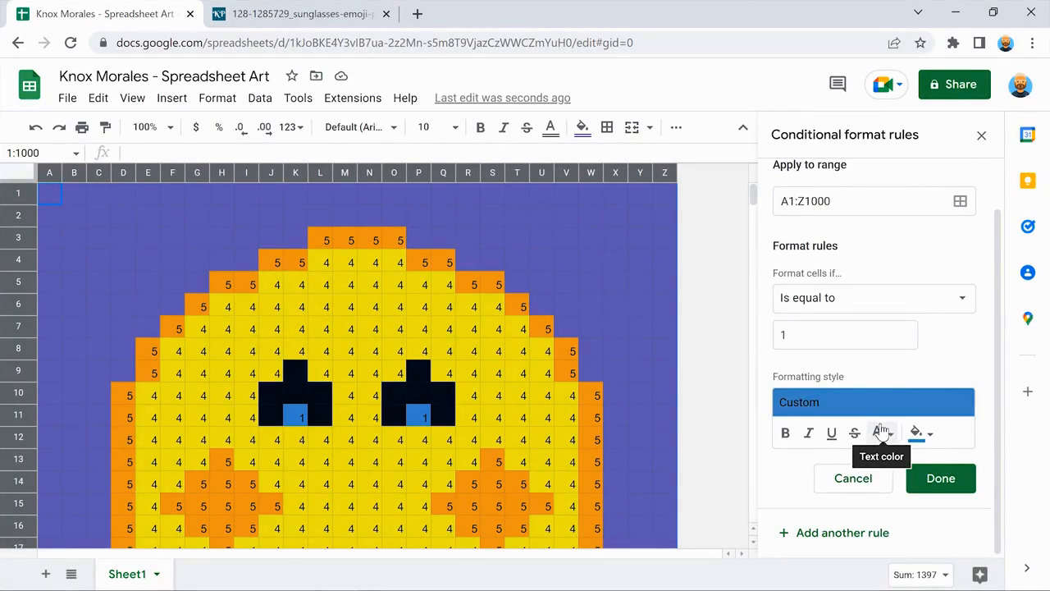
pyautogui.click(880, 432)
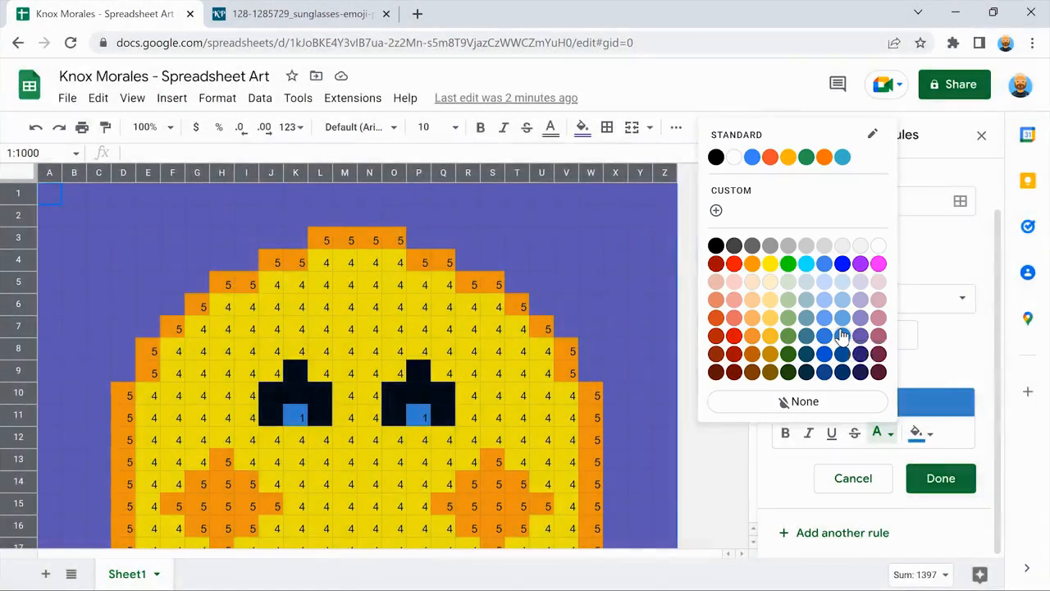
pyautogui.click(842, 334)
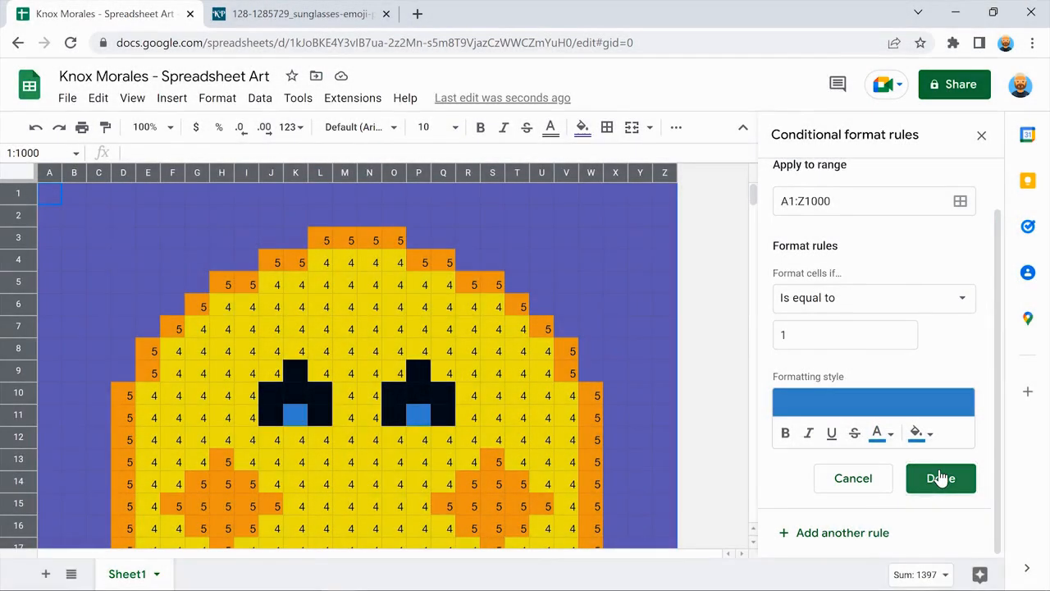
pyautogui.click(940, 478)
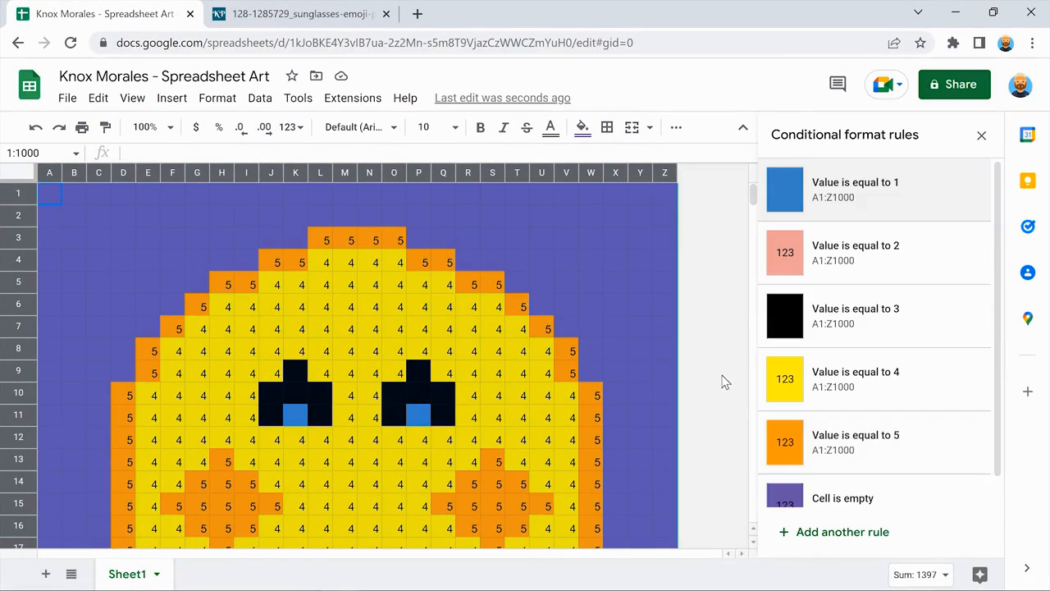
# Set the value-2 rule's text colour to light red to match its pink fill.
pyautogui.scroll(-3, 725, 381)
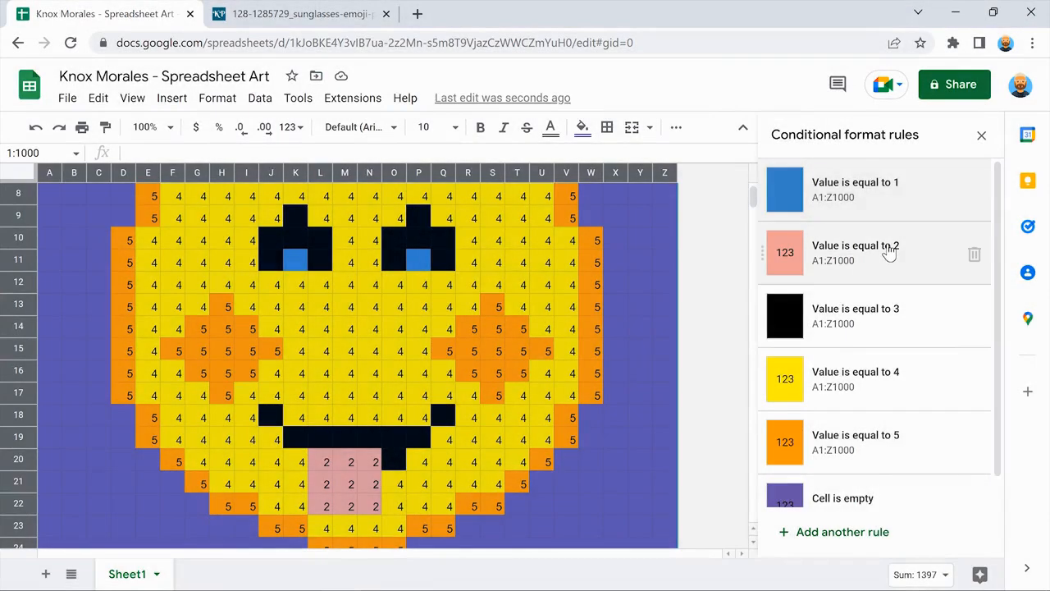
pyautogui.click(889, 252)
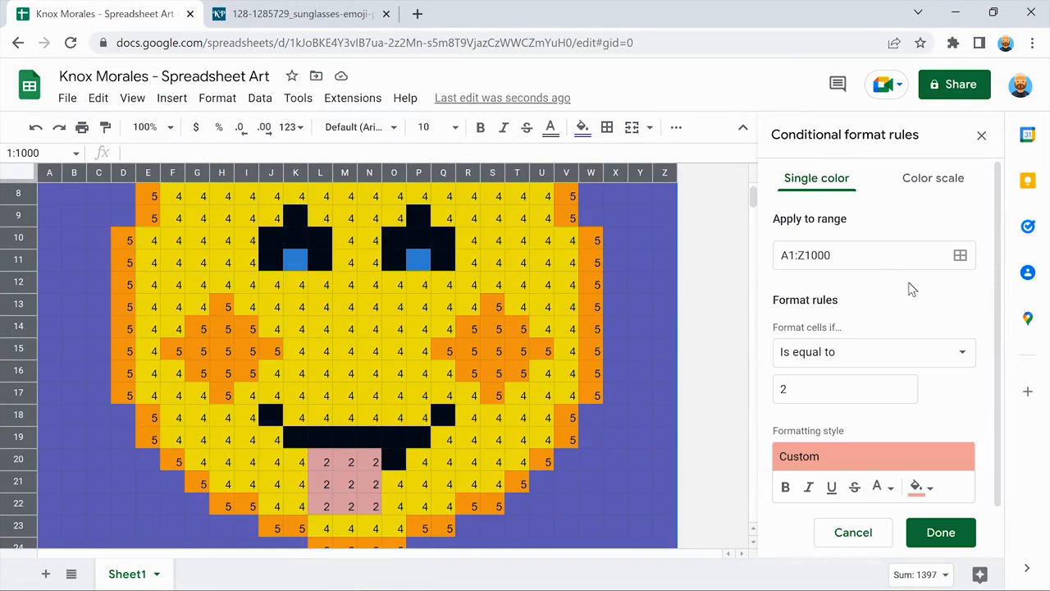
pyautogui.scroll(-1, 984, 344)
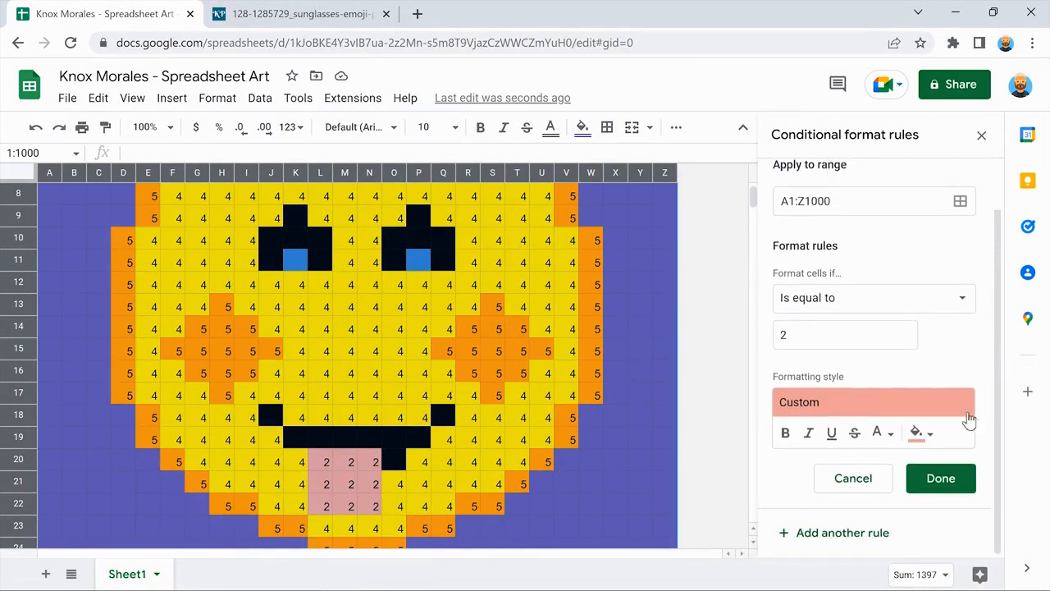
pyautogui.click(880, 432)
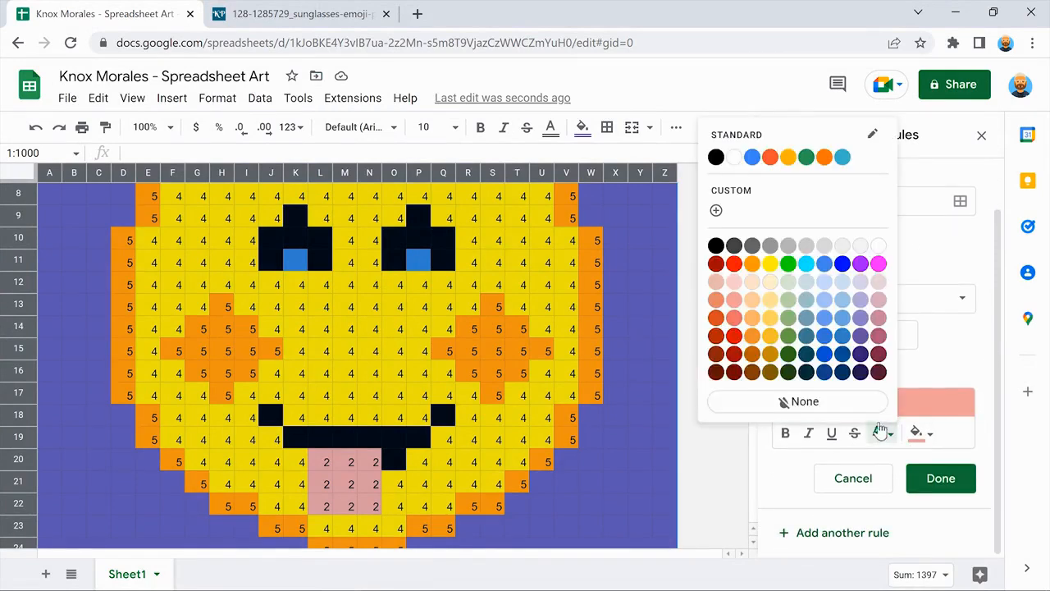
pyautogui.click(732, 300)
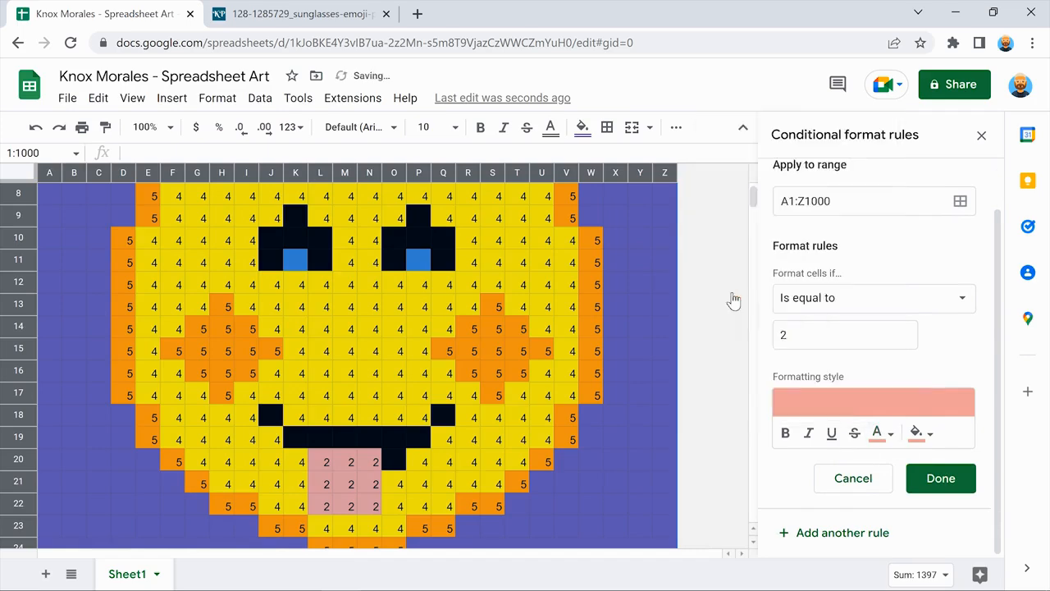
pyautogui.click(939, 478)
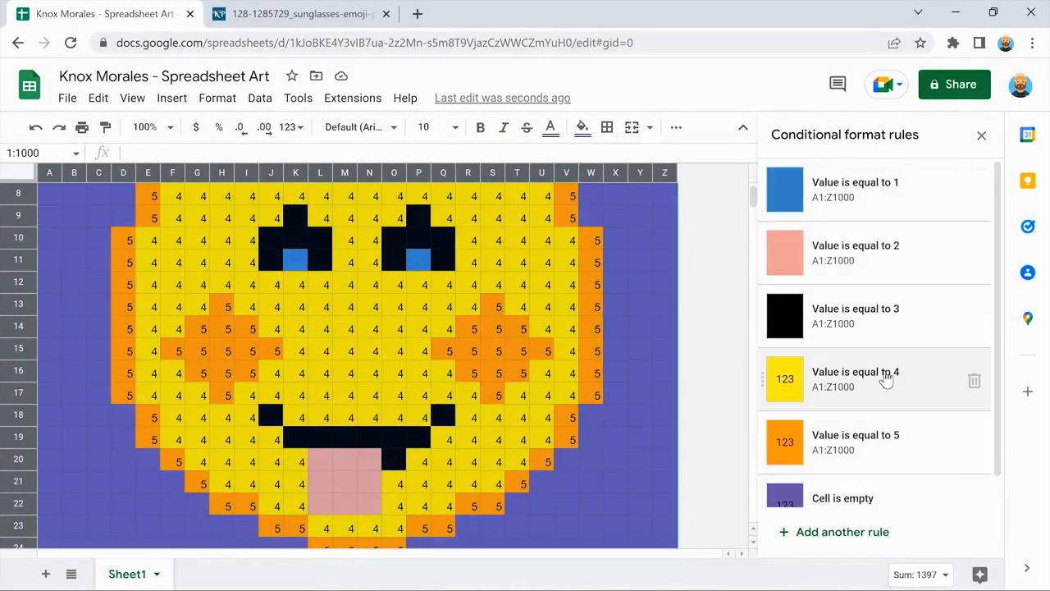
# Save the value-4 rule and deselect the sheet to view the artwork.
pyautogui.click(886, 376)
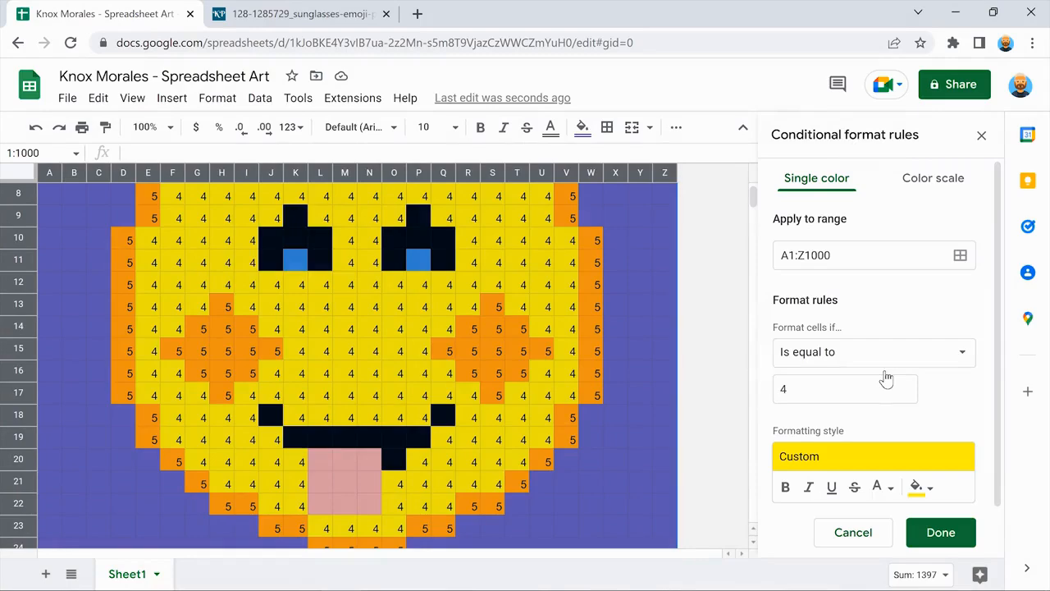
pyautogui.scroll(-1, 982, 406)
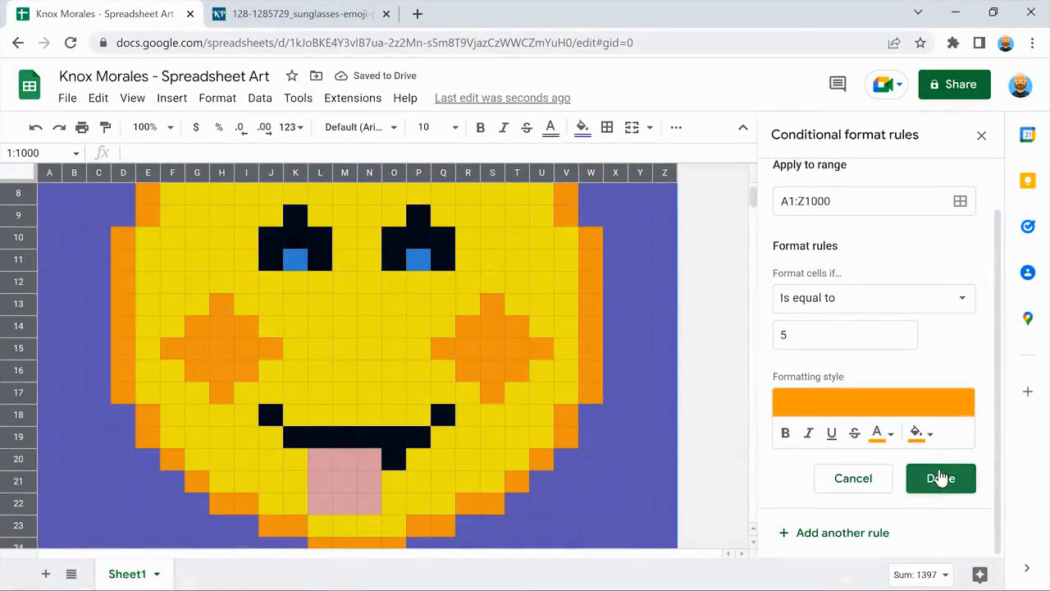
pyautogui.click(940, 478)
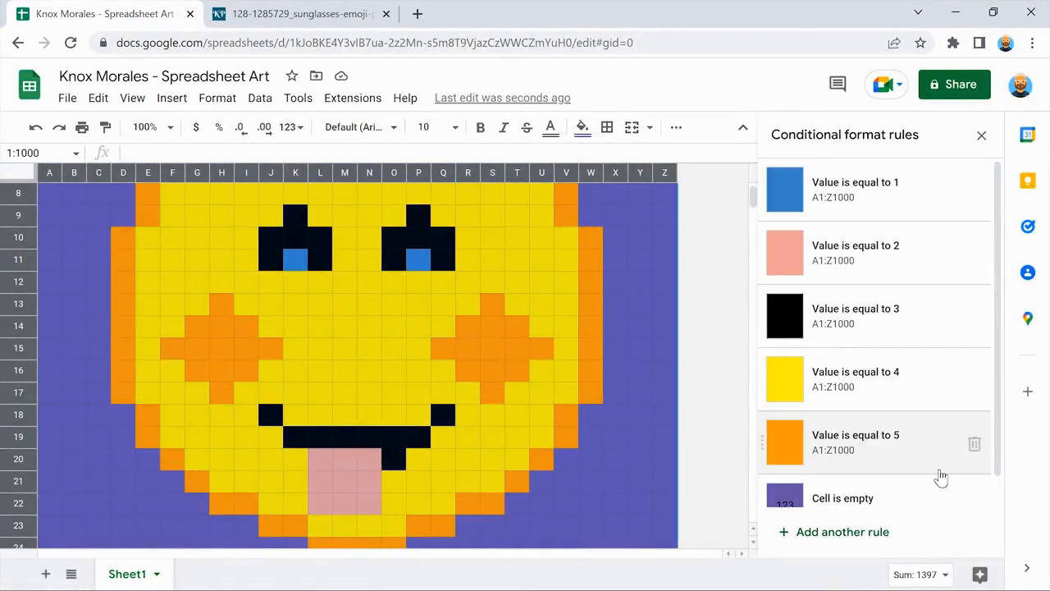
pyautogui.scroll(-3, 661, 430)
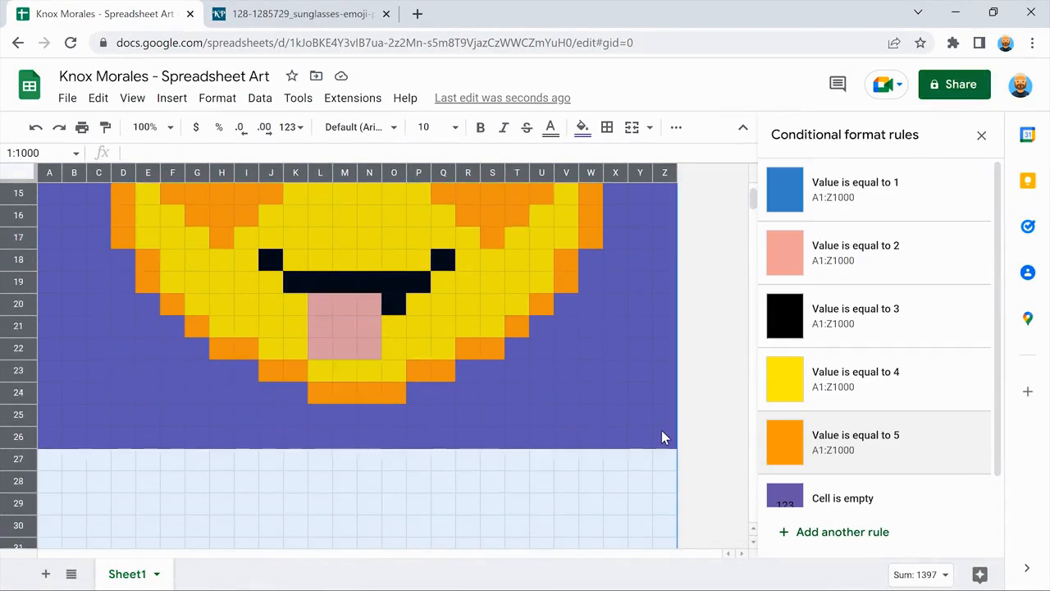
pyautogui.click(661, 432)
pyautogui.scroll(6, 661, 432)
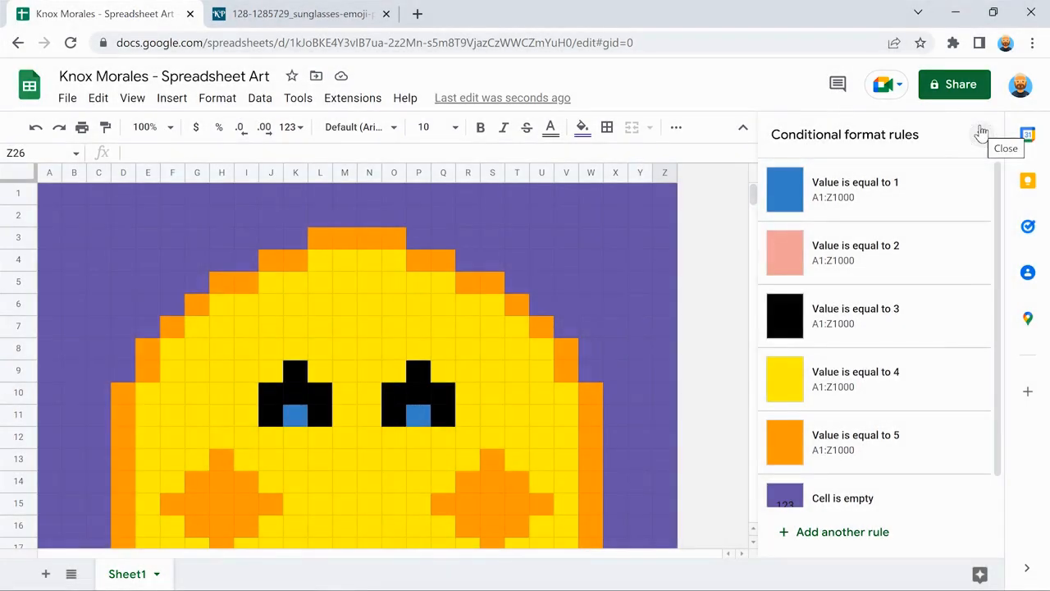
# Close the Conditional format rules sidebar and uncheck View > Show > Gridlines.
pyautogui.click(981, 133)
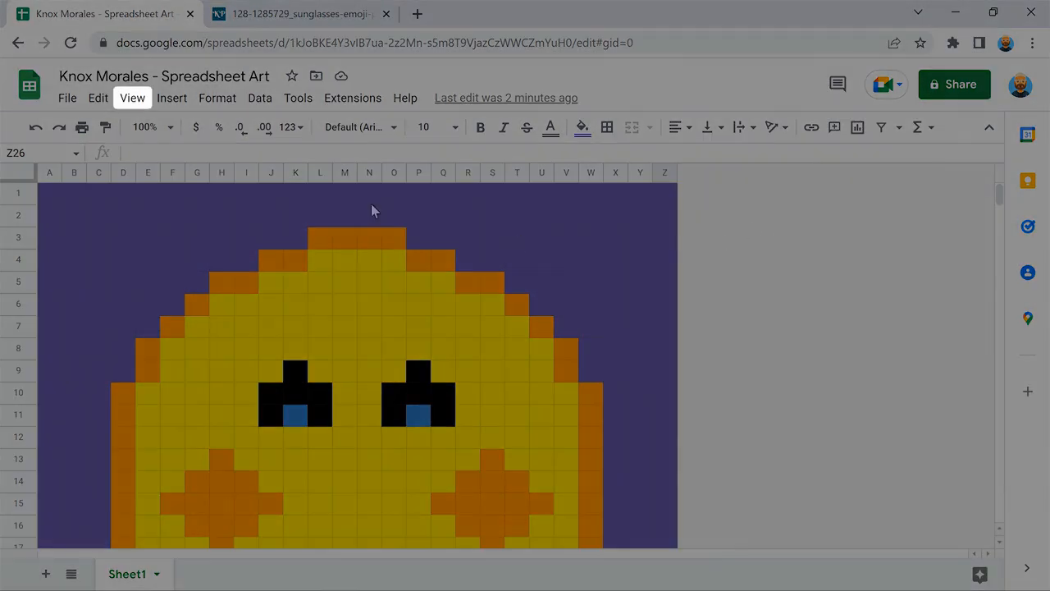
pyautogui.click(131, 97)
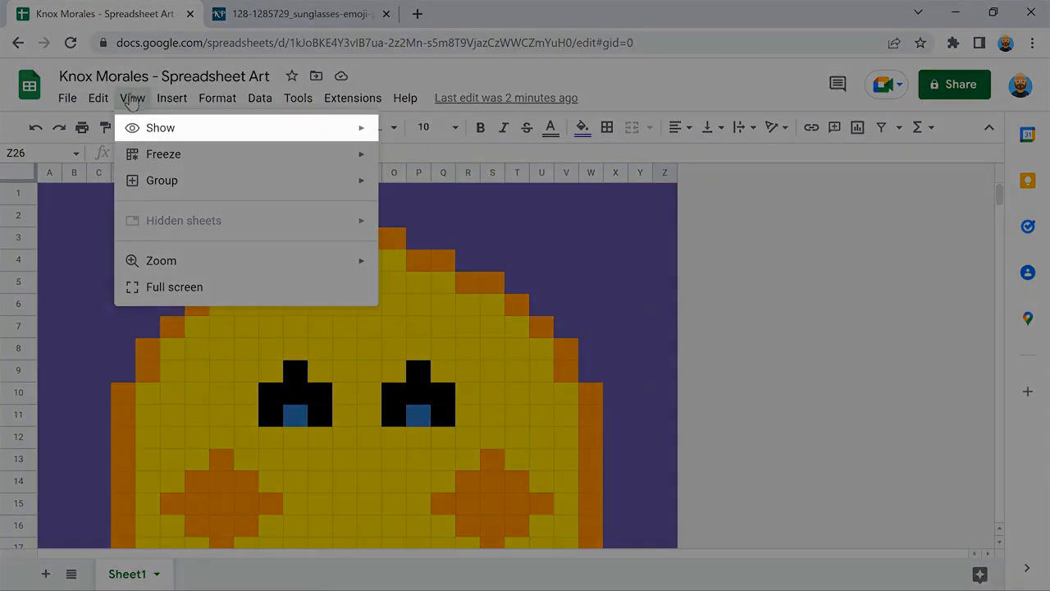
pyautogui.moveTo(239, 126)
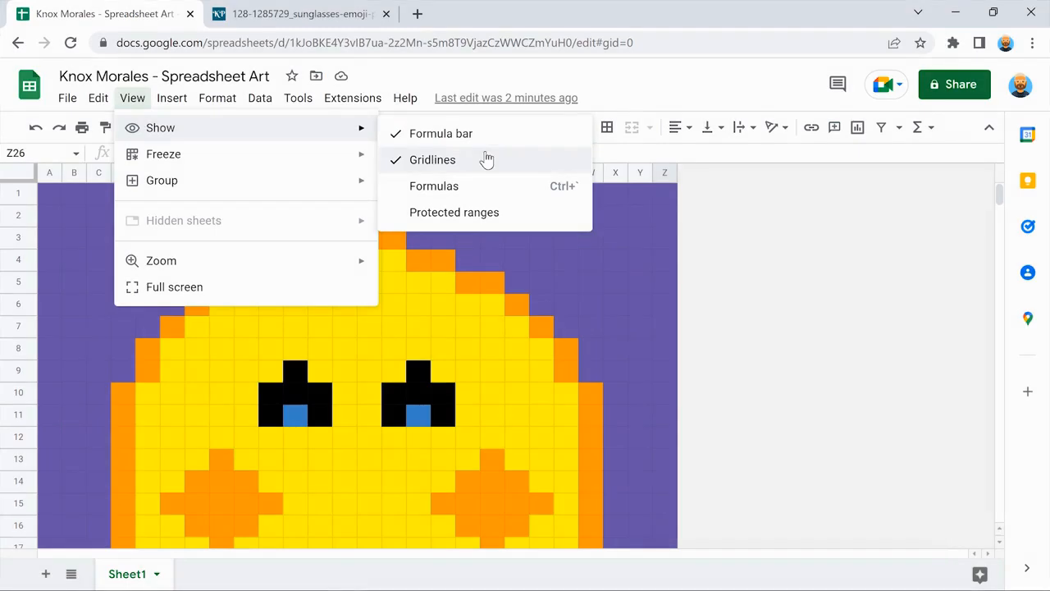
pyautogui.click(487, 160)
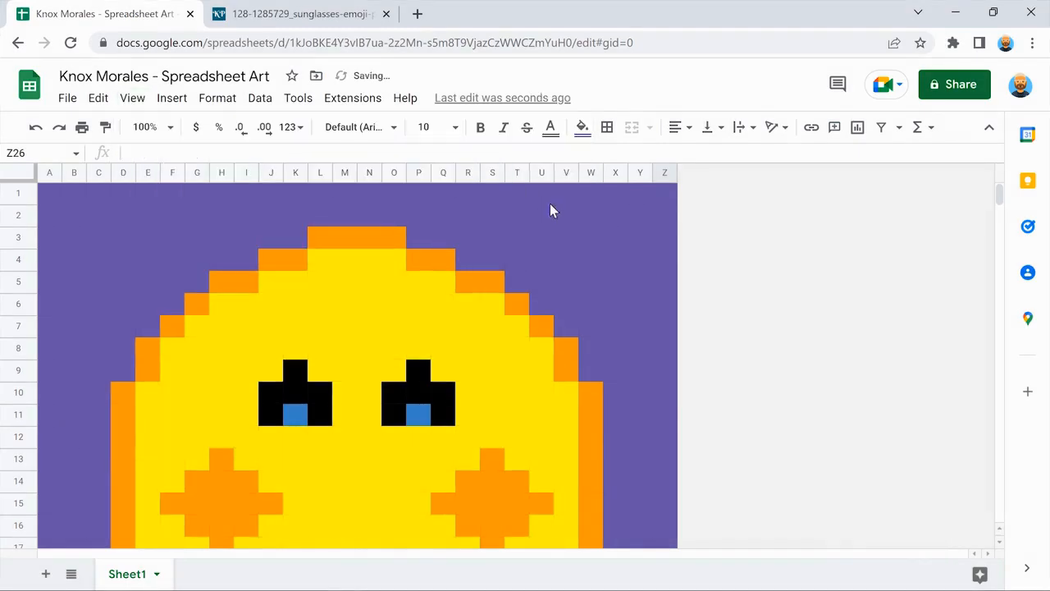
pyautogui.scroll(-5, 717, 227)
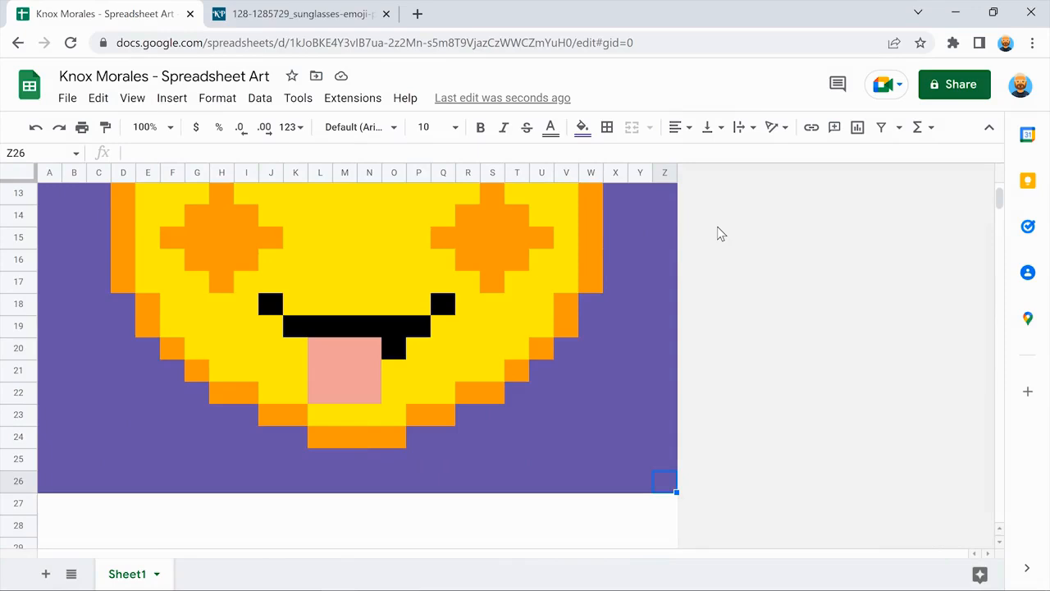
pyautogui.scroll(5, 717, 226)
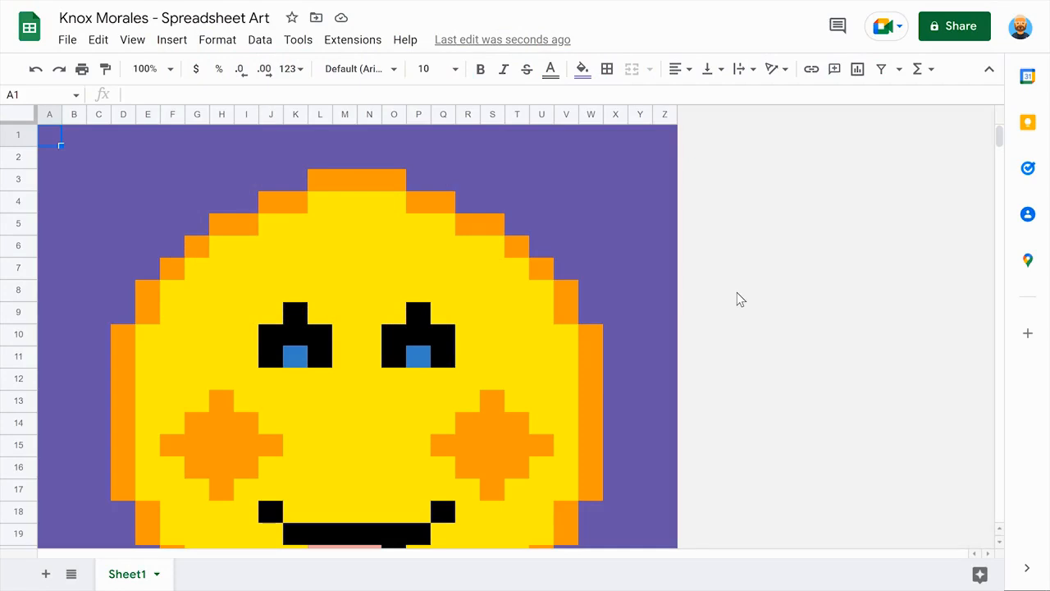
# Rename the spreadsheet to the classmate's name followed by '- Spreadsheet Art'.
pyautogui.scroll(-3, 737, 300)
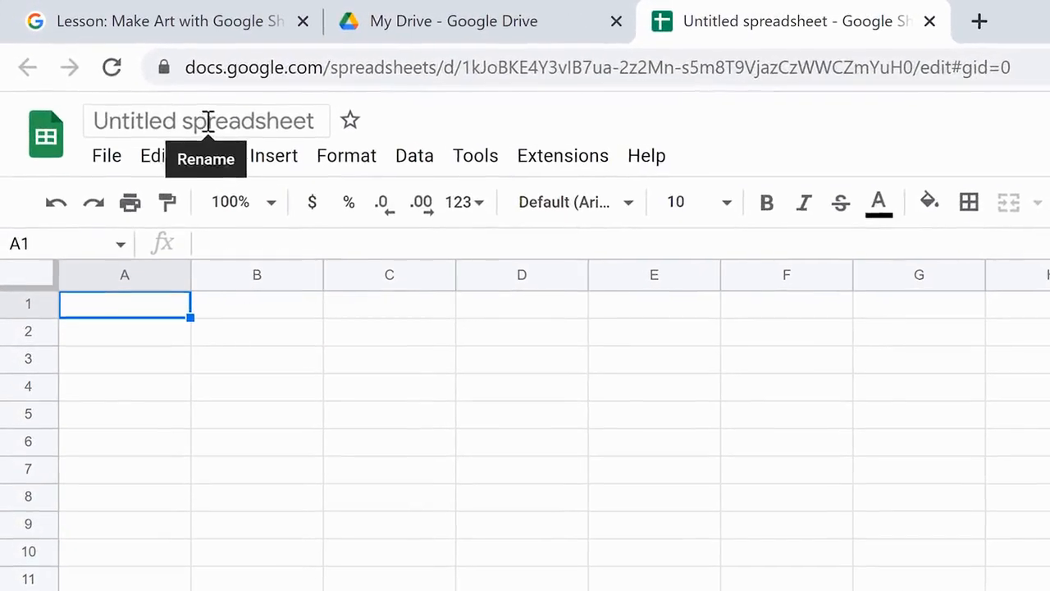
pyautogui.click(132, 76)
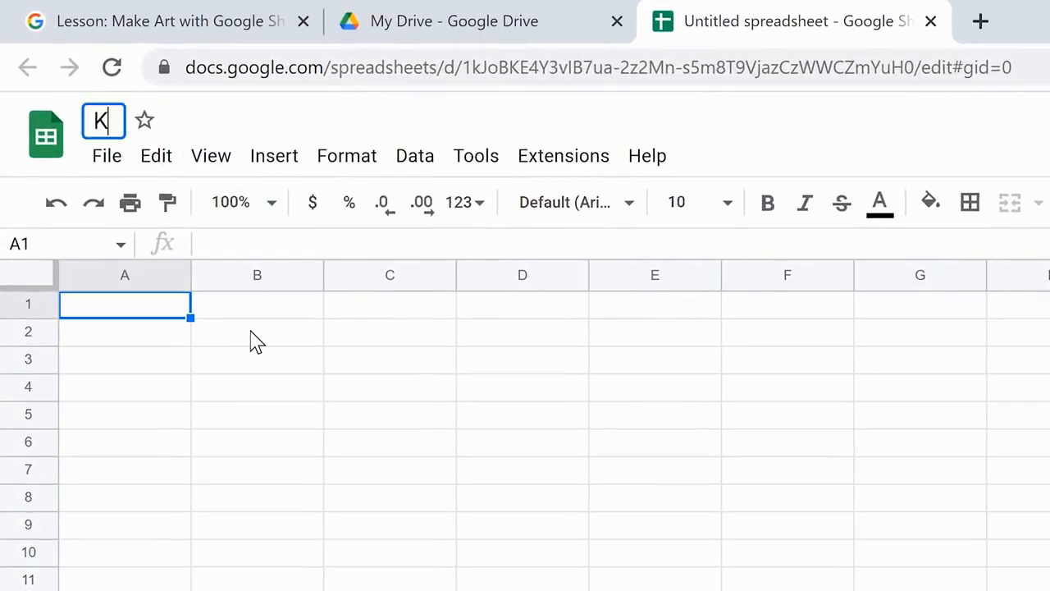
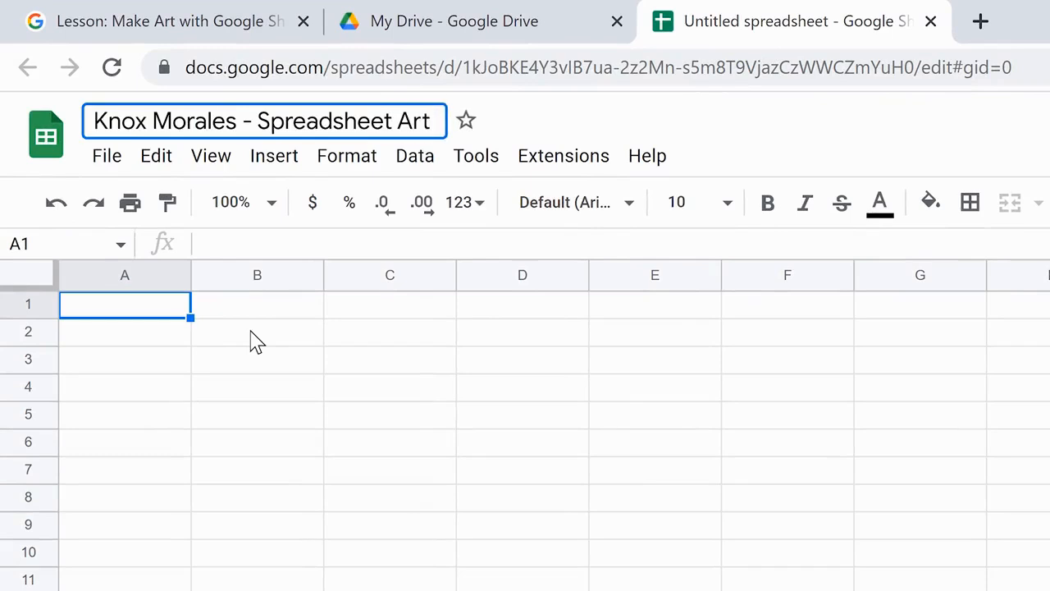
pyautogui.press('Return')
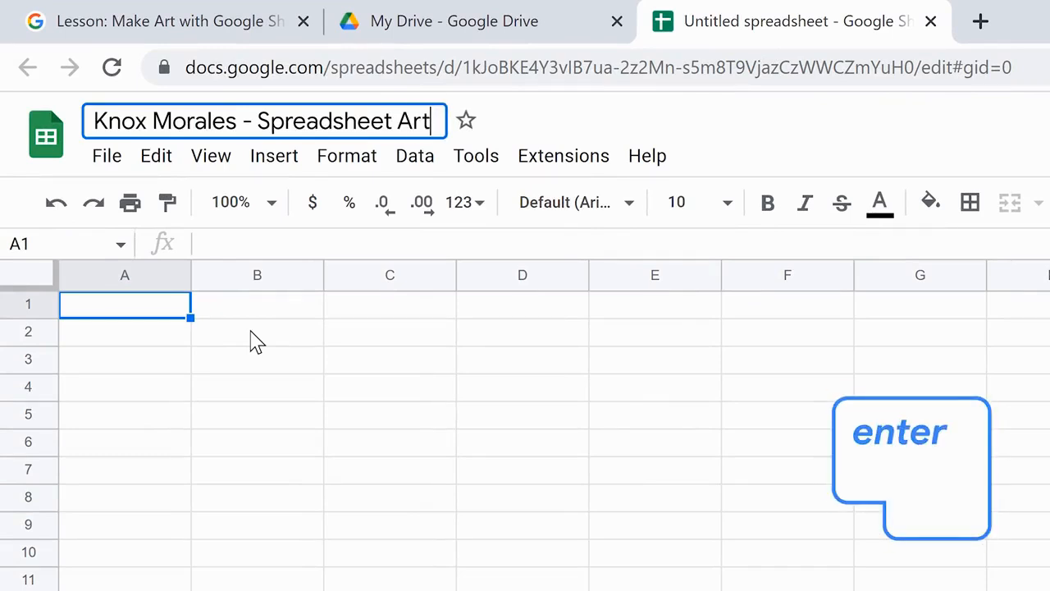
pyautogui.press('Return')
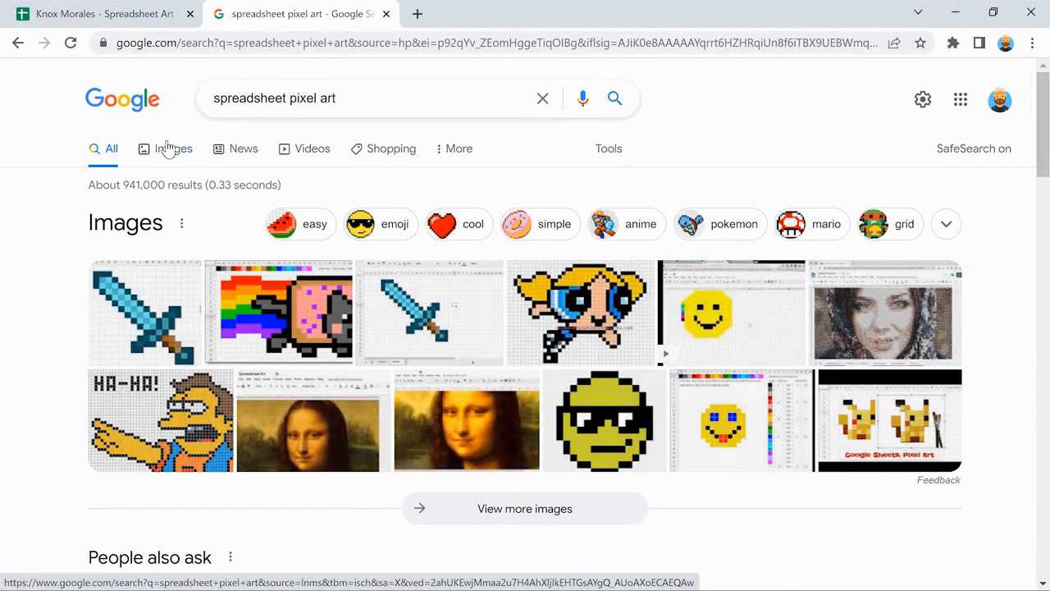
# Check spreadsheet pixel art image results and drag to change all row heights.
pyautogui.click(168, 148)
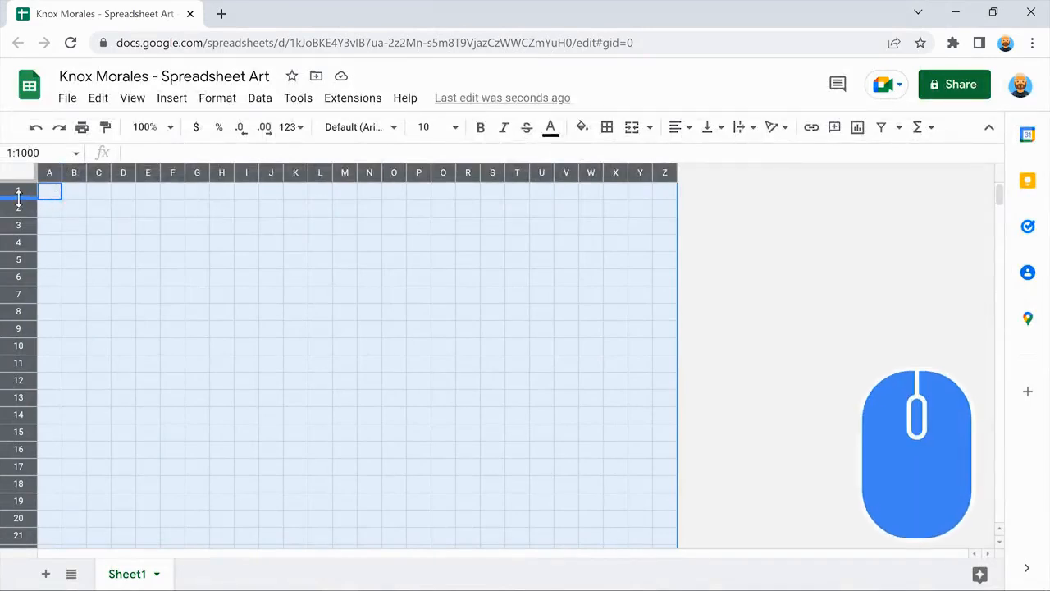
pyautogui.moveTo(18, 198); pyautogui.dragTo(18, 204)
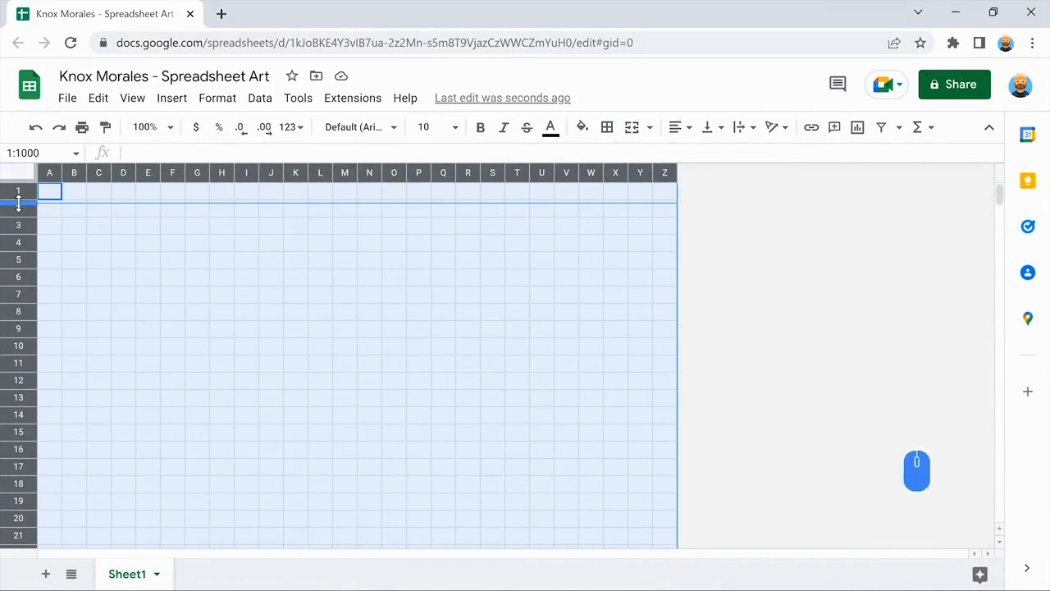
pyautogui.click(94, 237)
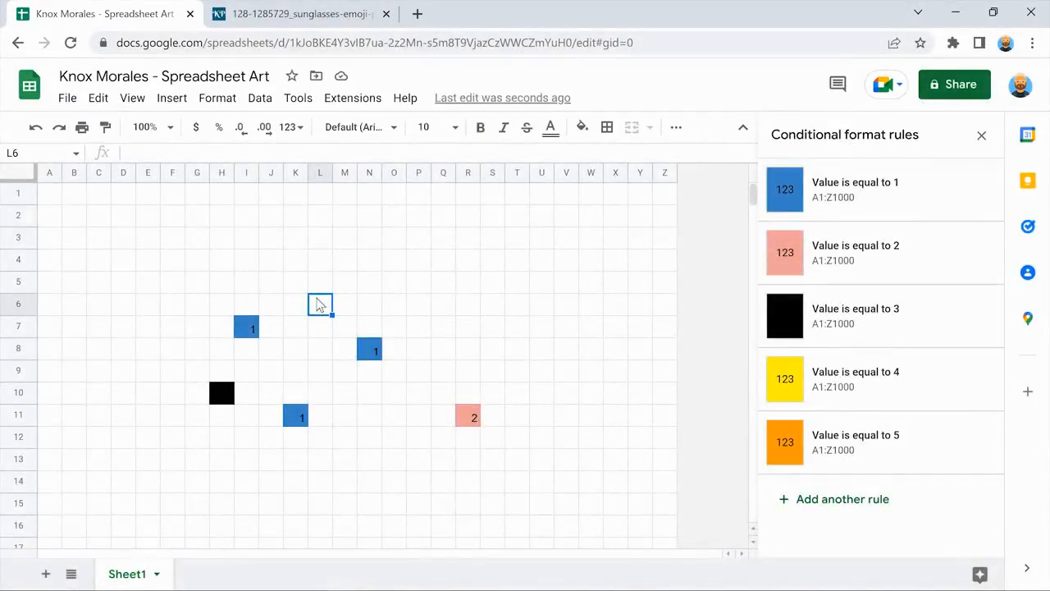
# Enter 4 in cell L6 and 5 in cell Q7.
pyautogui.write('4')
pyautogui.press('Return')
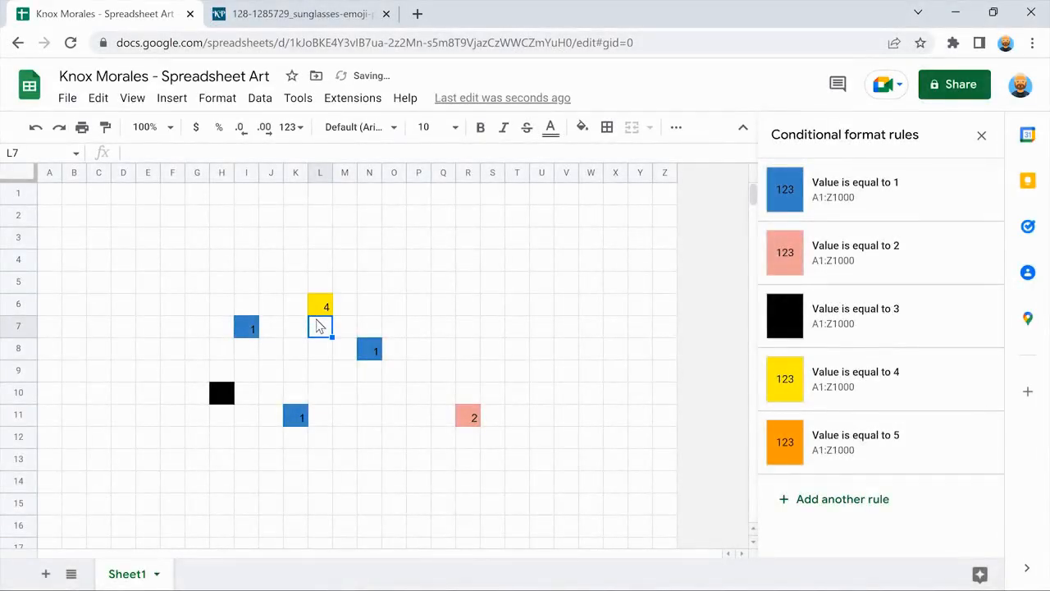
pyautogui.click(440, 327)
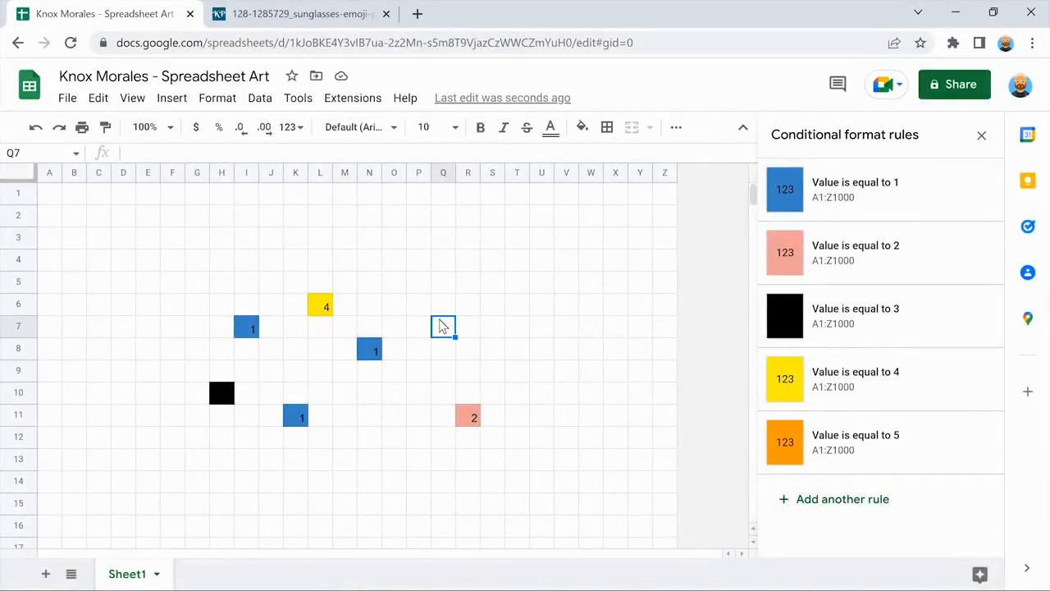
pyautogui.write('5')
pyautogui.press('Return')
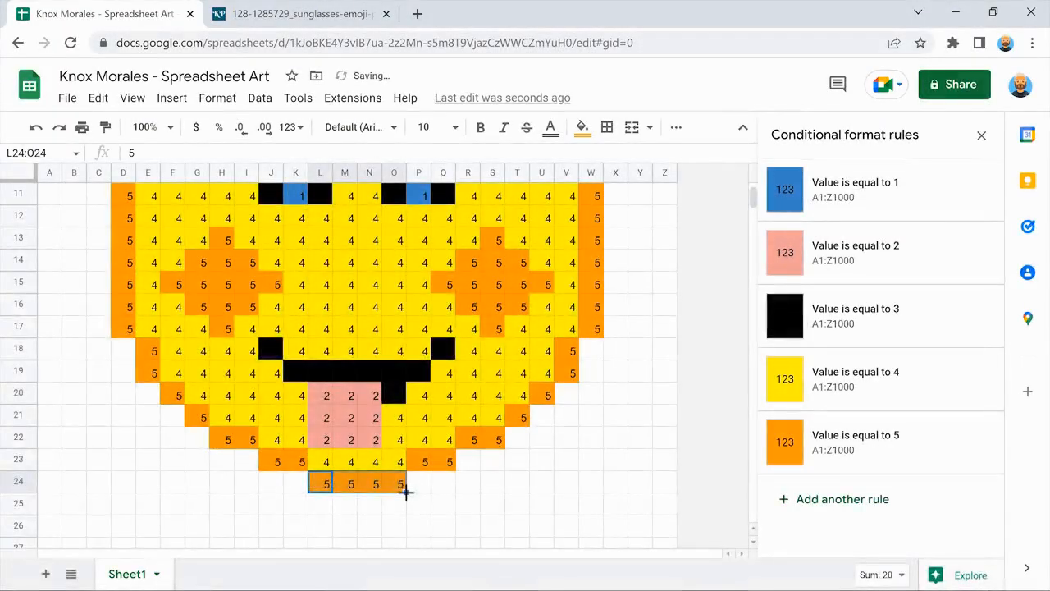
pyautogui.click(615, 483)
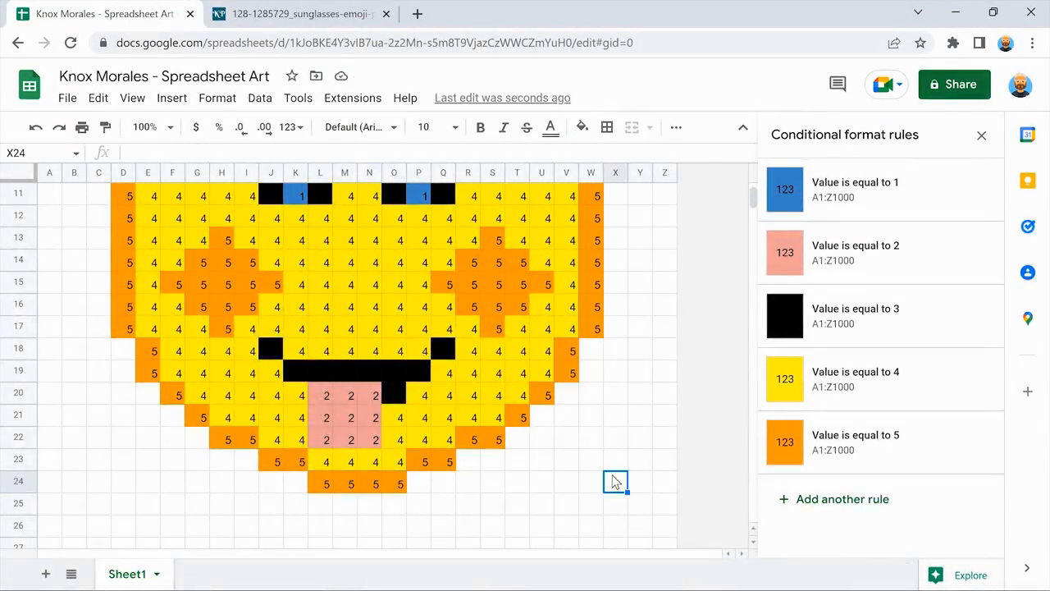
pyautogui.scroll(5, 615, 482)
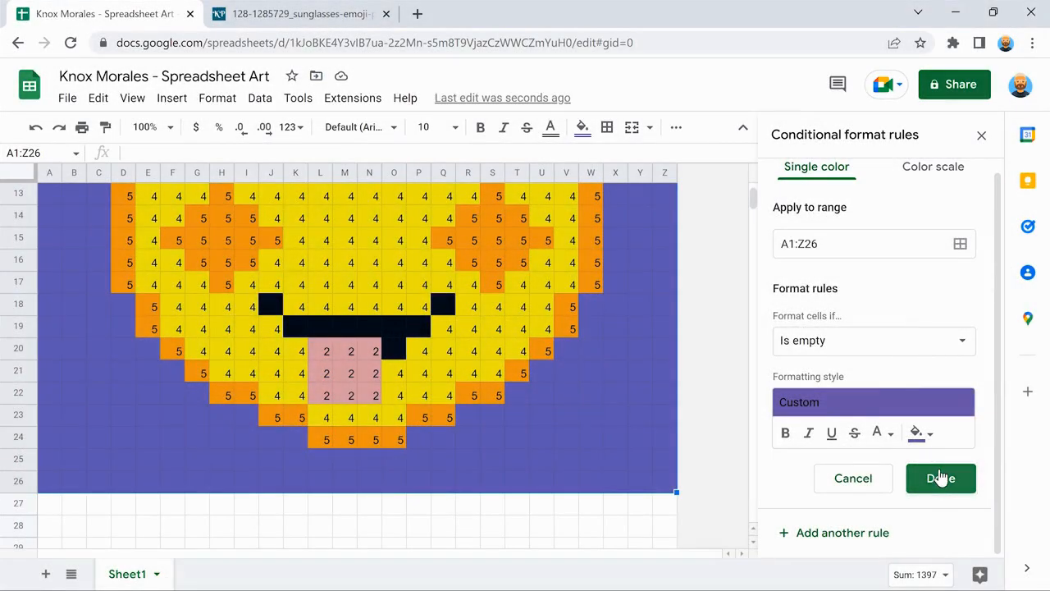
# Save the purple empty-cell rule for A1:Z26 and hide the gridlines.
pyautogui.click(940, 477)
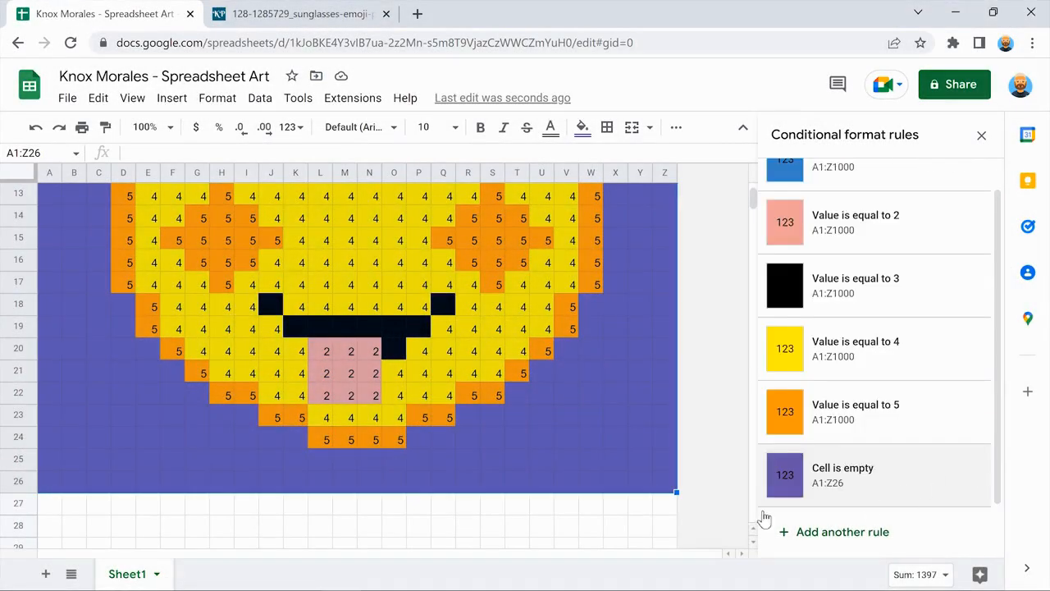
pyautogui.click(640, 503)
pyautogui.scroll(4, 640, 503)
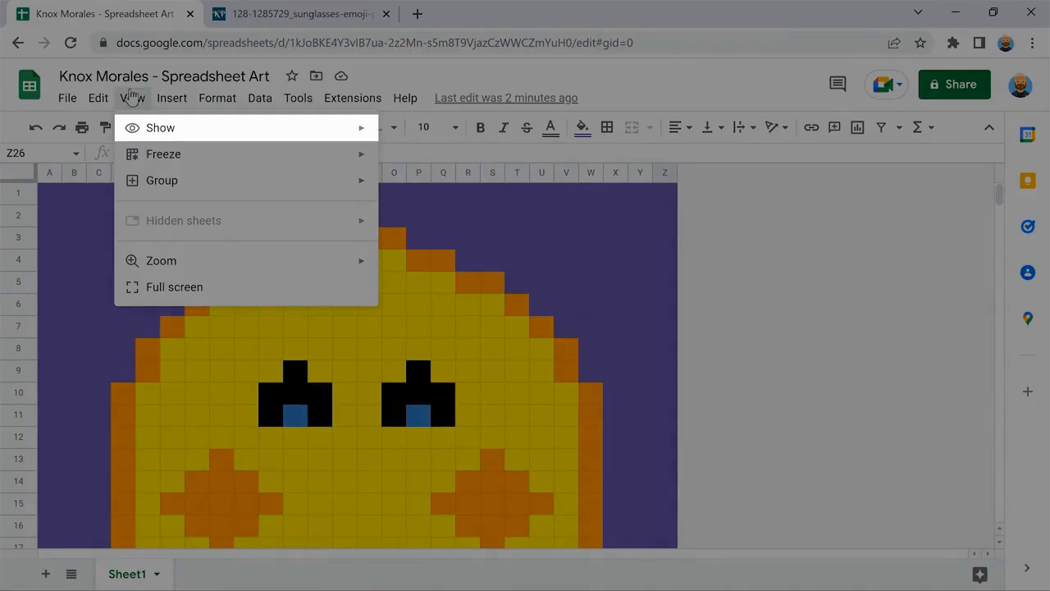
pyautogui.moveTo(241, 127)
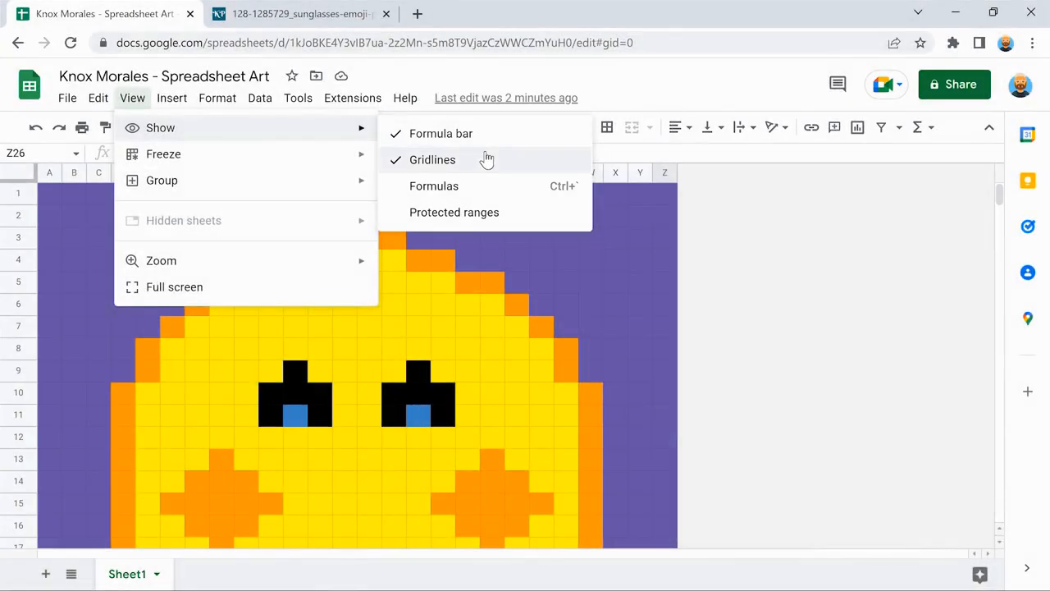
pyautogui.click(485, 160)
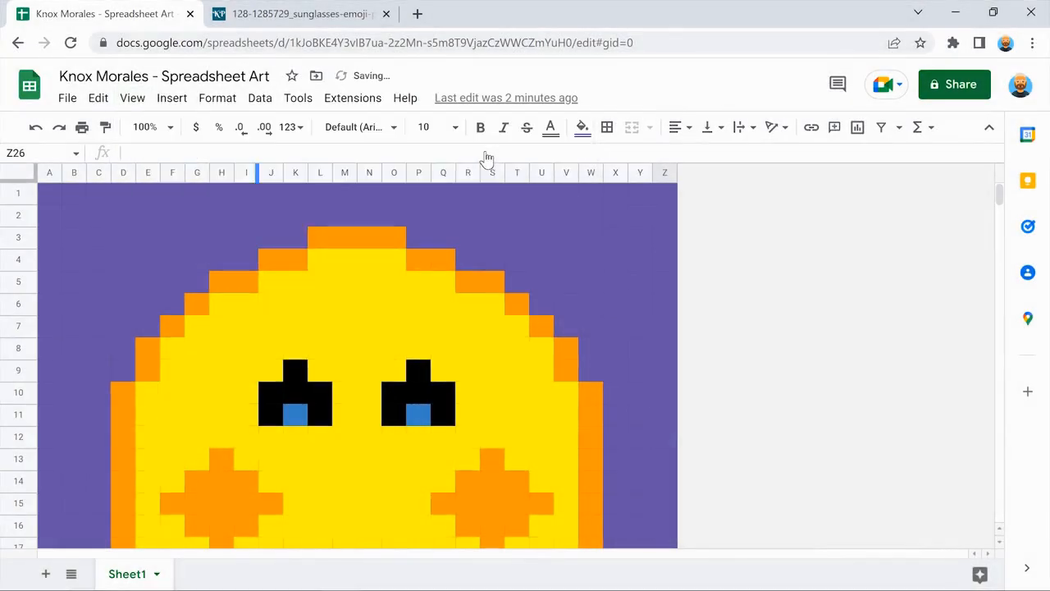
pyautogui.scroll(-5, 717, 230)
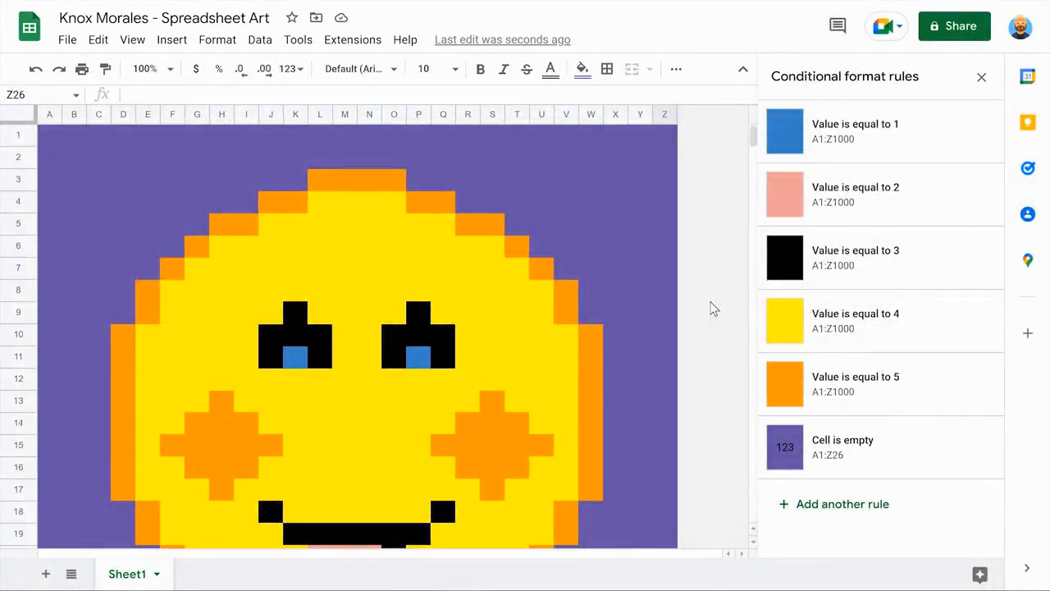
pyautogui.scroll(-3, 712, 309)
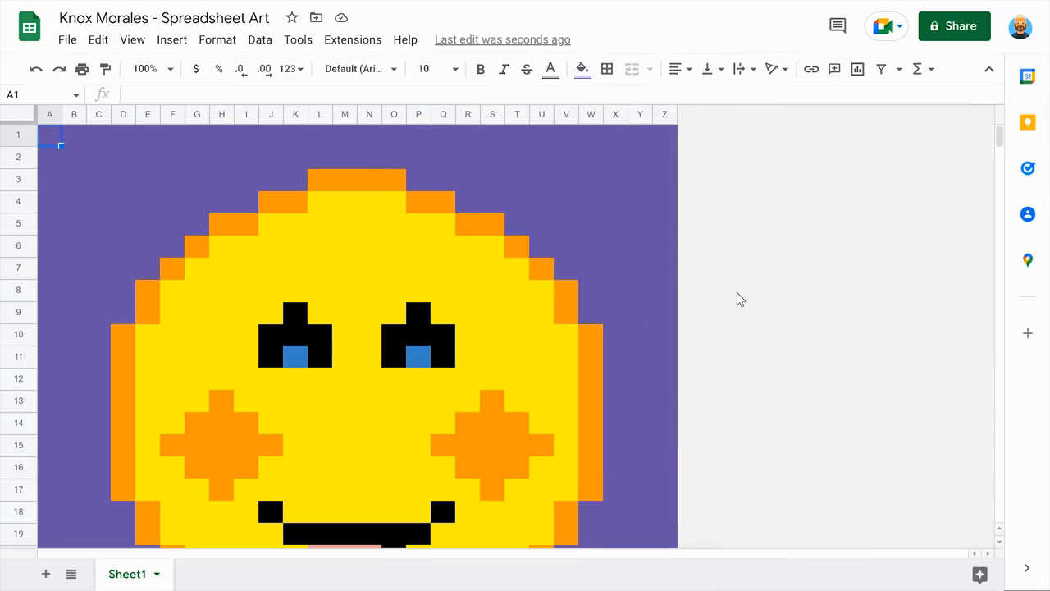
pyautogui.scroll(-3, 736, 300)
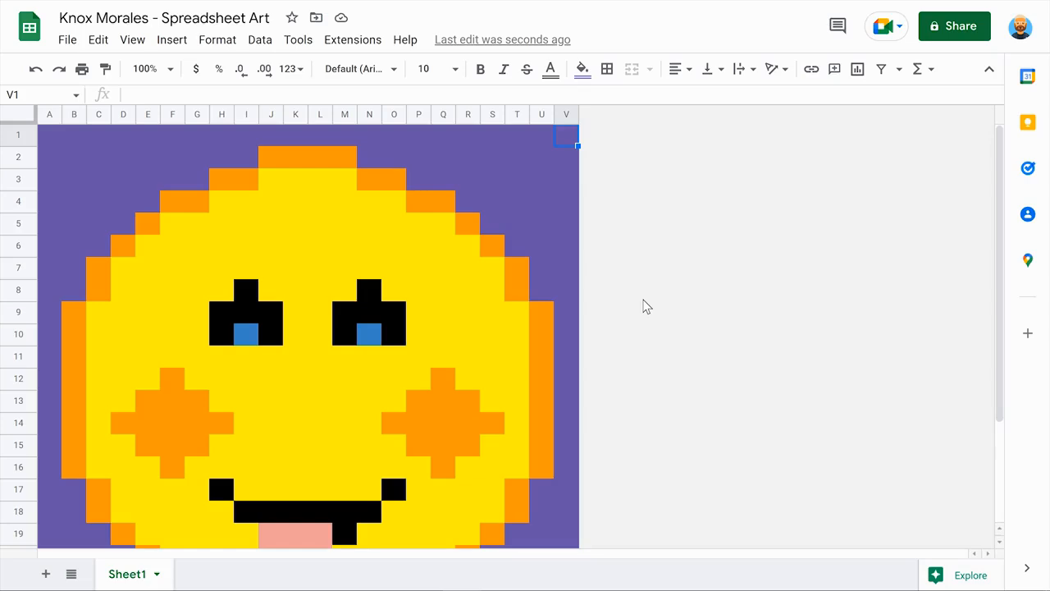
pyautogui.scroll(-5, 644, 306)
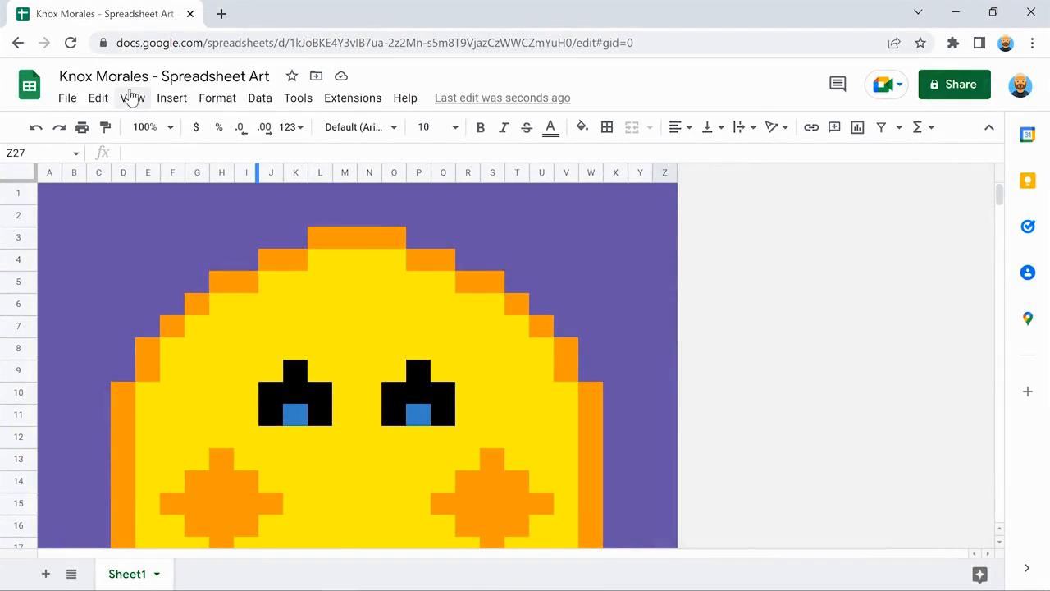
# Re-check View > Show > Gridlines and select the empty row 1.
pyautogui.click(131, 98)
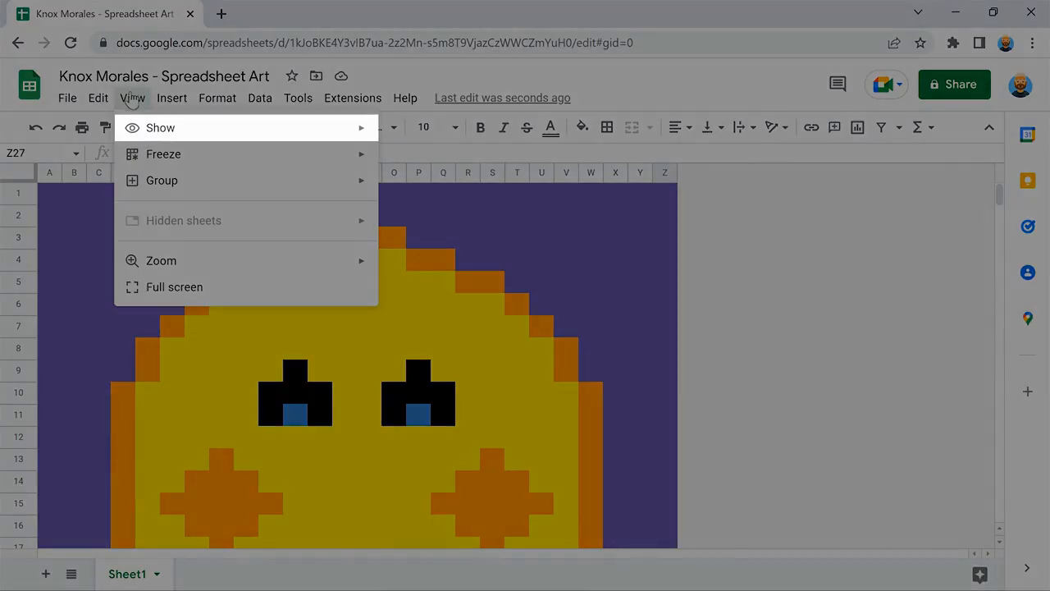
pyautogui.moveTo(234, 129)
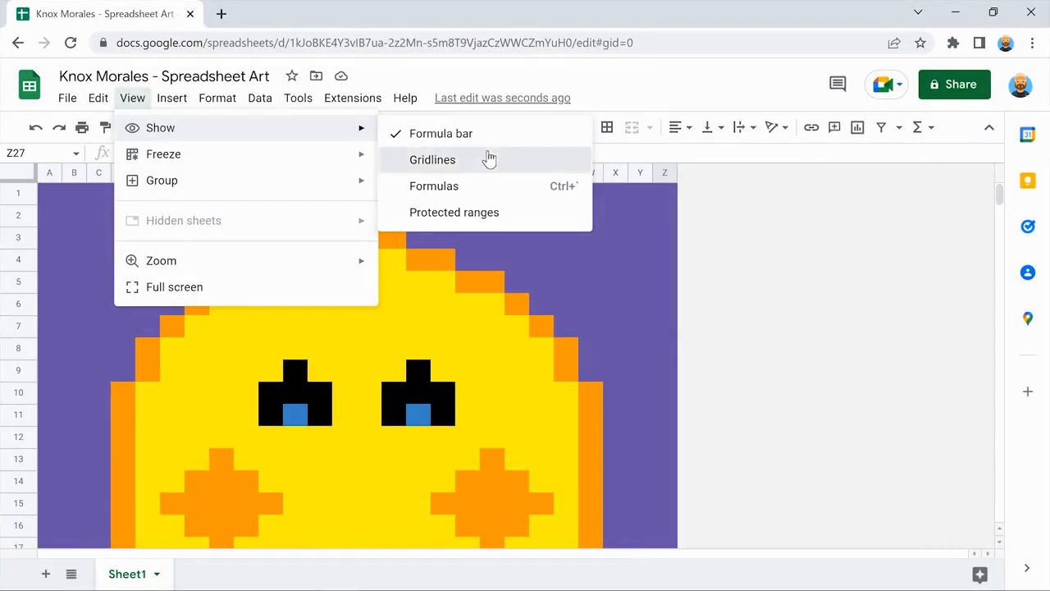
pyautogui.click(489, 159)
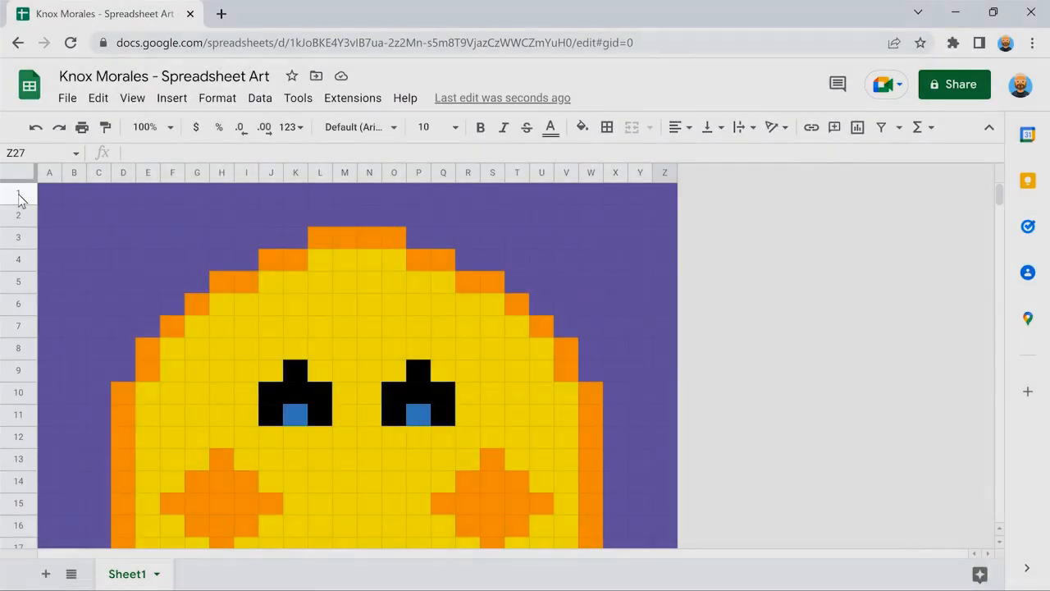
pyautogui.click(19, 194)
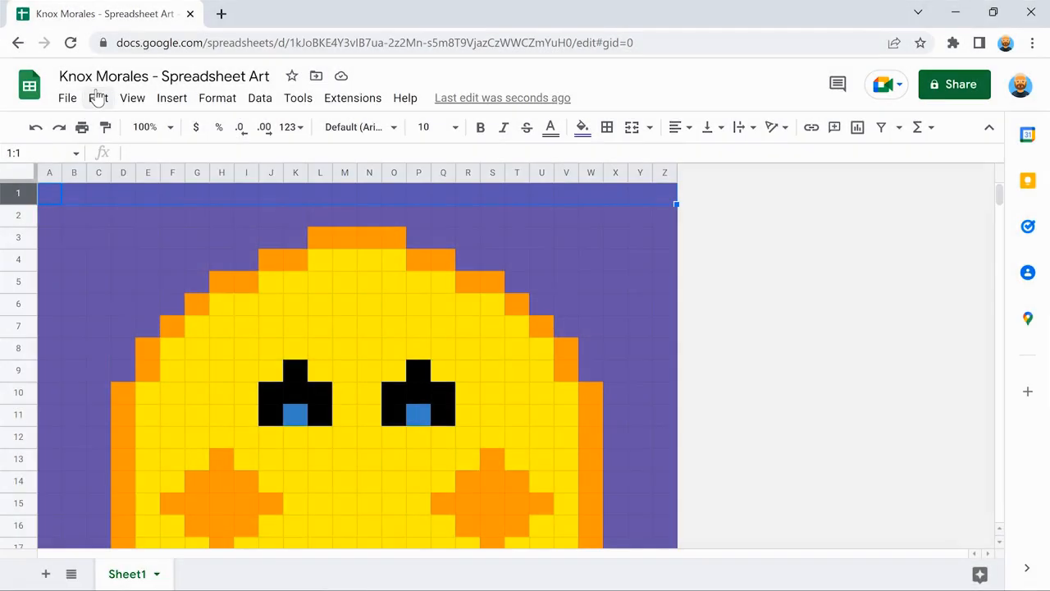
# Delete row 1 with Edit > Delete and clear the selection.
pyautogui.click(97, 98)
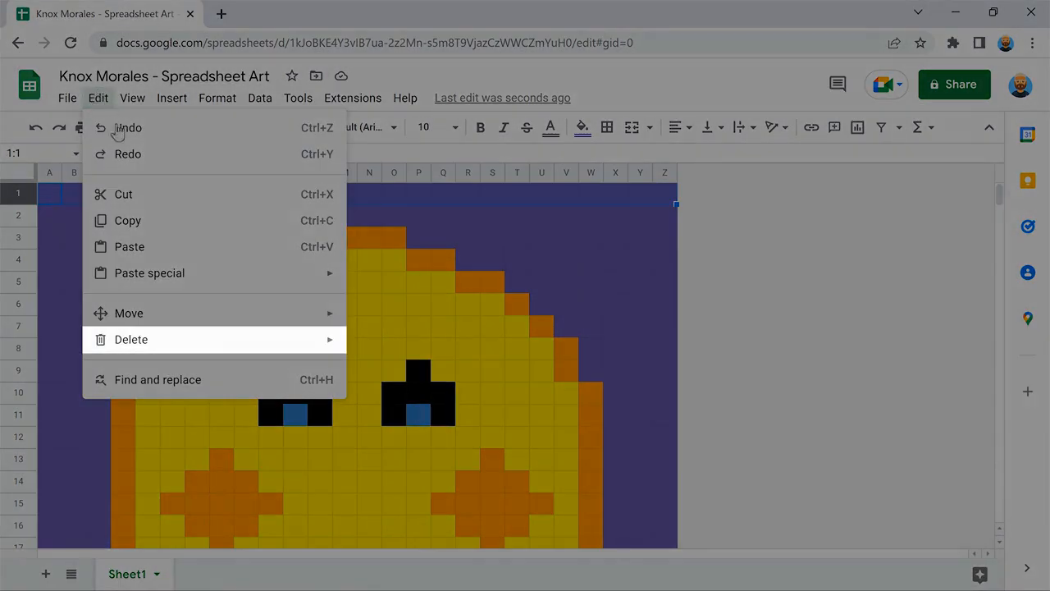
pyautogui.moveTo(213, 337)
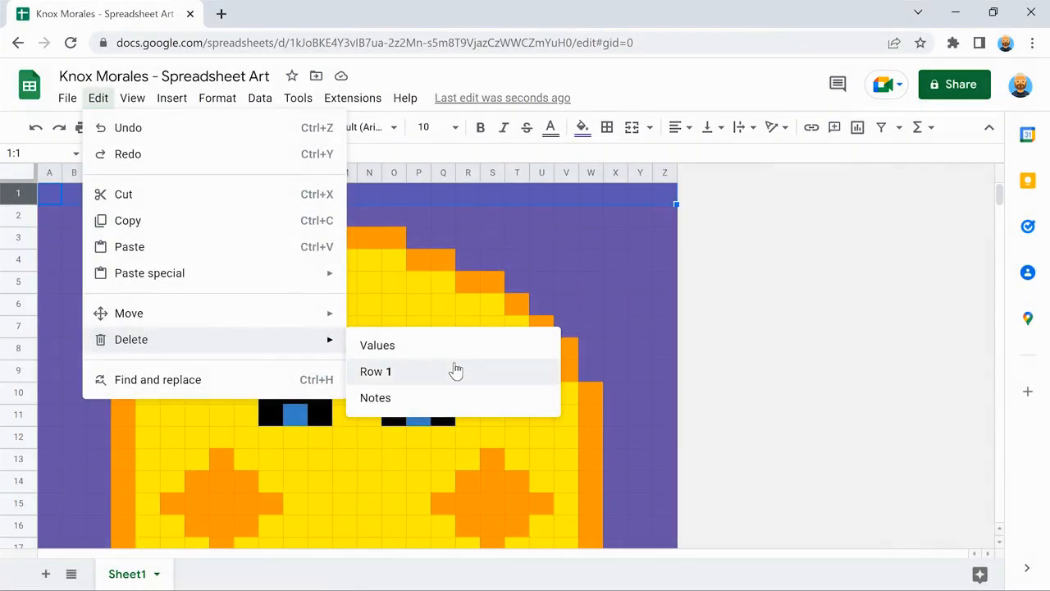
pyautogui.click(456, 370)
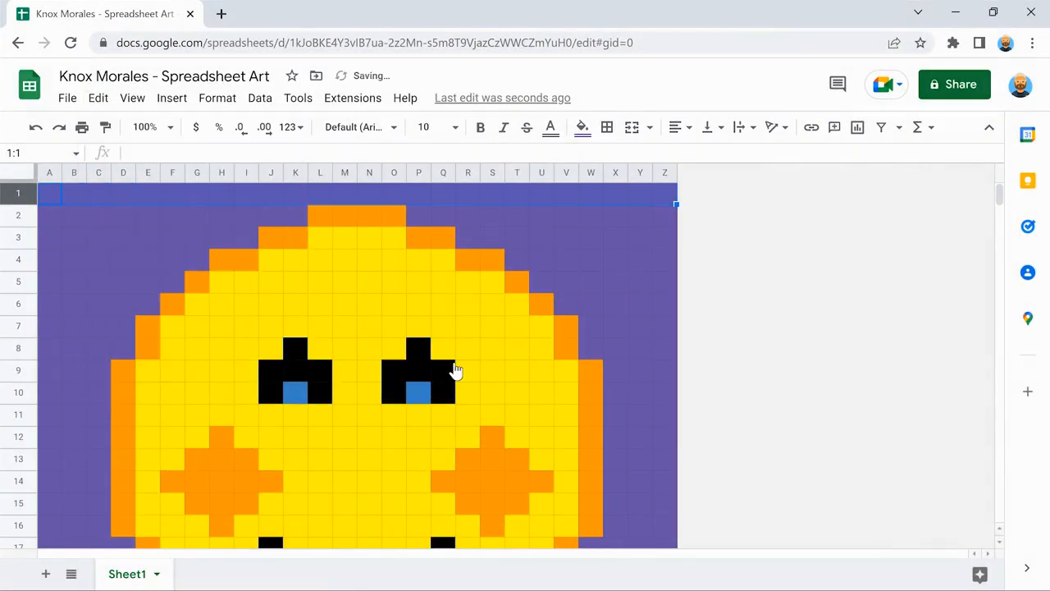
pyautogui.click(69, 325)
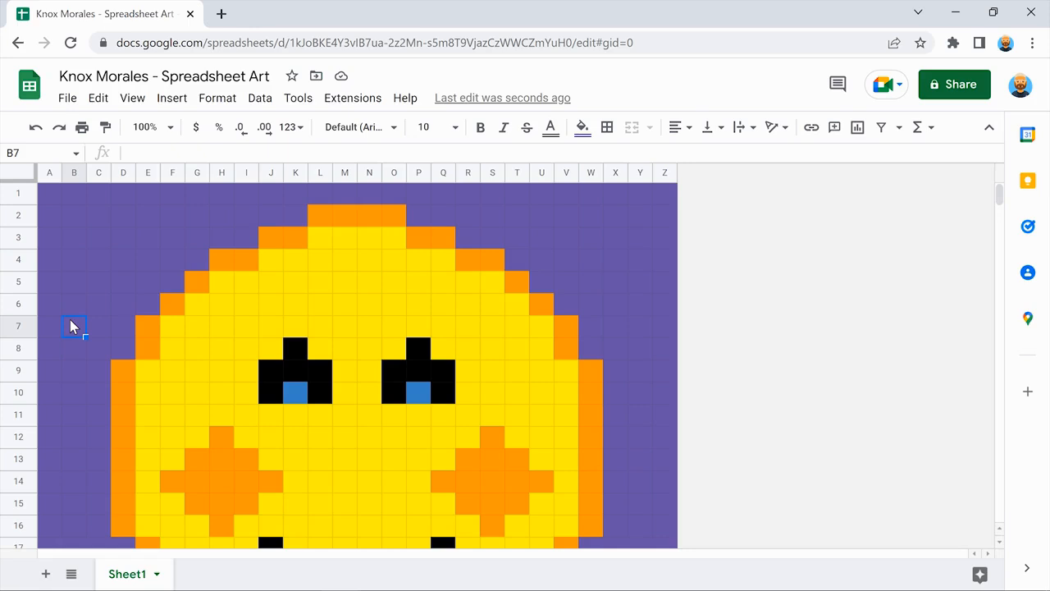
pyautogui.scroll(-4, 70, 326)
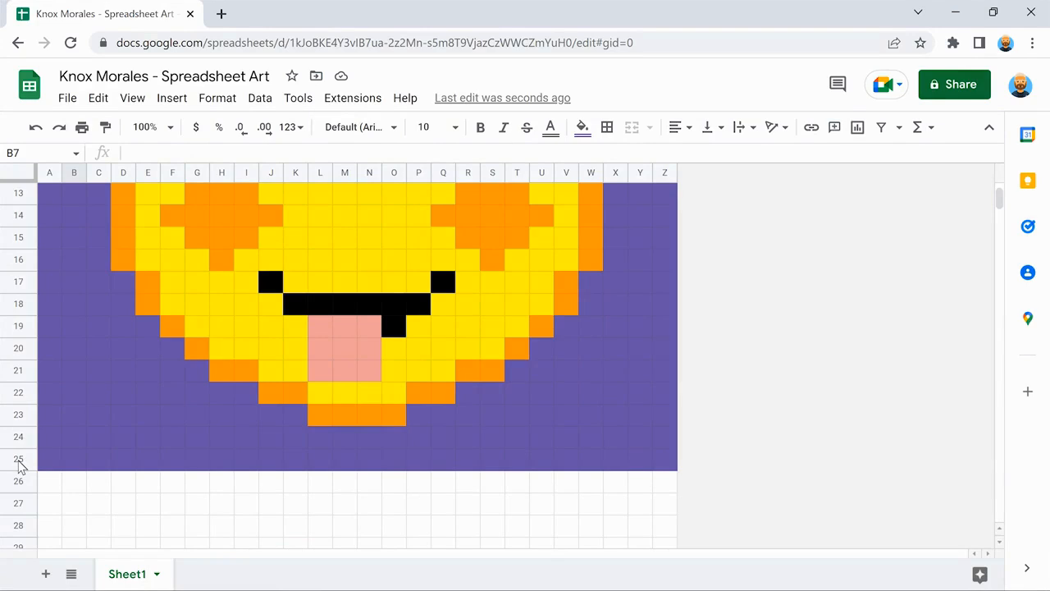
# Select rows 25 through 999 and delete them with Edit > Delete.
pyautogui.moveTo(19, 465); pyautogui.dragTo(21, 509)
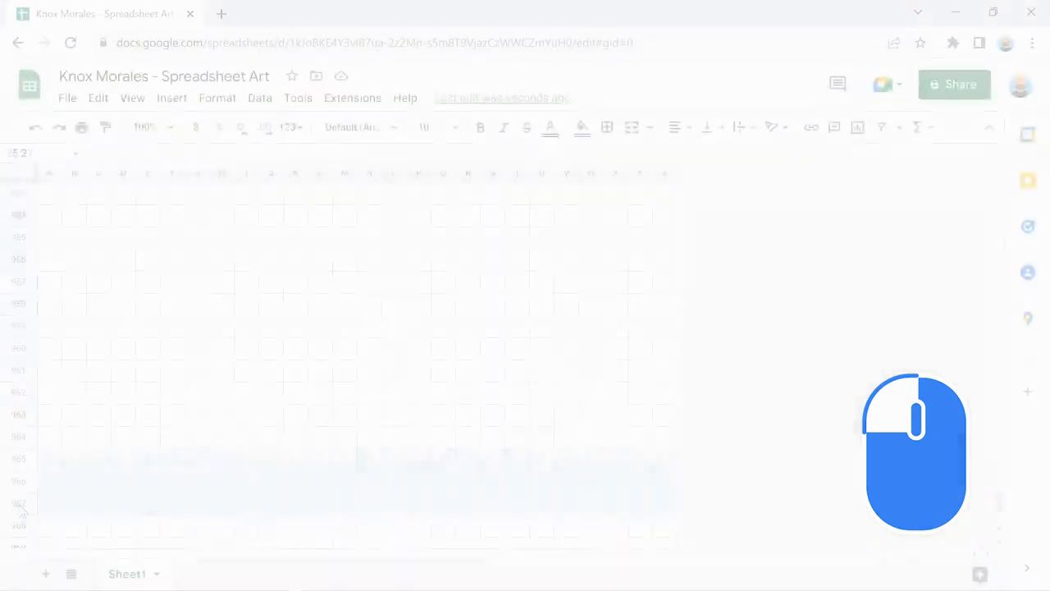
pyautogui.moveTo(21, 509); pyautogui.dragTo(18, 502)
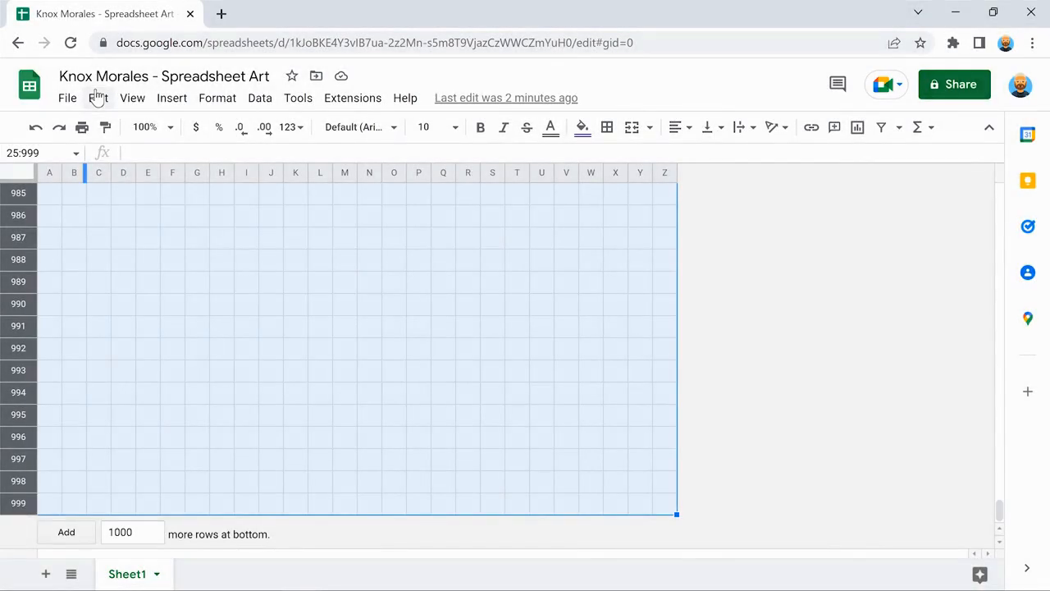
pyautogui.click(98, 98)
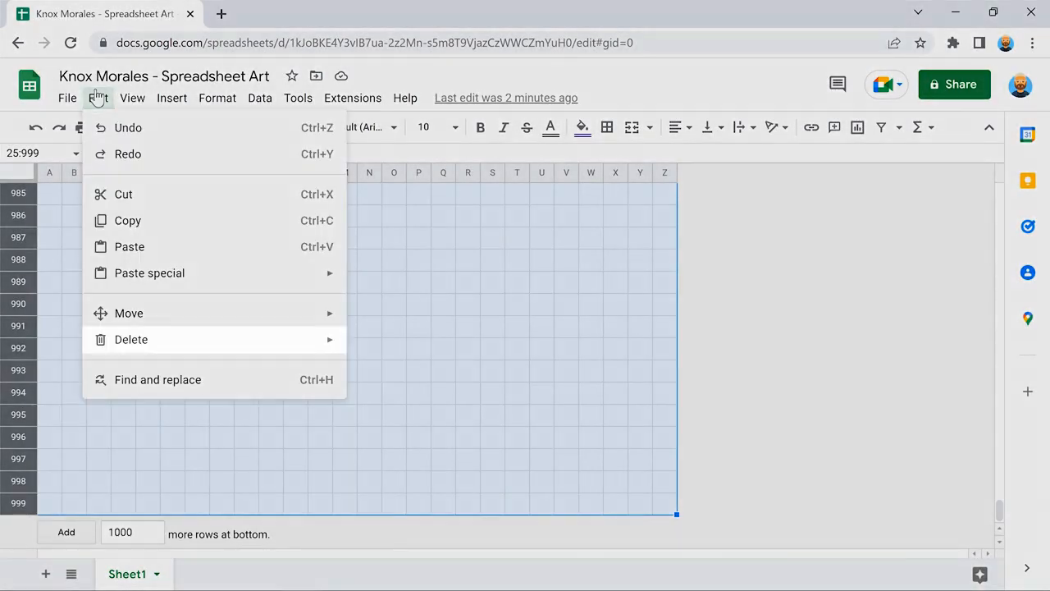
pyautogui.moveTo(211, 337)
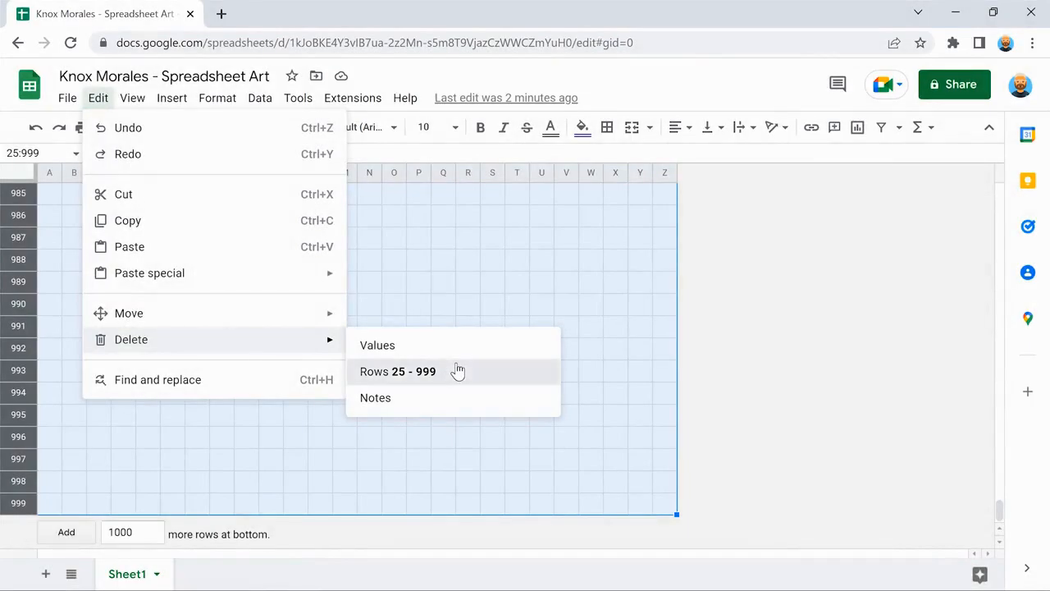
pyautogui.click(457, 371)
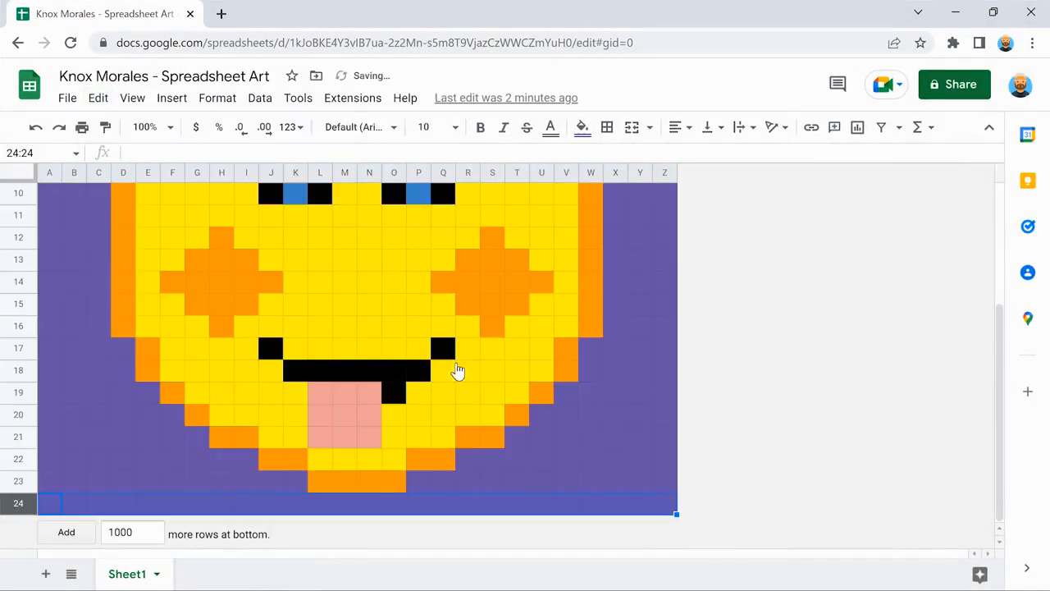
pyautogui.click(72, 303)
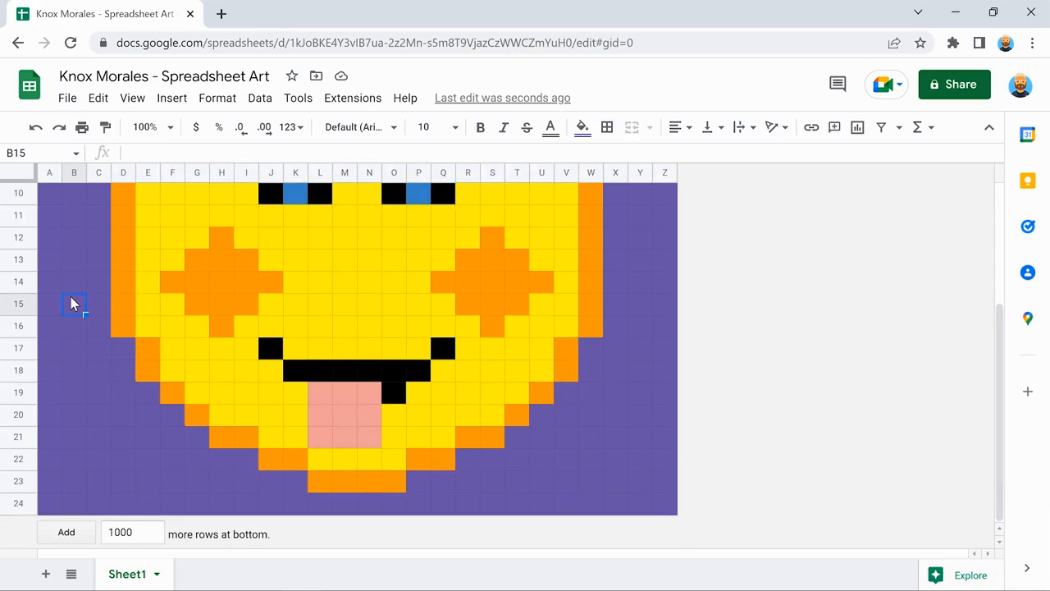
# Delete columns A–B from the left edge of the picture.
pyautogui.scroll(3, 71, 303)
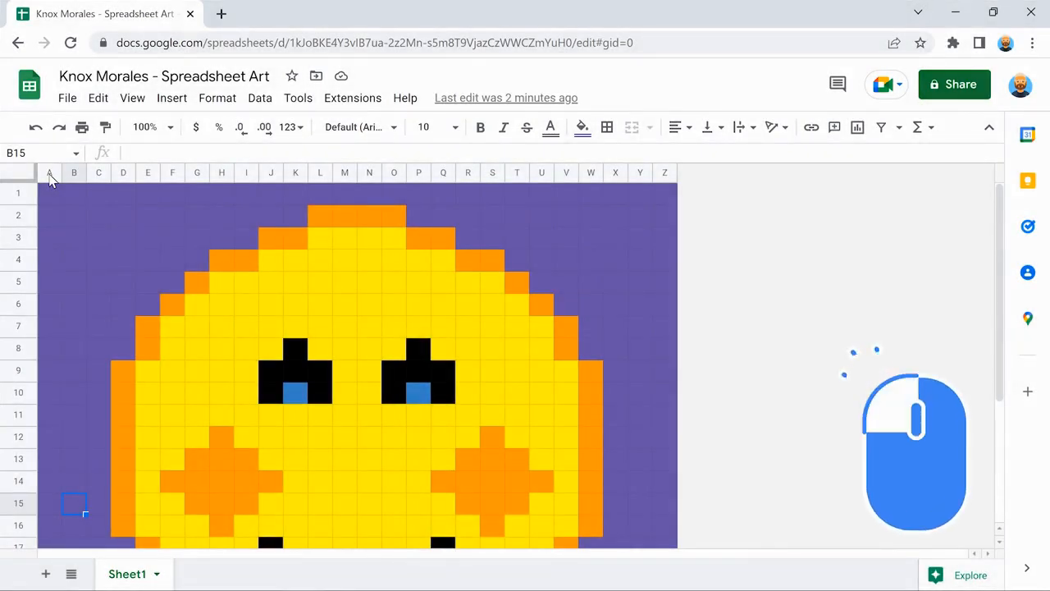
pyautogui.moveTo(49, 175); pyautogui.dragTo(73, 173)
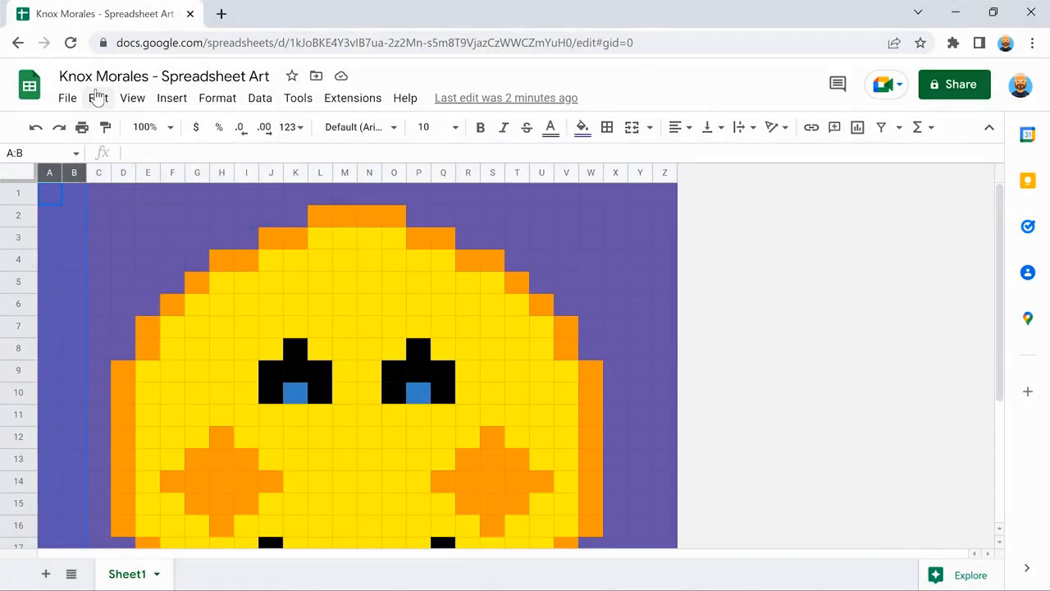
pyautogui.click(97, 98)
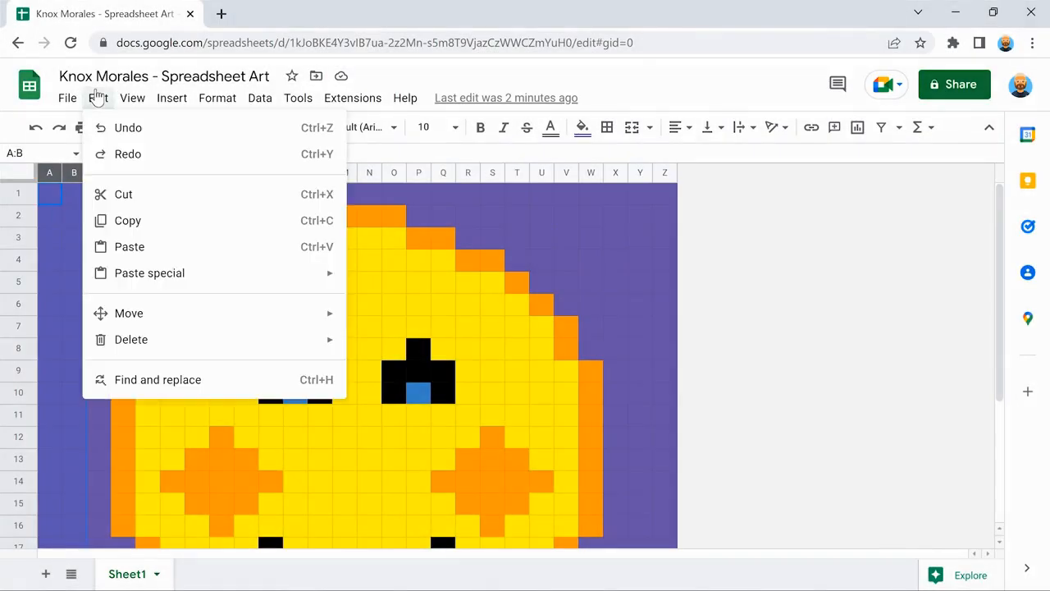
pyautogui.moveTo(209, 337)
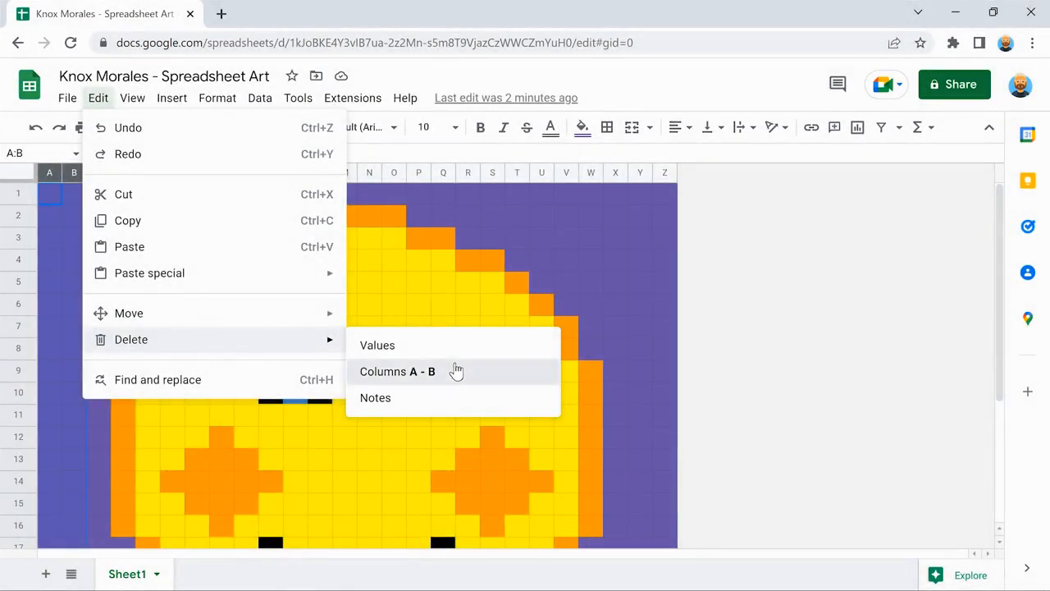
pyautogui.click(456, 371)
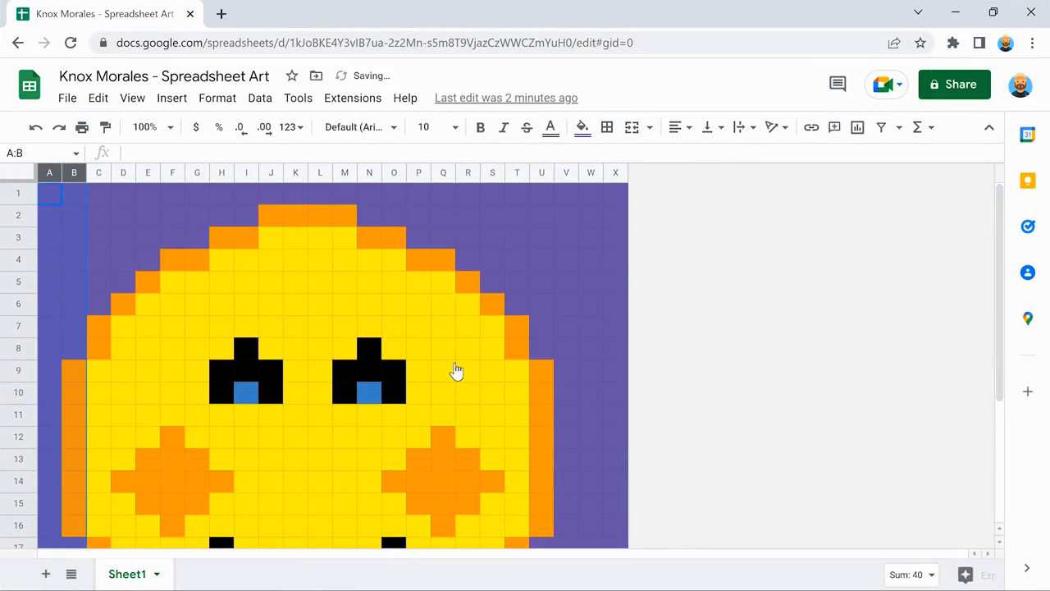
pyautogui.click(538, 276)
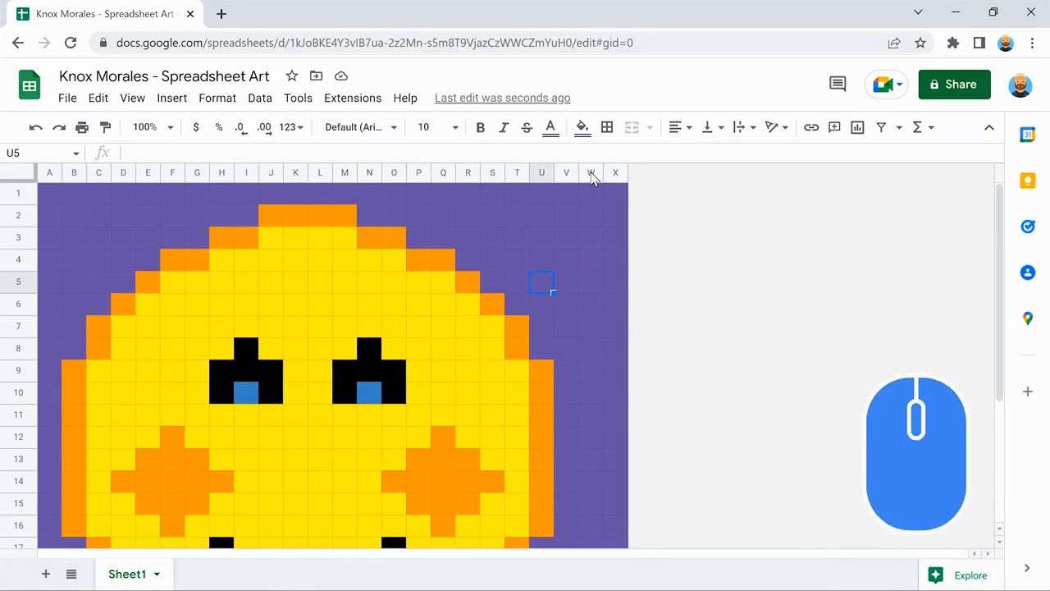
# Delete columns W–X from the right edge of the picture.
pyautogui.moveTo(591, 172); pyautogui.dragTo(615, 172)
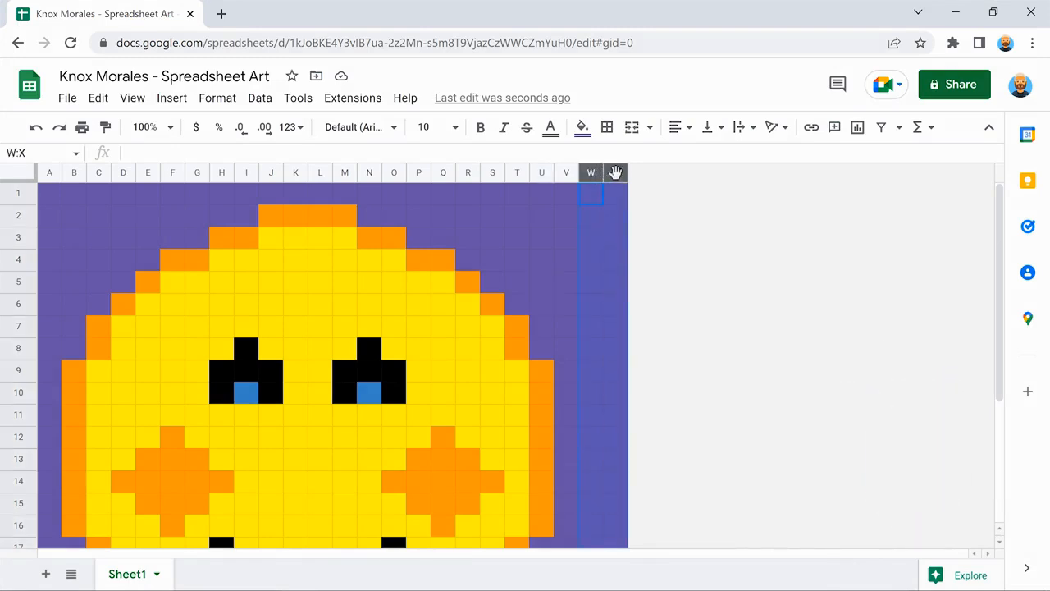
pyautogui.click(98, 98)
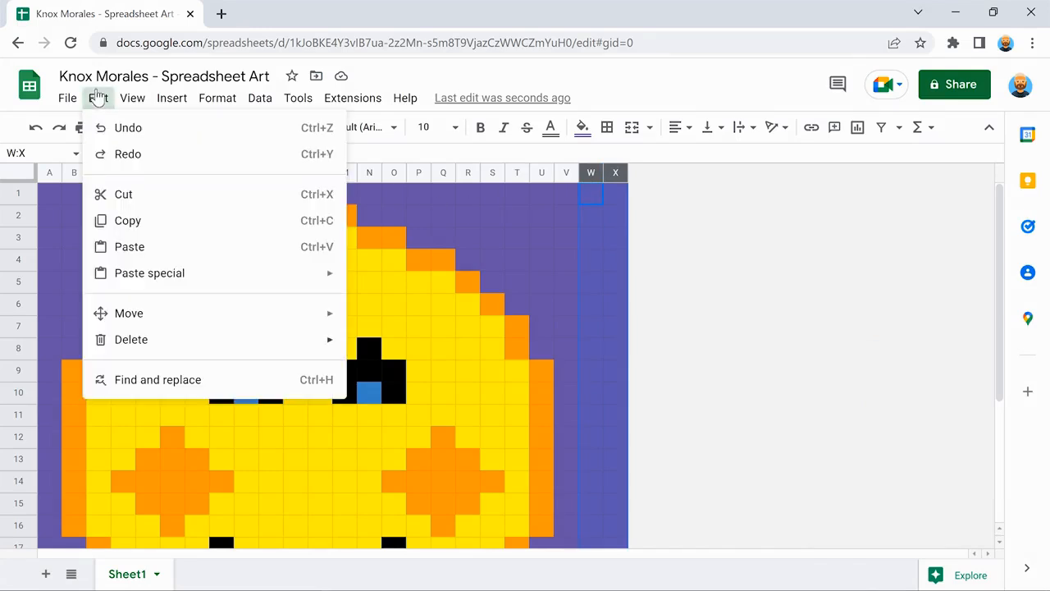
pyautogui.moveTo(209, 336)
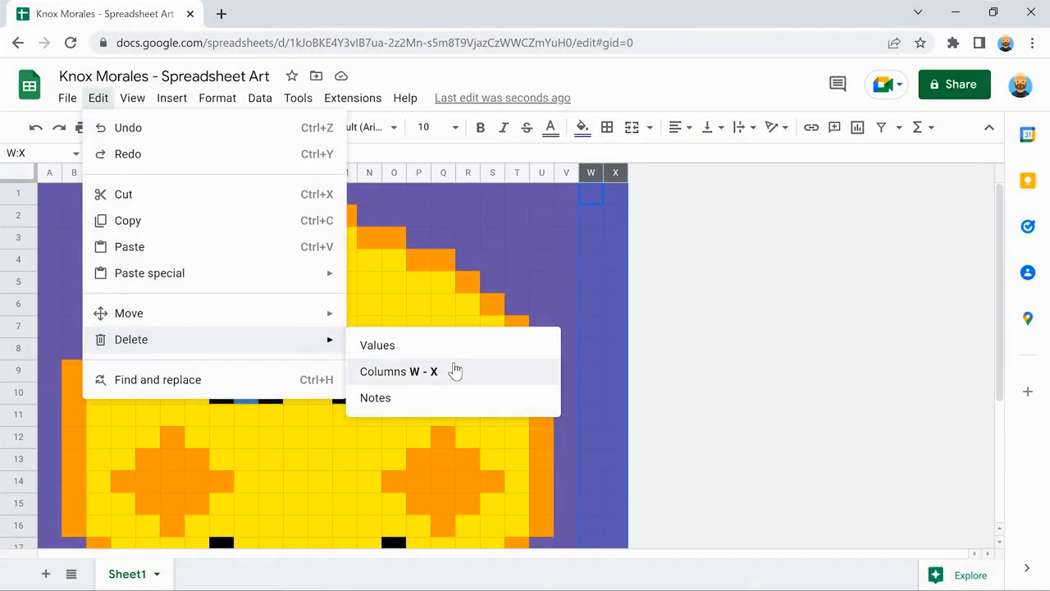
pyautogui.click(455, 371)
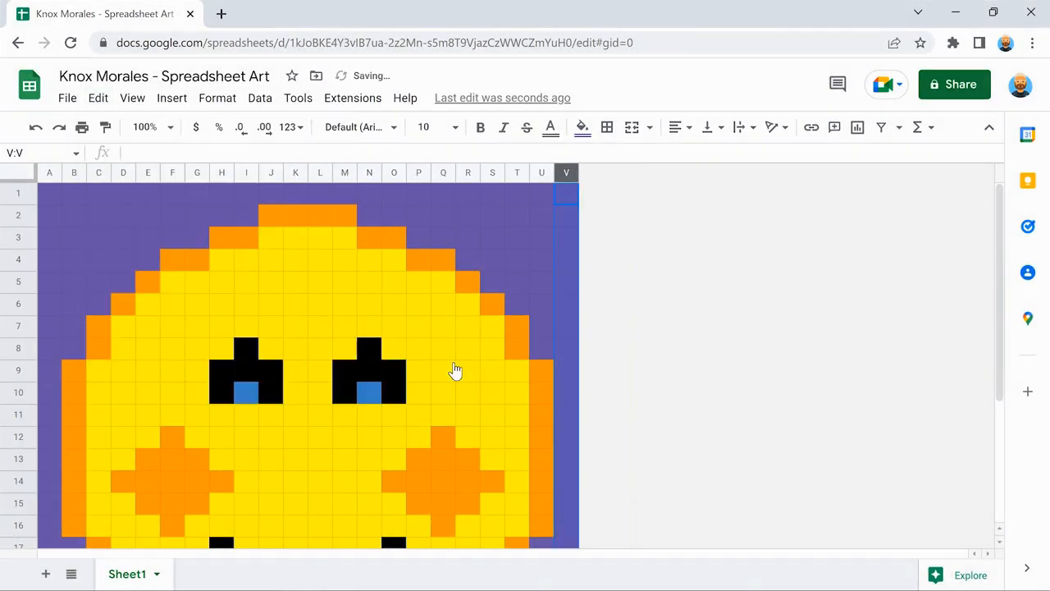
# Clear the column selection and uncheck View > Show > Gridlines.
pyautogui.click(564, 193)
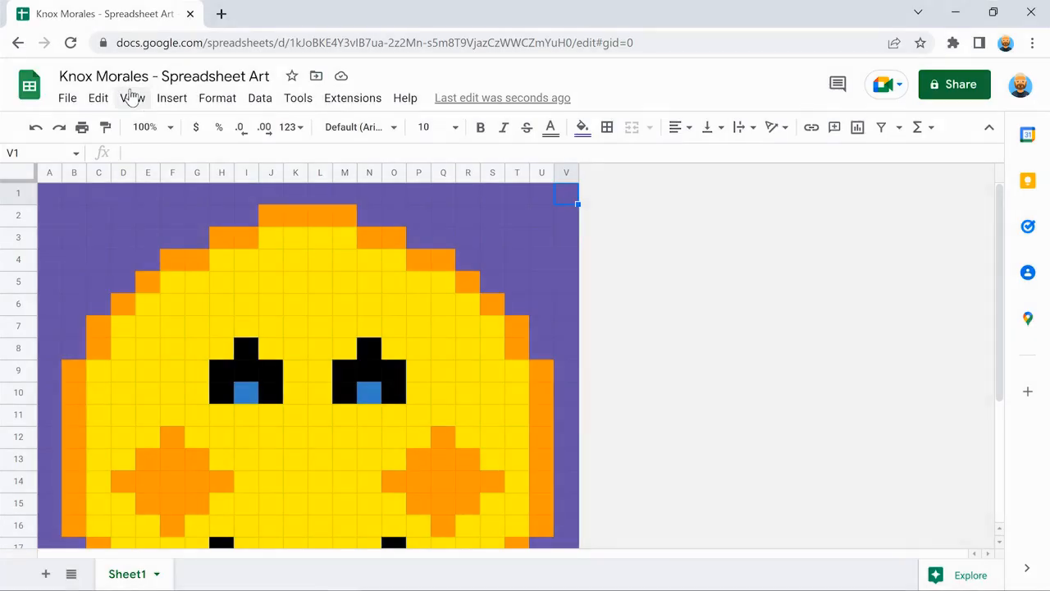
pyautogui.click(131, 97)
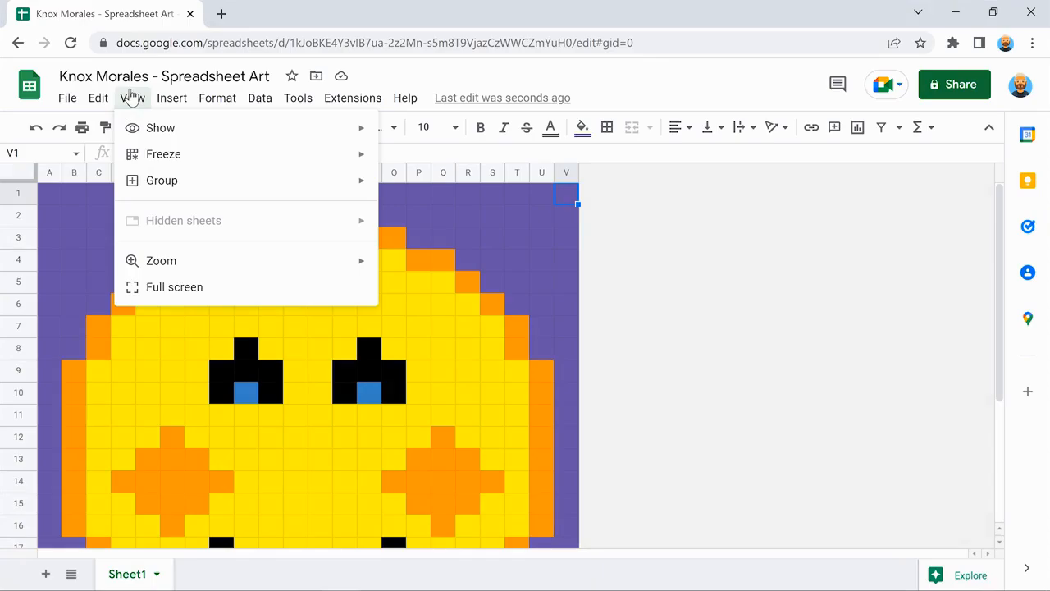
pyautogui.moveTo(242, 128)
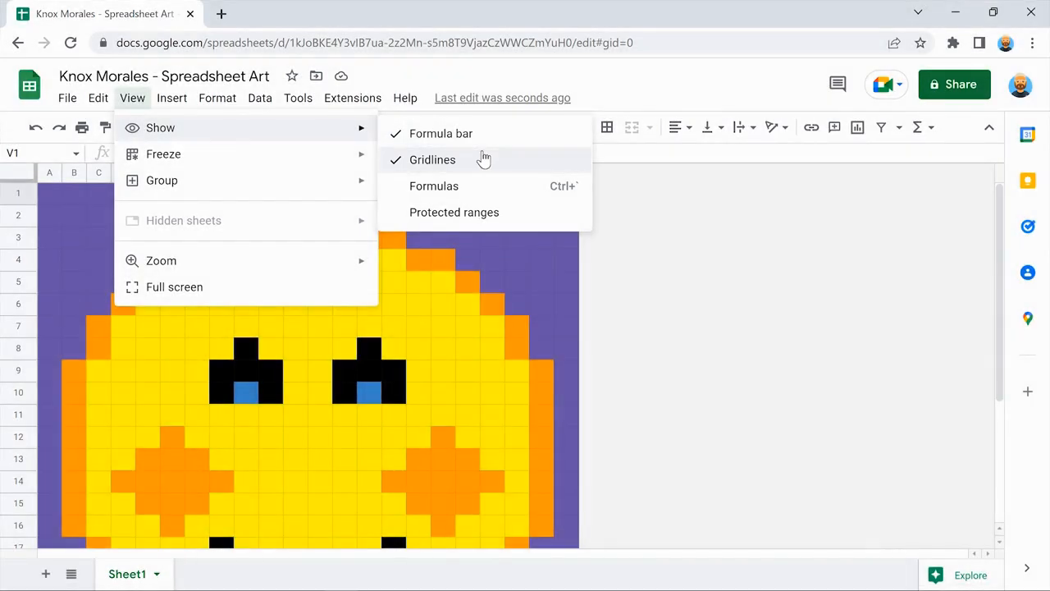
pyautogui.click(483, 159)
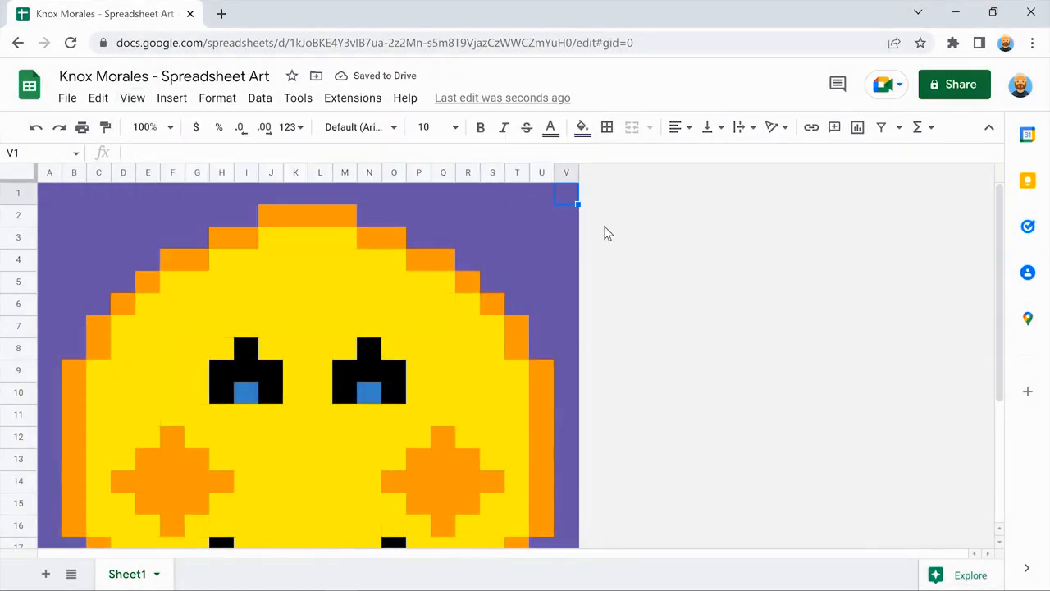
pyautogui.scroll(-5, 604, 226)
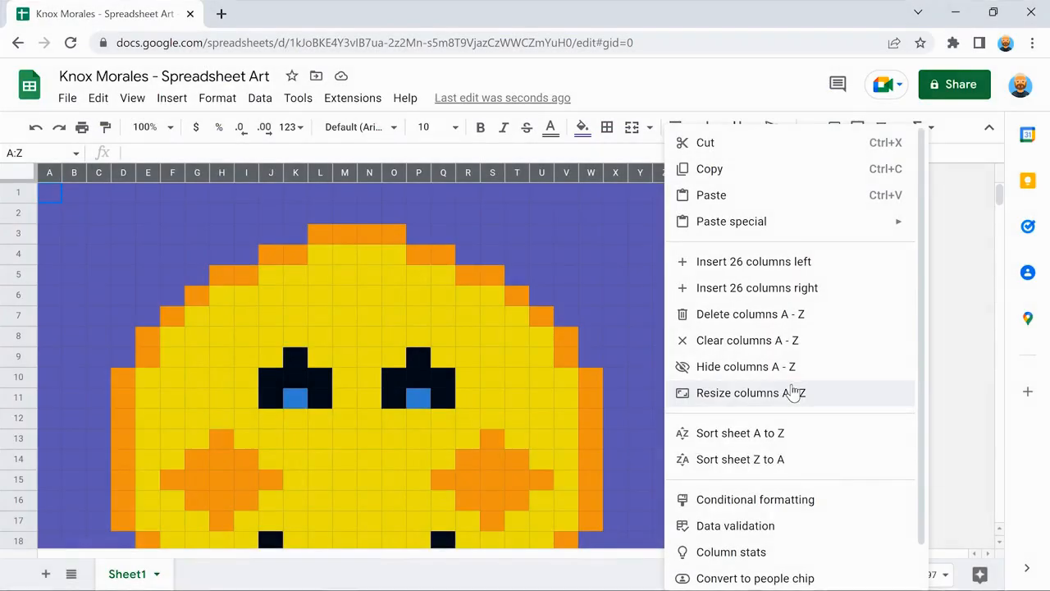
pyautogui.click(792, 390)
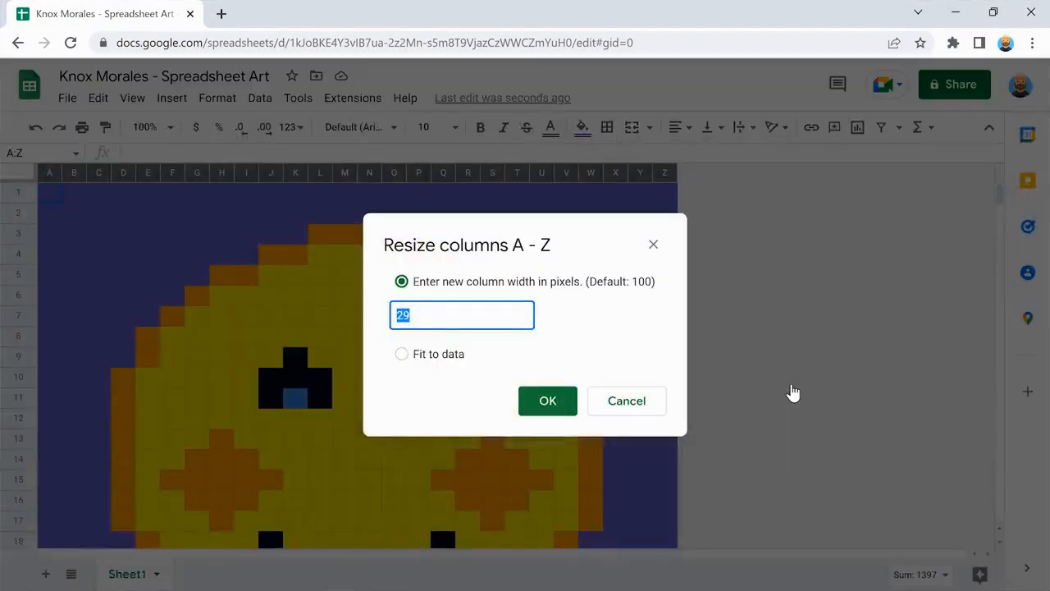
pyautogui.write('2')
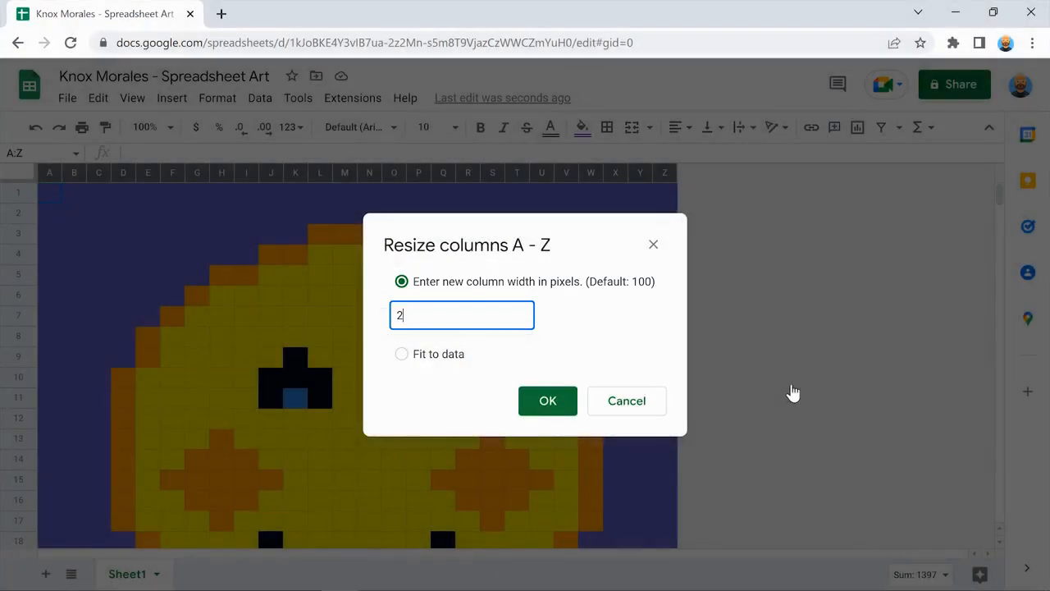
pyautogui.click(591, 332)
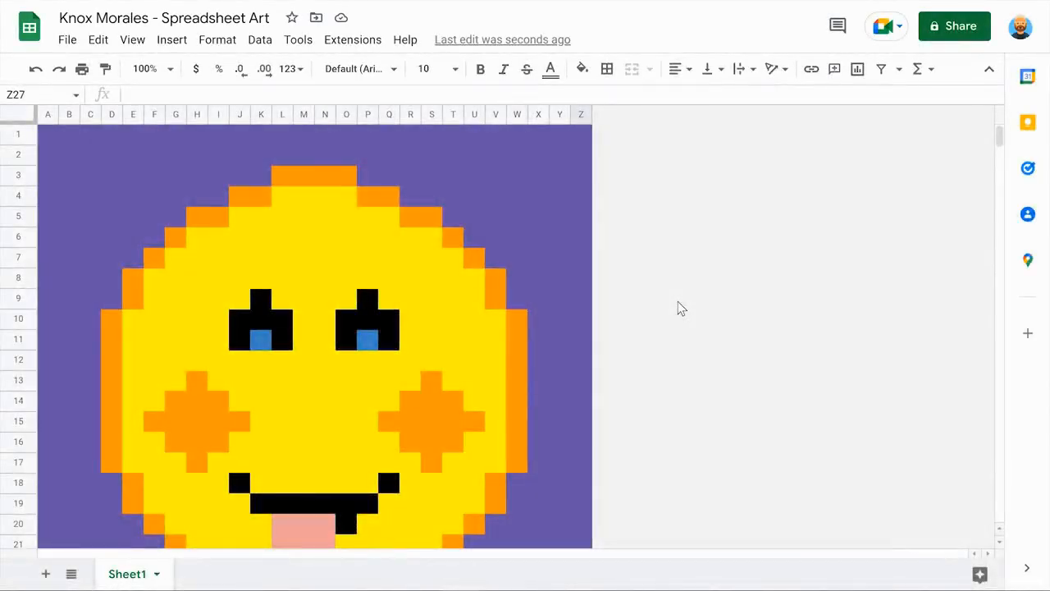
pyautogui.scroll(-3, 678, 302)
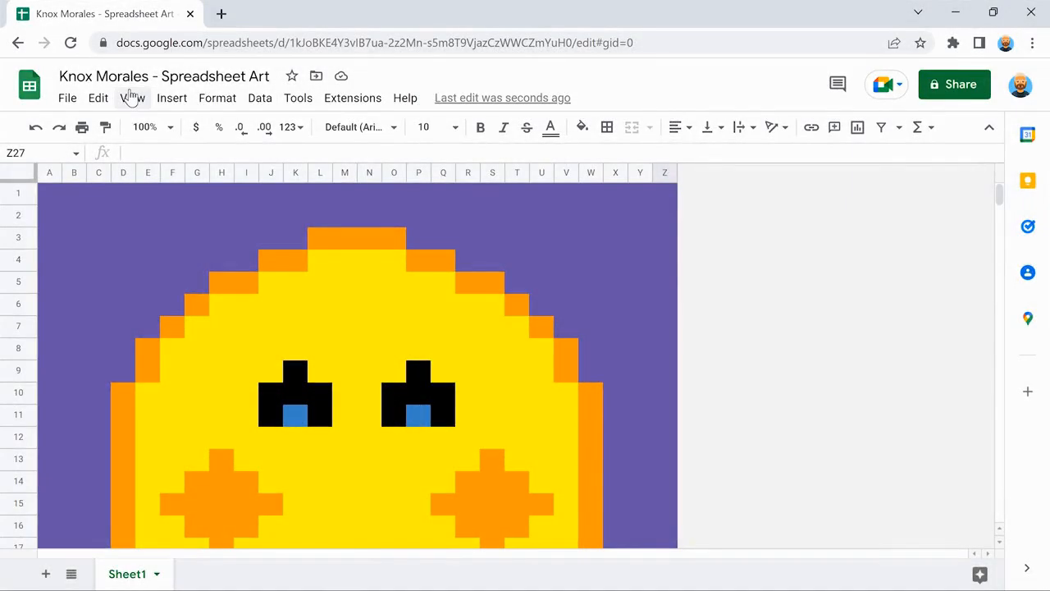
# Re-check View > Show > Gridlines.
pyautogui.click(132, 98)
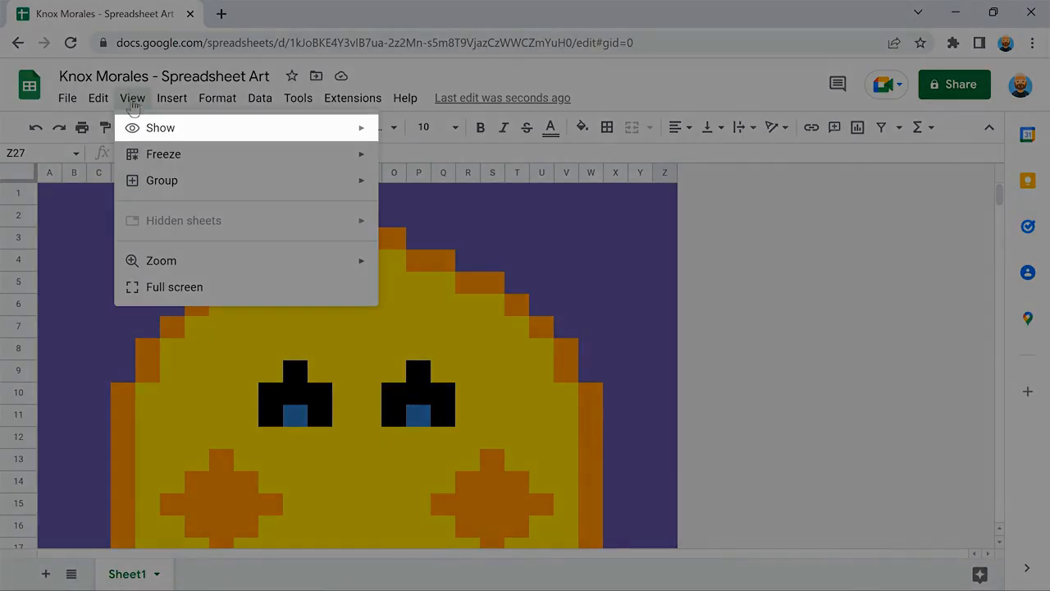
pyautogui.moveTo(241, 128)
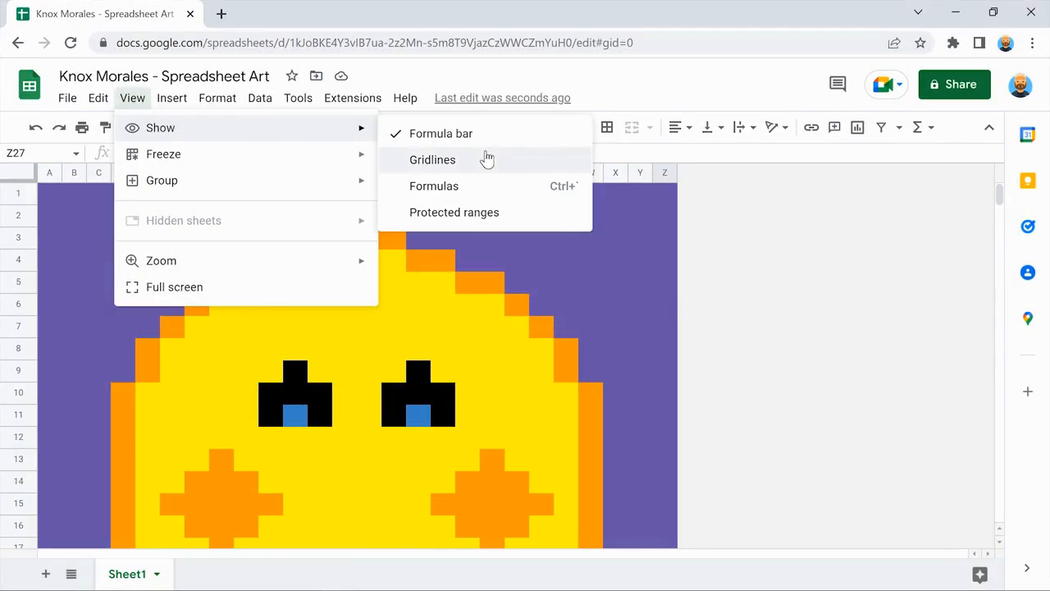
pyautogui.click(432, 159)
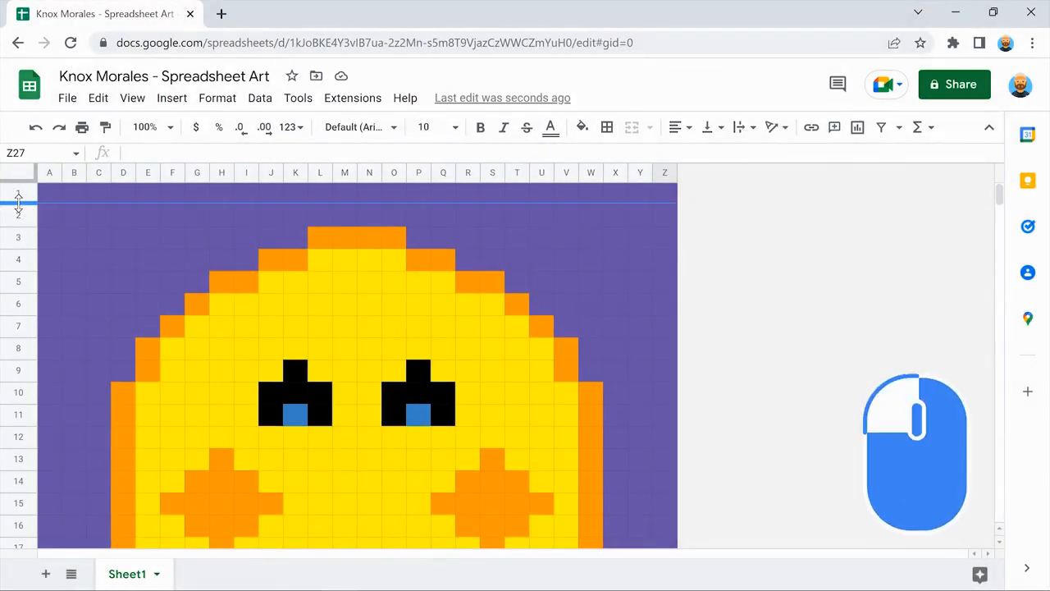
# Trial a taller row 1 and wider column A, undoing each change.
pyautogui.moveTo(18, 203); pyautogui.dragTo(18, 216)
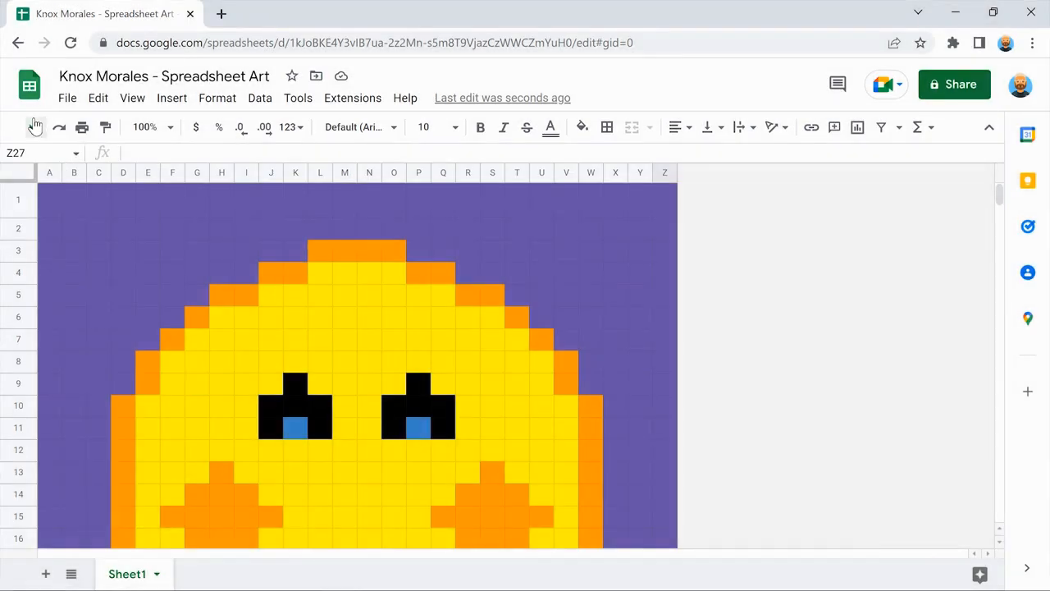
pyautogui.click(34, 126)
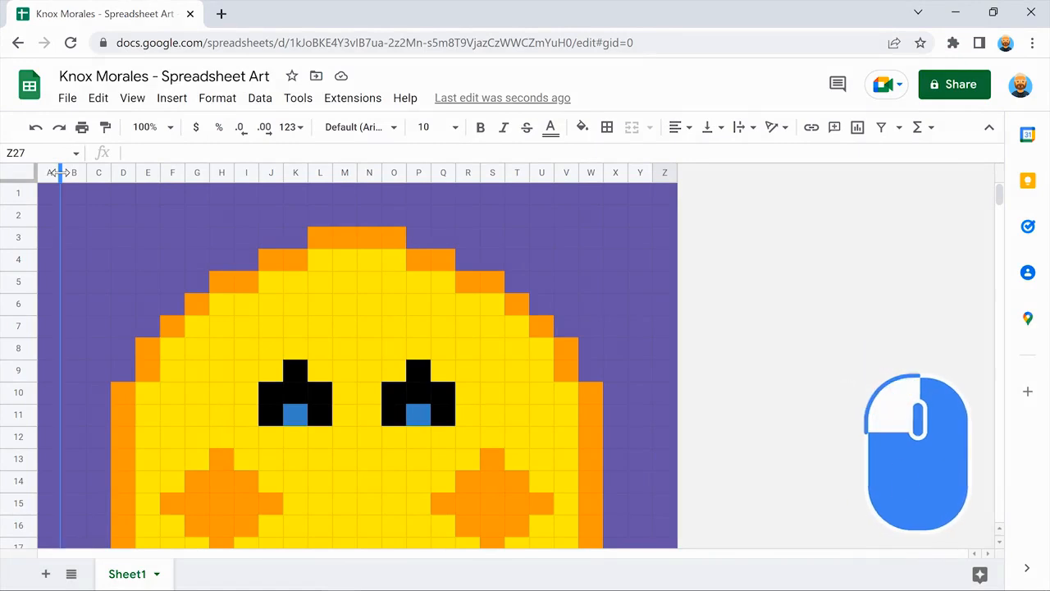
pyautogui.moveTo(59, 172); pyautogui.dragTo(98, 172)
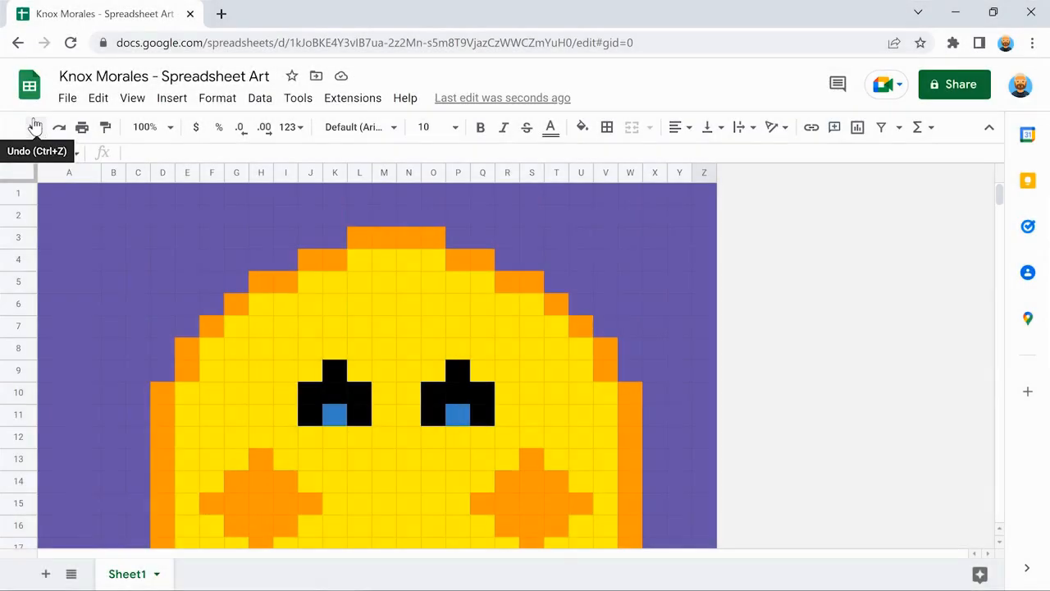
pyautogui.click(34, 126)
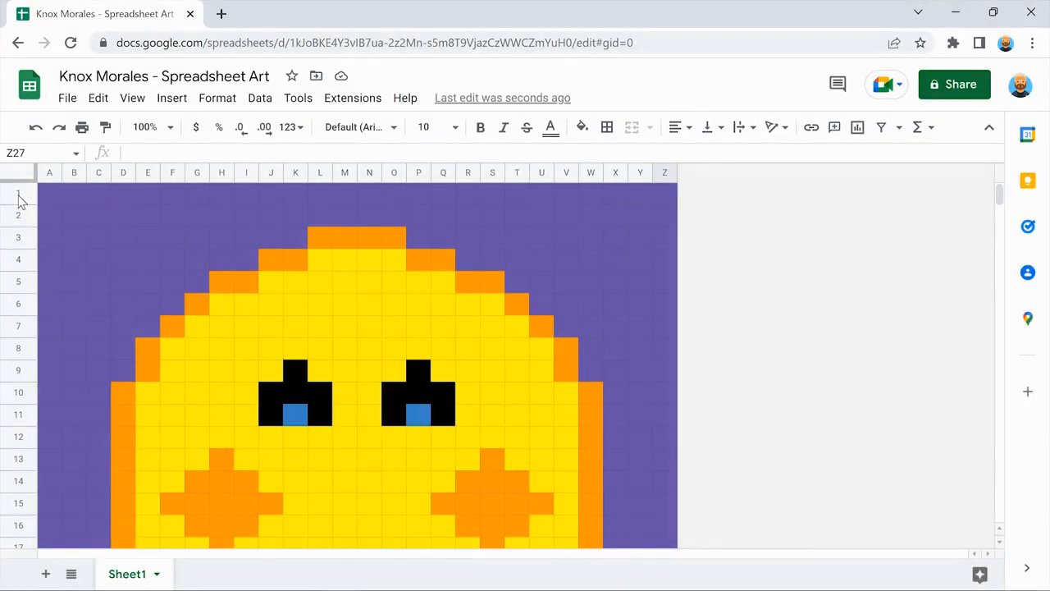
# Select rows 1–26 and resize them to 25 pixels high.
pyautogui.click(20, 197)
pyautogui.scroll(-3, 20, 200)
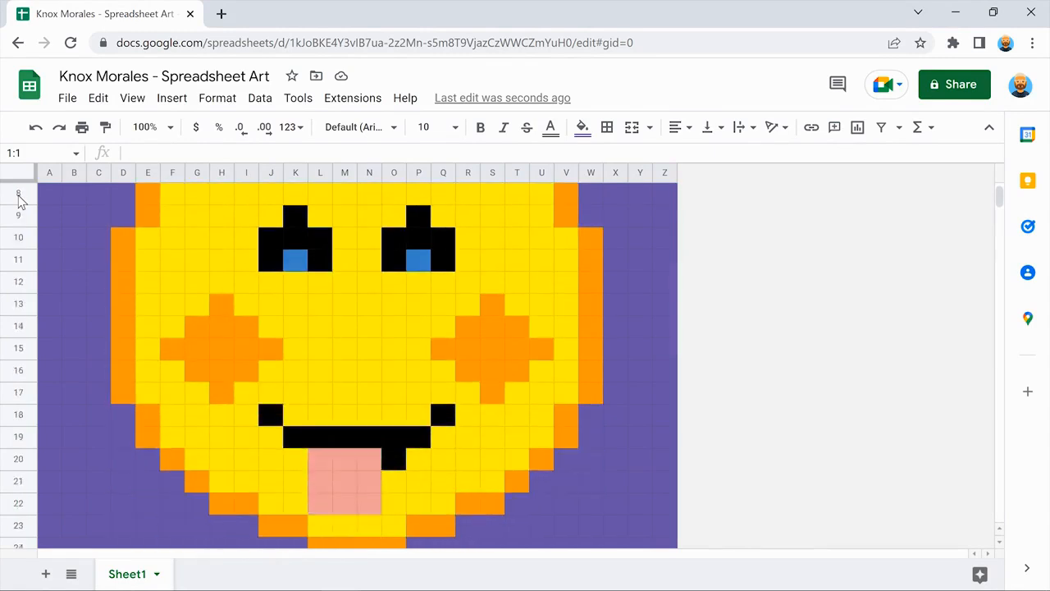
pyautogui.scroll(-2, 20, 200)
pyautogui.press('shift')
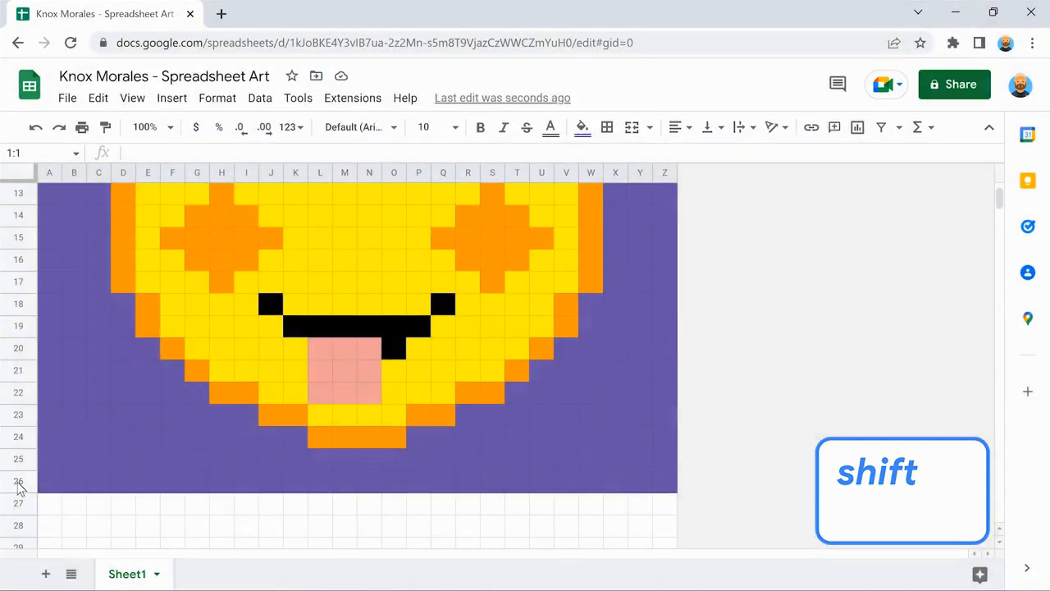
pyautogui.keyDown('shift'); pyautogui.click(18, 481); pyautogui.keyUp('shift')
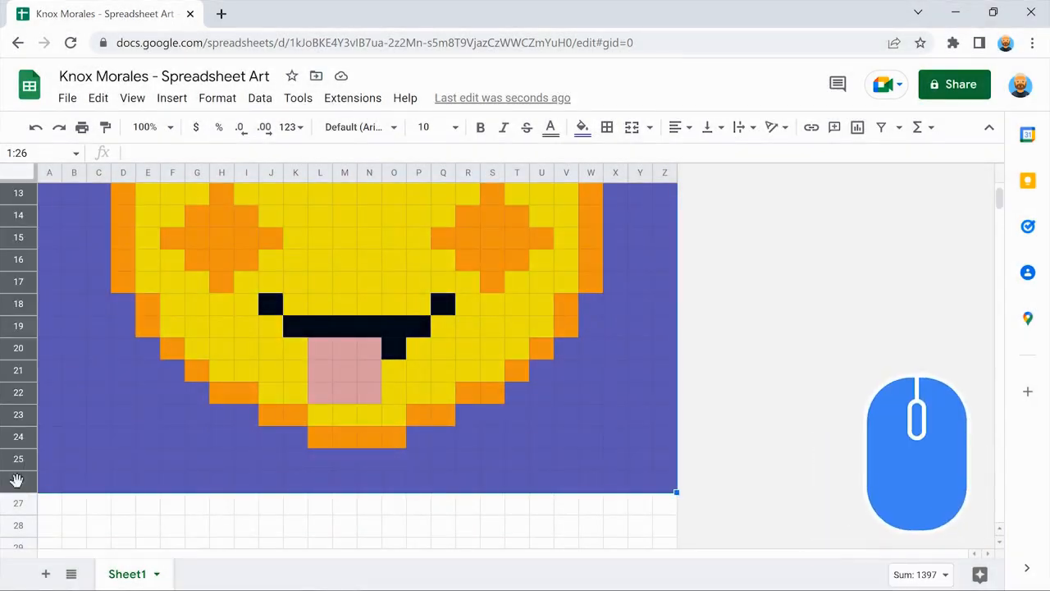
pyautogui.rightClick(17, 481)
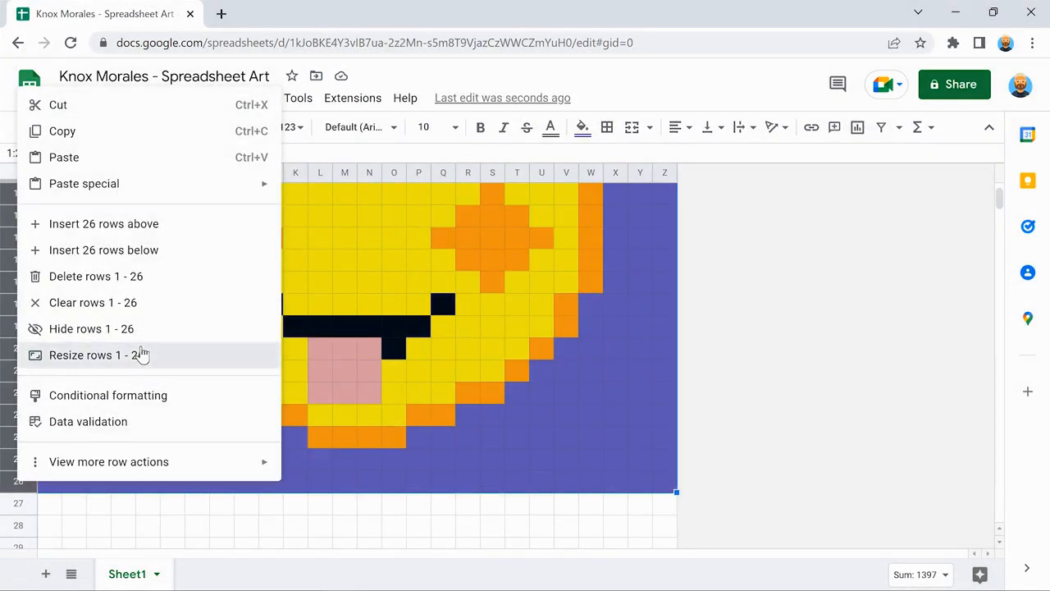
pyautogui.click(140, 354)
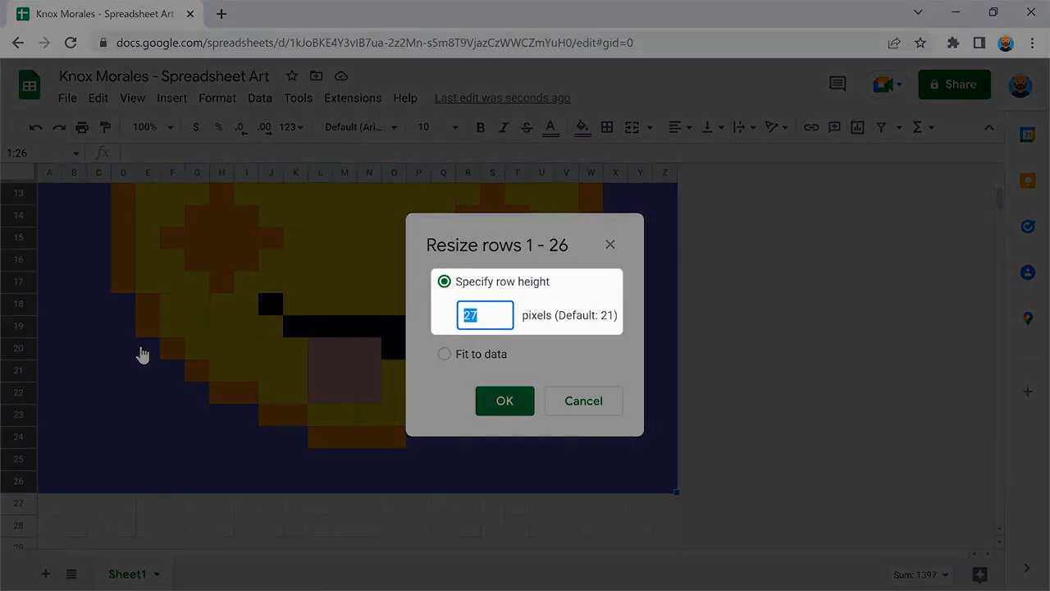
pyautogui.write('2')
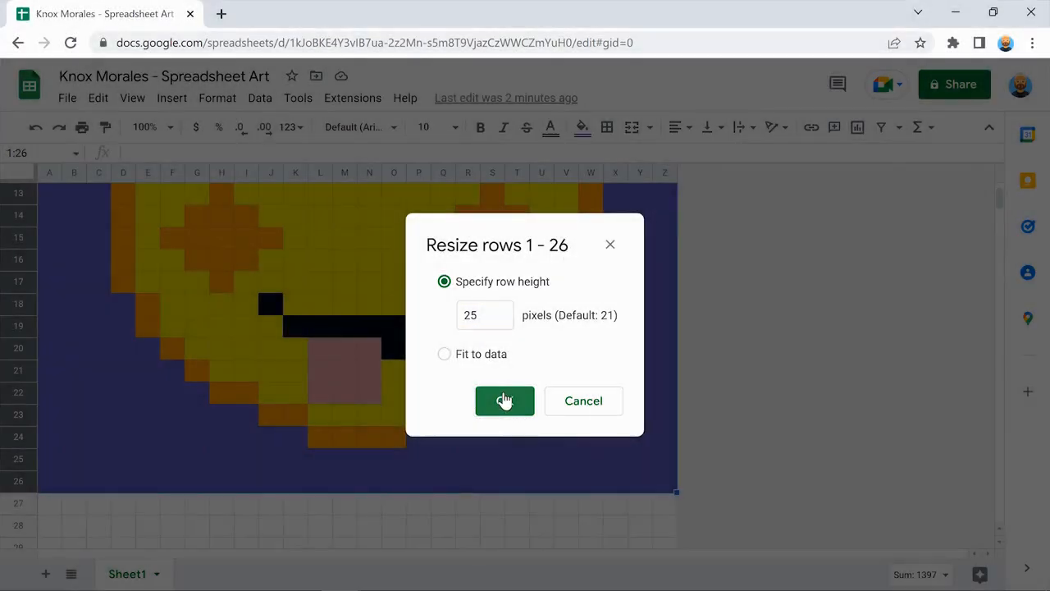
pyautogui.click(505, 399)
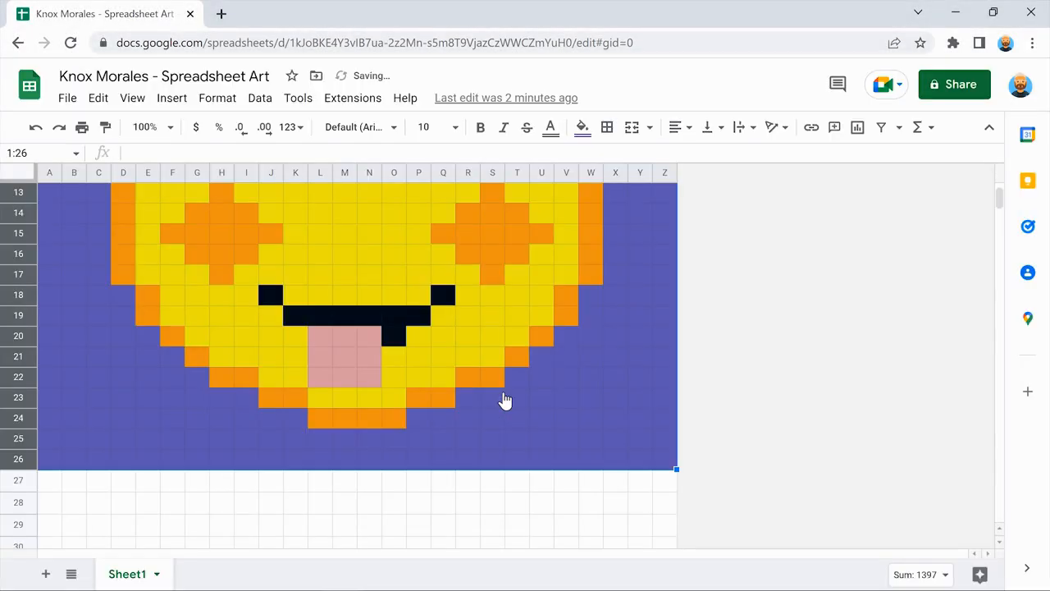
pyautogui.click(513, 391)
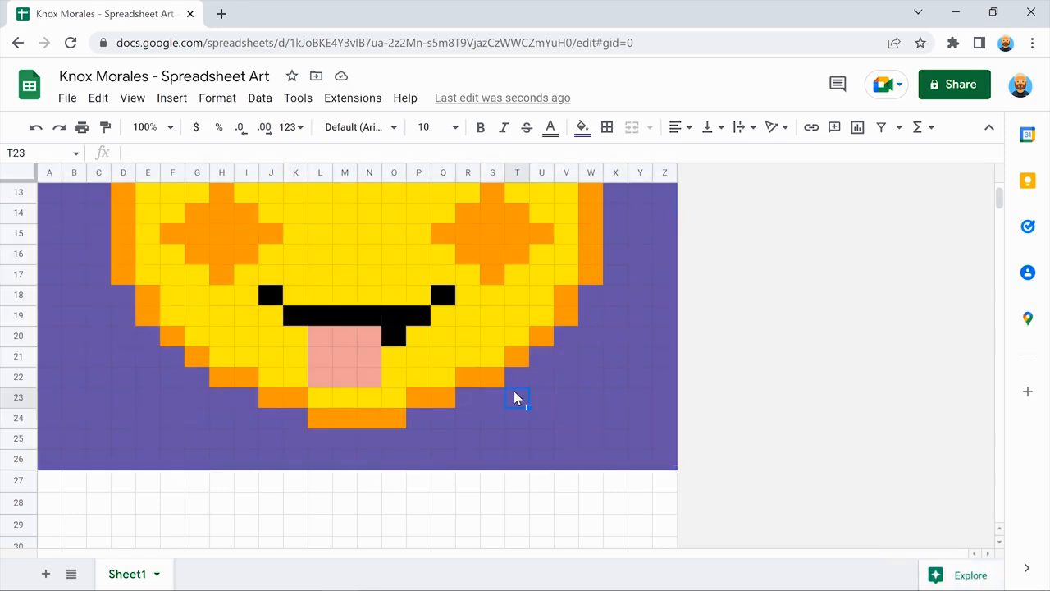
# Resize columns A through Z from 29 to 25 pixels wide so every cell is square.
pyautogui.scroll(3, 513, 391)
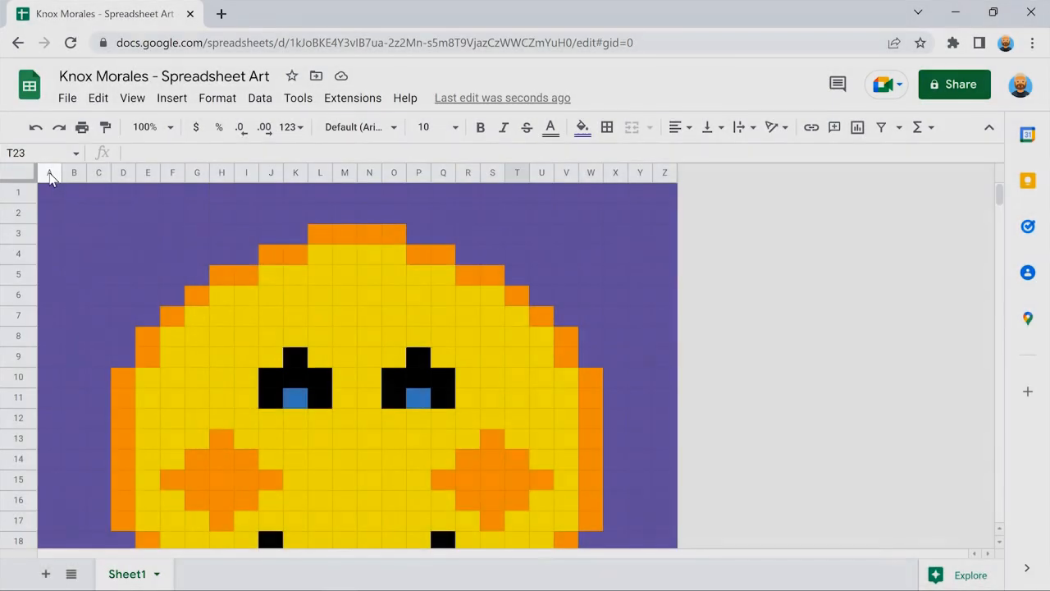
pyautogui.click(49, 174)
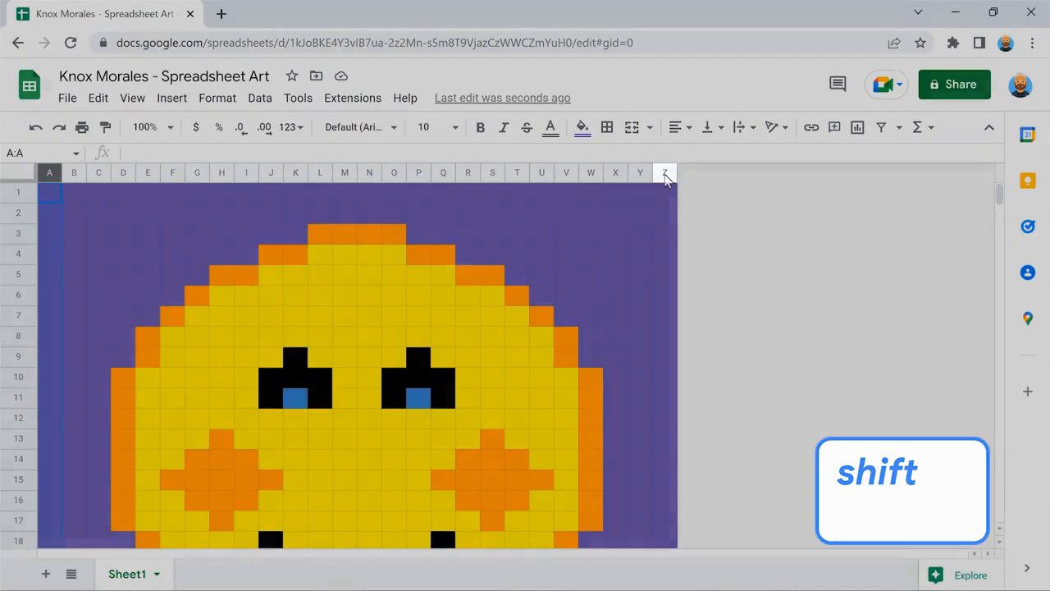
pyautogui.keyDown('shift'); pyautogui.click(665, 173); pyautogui.keyUp('shift')
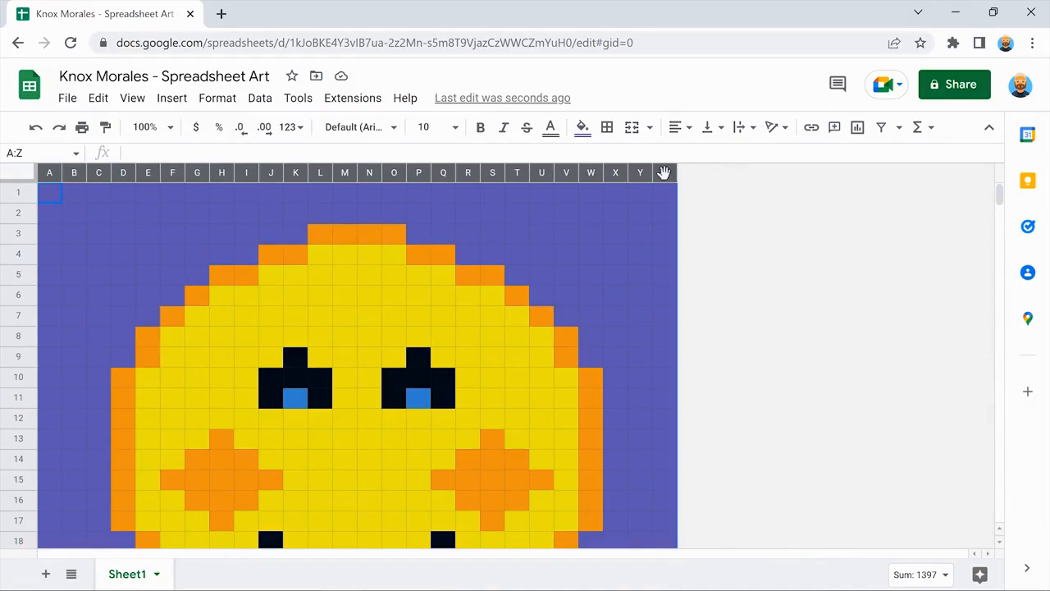
pyautogui.rightClick(663, 173)
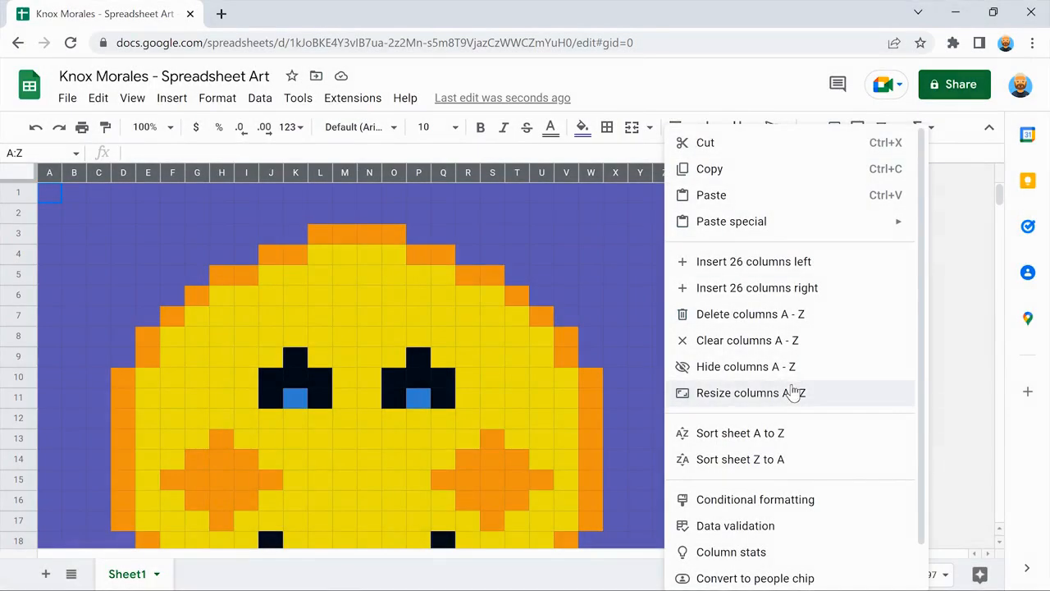
pyautogui.click(793, 394)
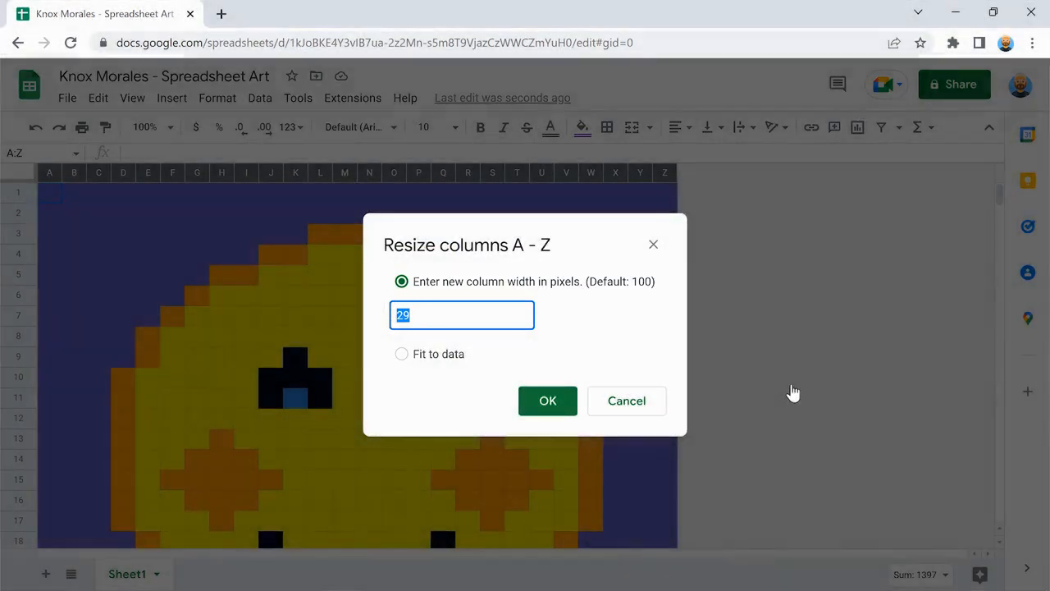
pyautogui.write('2')
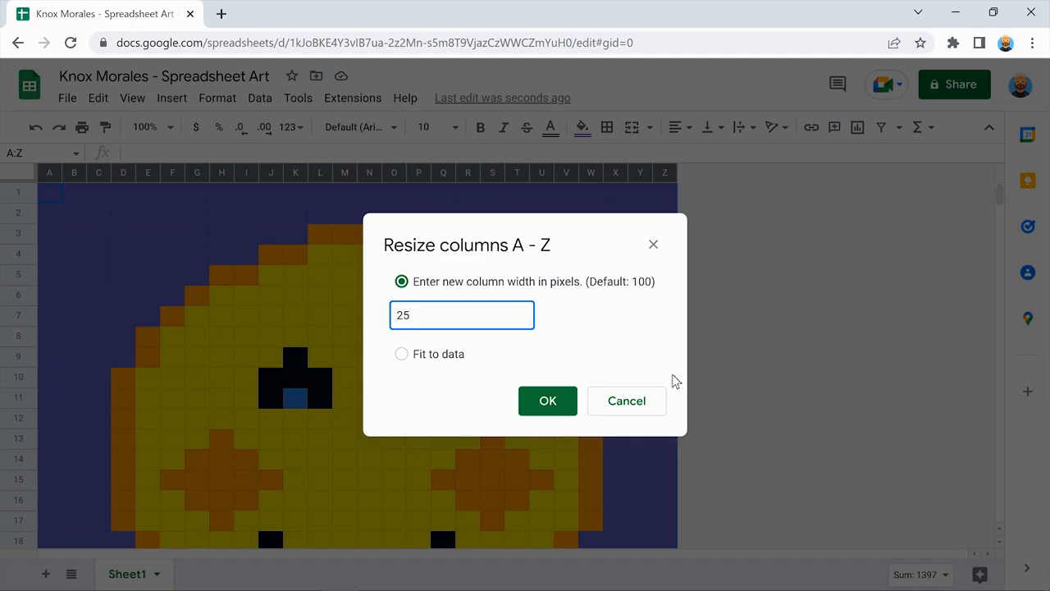
pyautogui.click(592, 333)
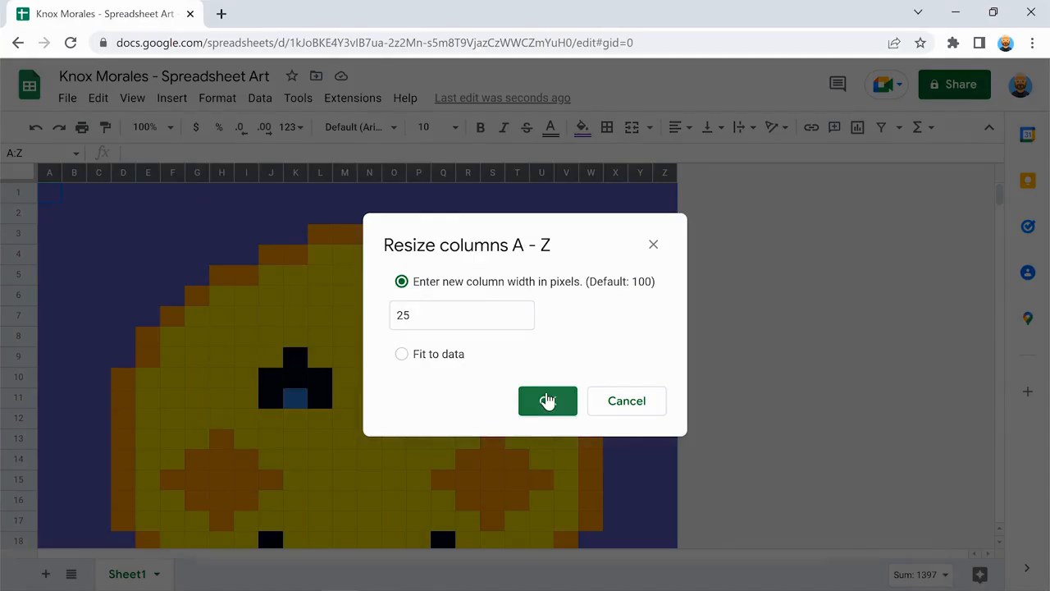
pyautogui.click(547, 400)
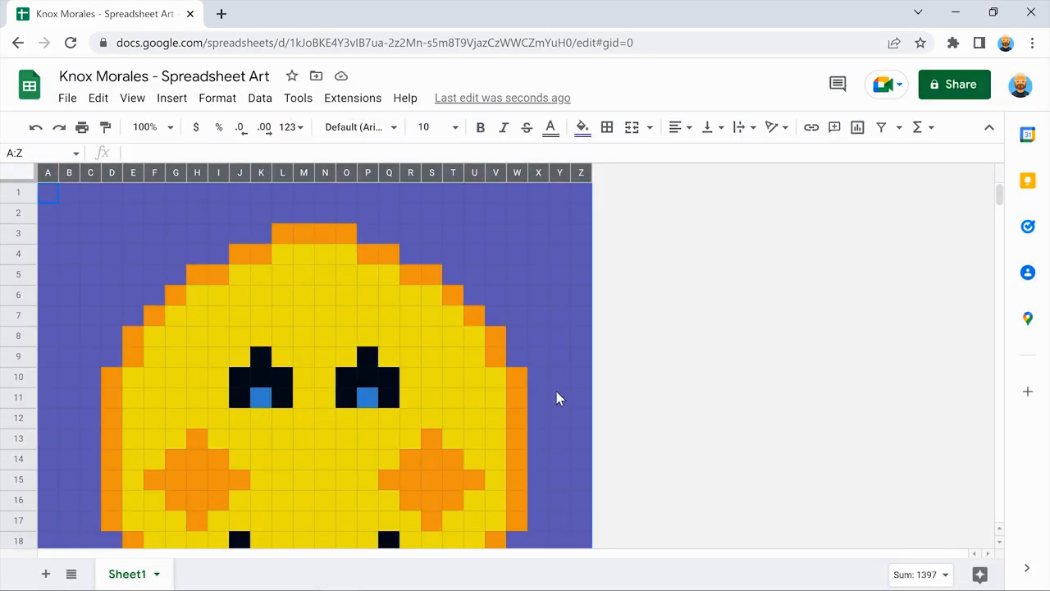
pyautogui.click(556, 398)
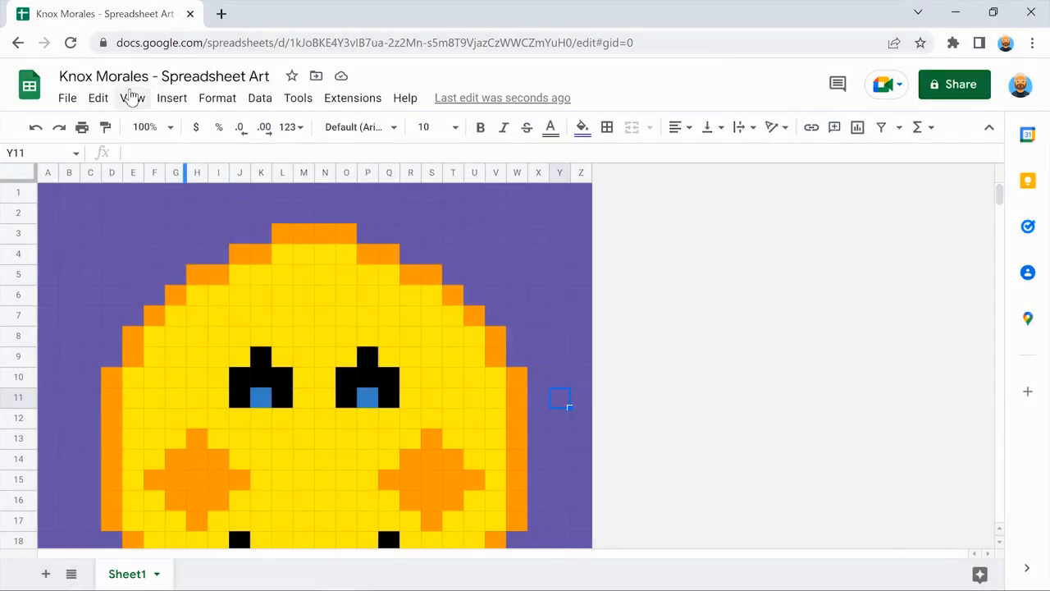
# Turn off gridlines under View > Show and scroll to check the smiley's solid colour blocks.
pyautogui.click(131, 97)
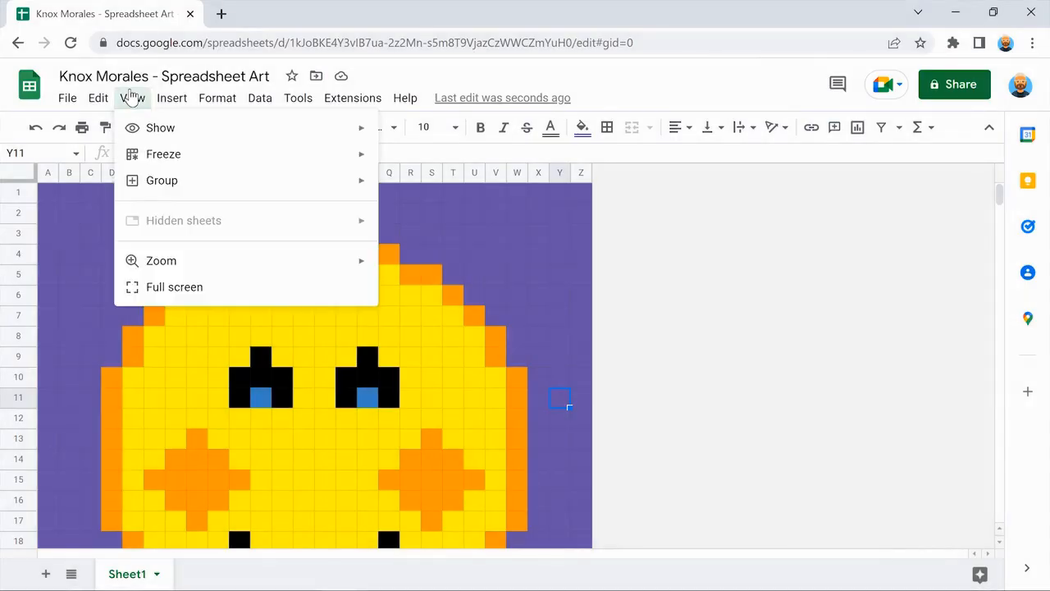
pyautogui.moveTo(241, 126)
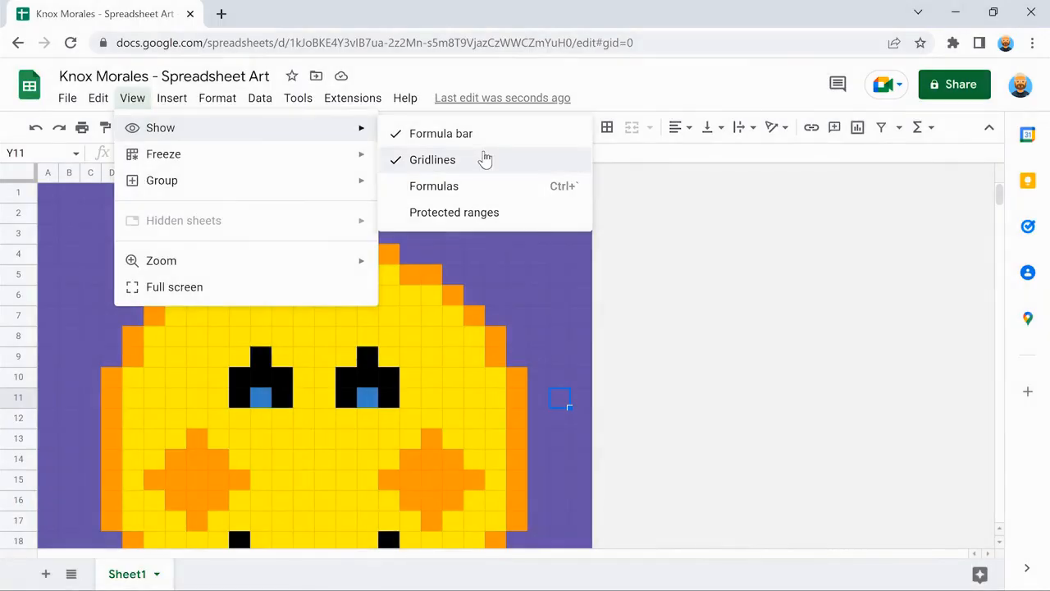
pyautogui.click(484, 160)
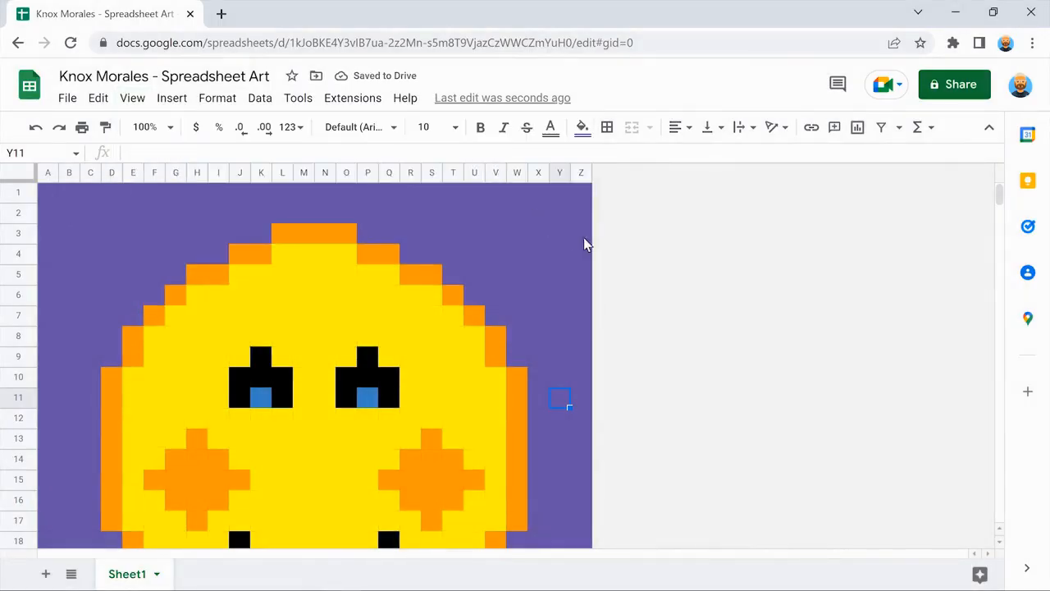
pyautogui.scroll(-3, 614, 252)
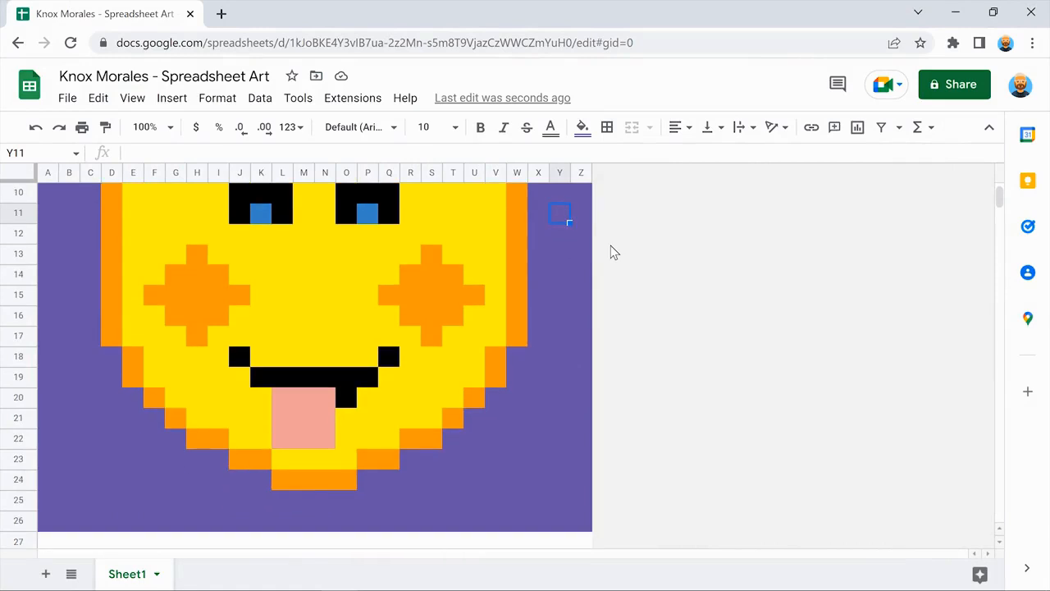
pyautogui.scroll(3, 613, 251)
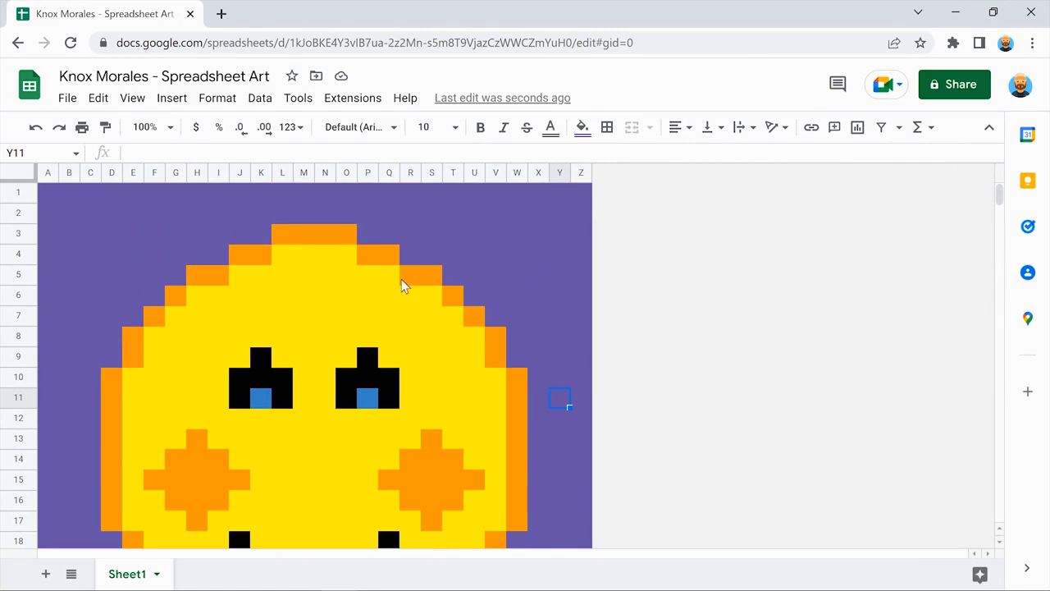
pyautogui.click(18, 193)
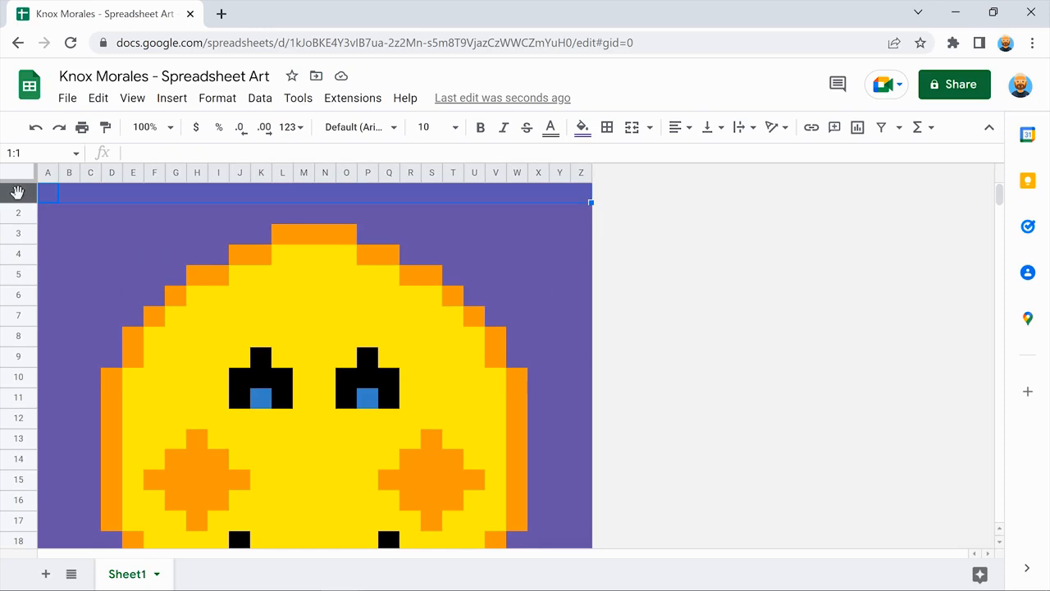
pyautogui.scroll(-4, 18, 193)
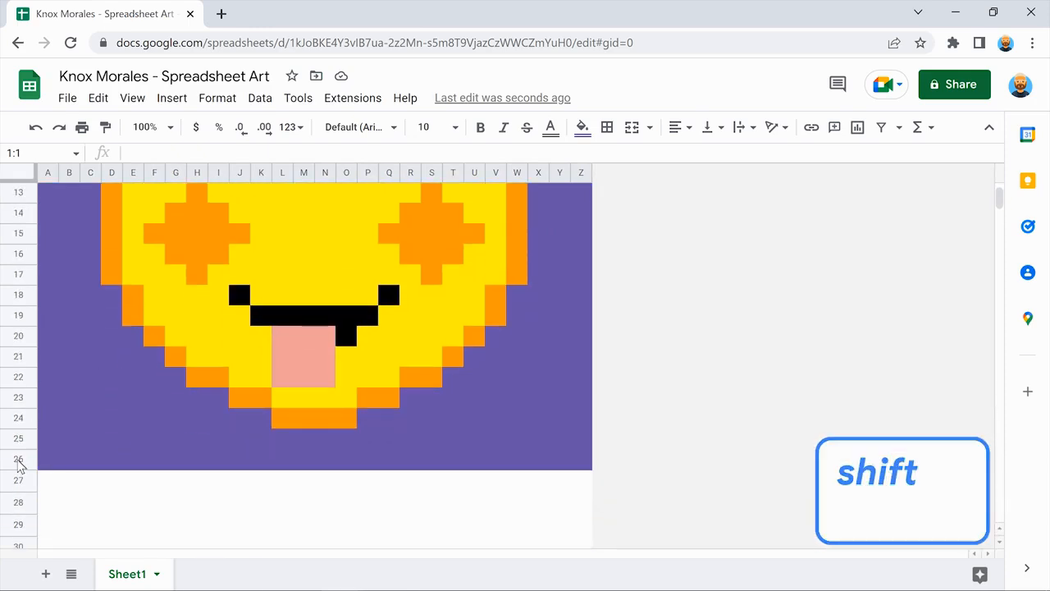
pyautogui.keyDown('shift'); pyautogui.click(18, 460); pyautogui.keyUp('shift')
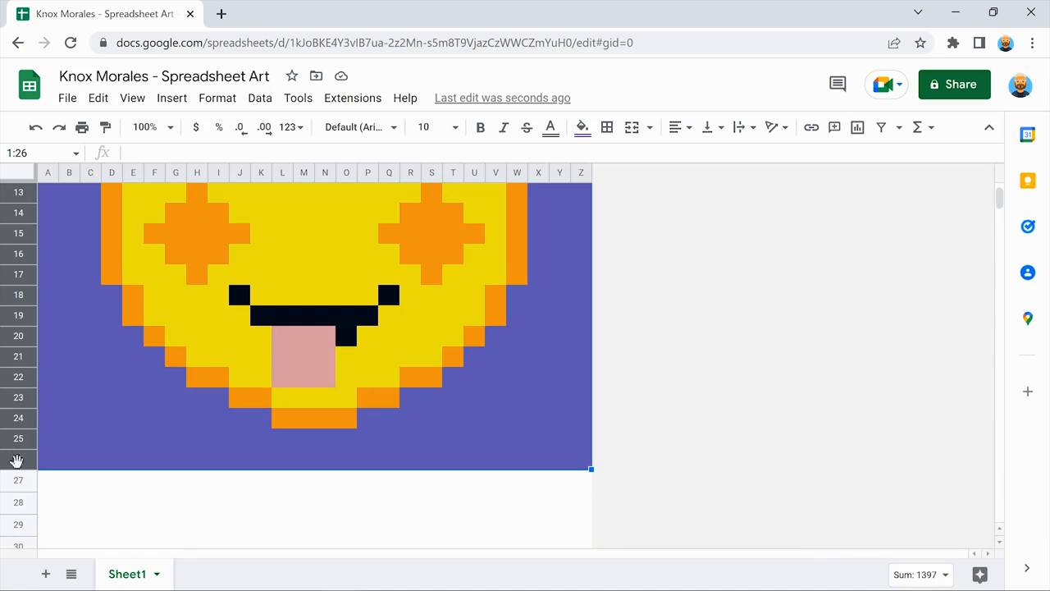
pyautogui.moveTo(18, 469); pyautogui.dragTo(18, 473)
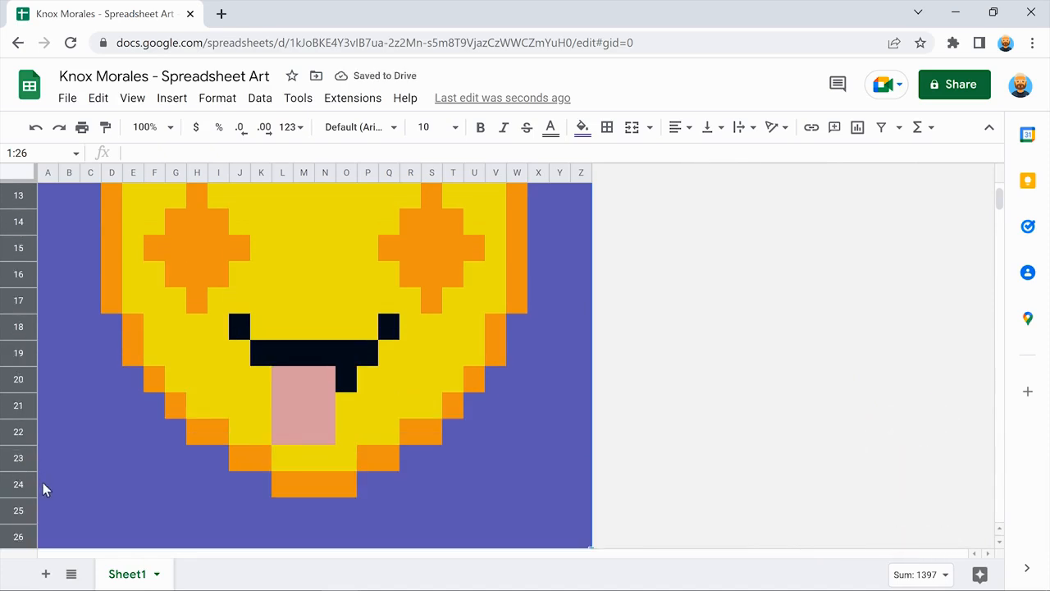
pyautogui.click(44, 477)
pyautogui.scroll(3, 44, 477)
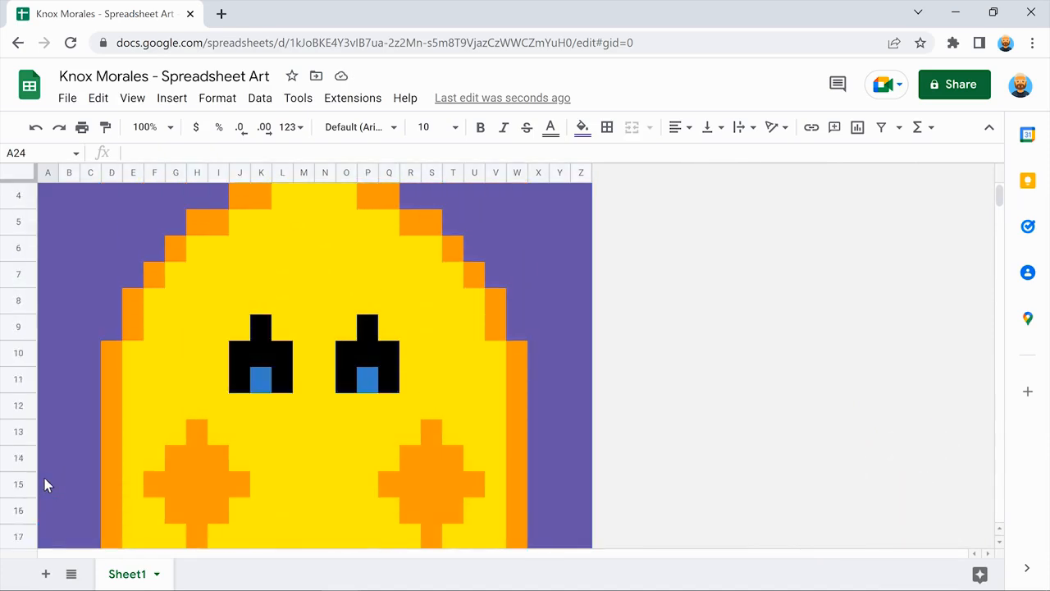
pyautogui.scroll(1, 45, 484)
pyautogui.scroll(-4, 46, 482)
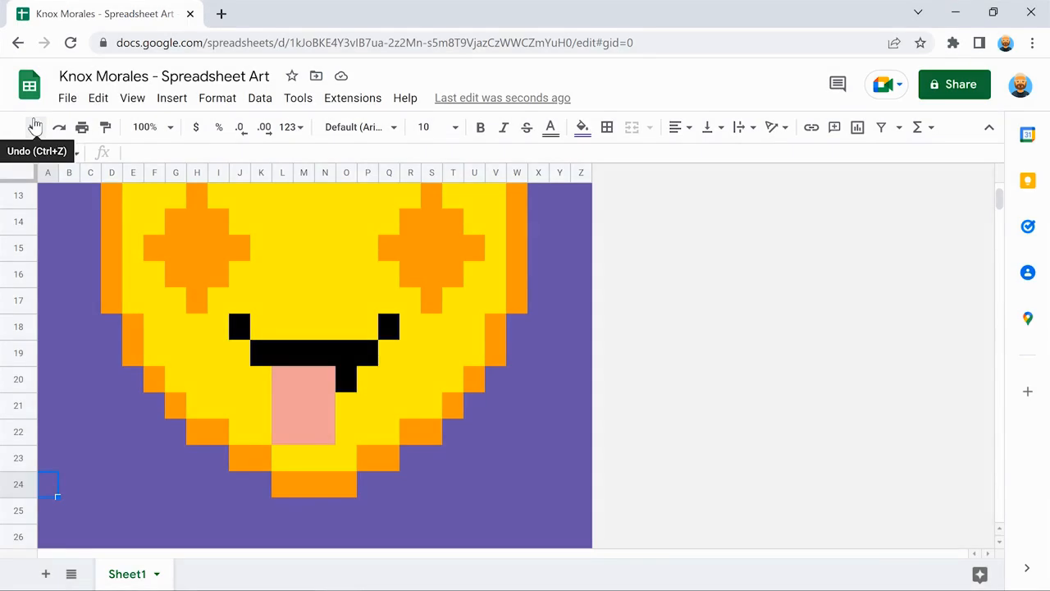
pyautogui.click(35, 125)
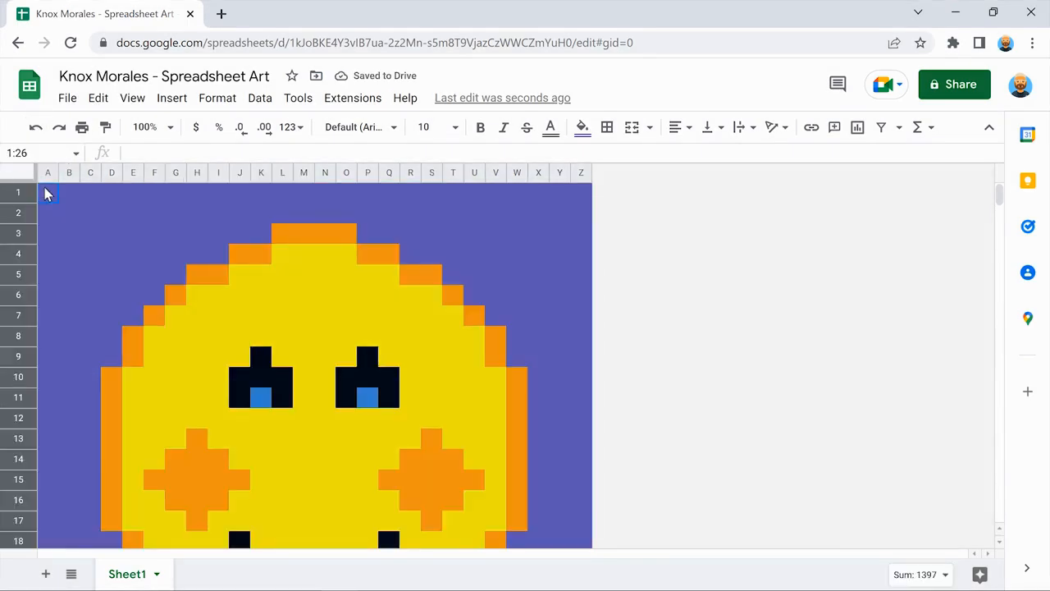
pyautogui.click(47, 194)
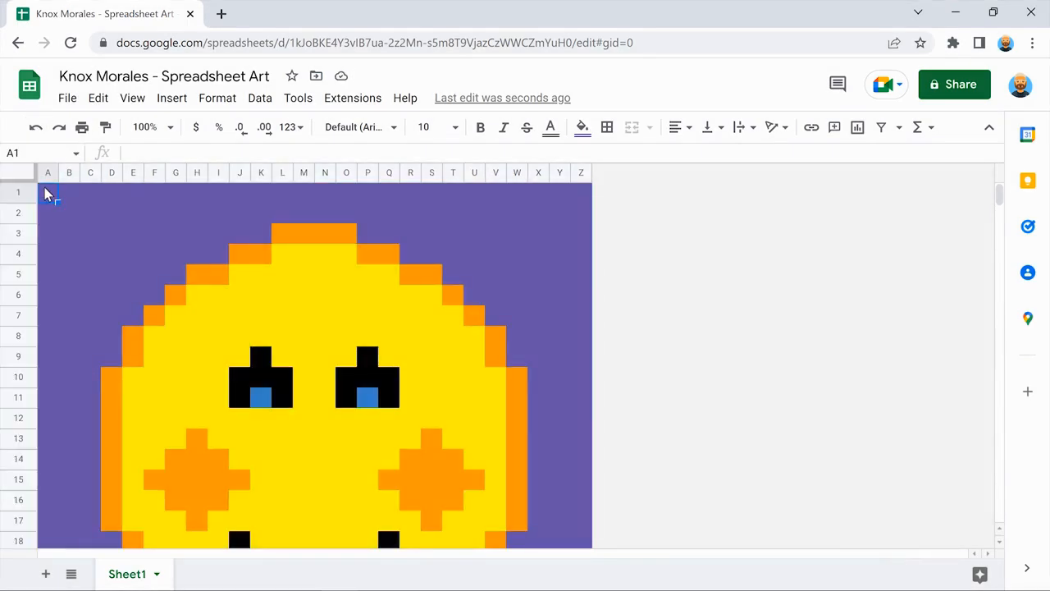
pyautogui.click(47, 173)
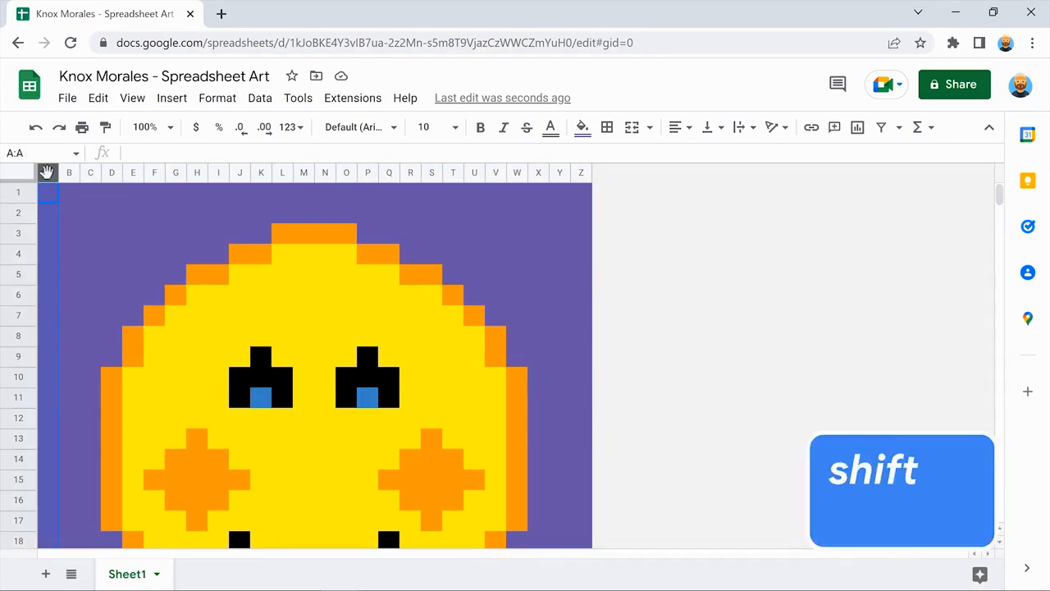
pyautogui.keyDown('shift'); pyautogui.click(581, 174); pyautogui.keyUp('shift')
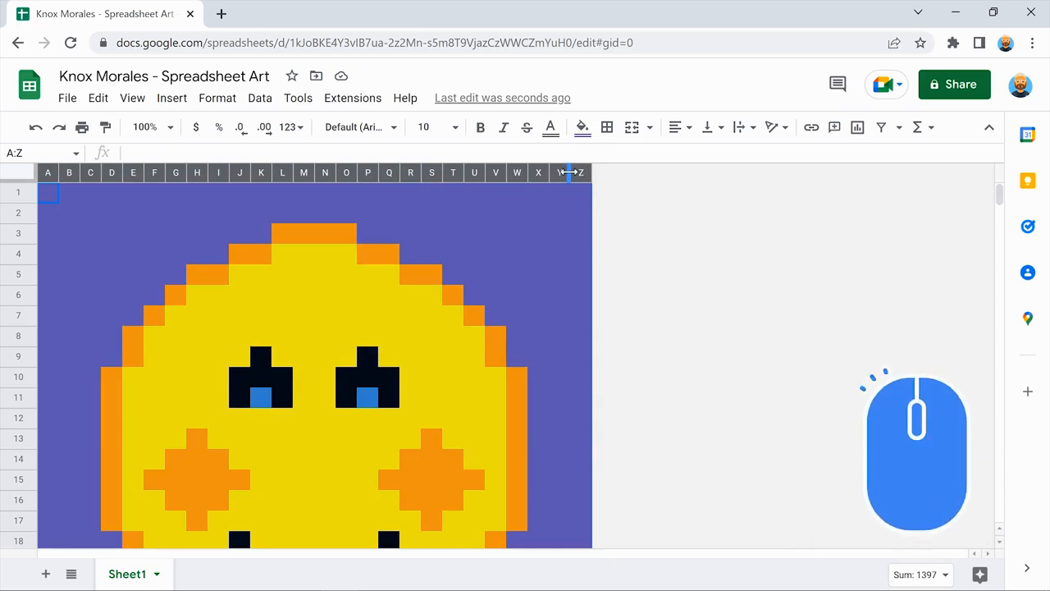
pyautogui.moveTo(569, 173); pyautogui.dragTo(581, 172)
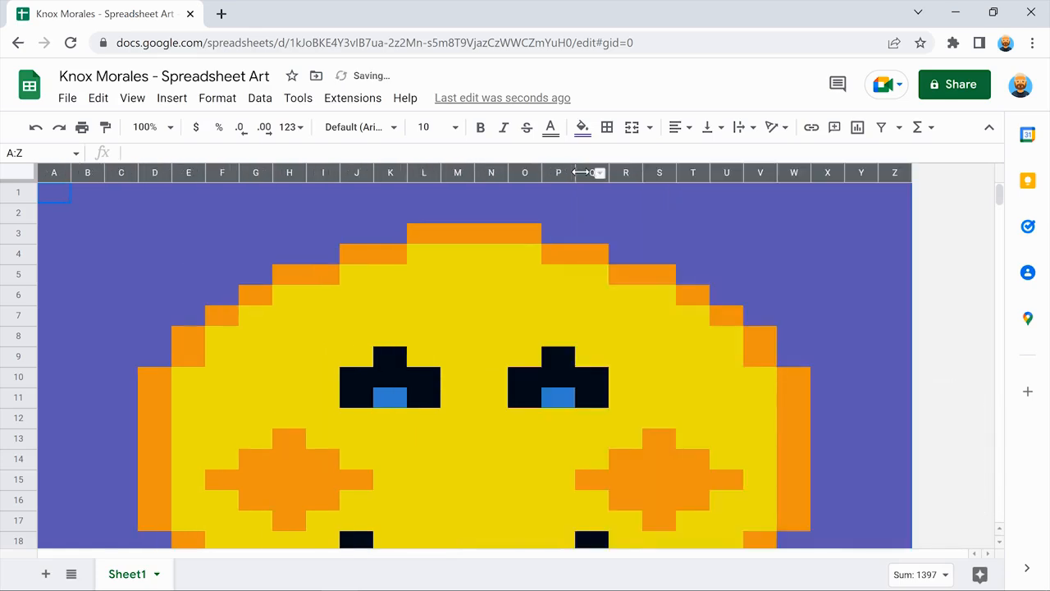
pyautogui.click(891, 194)
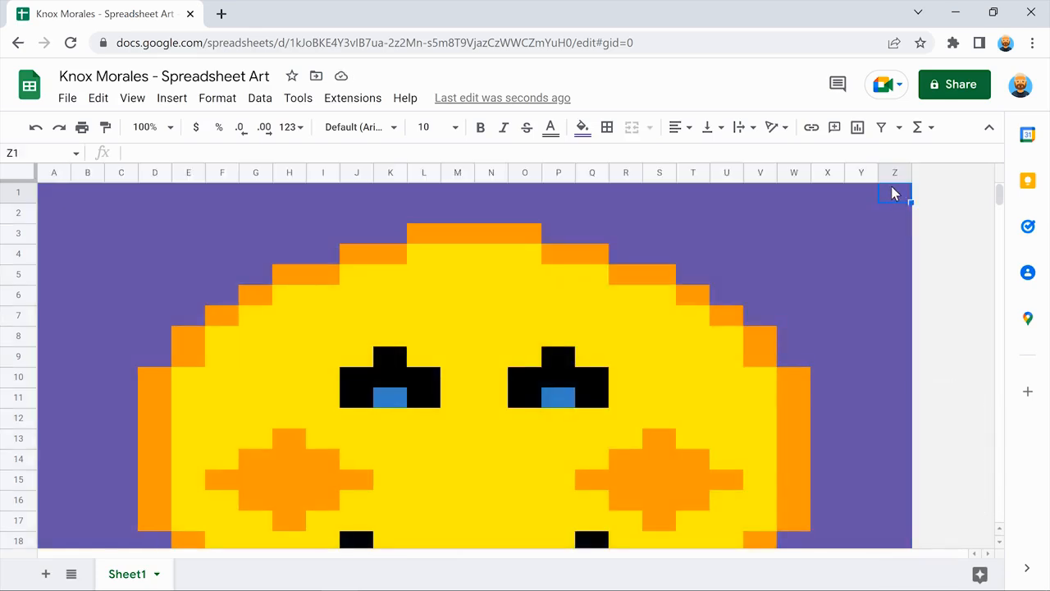
pyautogui.scroll(-3, 894, 192)
pyautogui.scroll(-1, 894, 193)
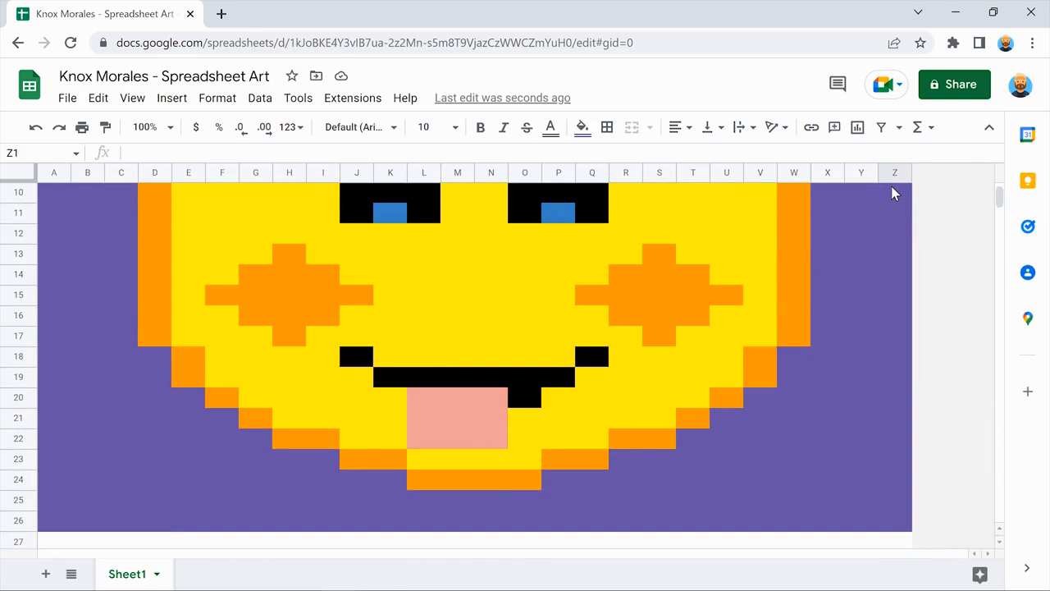
pyautogui.scroll(5, 894, 193)
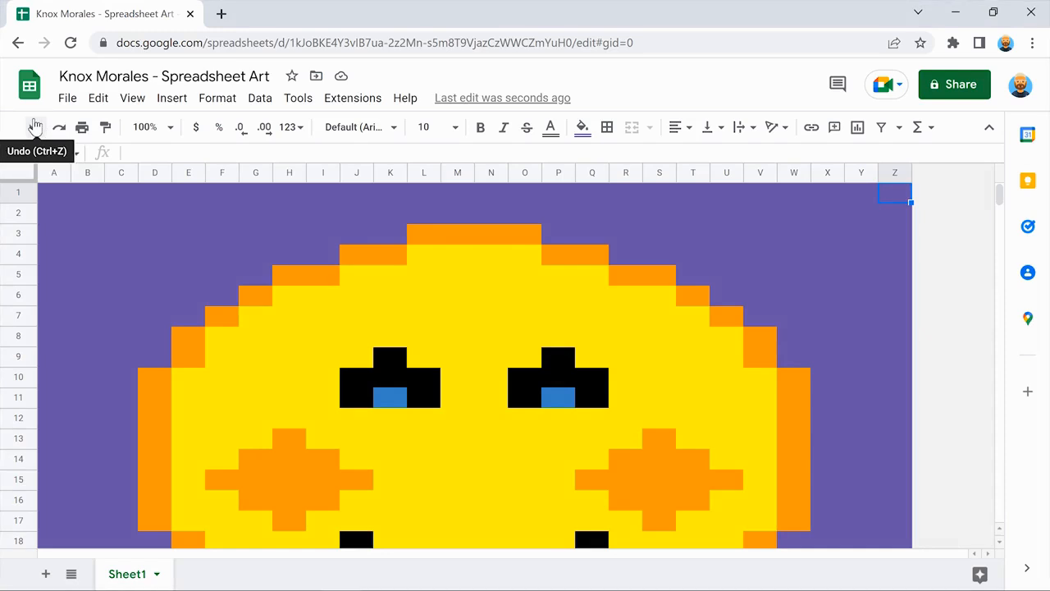
pyautogui.click(33, 126)
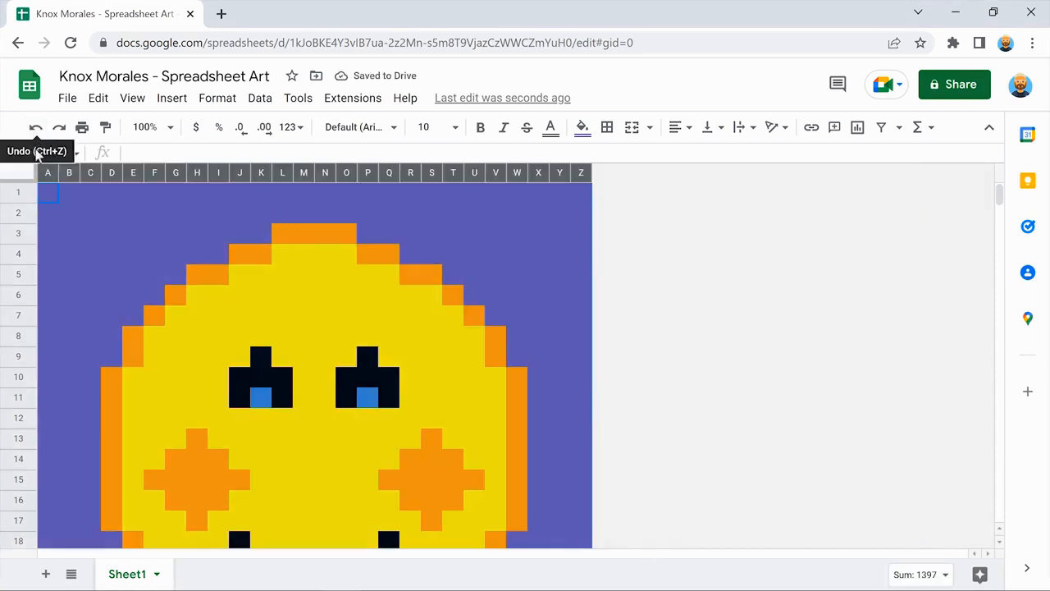
pyautogui.click(47, 193)
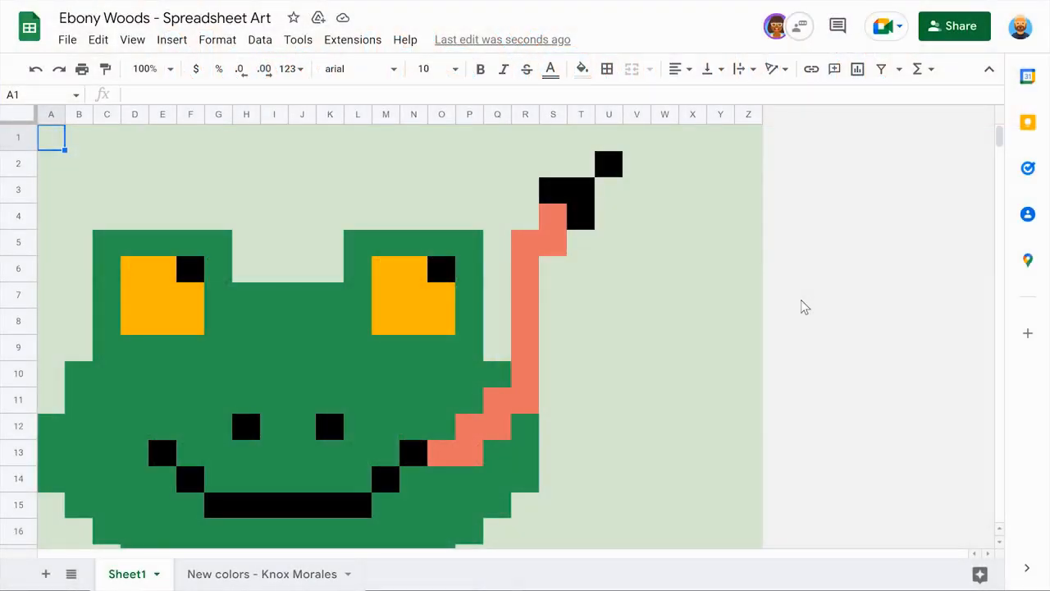
pyautogui.scroll(-5, 801, 305)
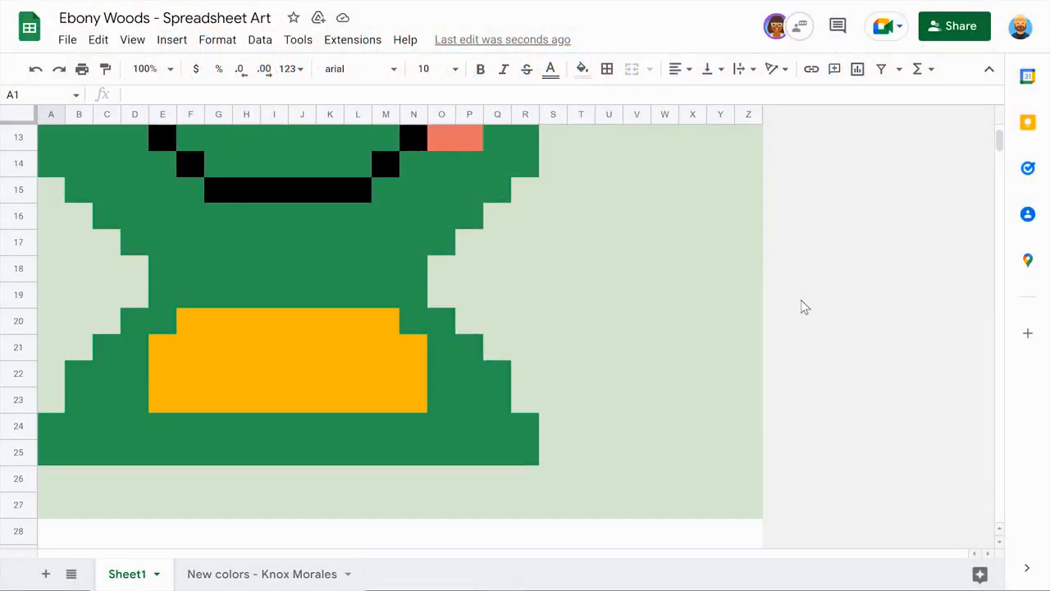
pyautogui.scroll(5, 801, 300)
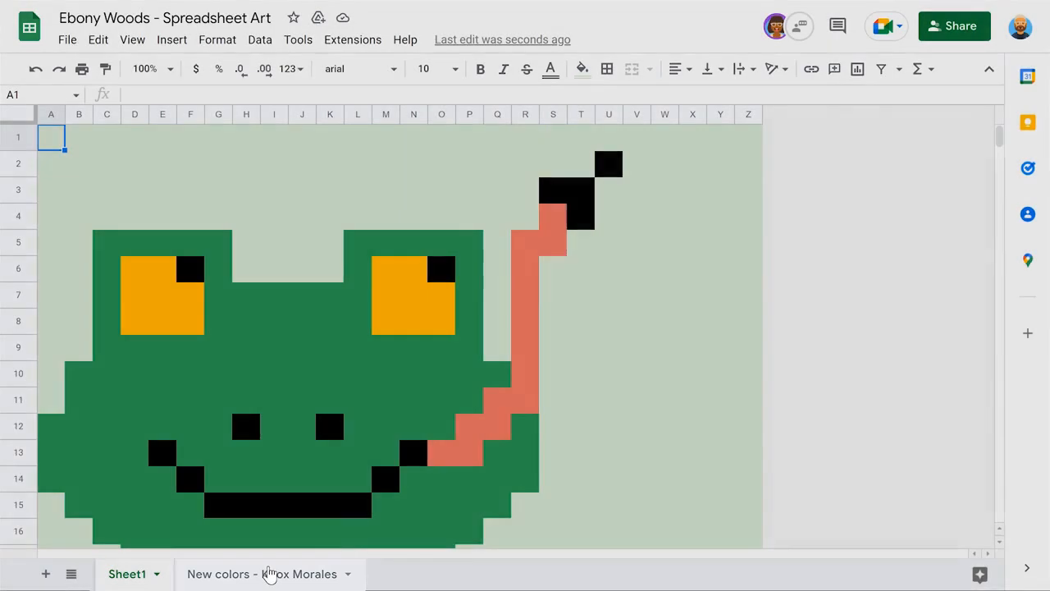
pyautogui.click(269, 572)
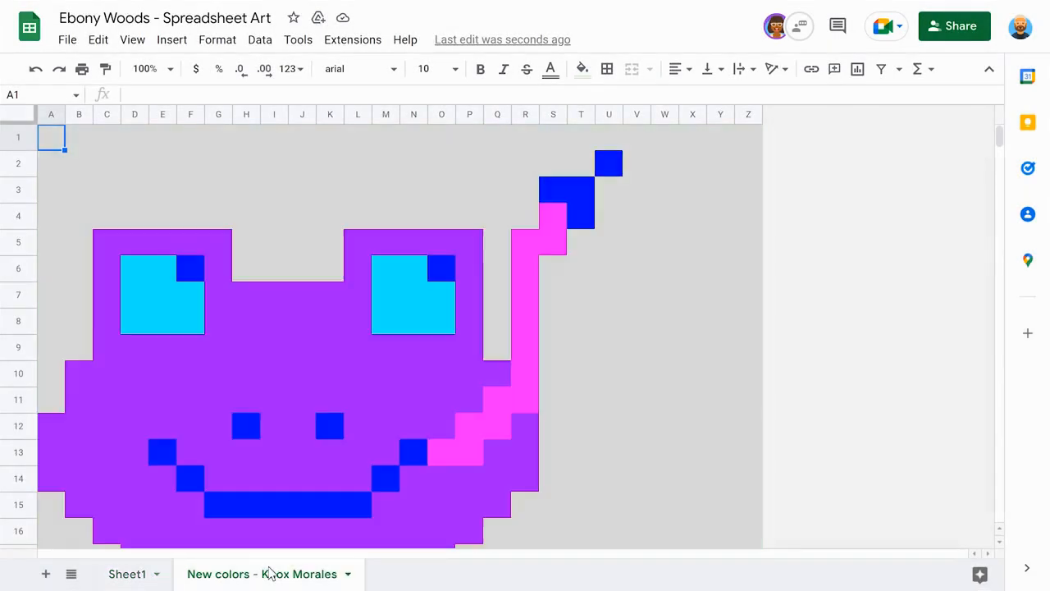
pyautogui.scroll(-5, 775, 379)
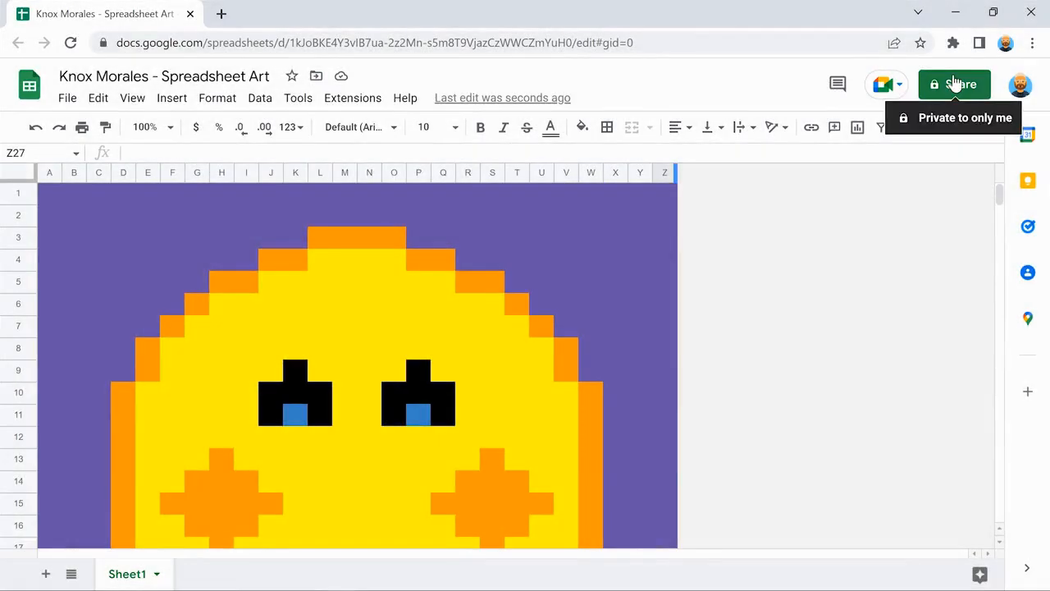
# Share the spreadsheet with the classmate's e-mail address as a Viewer.
pyautogui.click(954, 83)
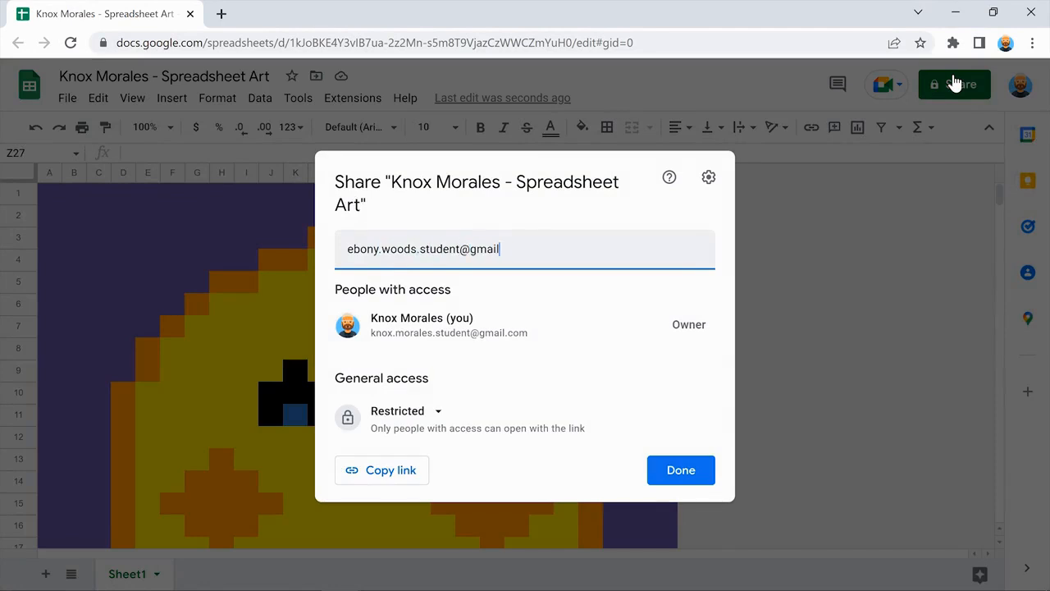
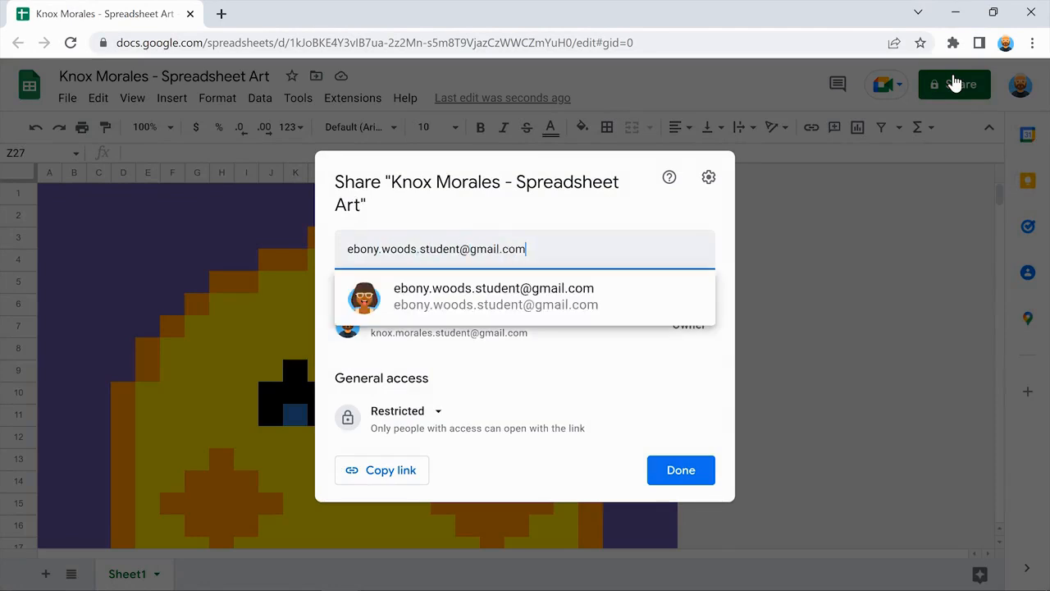
pyautogui.click(525, 294)
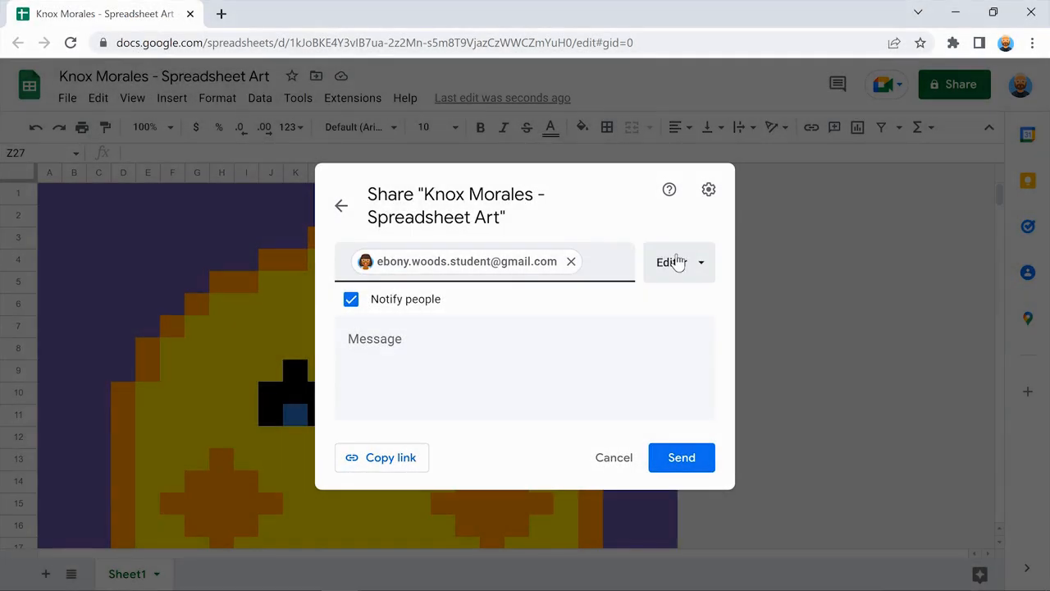
pyautogui.click(675, 262)
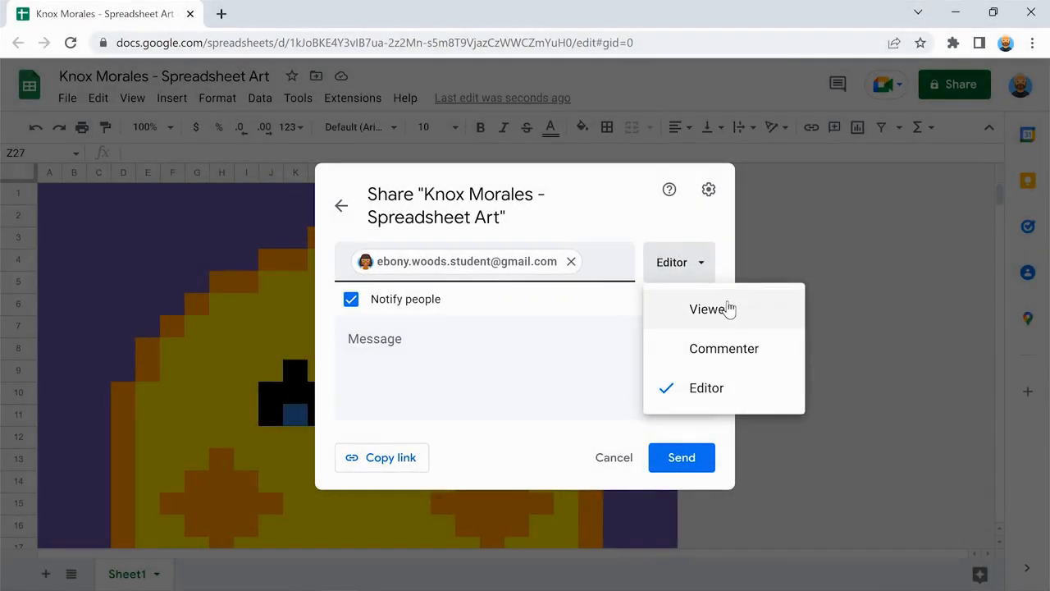
pyautogui.click(727, 308)
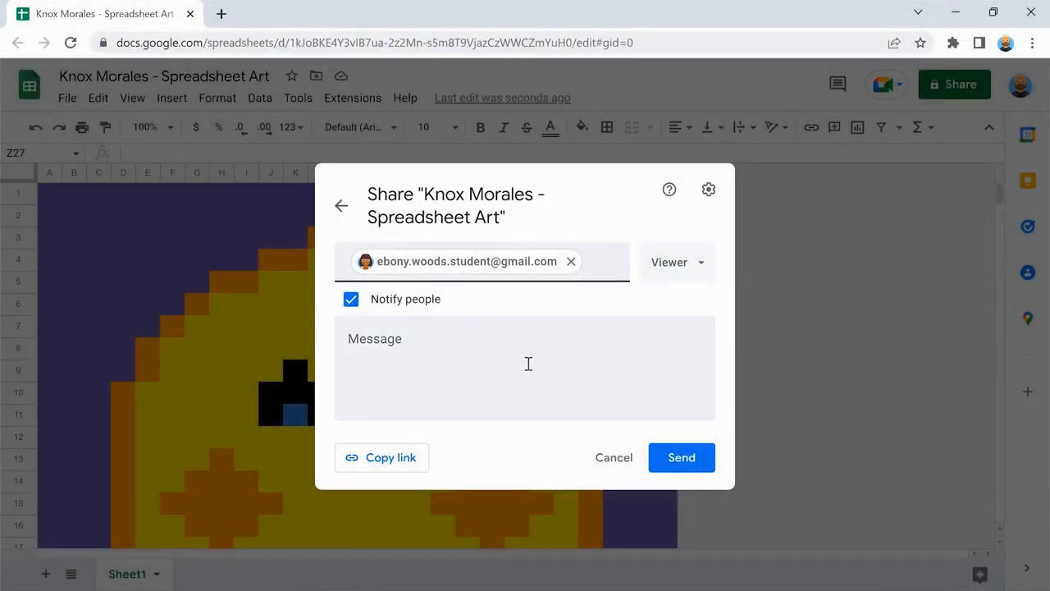
# Add a signed message inviting the classmate to check out and change the pixel art, then send it.
pyautogui.click(528, 363)
pyautogui.write('Hey Ebony,')
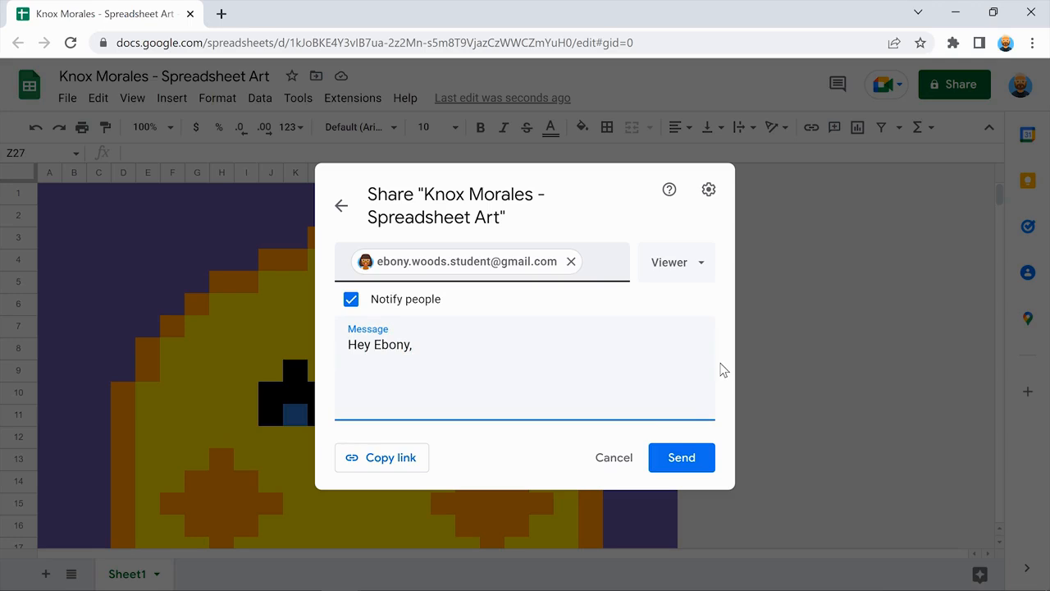
pyautogui.write('  Check out my pixel art! Change')
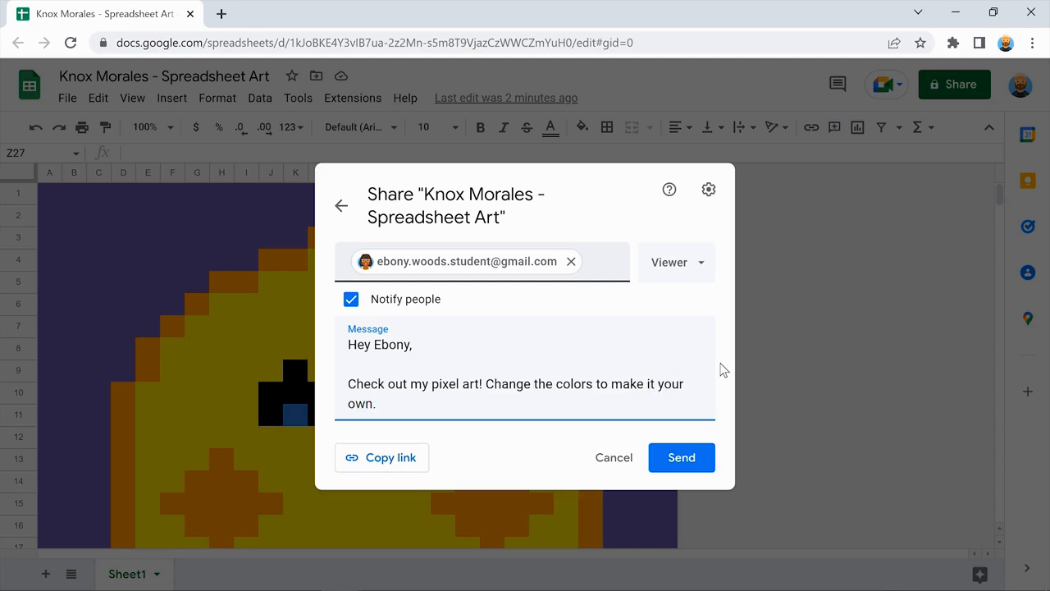
pyautogui.press('Return')
pyautogui.press('Return')
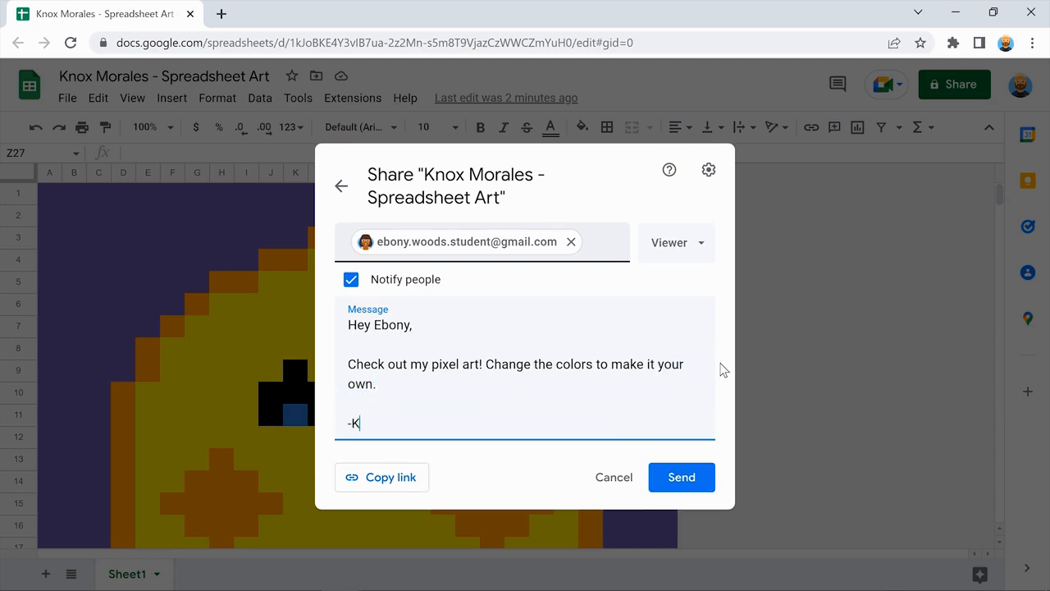
pyautogui.click(720, 364)
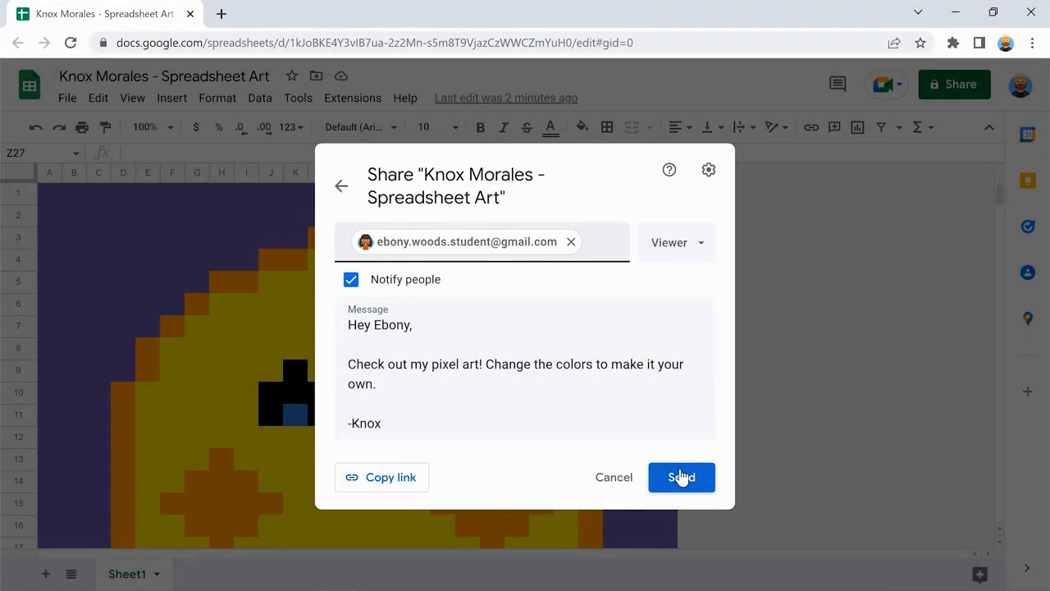
pyautogui.click(680, 477)
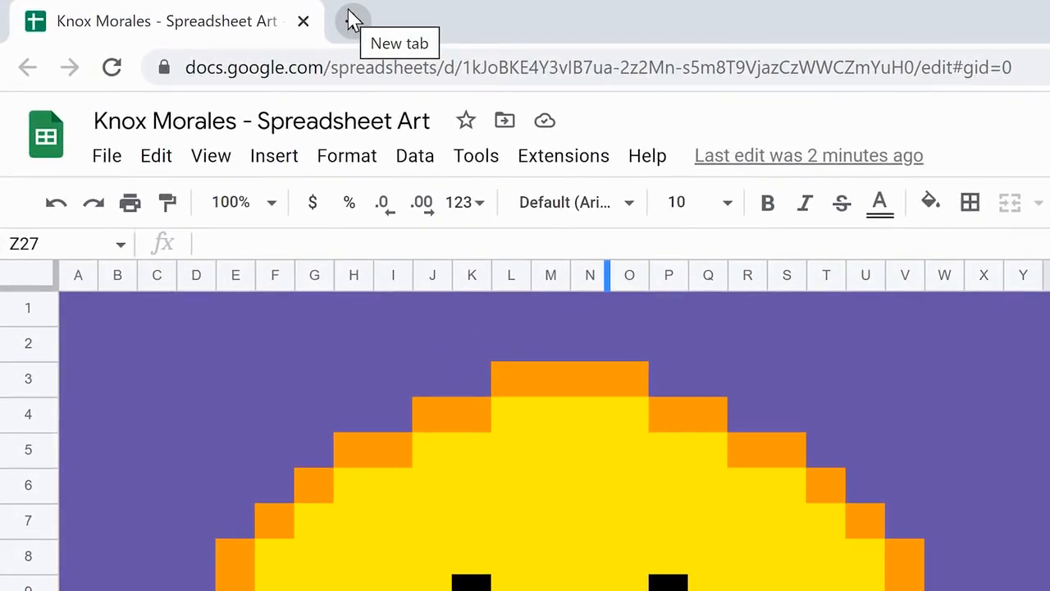
# Open a new Chrome tab on the Google homepage and show the Google apps grid.
pyautogui.click(351, 18)
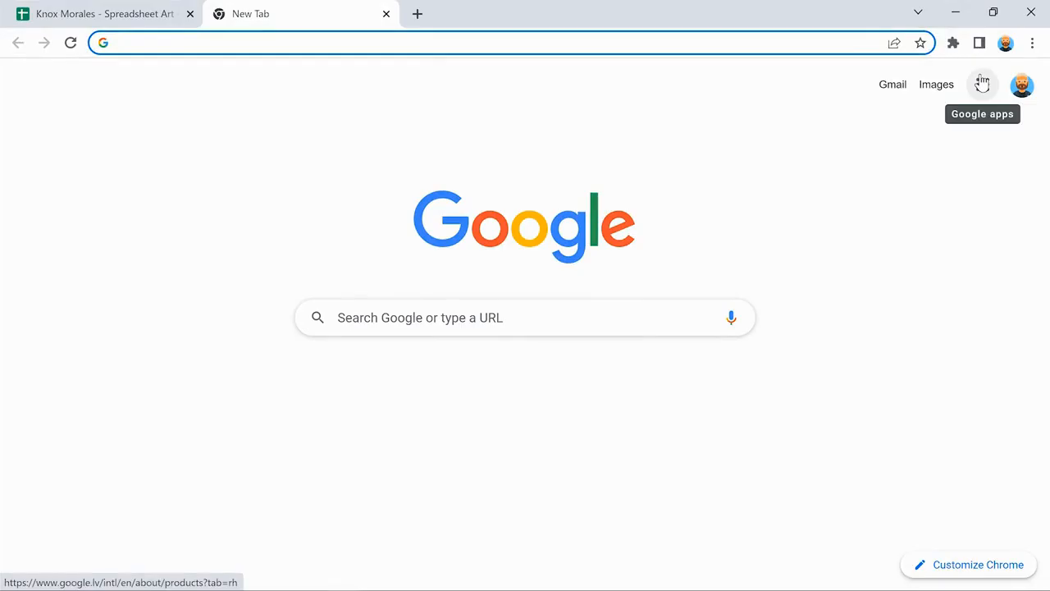
pyautogui.click(982, 84)
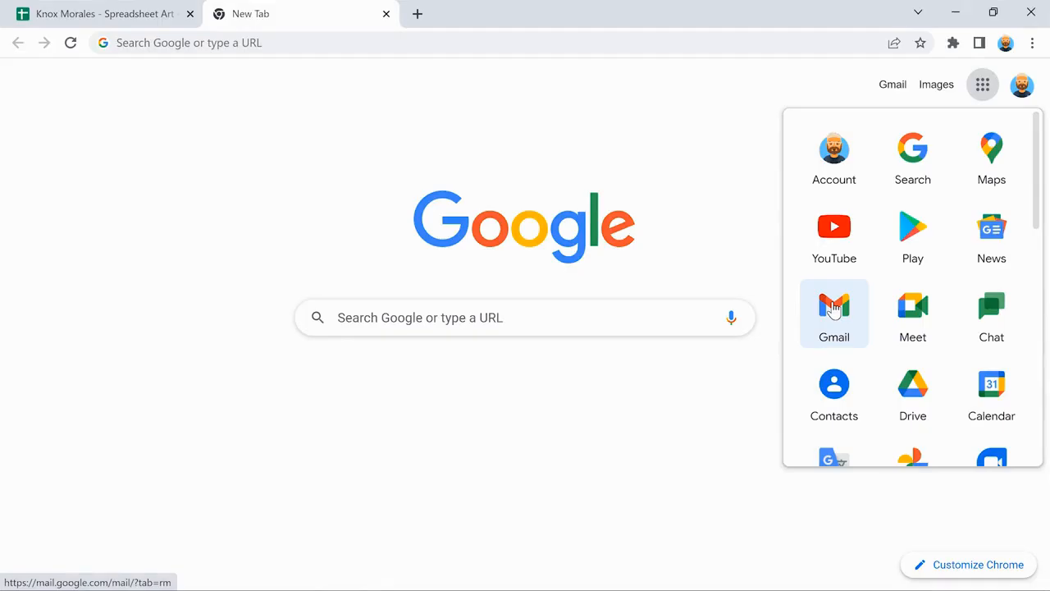
# In Gmail, open the classmate's share email and open their frog Spreadsheet Art file.
pyautogui.click(833, 308)
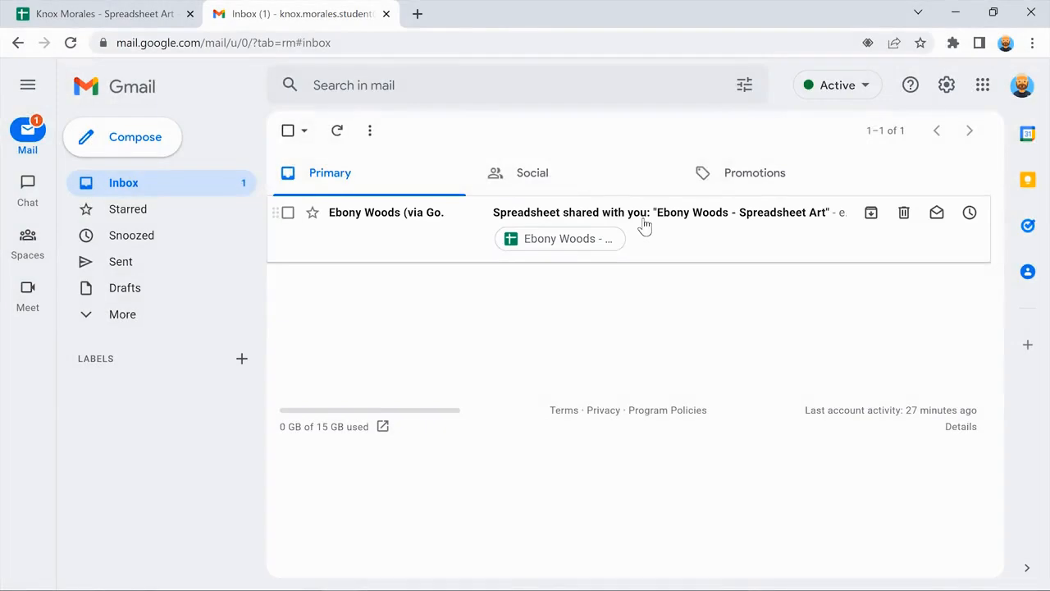
pyautogui.click(645, 224)
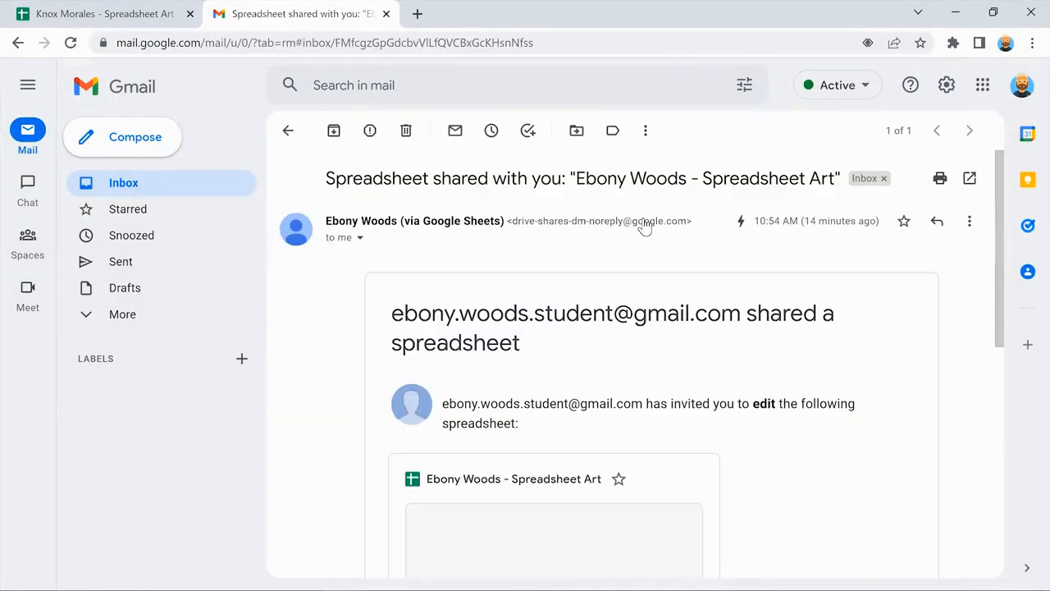
pyautogui.scroll(-3, 345, 299)
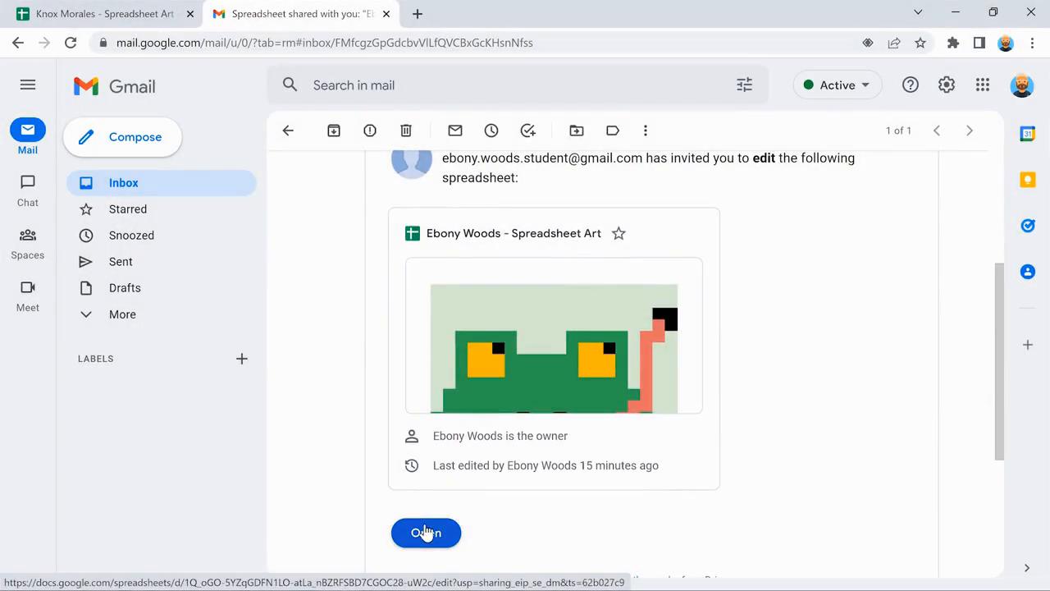
pyautogui.click(426, 533)
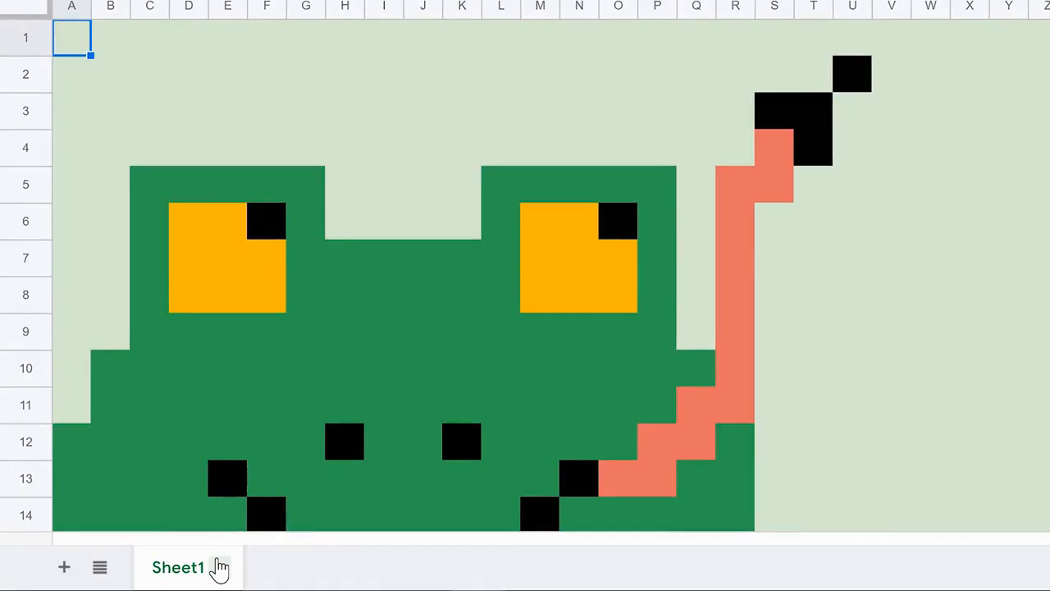
# Duplicate Sheet1 and rename the copy 'New colors -' followed by the student's name.
pyautogui.click(220, 567)
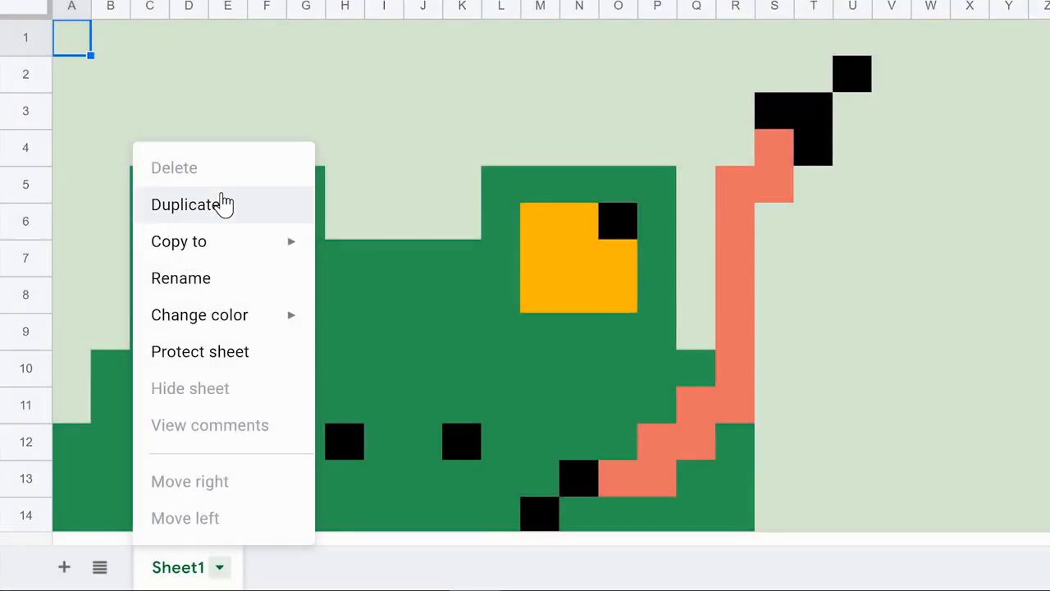
pyautogui.click(225, 204)
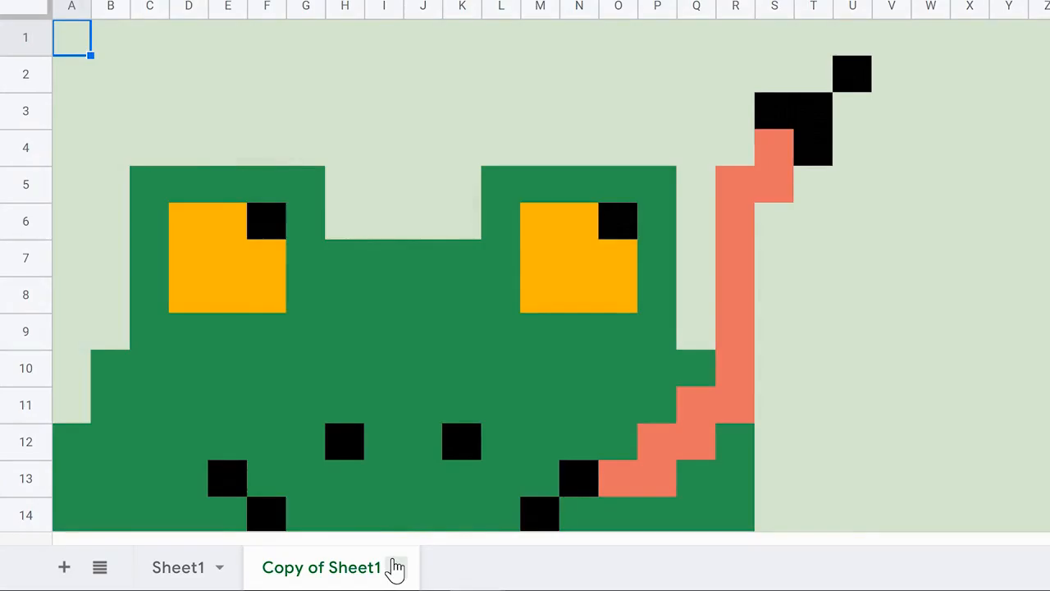
pyautogui.click(394, 567)
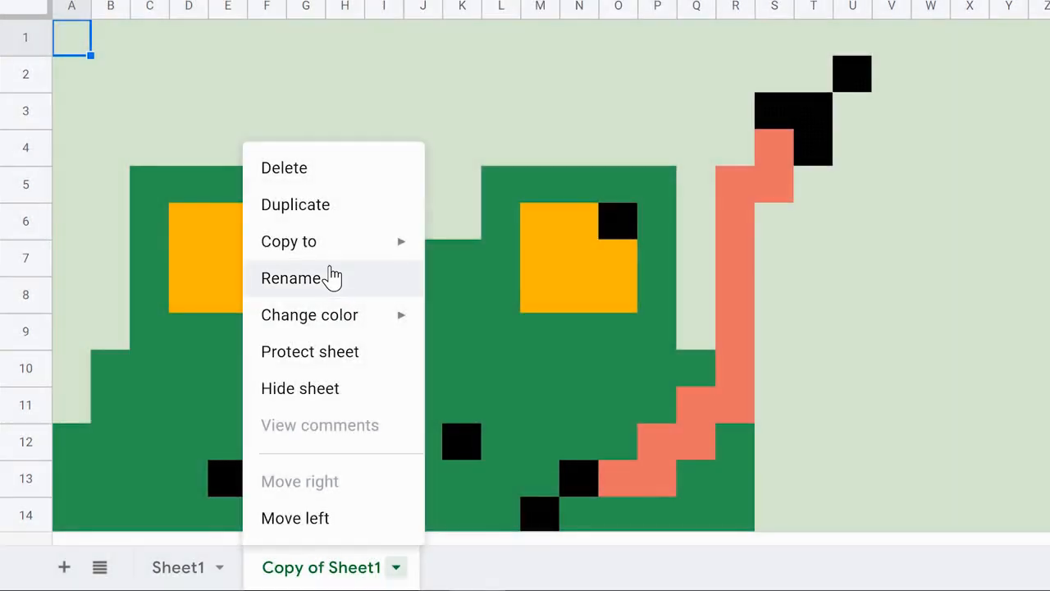
pyautogui.click(332, 278)
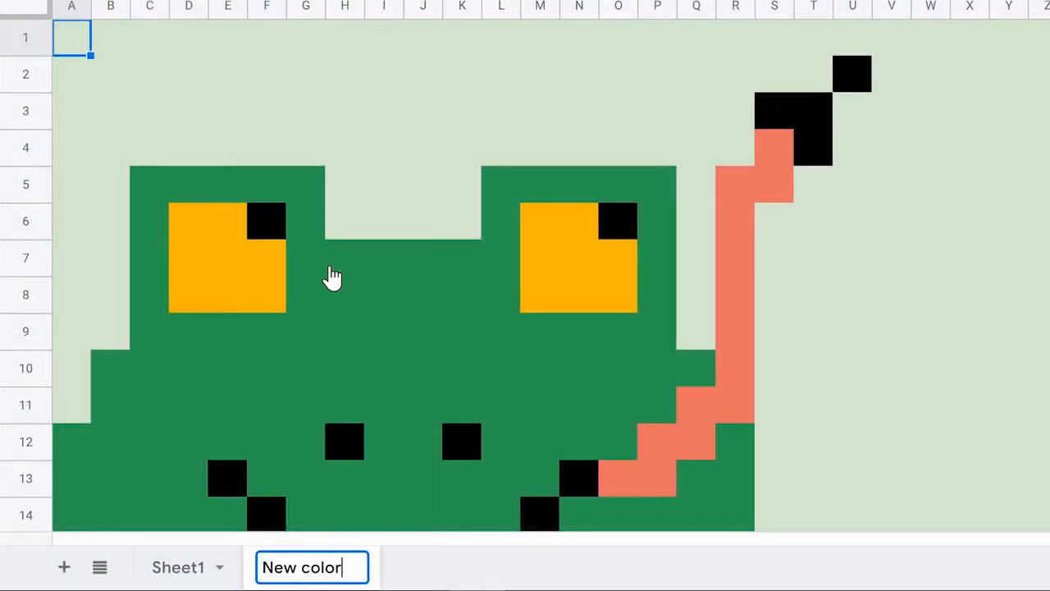
pyautogui.press('Return')
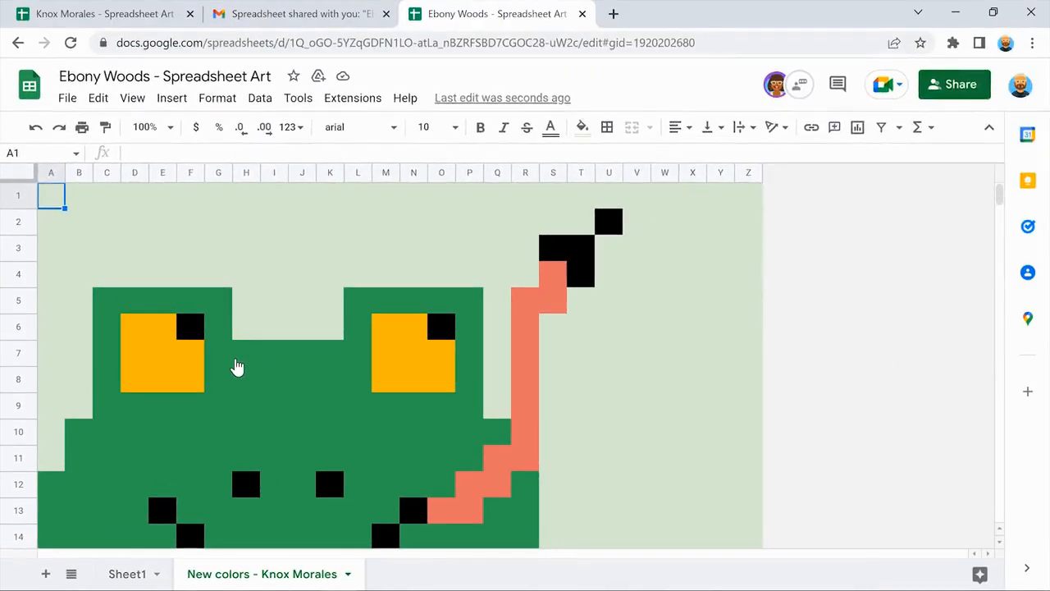
pyautogui.scroll(-5, 236, 361)
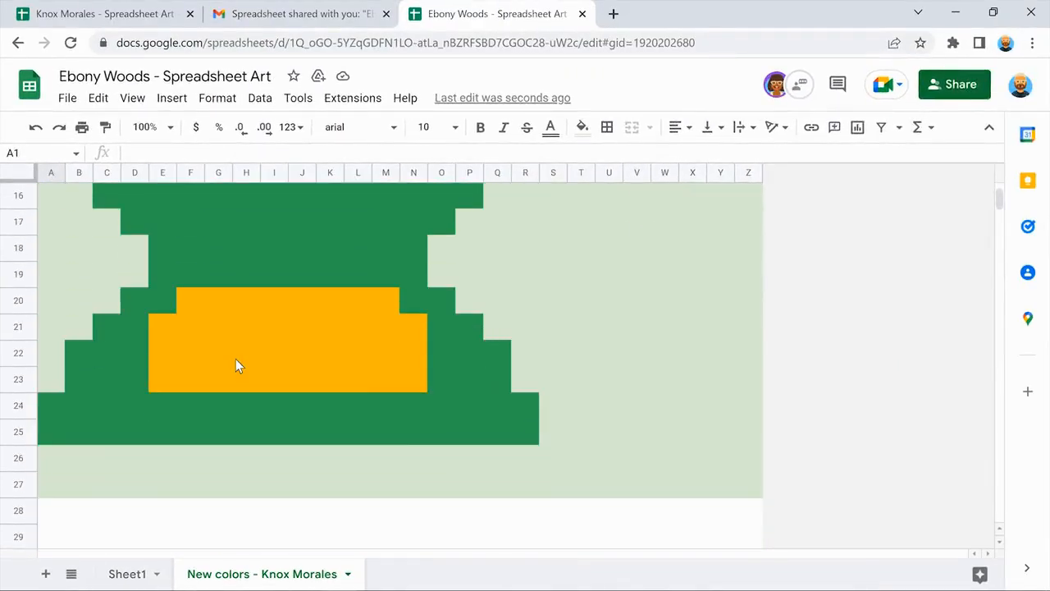
pyautogui.scroll(5, 235, 360)
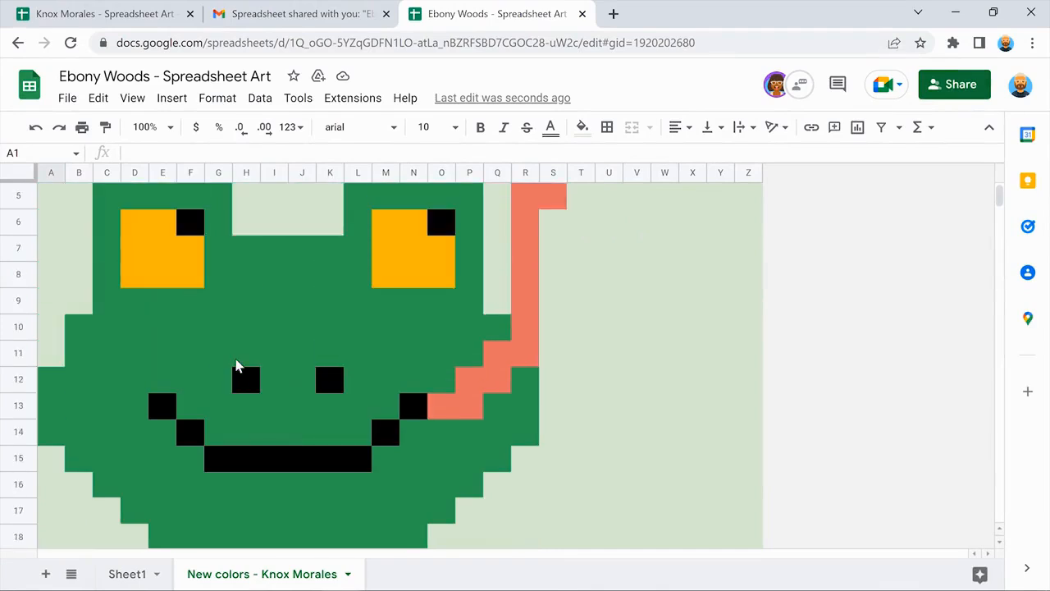
pyautogui.scroll(1, 235, 365)
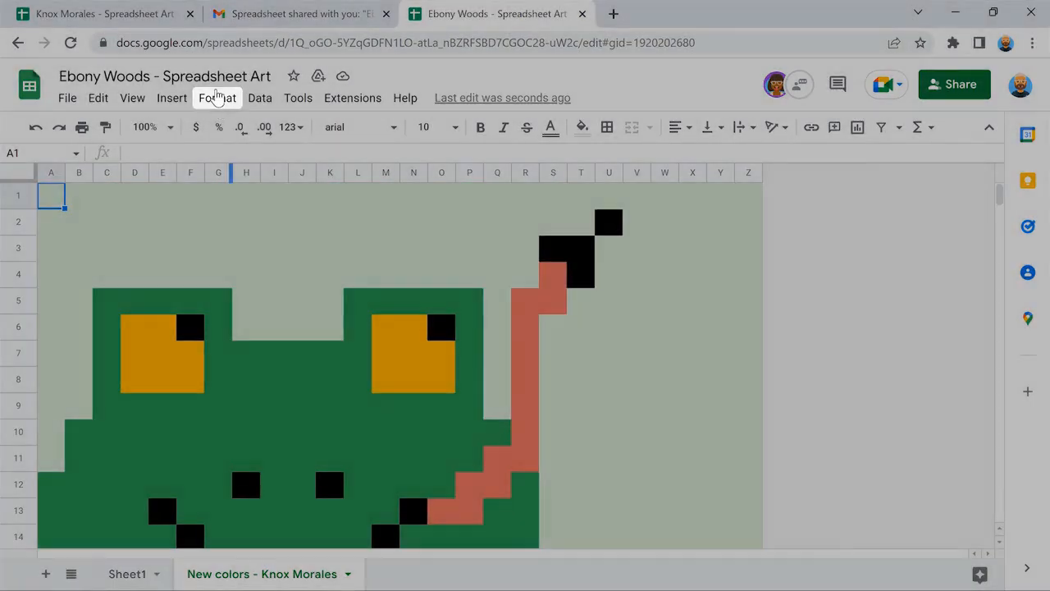
# Change the conditional formatting rule for value 1 to purple fill and purple text.
pyautogui.click(216, 97)
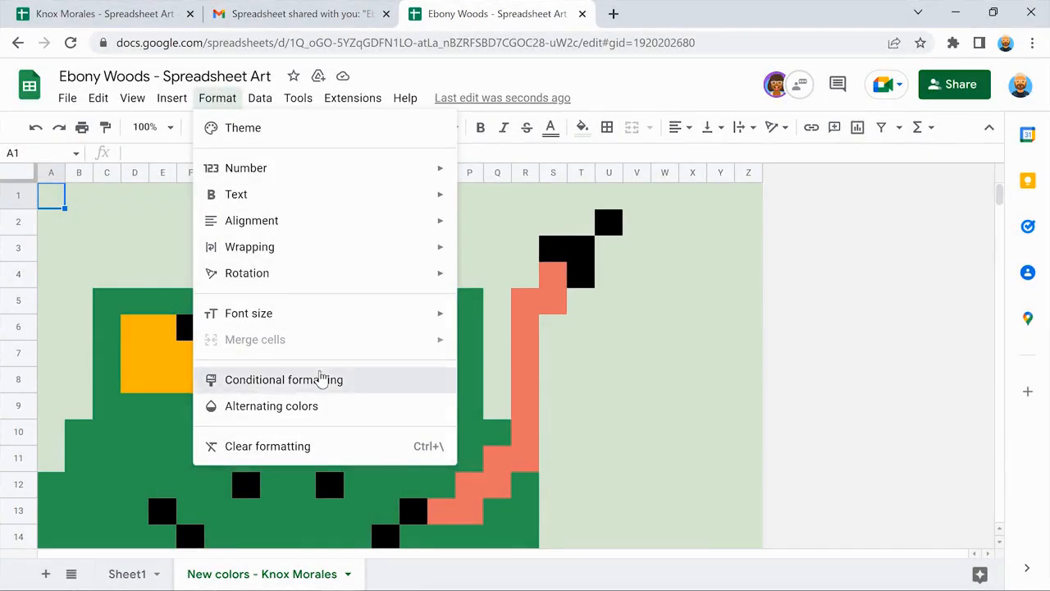
pyautogui.click(319, 375)
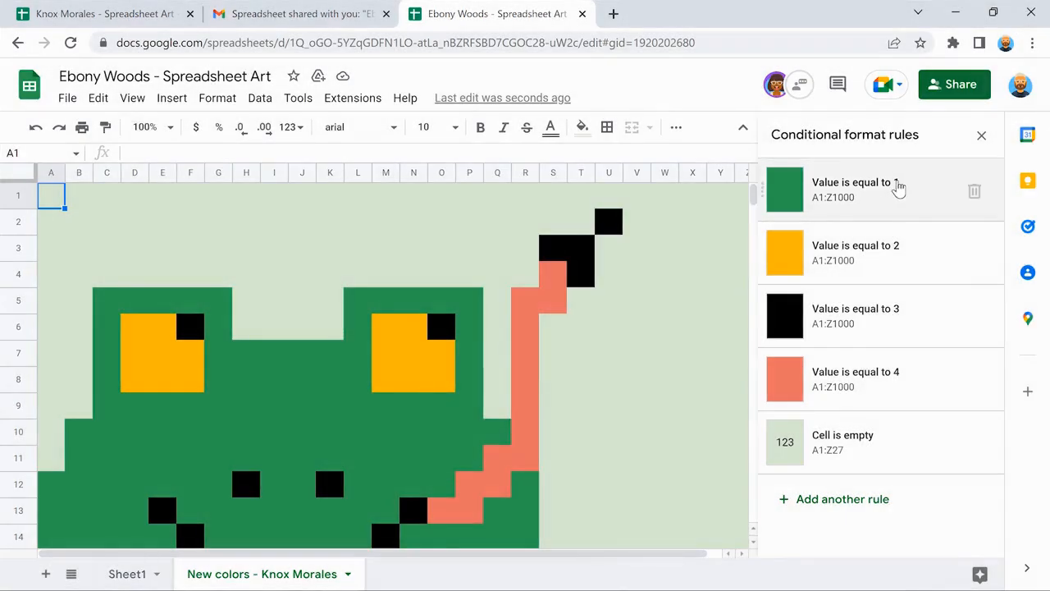
pyautogui.click(898, 187)
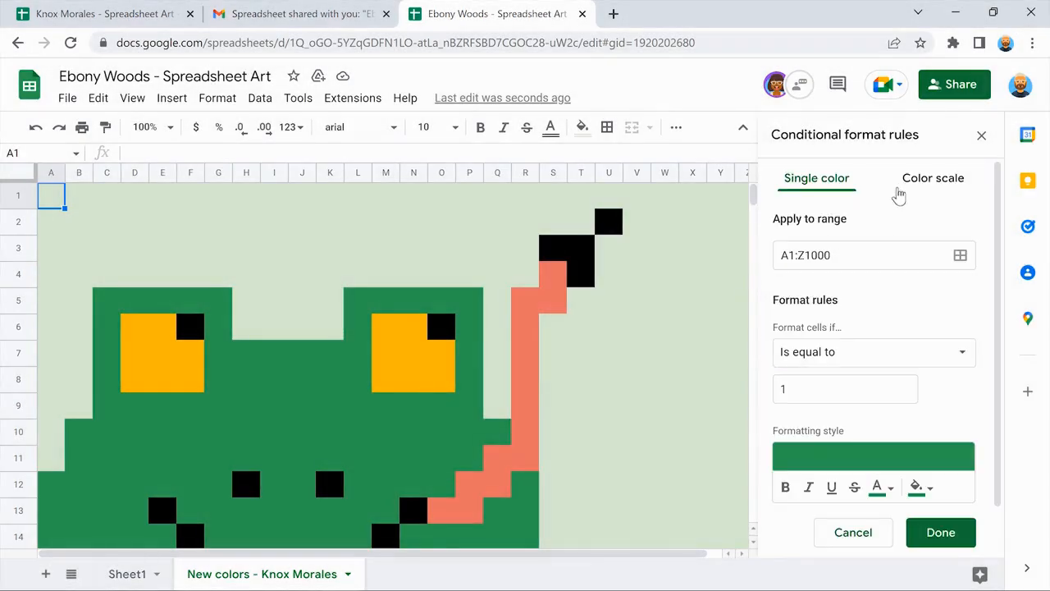
pyautogui.scroll(-1, 983, 314)
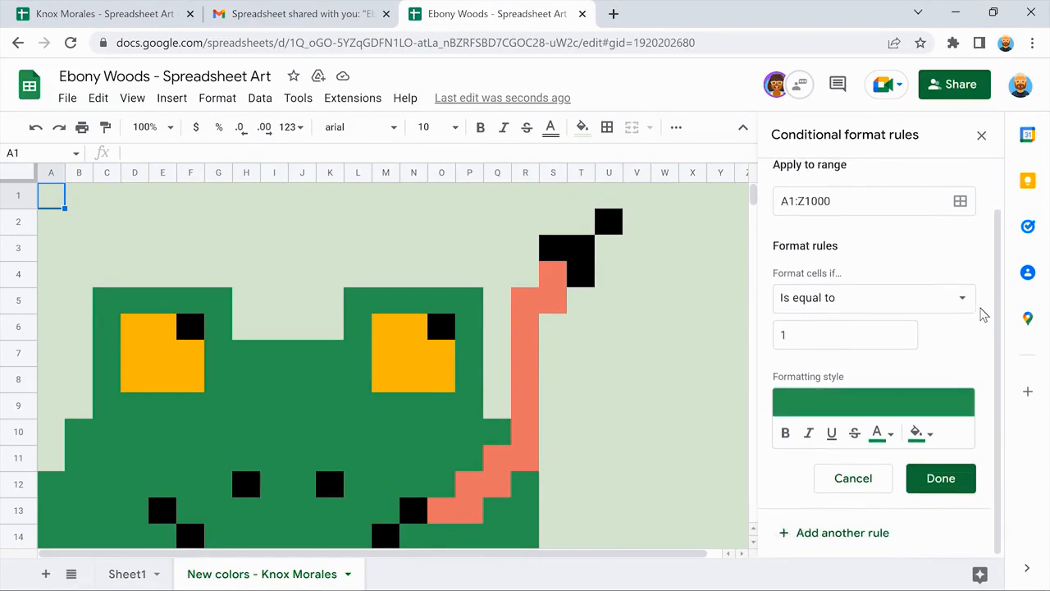
pyautogui.click(918, 432)
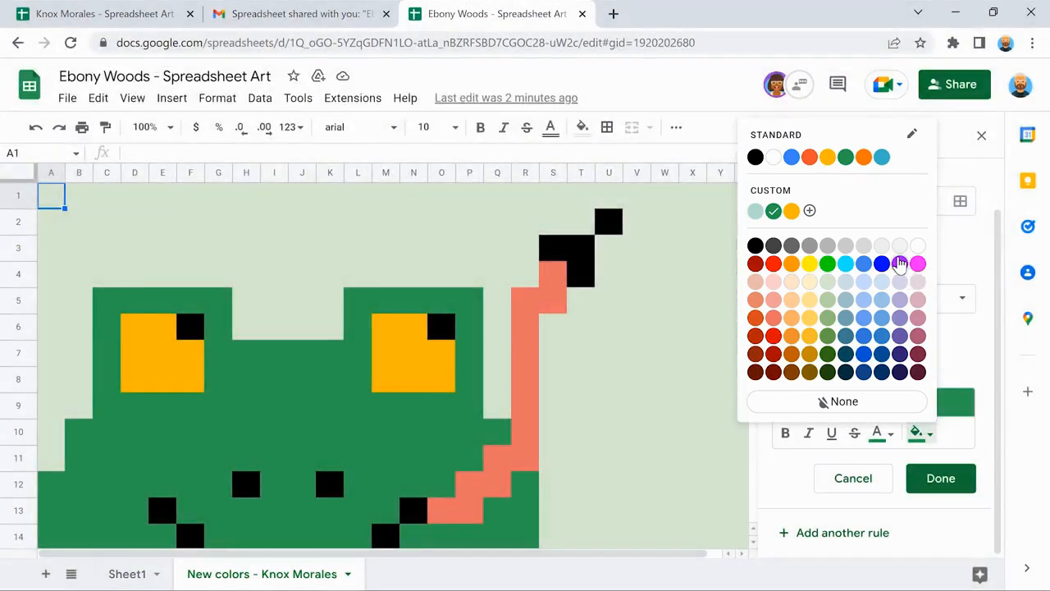
pyautogui.click(900, 262)
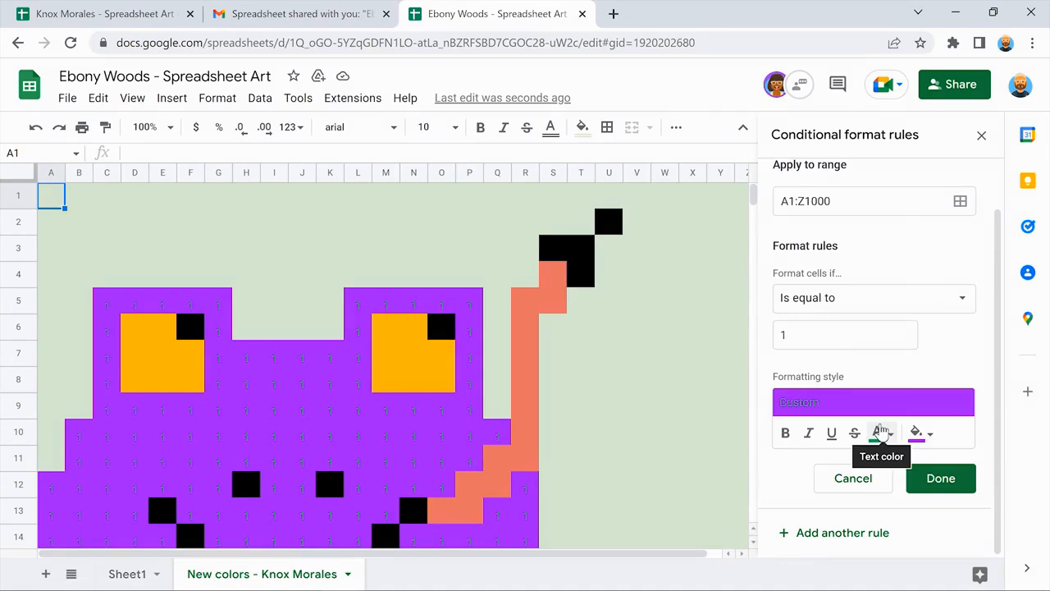
pyautogui.click(880, 432)
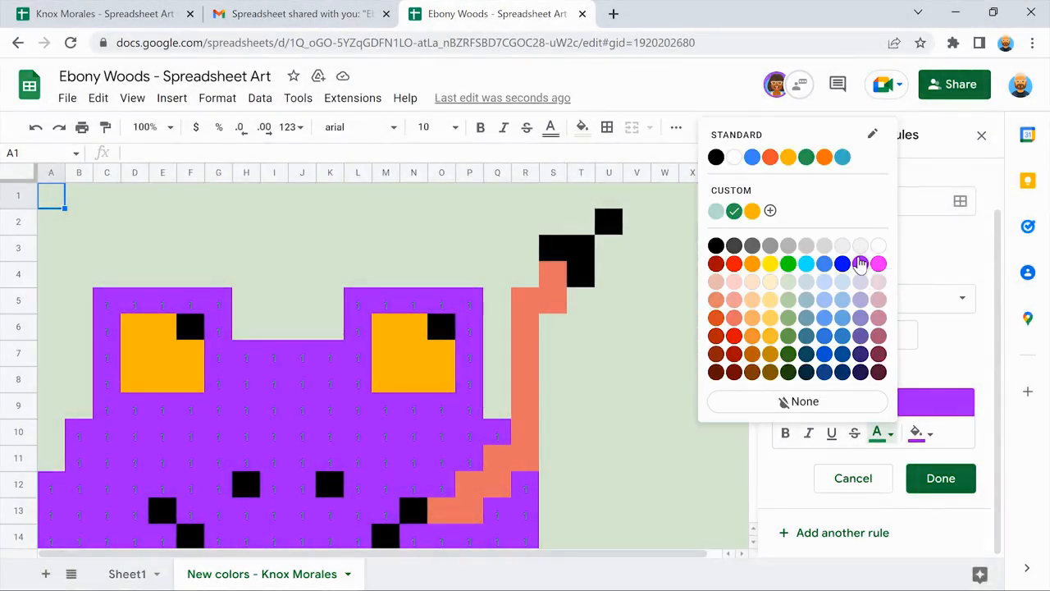
pyautogui.click(859, 262)
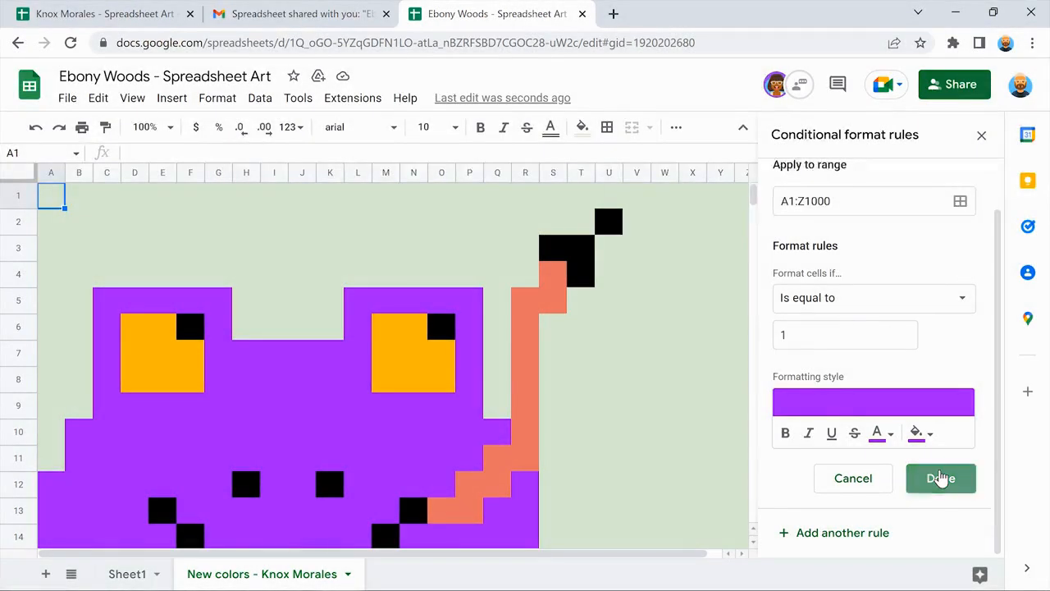
pyautogui.click(940, 479)
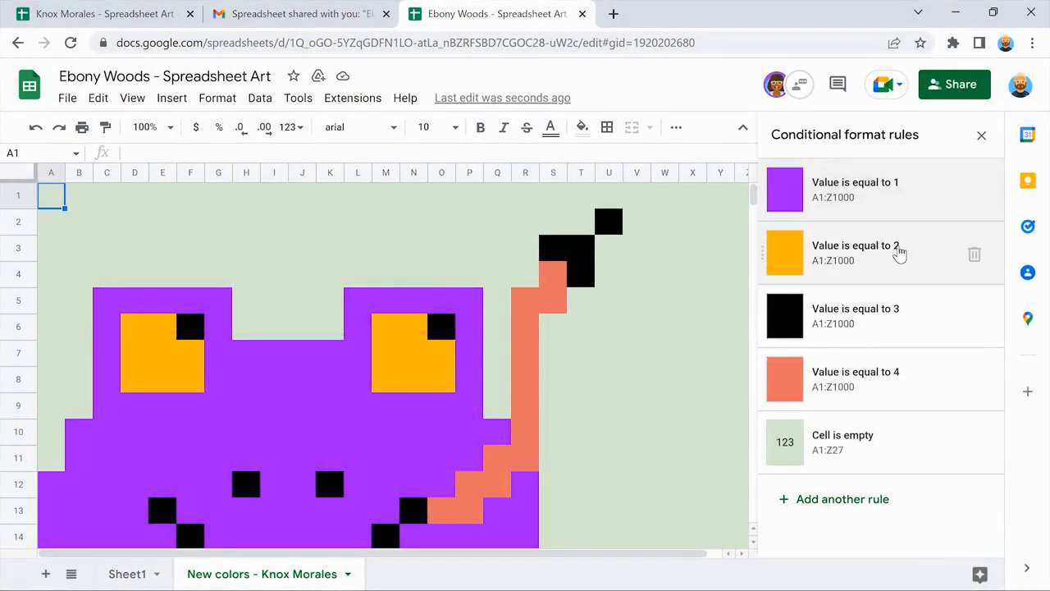
# Change the rule for value 2 to cyan fill and cyan text to hide the digits.
pyautogui.click(899, 255)
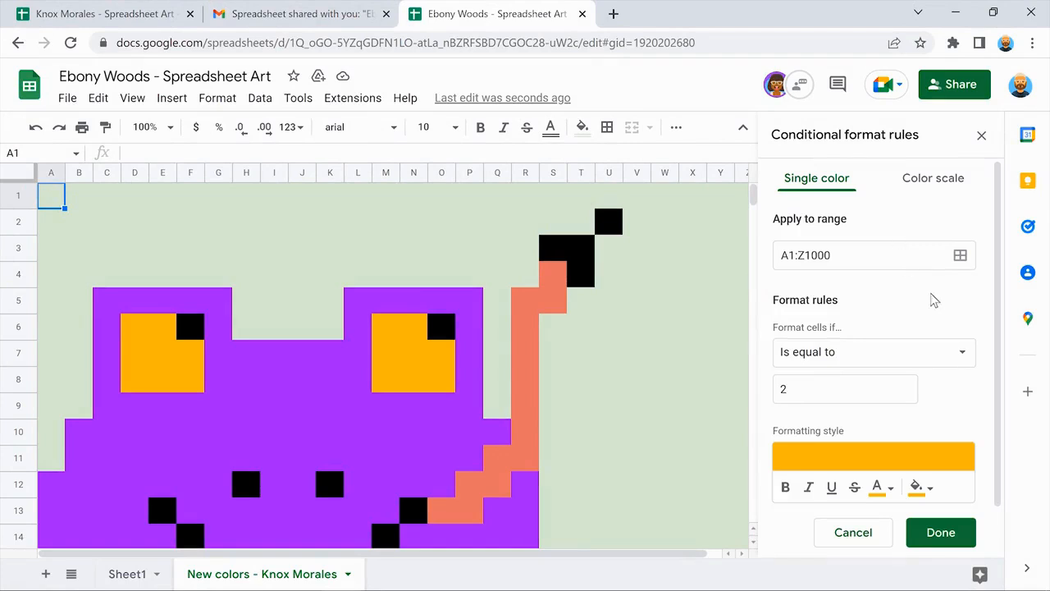
pyautogui.scroll(-1, 985, 325)
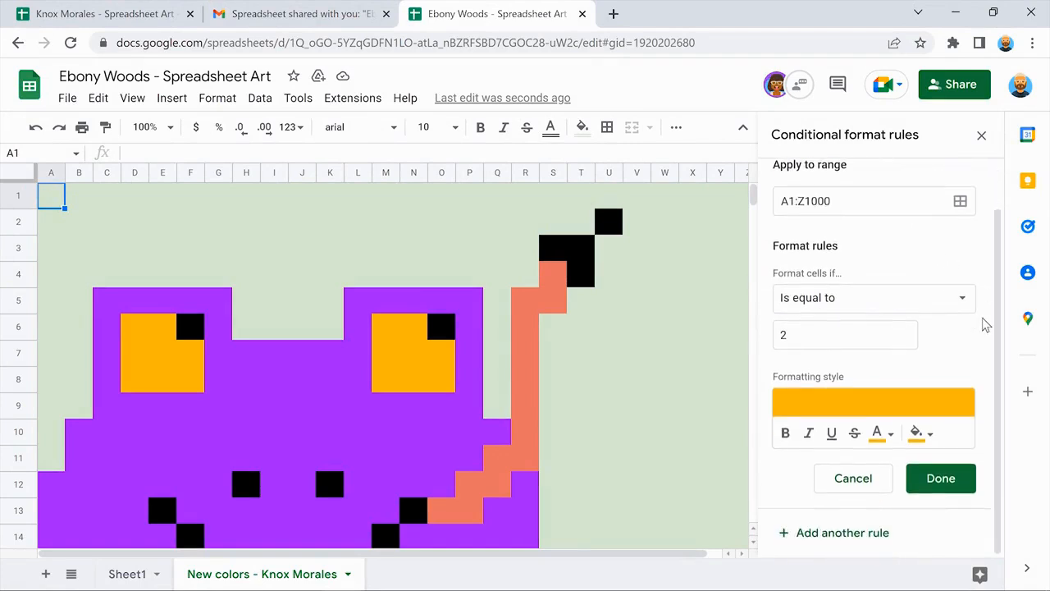
pyautogui.click(917, 433)
pyautogui.click(846, 262)
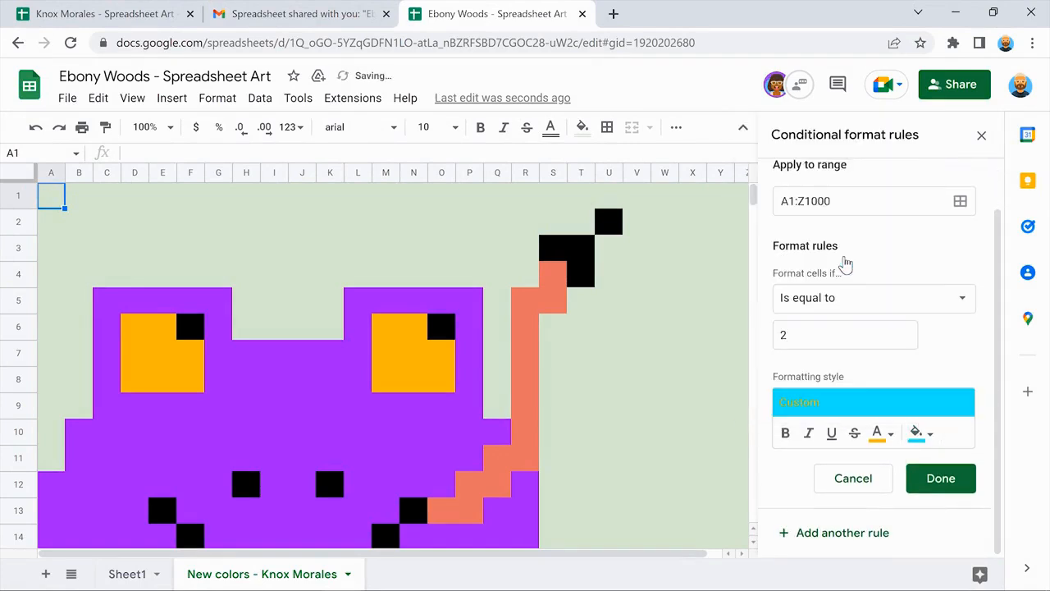
pyautogui.click(877, 432)
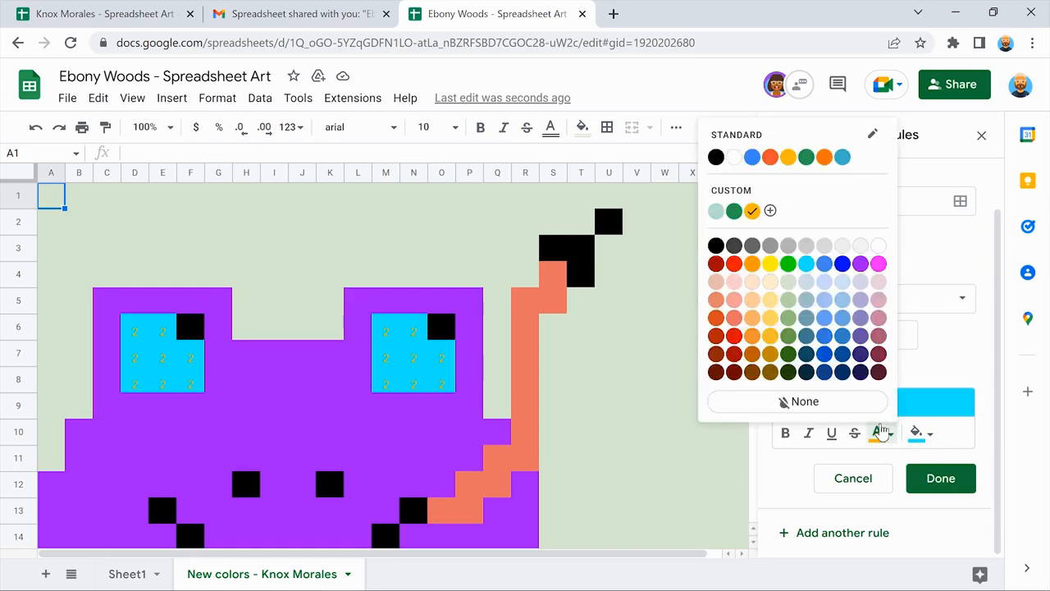
pyautogui.click(806, 263)
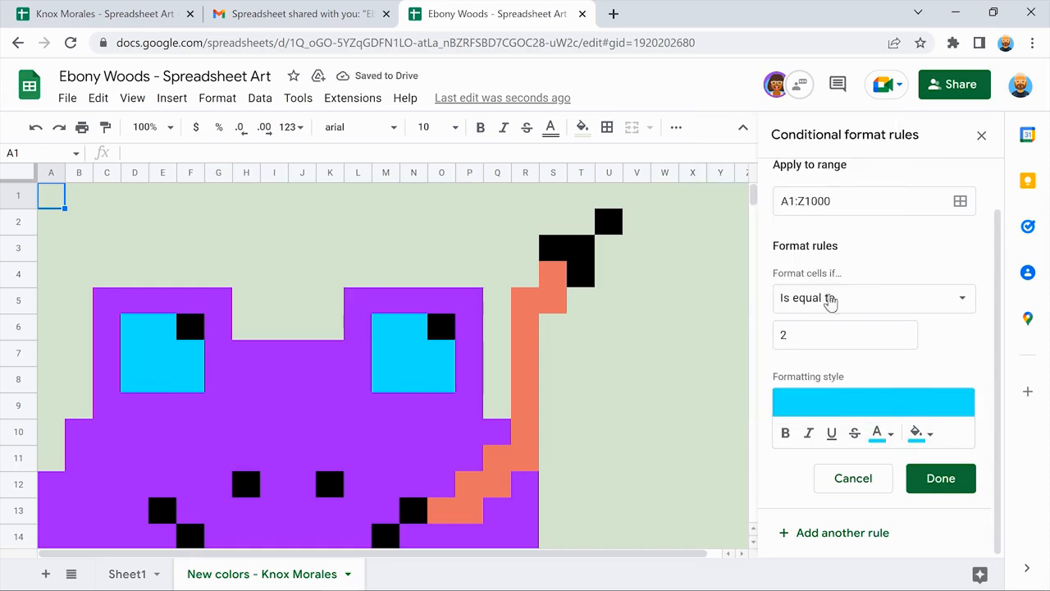
pyautogui.click(941, 478)
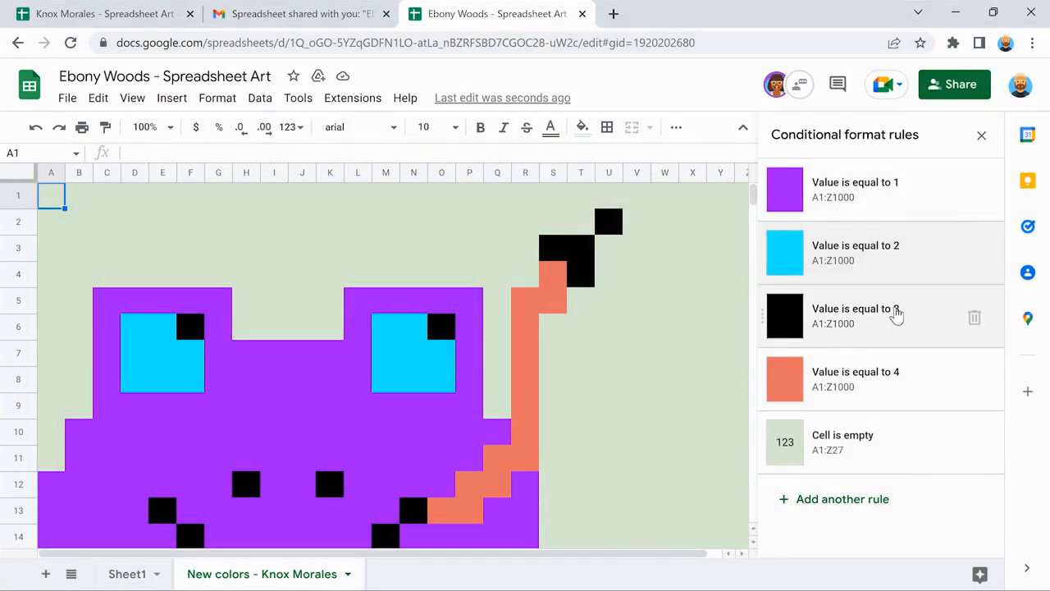
# Set the rule for value 3 to blue fill and blue text.
pyautogui.click(898, 314)
pyautogui.scroll(-1, 985, 393)
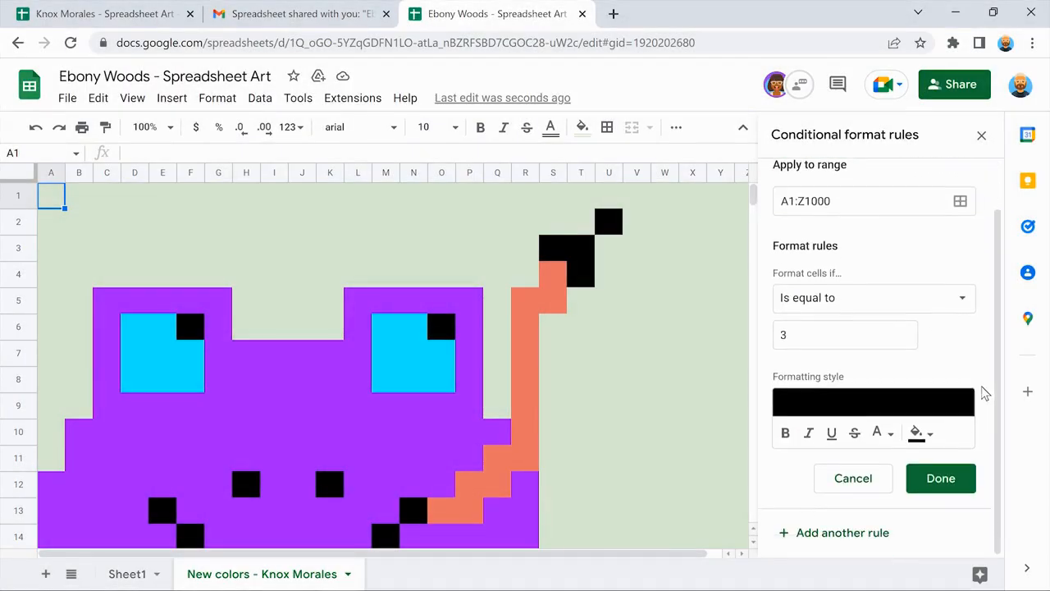
pyautogui.click(918, 432)
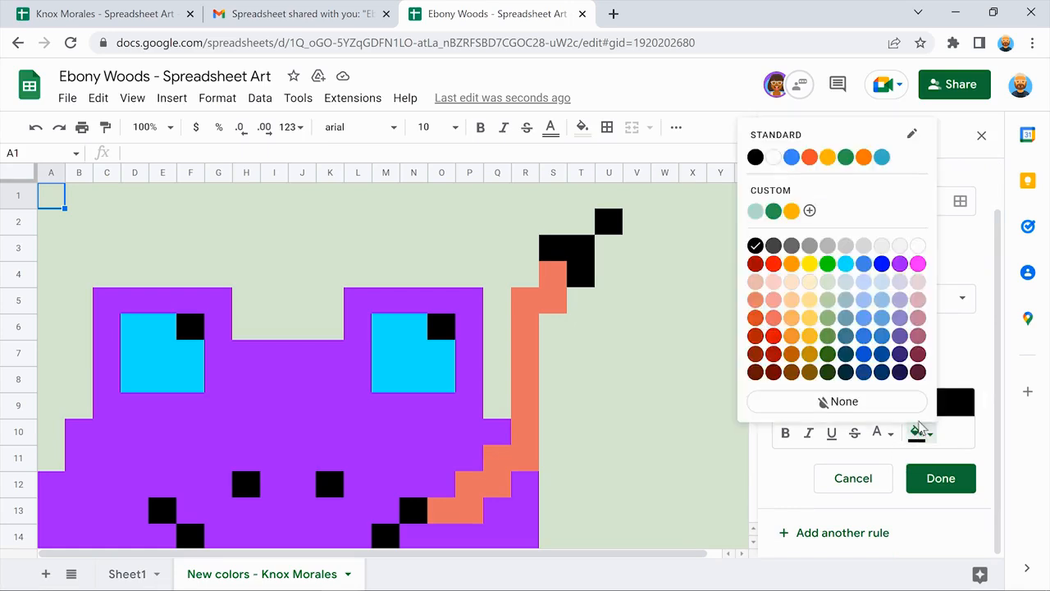
pyautogui.click(881, 264)
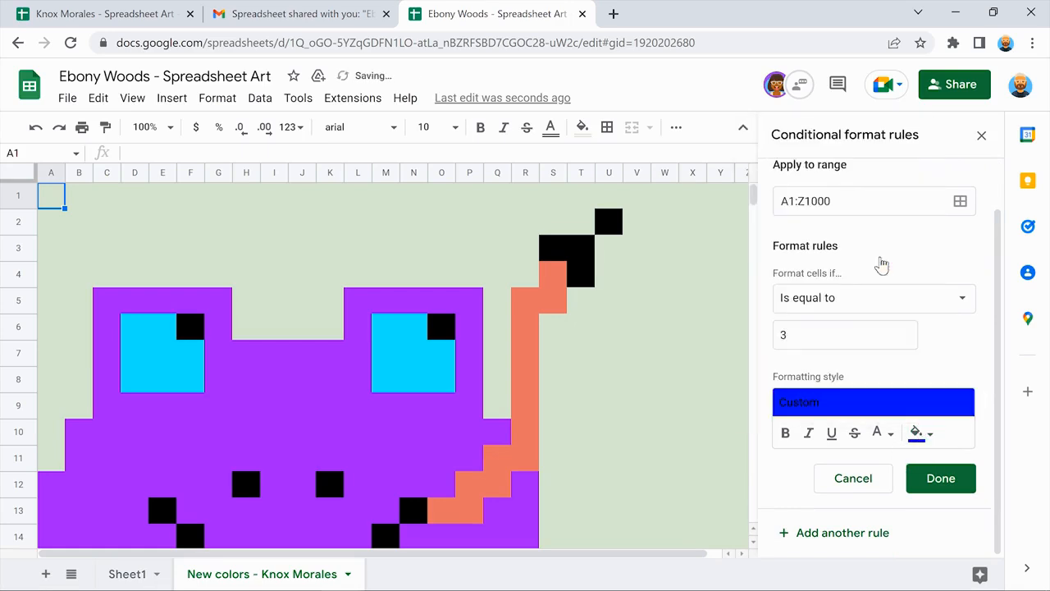
pyautogui.click(878, 432)
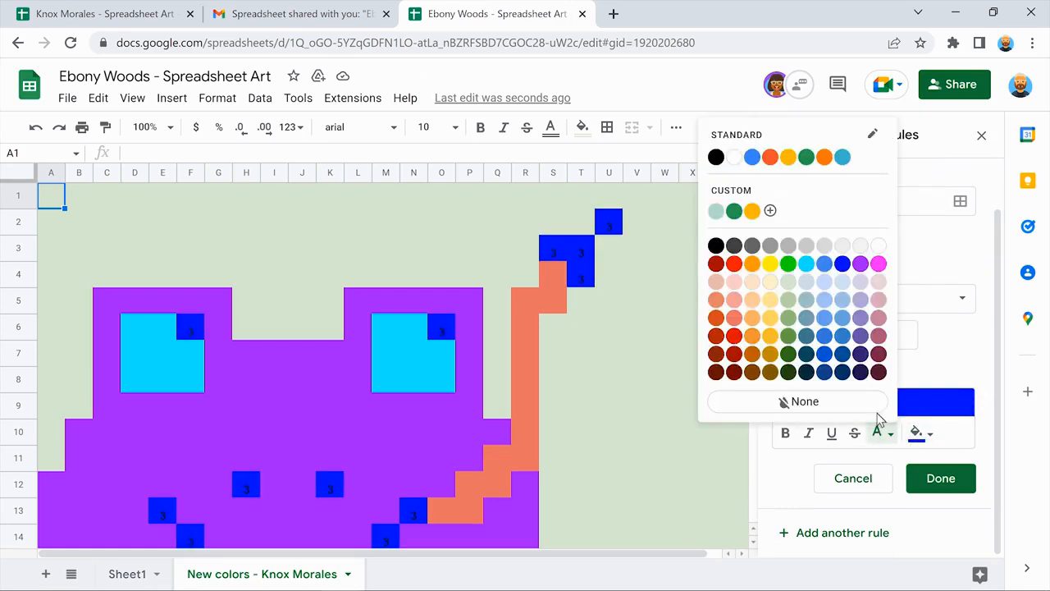
pyautogui.click(844, 267)
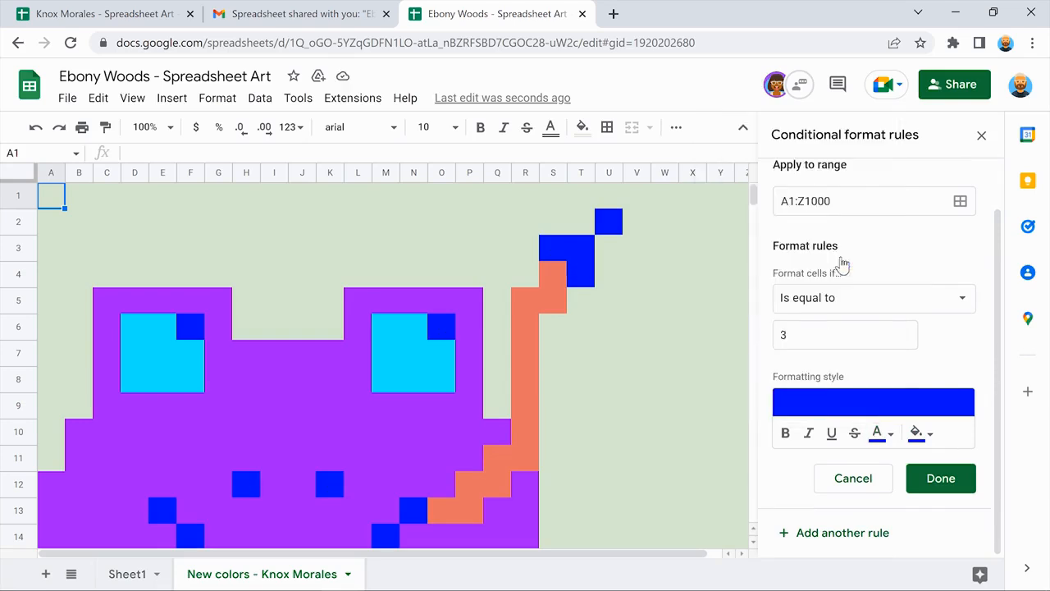
pyautogui.click(941, 477)
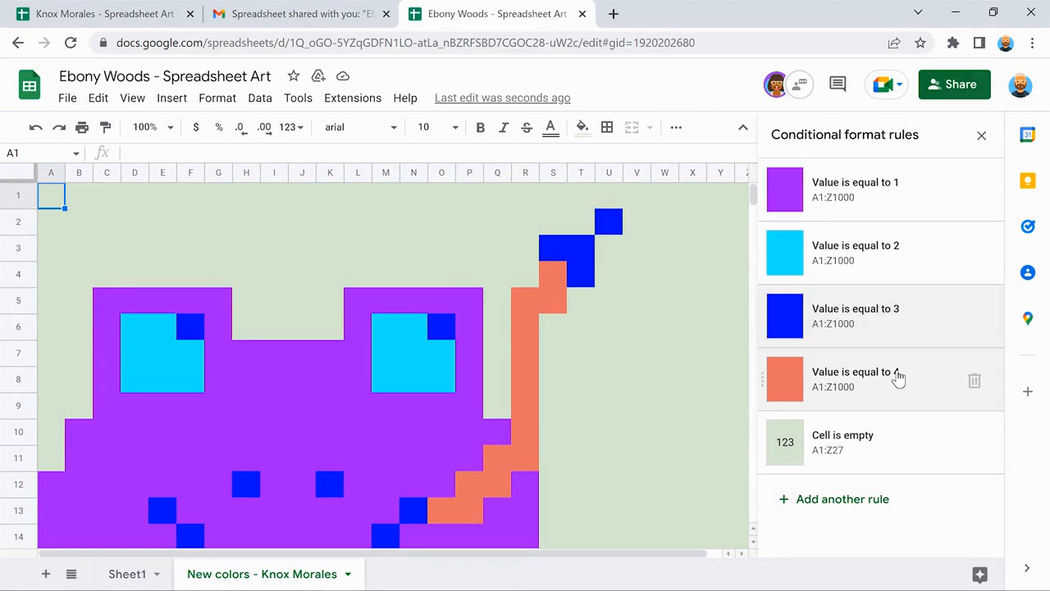
# Set the rule for value 4 to pink fill and pink text.
pyautogui.click(898, 378)
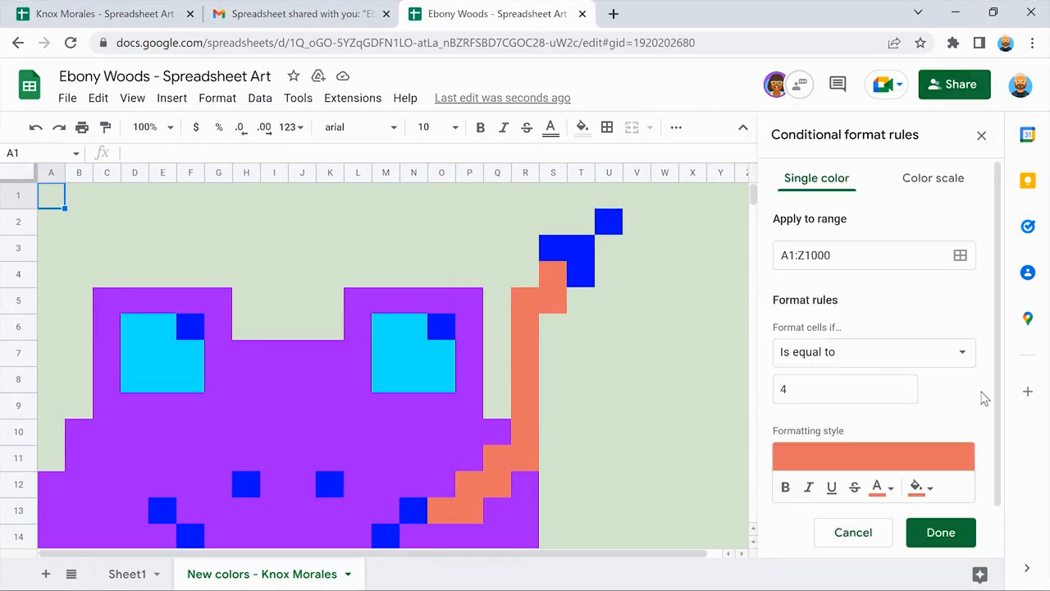
pyautogui.scroll(-1, 984, 397)
pyautogui.click(919, 432)
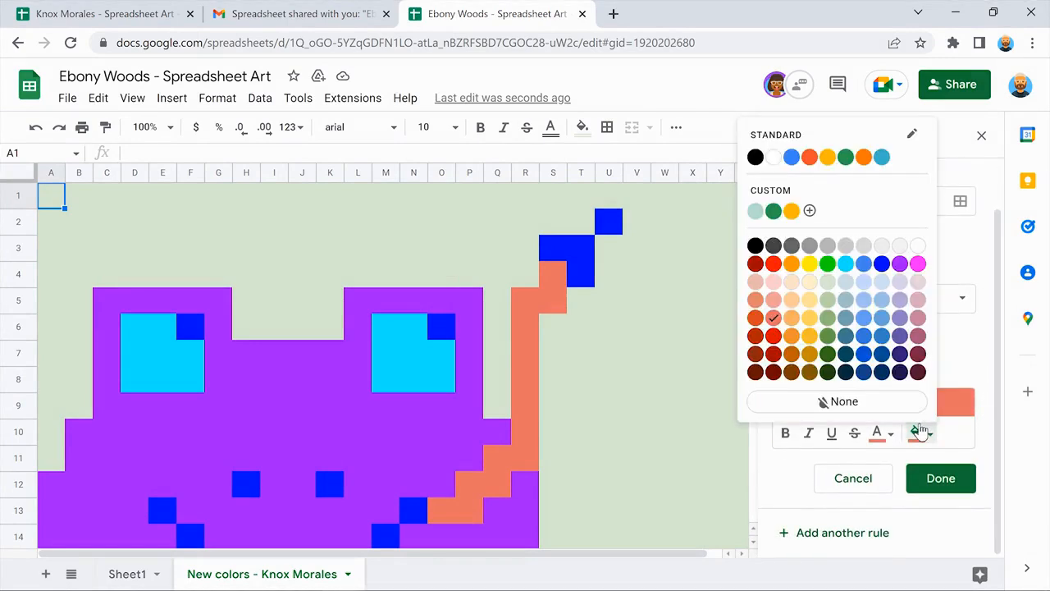
pyautogui.click(918, 263)
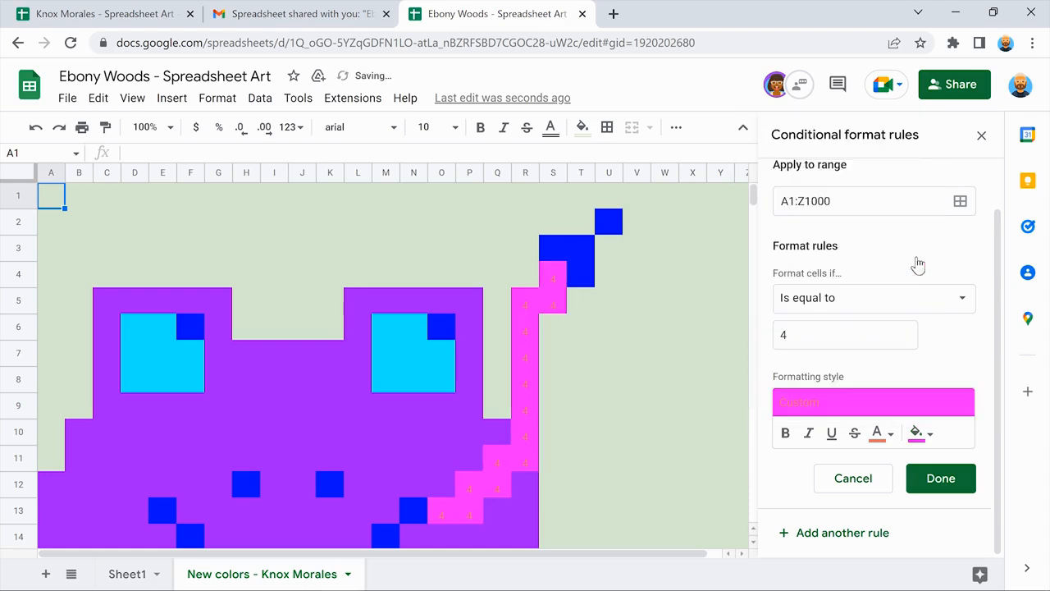
pyautogui.click(880, 433)
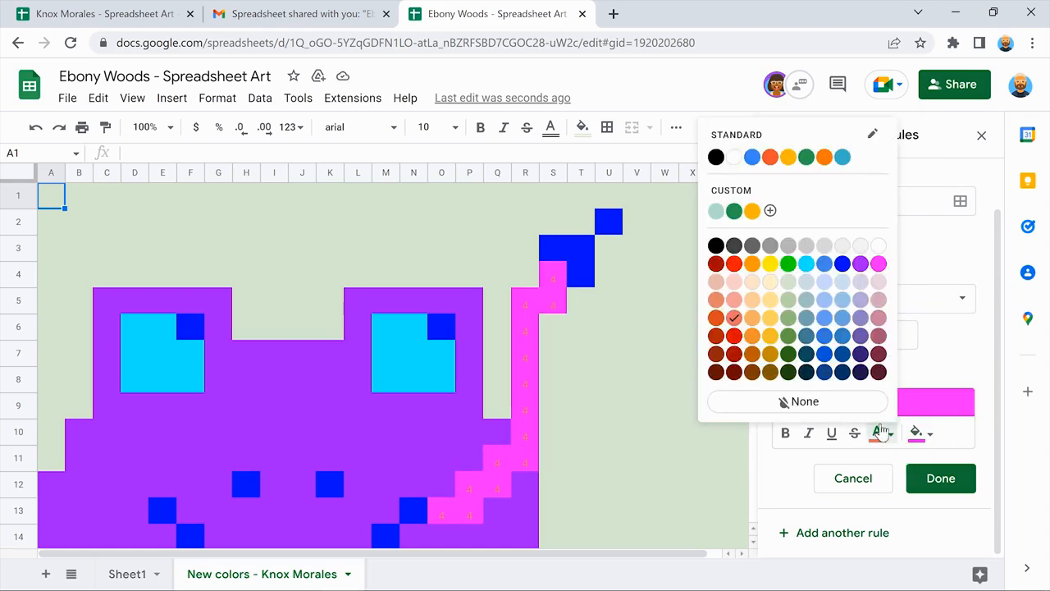
pyautogui.click(879, 263)
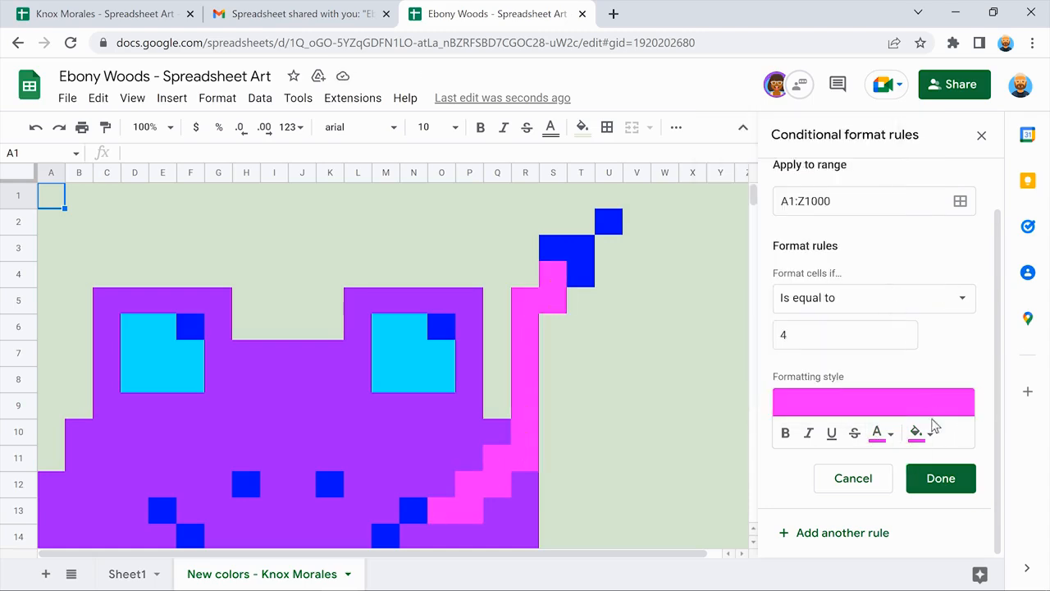
pyautogui.click(941, 478)
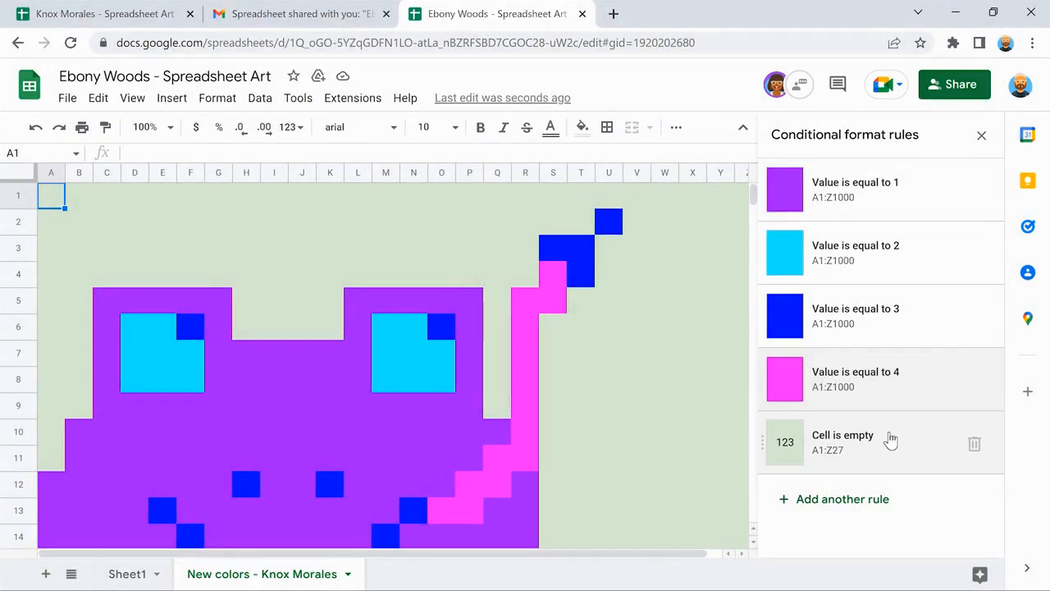
# Set the empty-cells rule to light grey fill and light grey text.
pyautogui.click(891, 441)
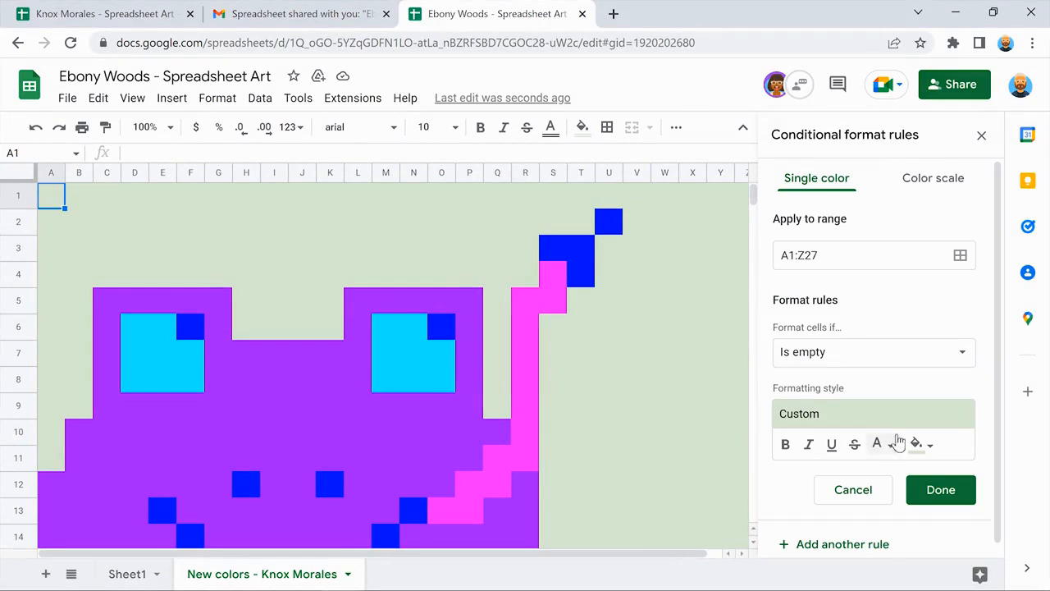
pyautogui.click(919, 443)
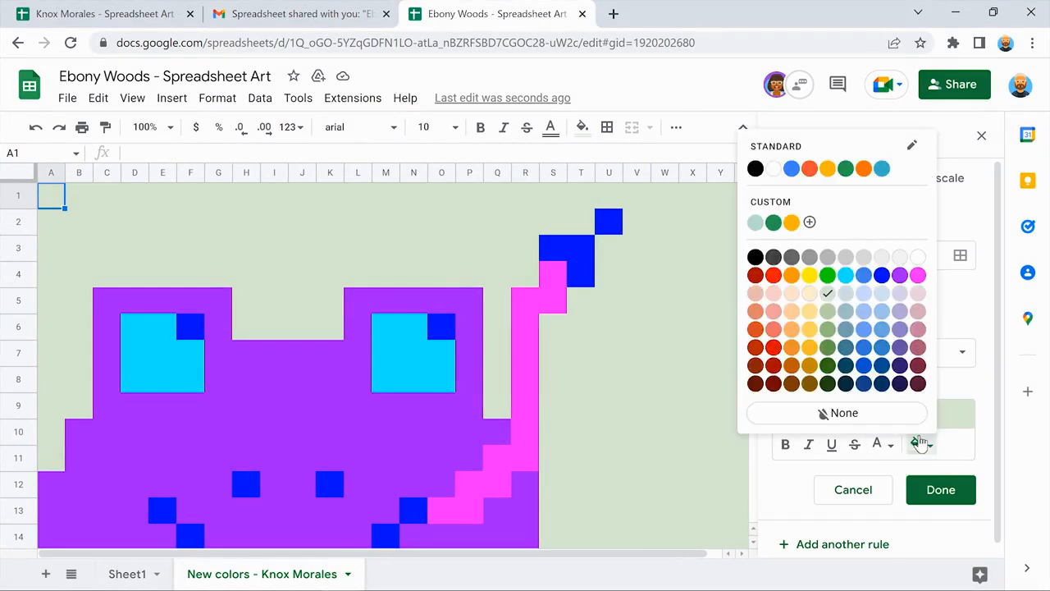
pyautogui.click(864, 256)
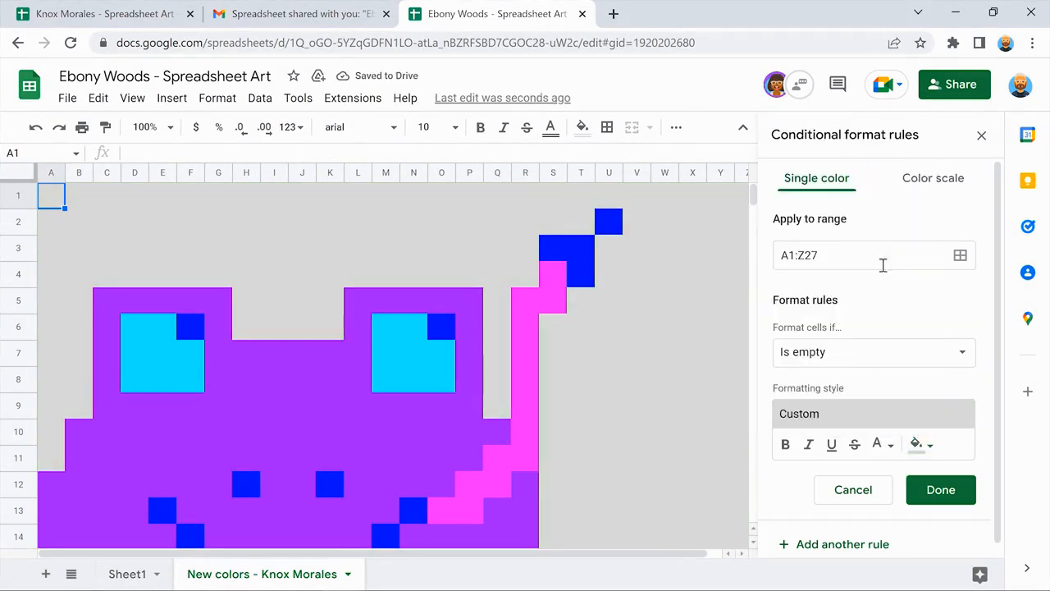
pyautogui.click(881, 443)
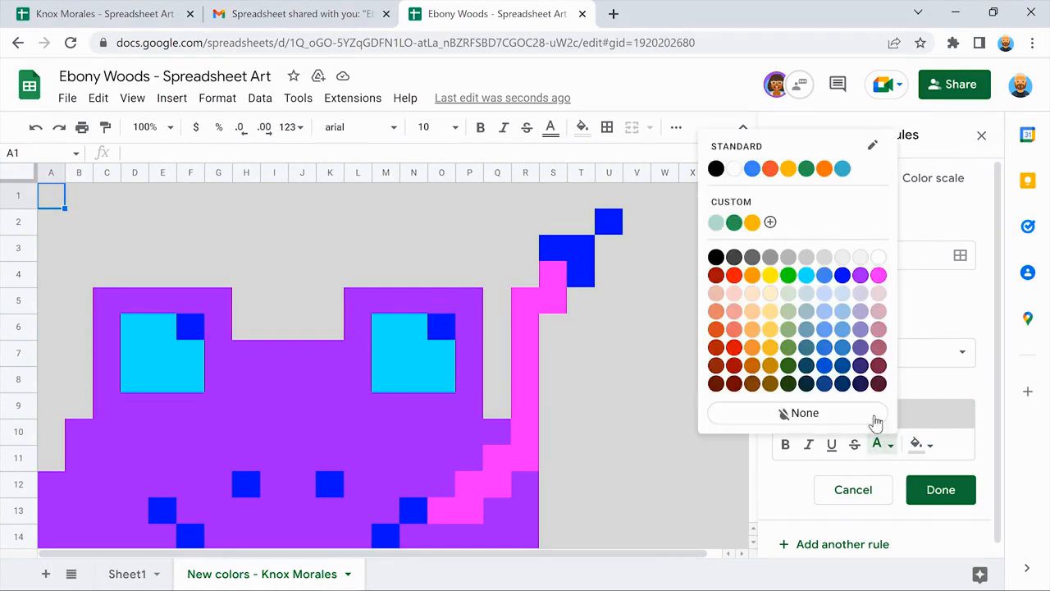
pyautogui.click(824, 258)
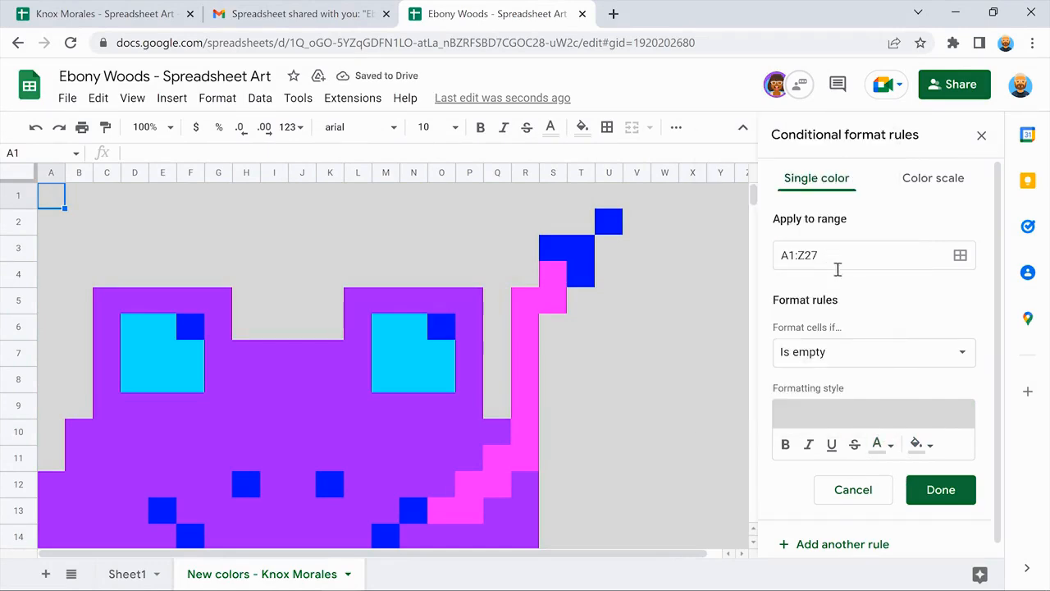
pyautogui.click(939, 488)
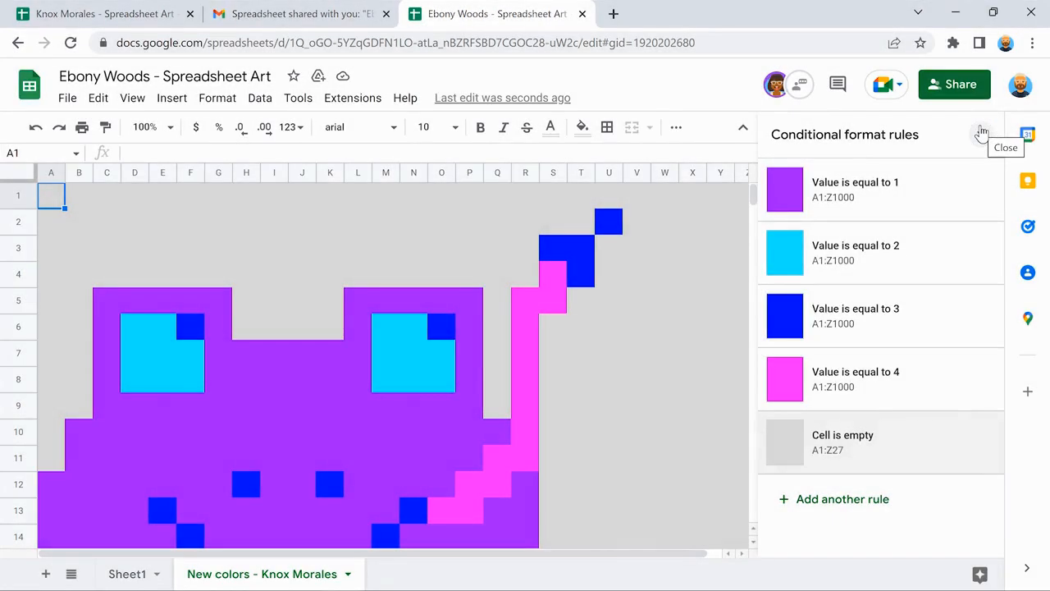
# Close the conditional format rules and compare the purple frog with Sheet1's original green frog.
pyautogui.click(981, 133)
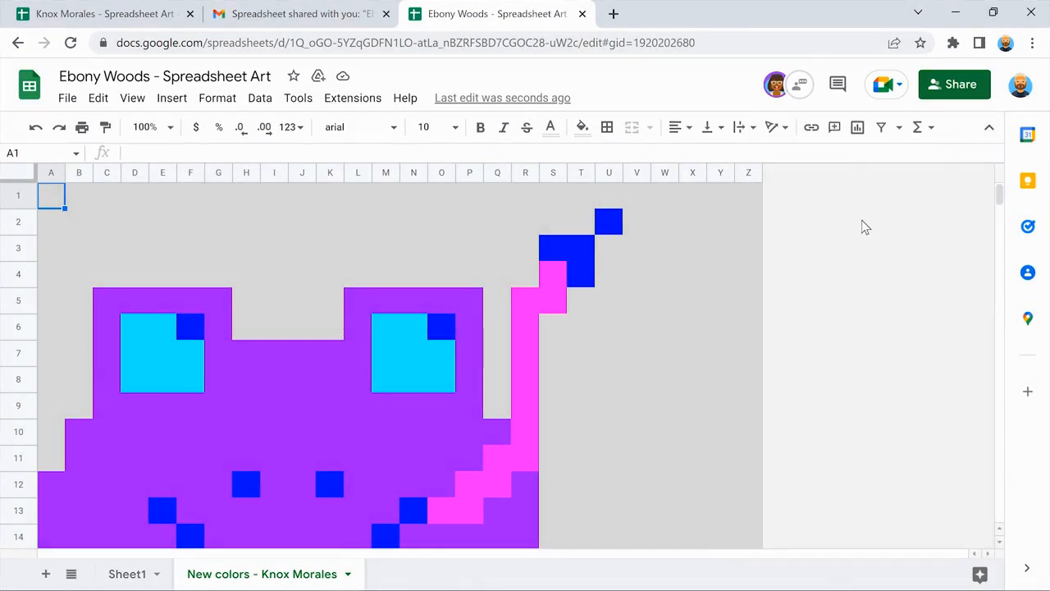
pyautogui.scroll(-5, 861, 220)
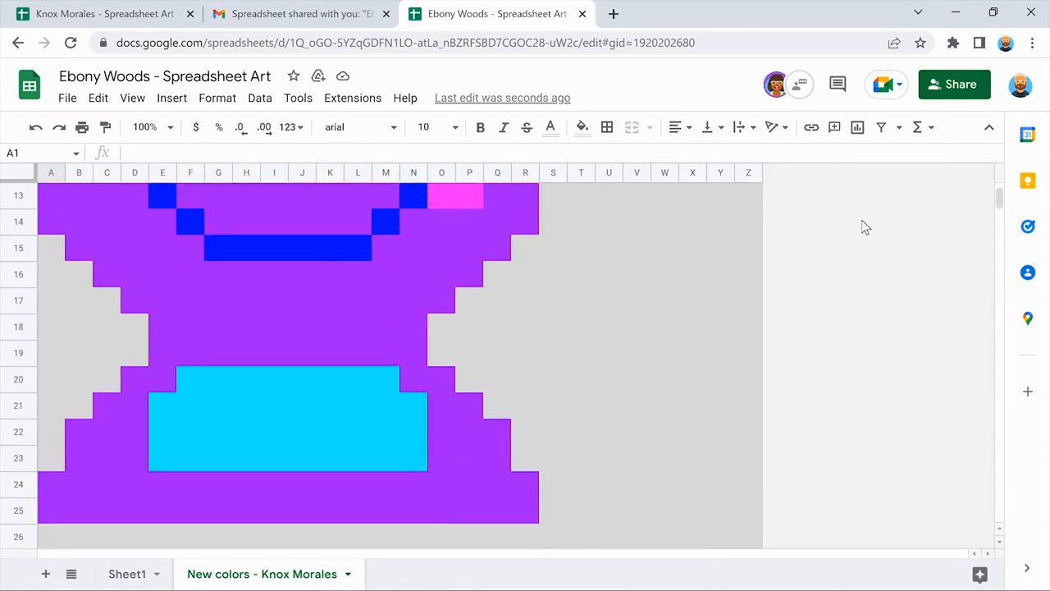
pyautogui.scroll(5, 862, 220)
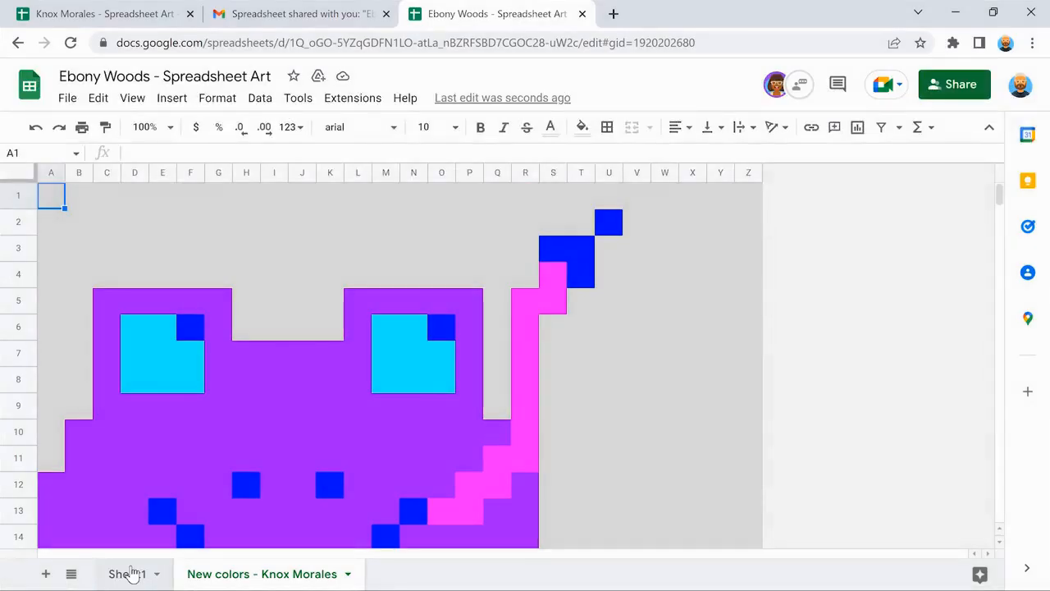
pyautogui.click(131, 573)
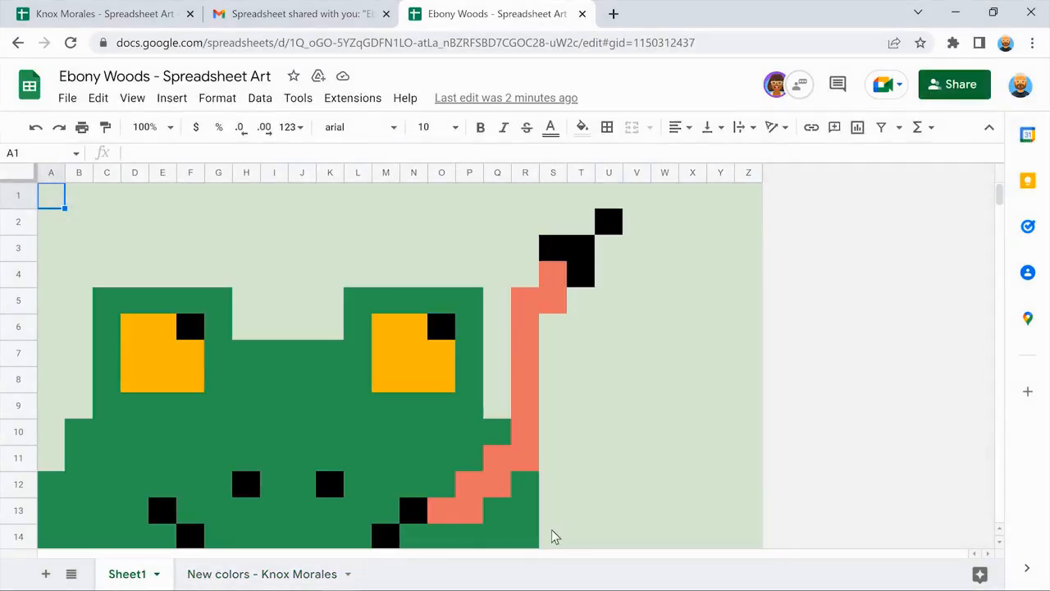
pyautogui.scroll(-3, 784, 436)
pyautogui.scroll(-5, 783, 436)
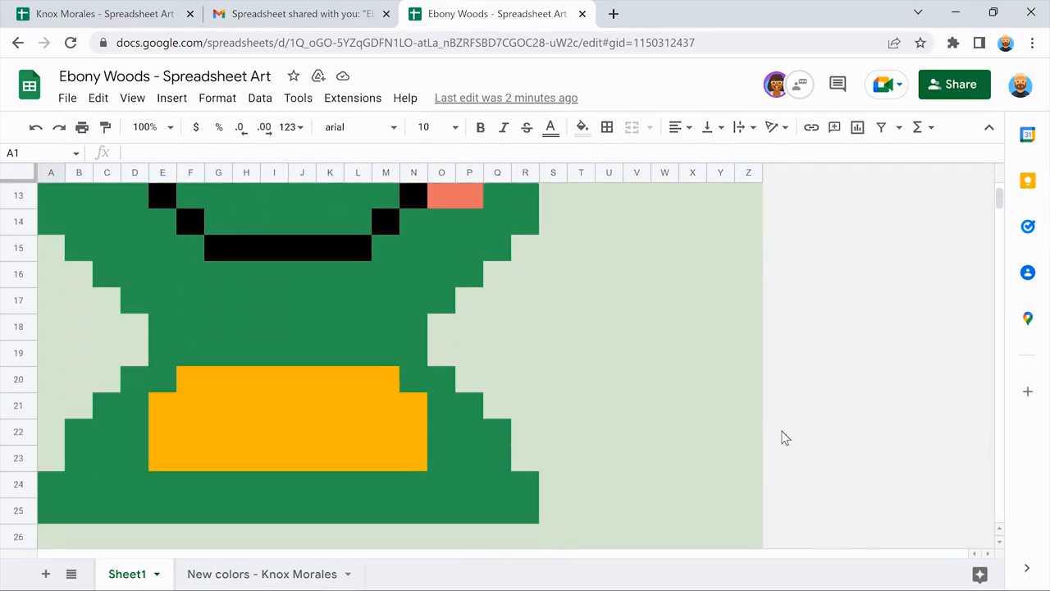
pyautogui.scroll(6, 784, 436)
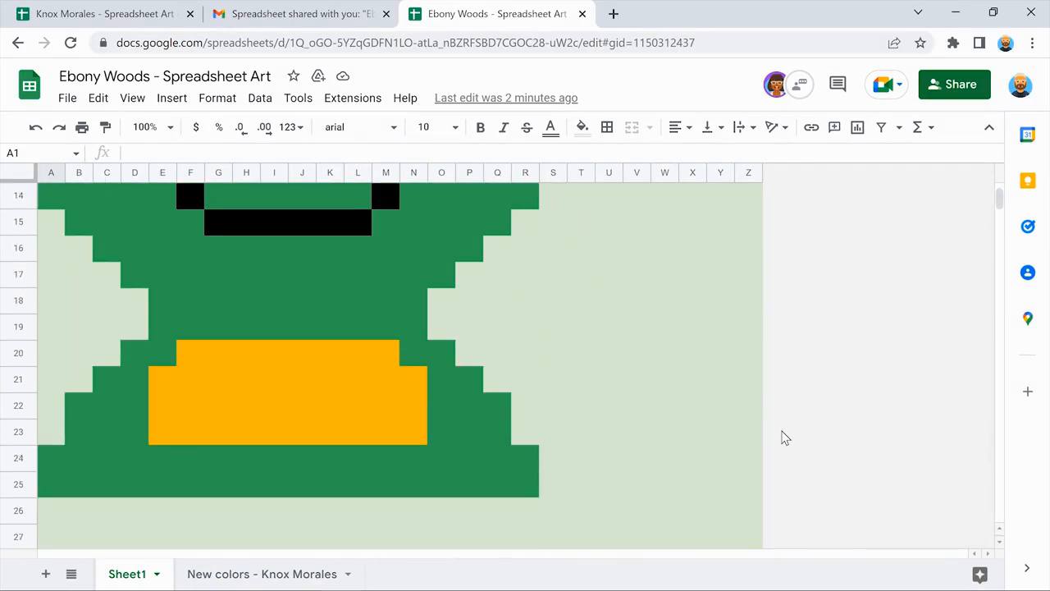
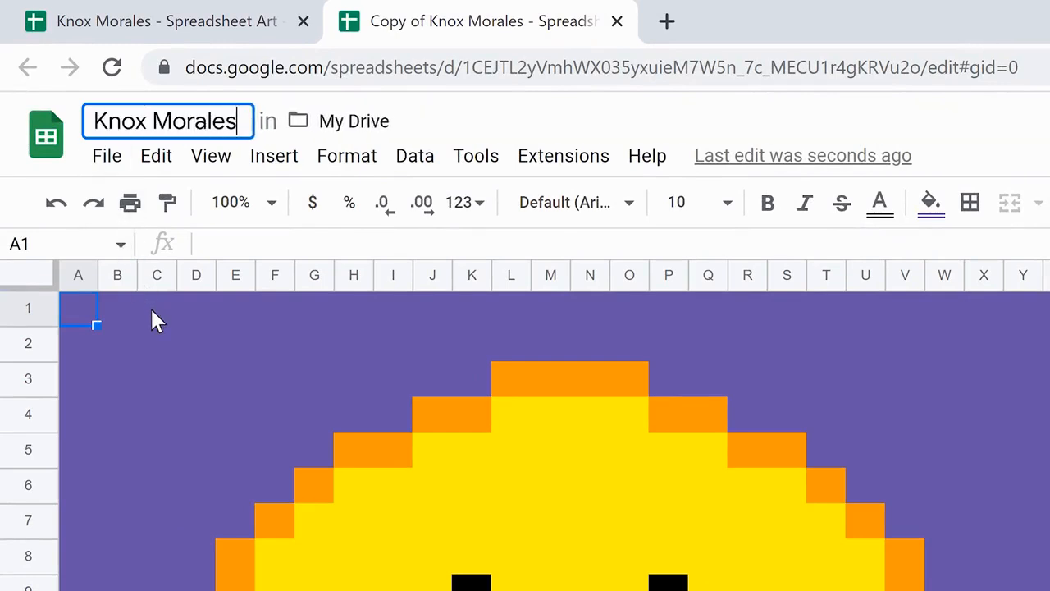
# Rename the copy to the owner's name followed by '- Spreadsheet Art Custom Colors'.
pyautogui.write(' - Spreadsheet Art Custom Colors')
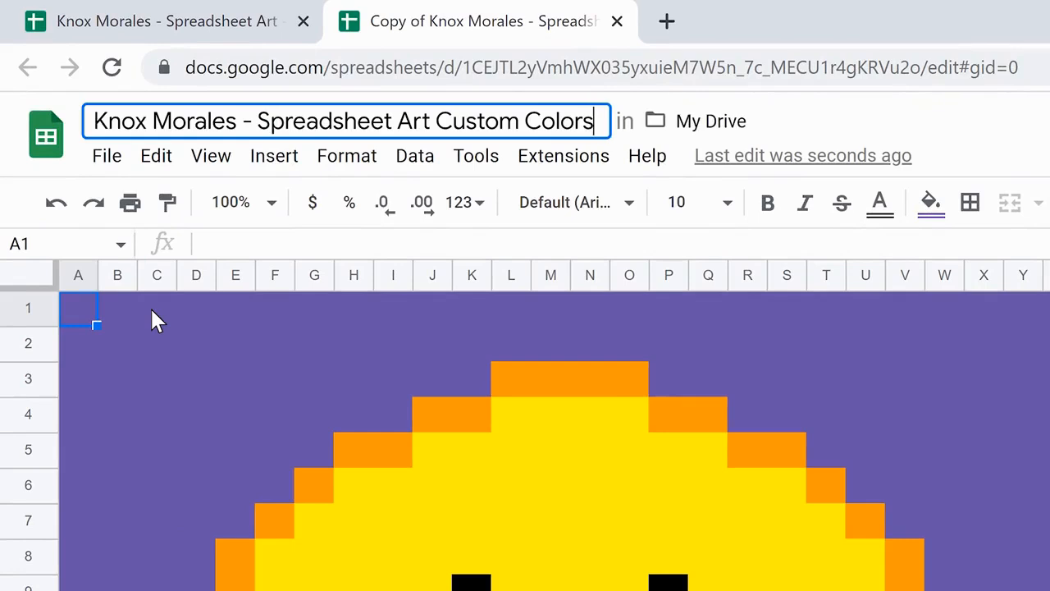
pyautogui.press('Return')
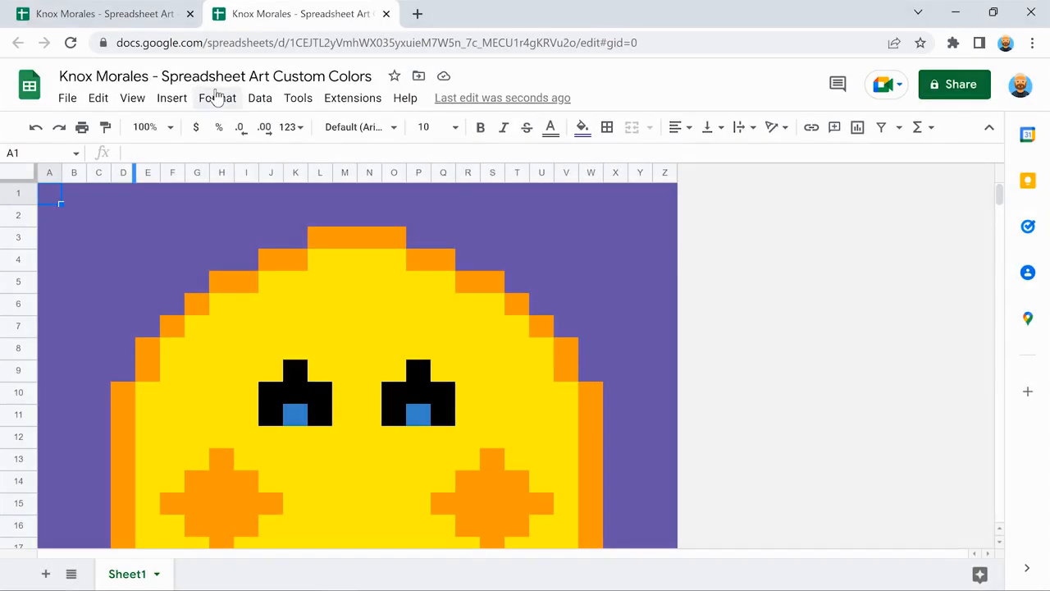
# Give the 'equal to 1' rule a custom red #e41f1f fill and matching red text, then save it.
pyautogui.click(215, 97)
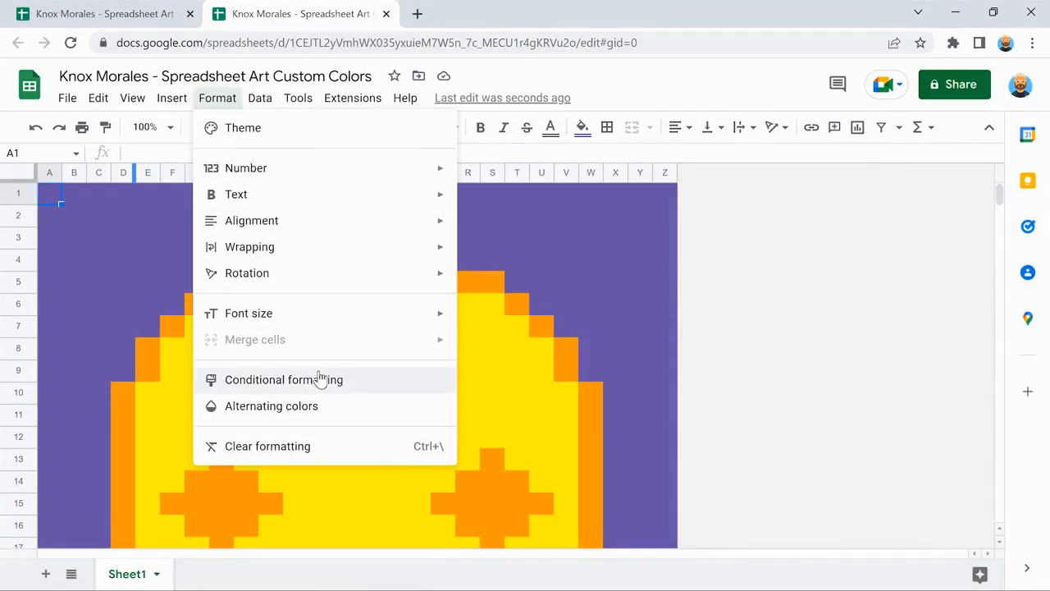
pyautogui.click(320, 379)
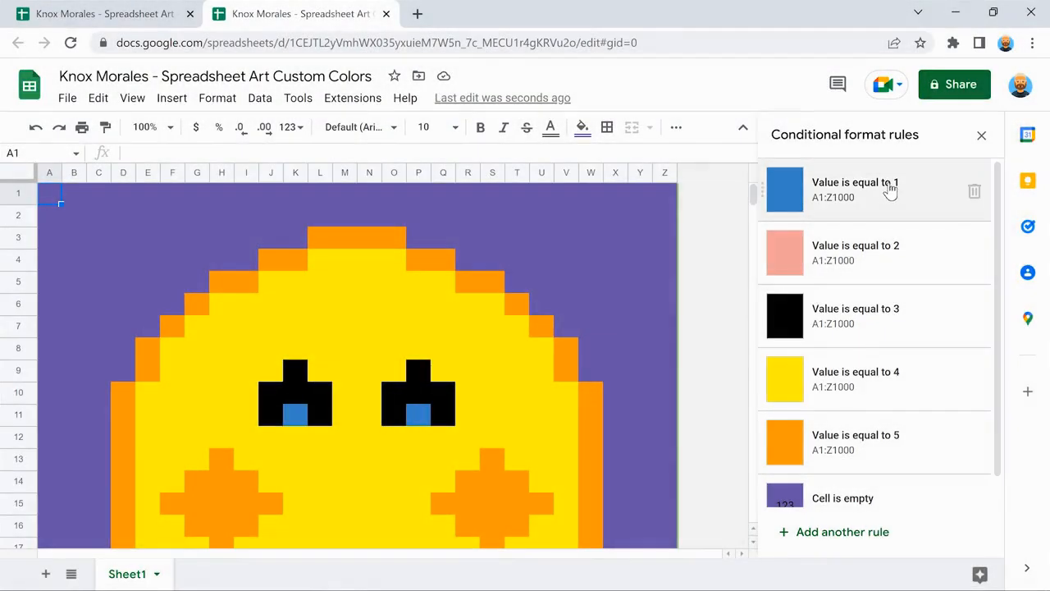
pyautogui.click(890, 190)
pyautogui.scroll(-2, 983, 305)
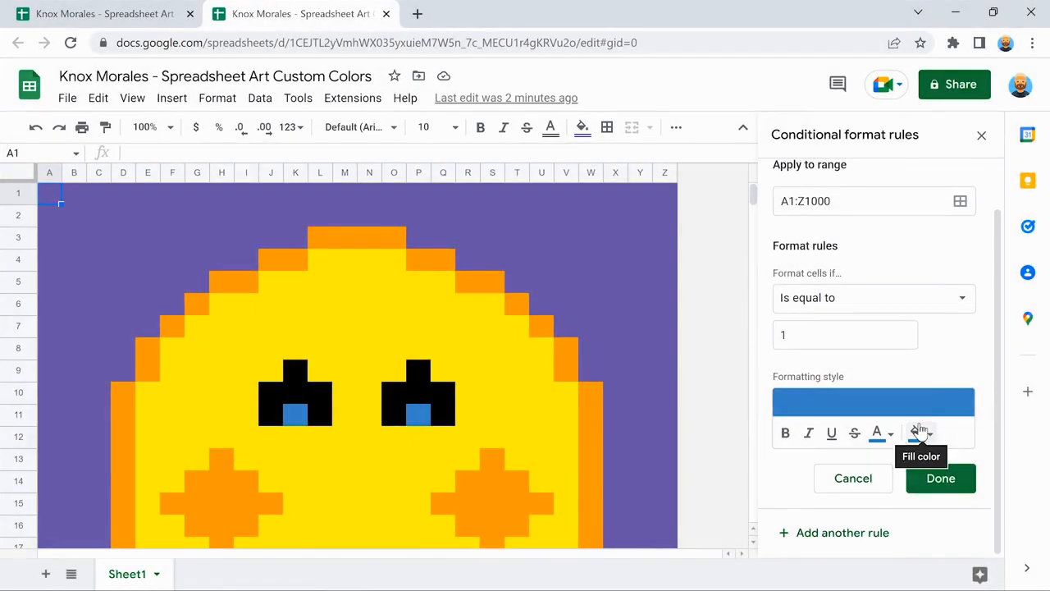
pyautogui.click(919, 432)
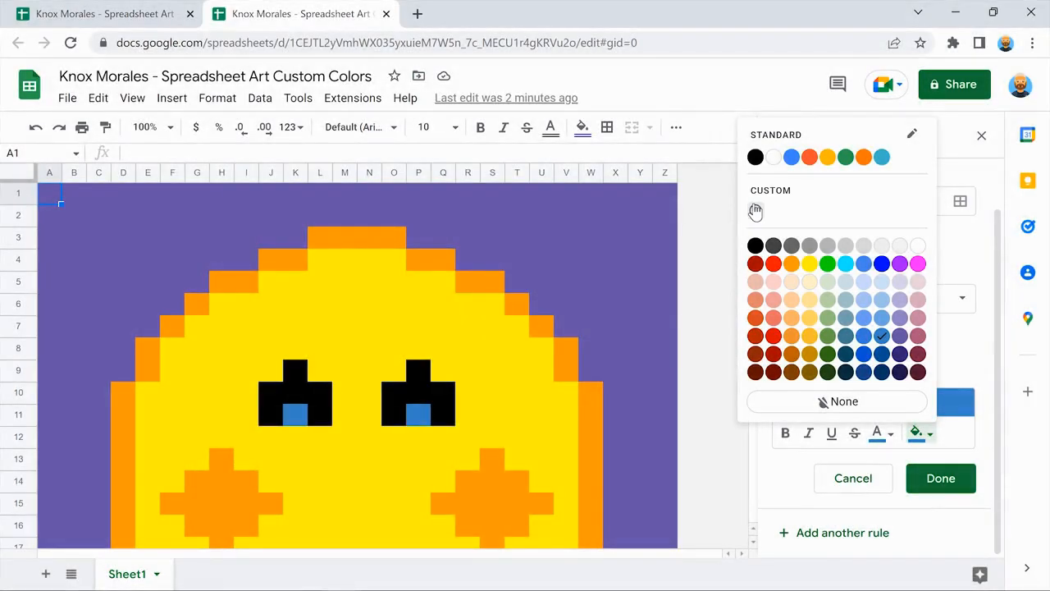
pyautogui.click(754, 211)
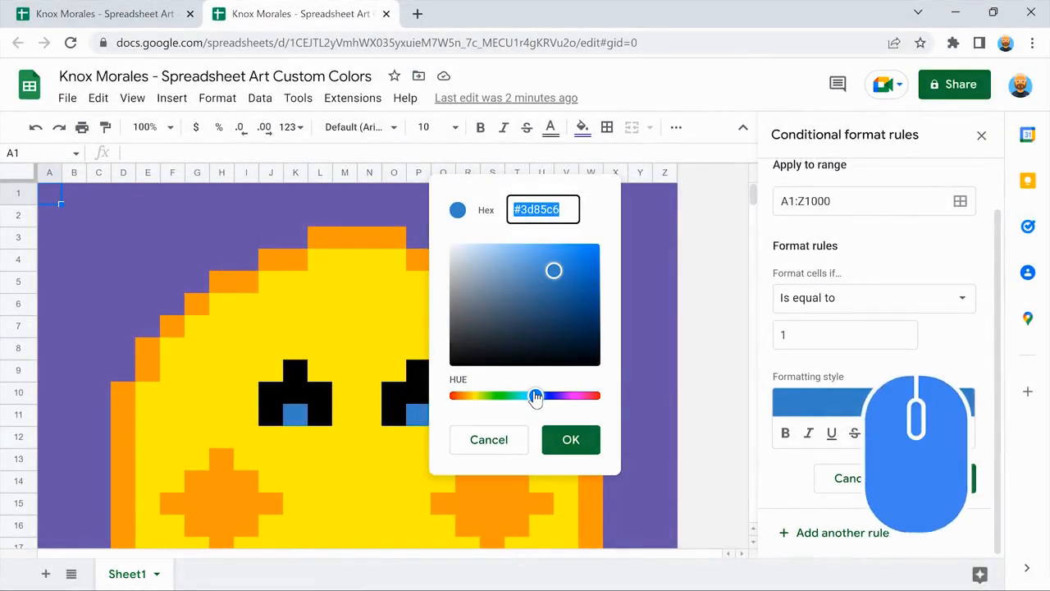
pyautogui.moveTo(535, 397); pyautogui.dragTo(592, 397)
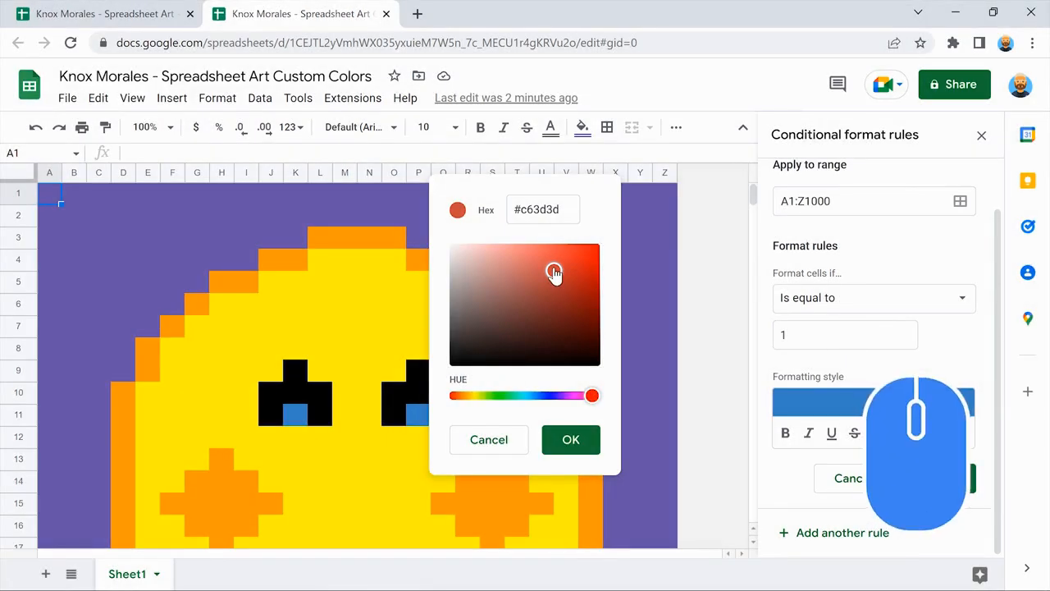
pyautogui.moveTo(554, 274); pyautogui.dragTo(580, 261)
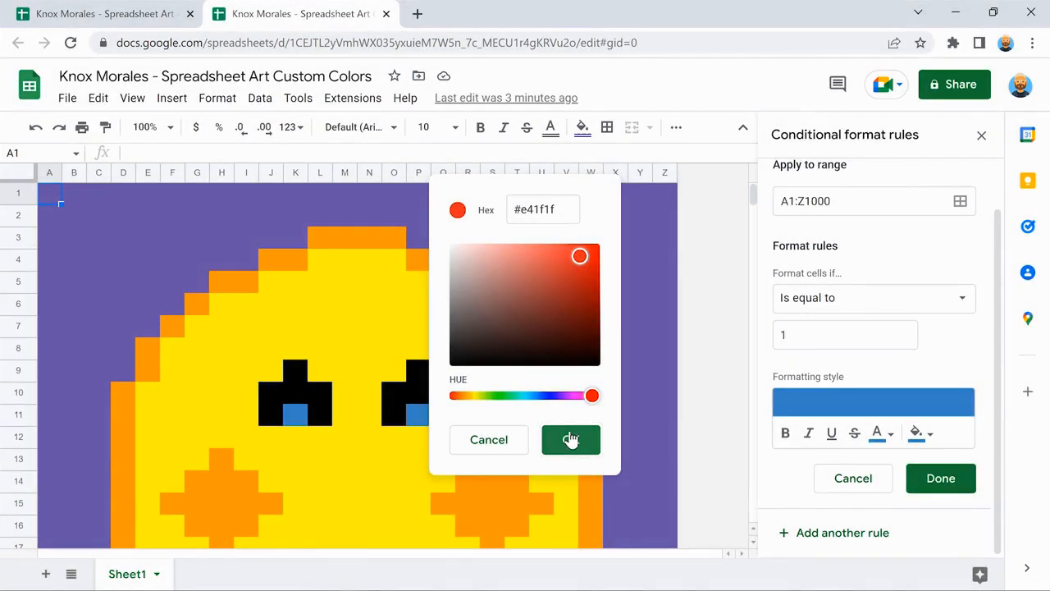
pyautogui.click(570, 440)
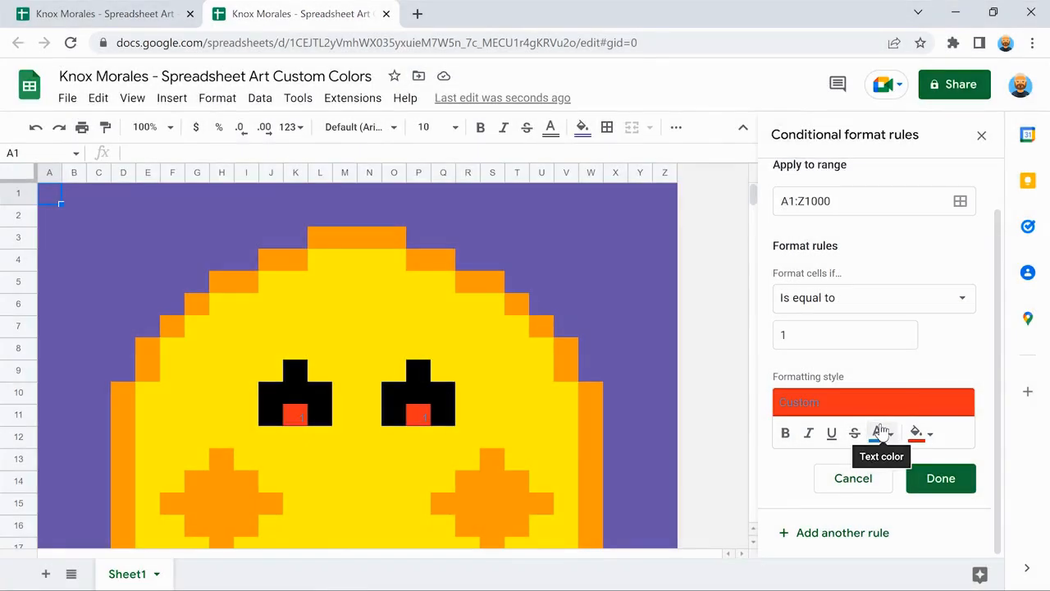
pyautogui.click(880, 432)
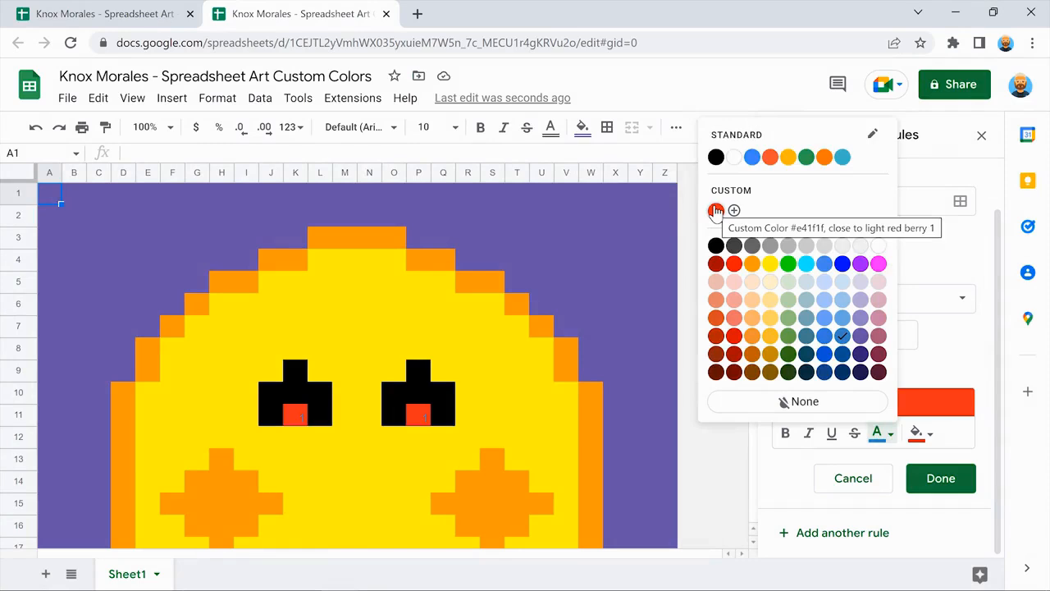
pyautogui.click(715, 211)
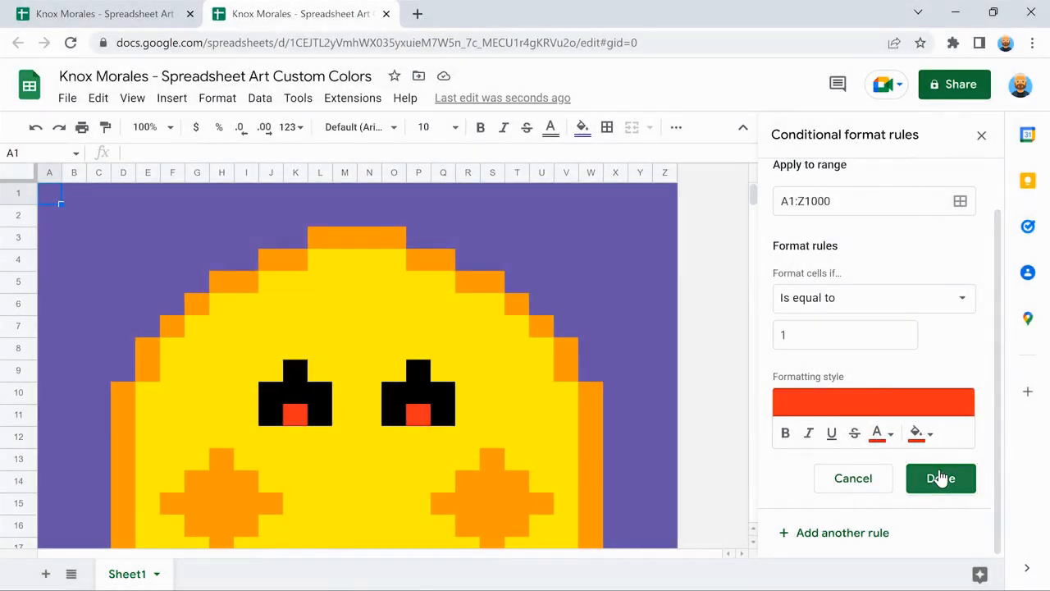
pyautogui.click(941, 478)
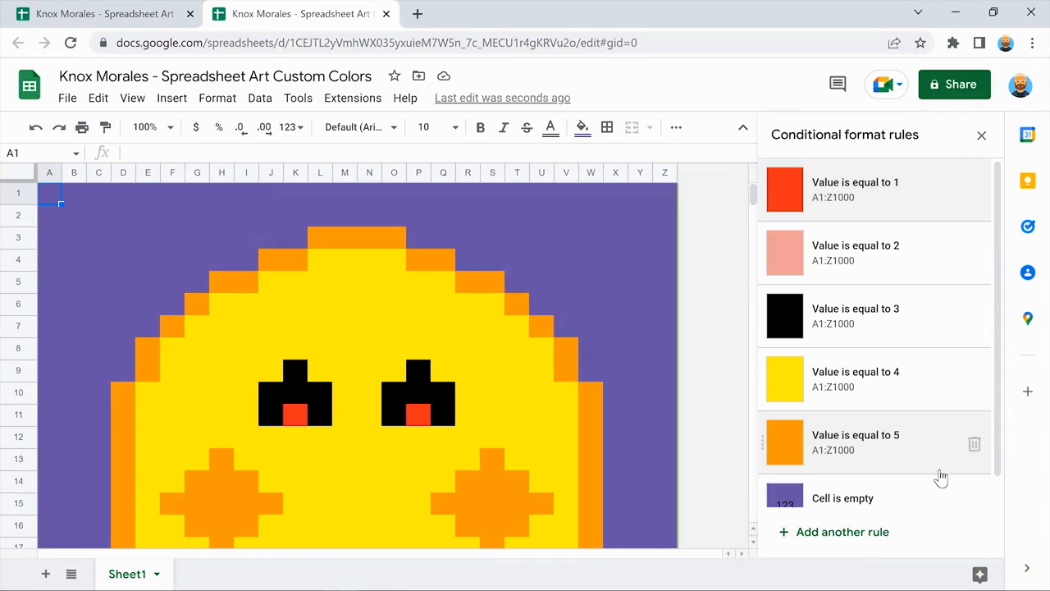
# Start a custom fill colour for the value-2 rule, then open a new blank browser tab.
pyautogui.scroll(-3, 719, 392)
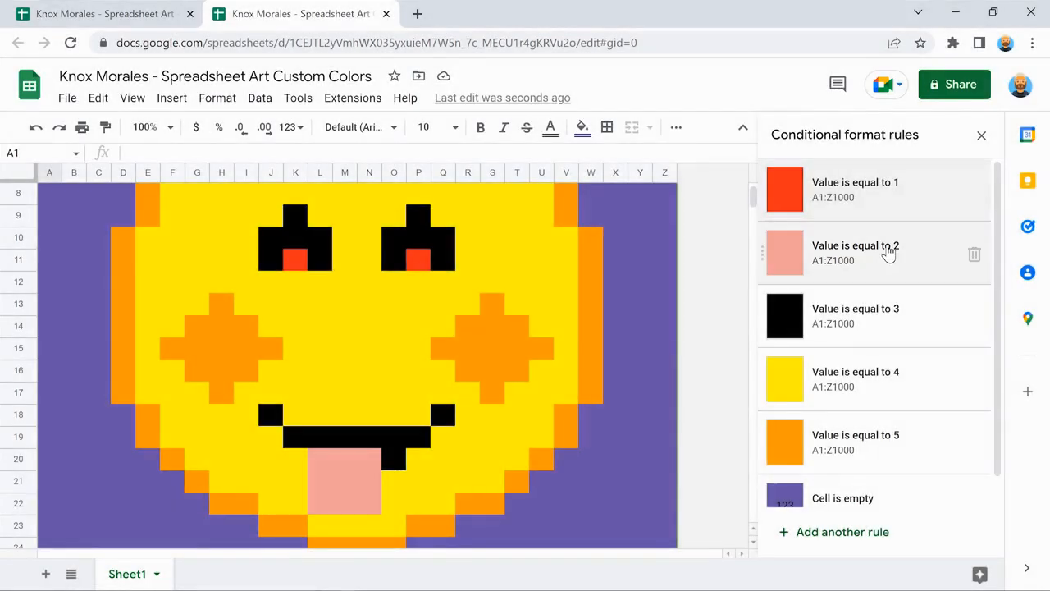
pyautogui.click(888, 252)
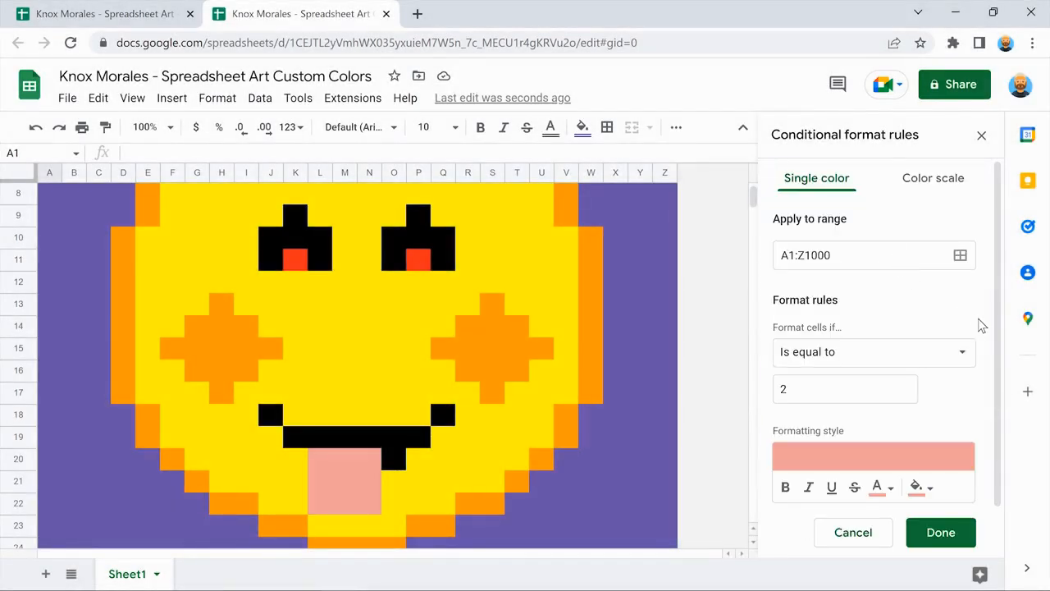
pyautogui.scroll(-1, 982, 326)
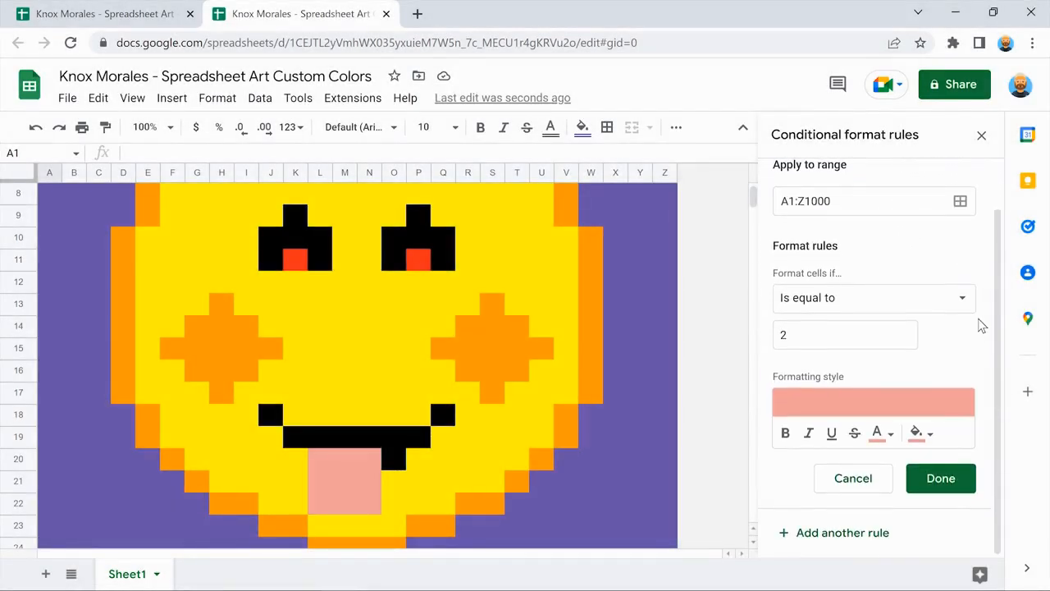
pyautogui.click(918, 432)
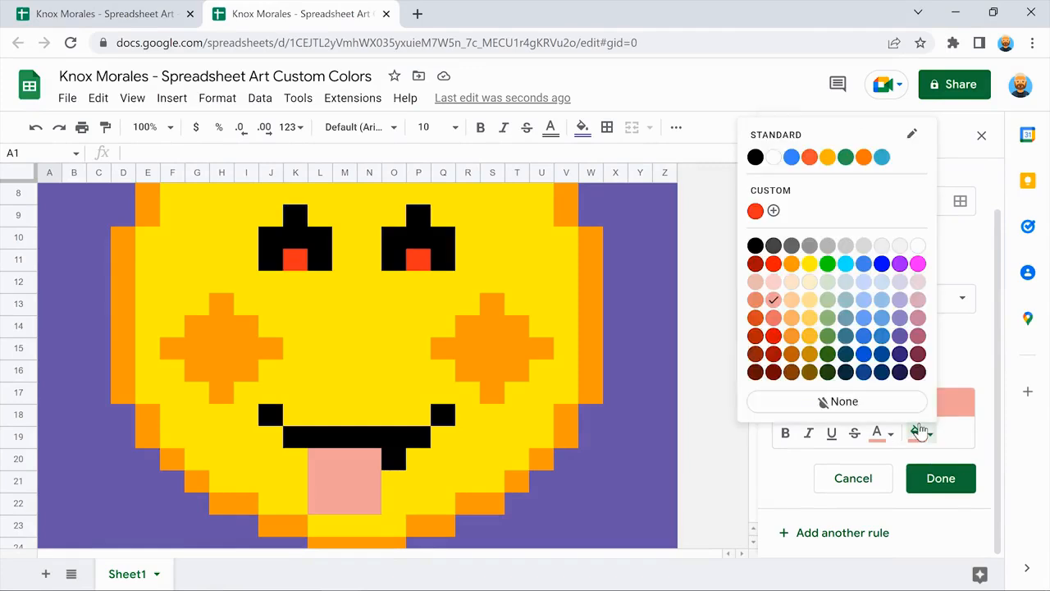
pyautogui.click(774, 211)
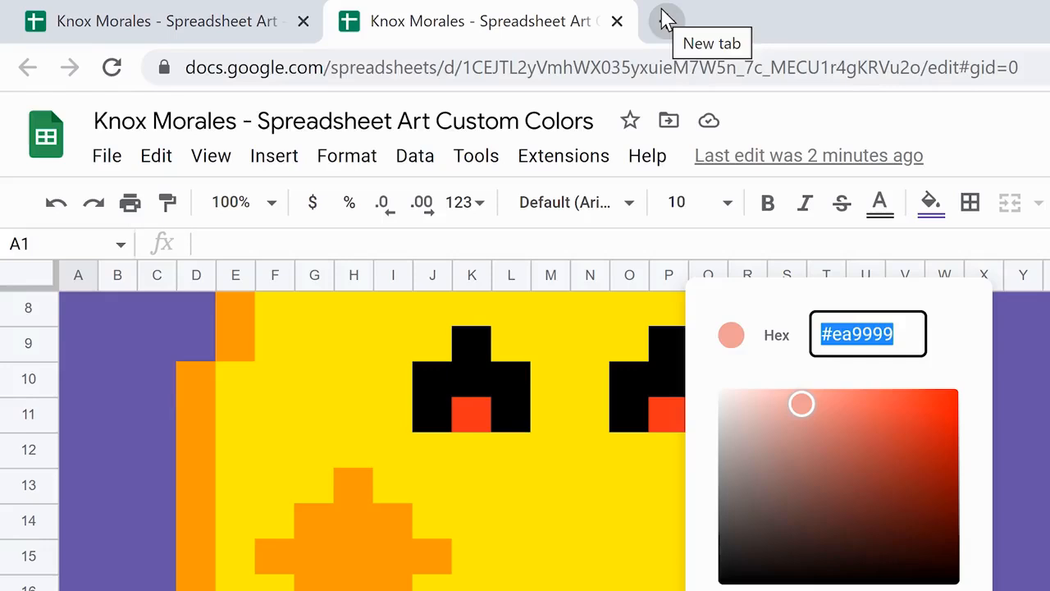
pyautogui.click(665, 18)
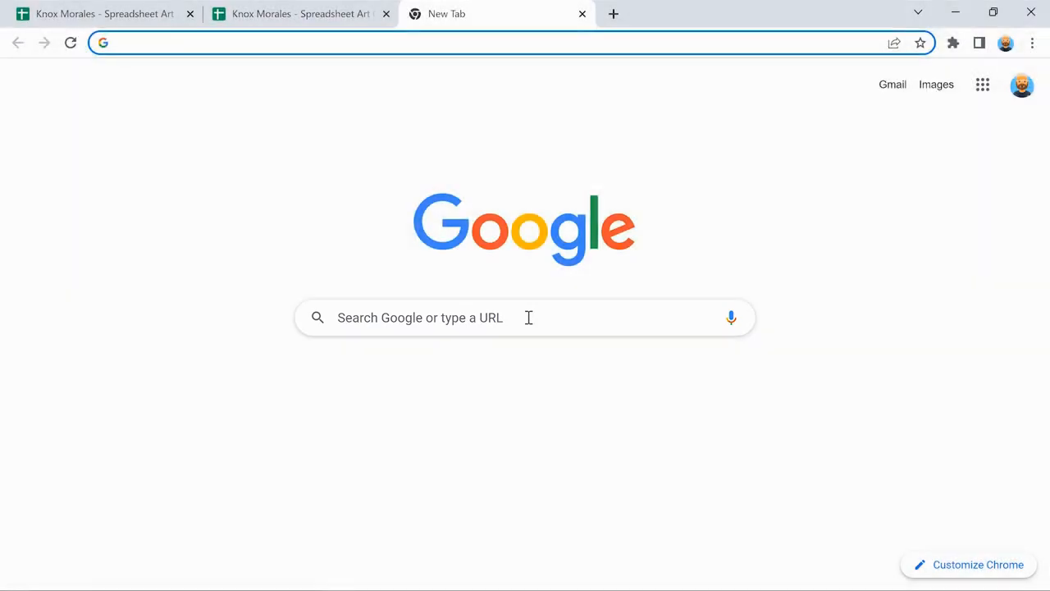
# Search Google for 'Hex color code finder'.
pyautogui.click(528, 317)
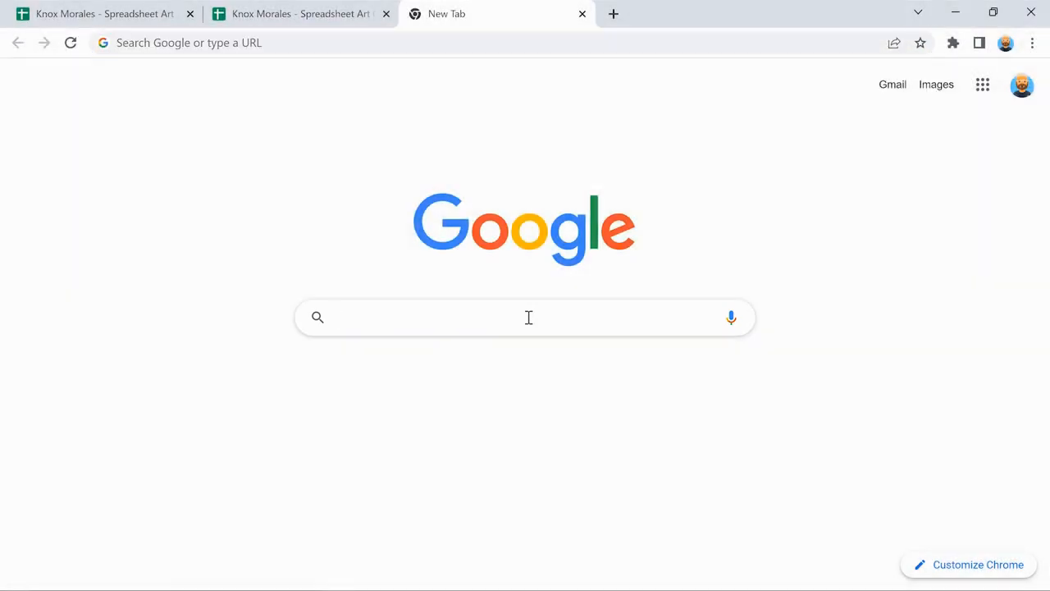
pyautogui.write('Hex color code fin')
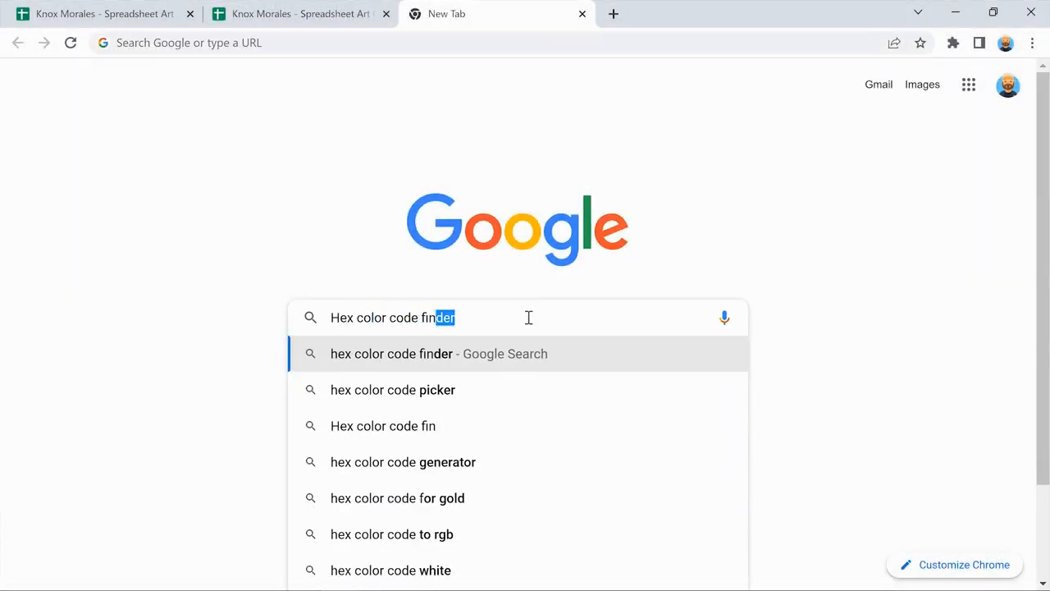
pyautogui.write('der')
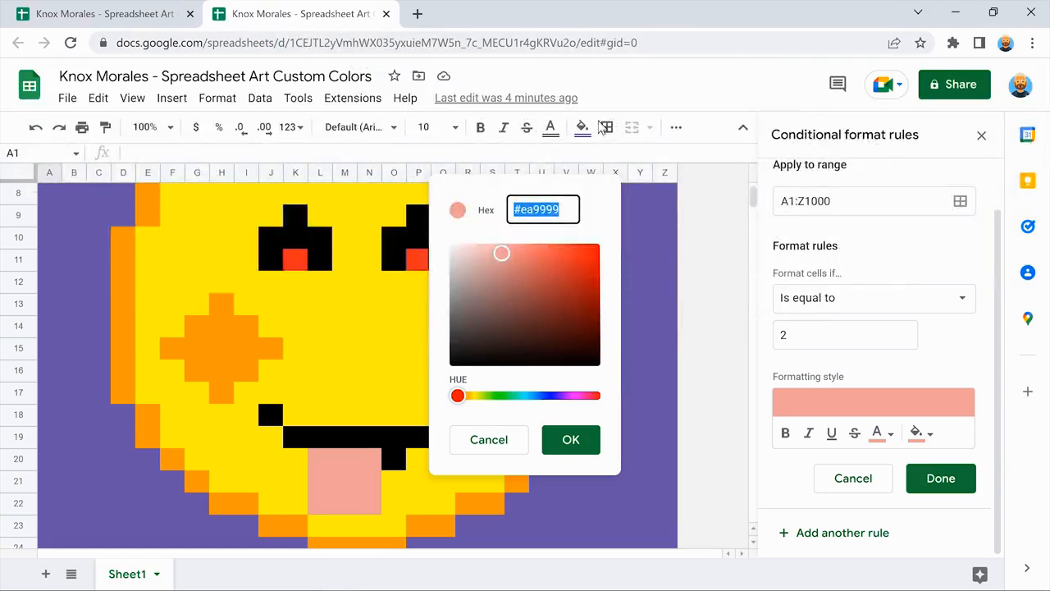
# Set the value-2 rule's fill and text to custom green #80e07a and save the rule.
pyautogui.click(598, 209)
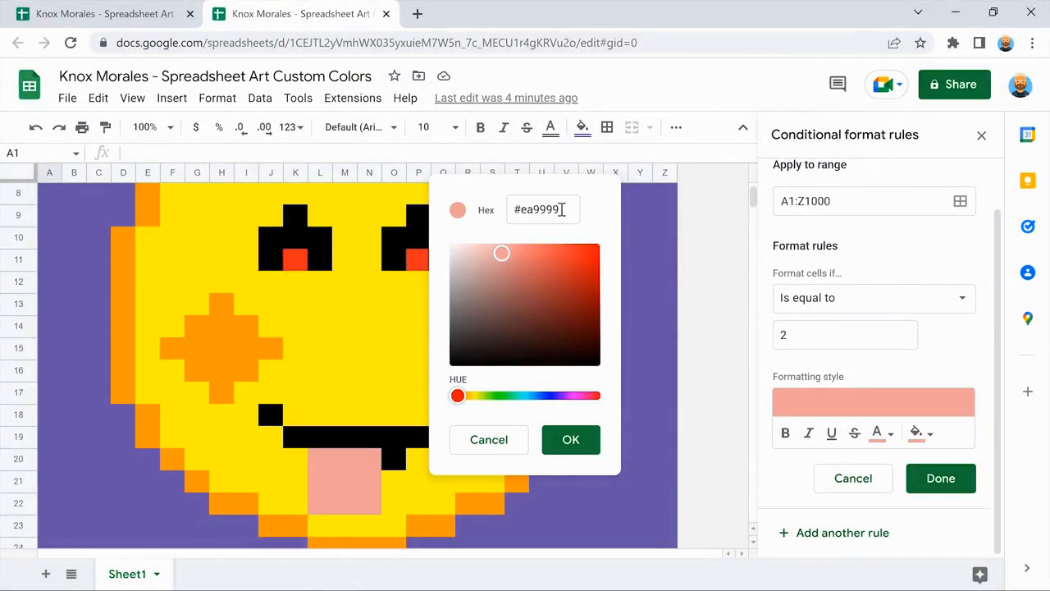
pyautogui.moveTo(562, 209); pyautogui.dragTo(530, 209)
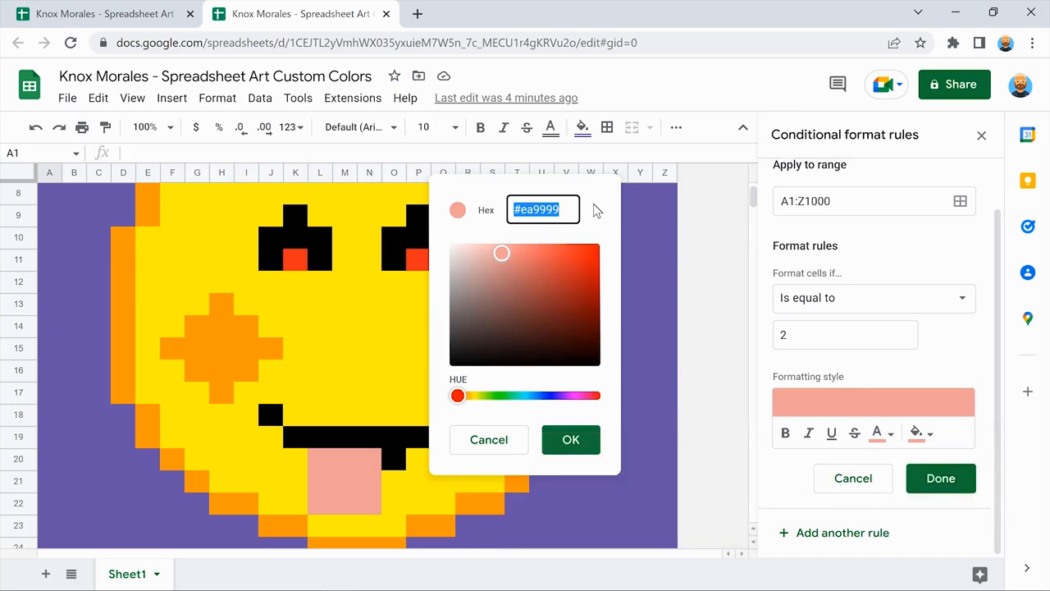
pyautogui.write('#80e07a')
pyautogui.click(593, 205)
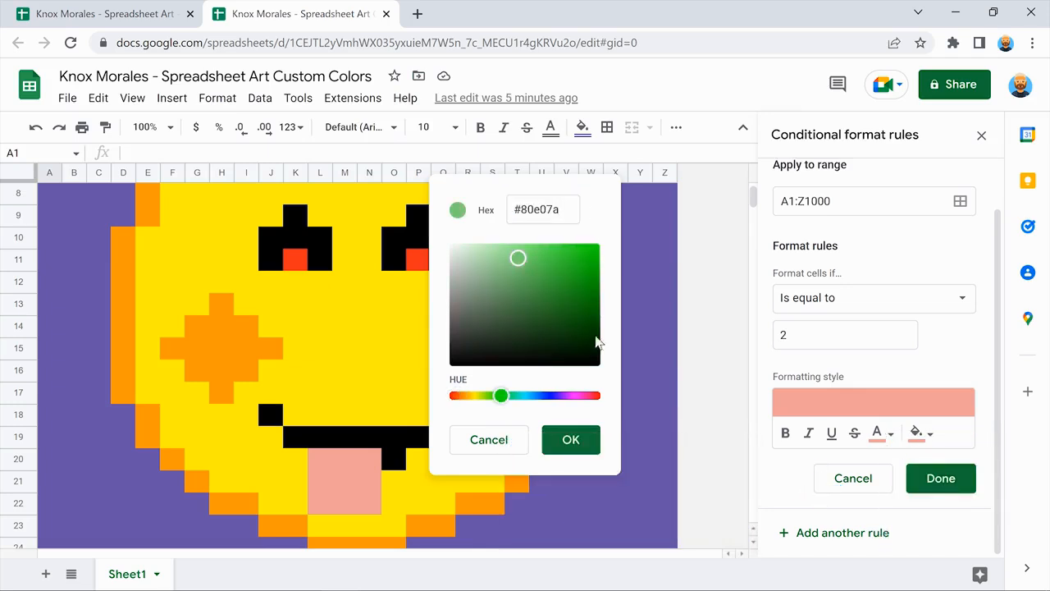
pyautogui.click(570, 439)
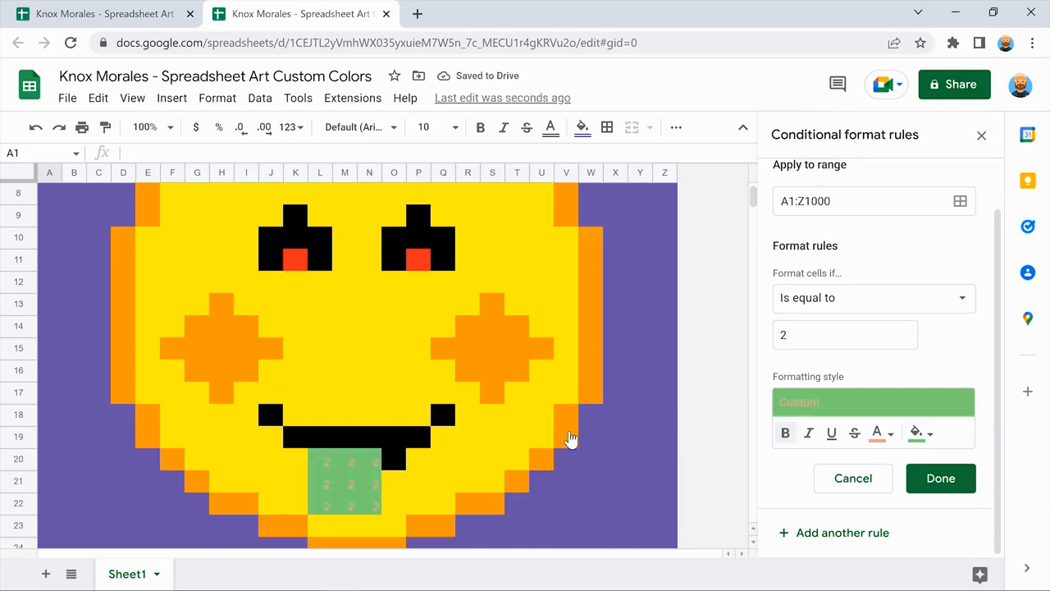
pyautogui.click(880, 431)
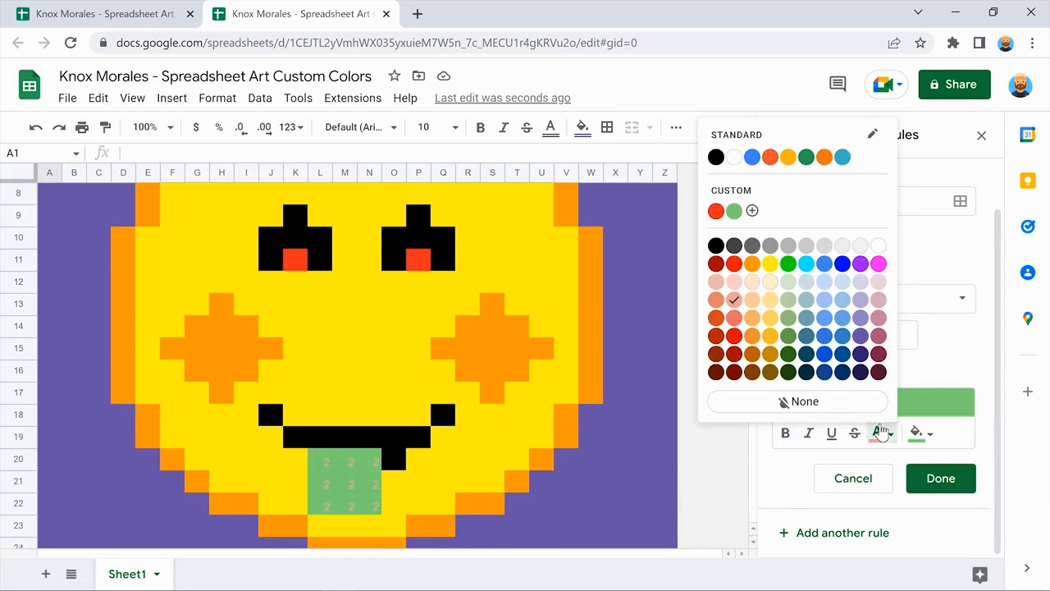
pyautogui.click(734, 212)
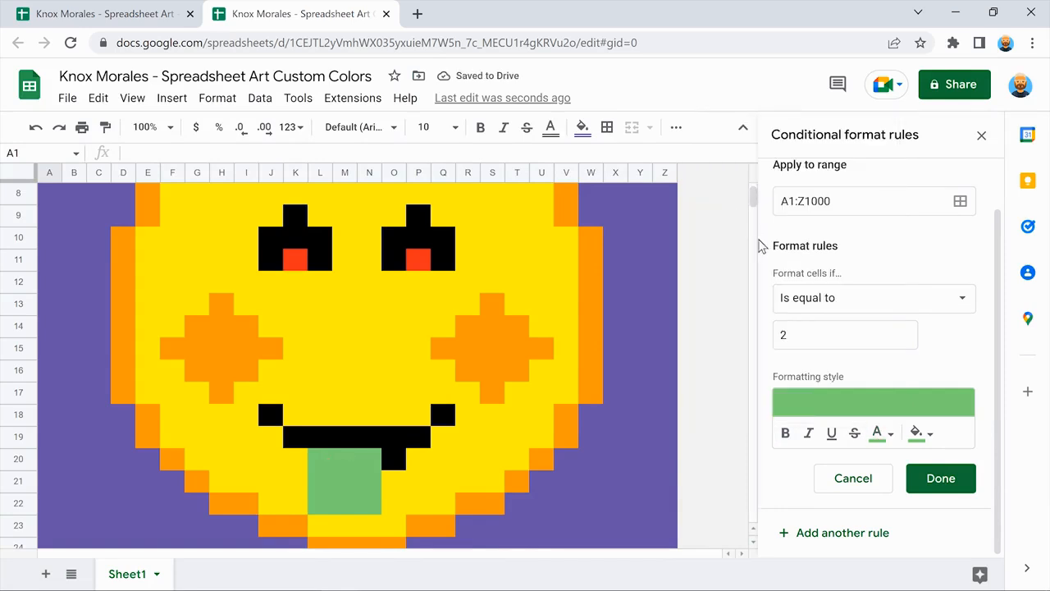
pyautogui.click(940, 478)
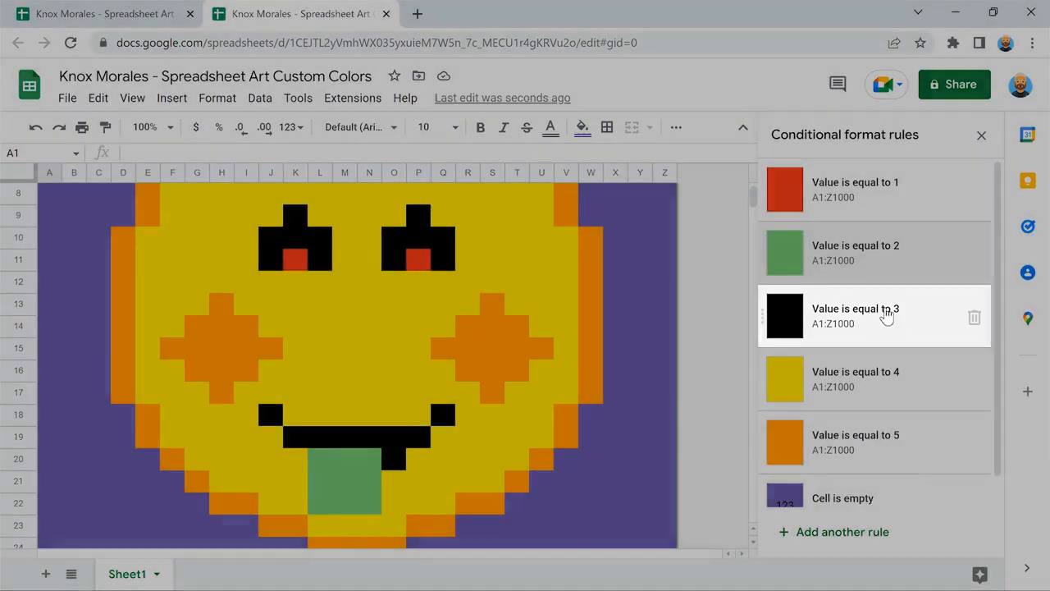
# Start defining a custom fill colour for the value-3 rule.
pyautogui.click(886, 316)
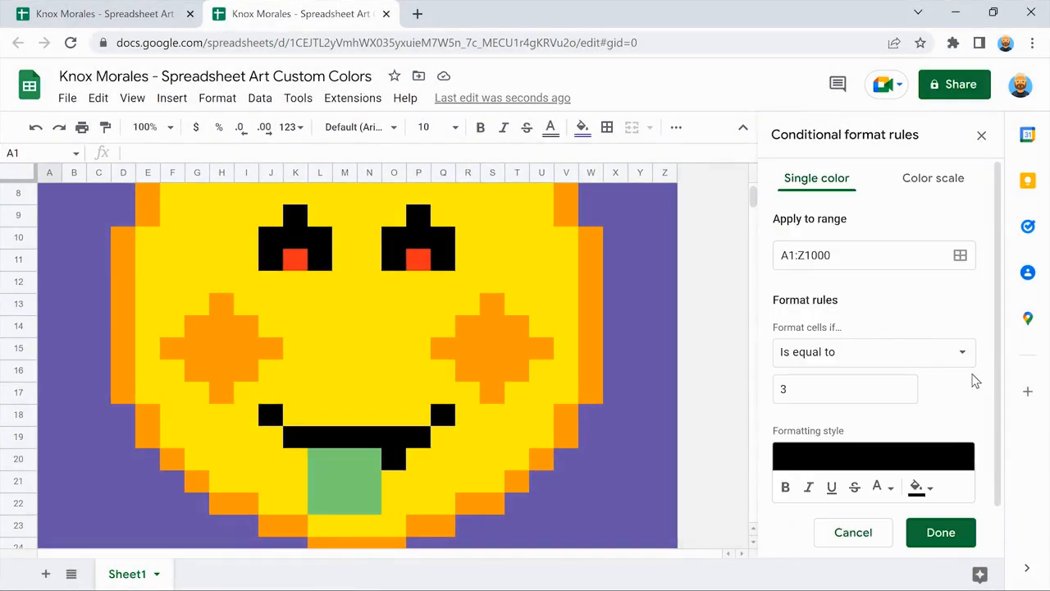
pyautogui.scroll(-1, 983, 381)
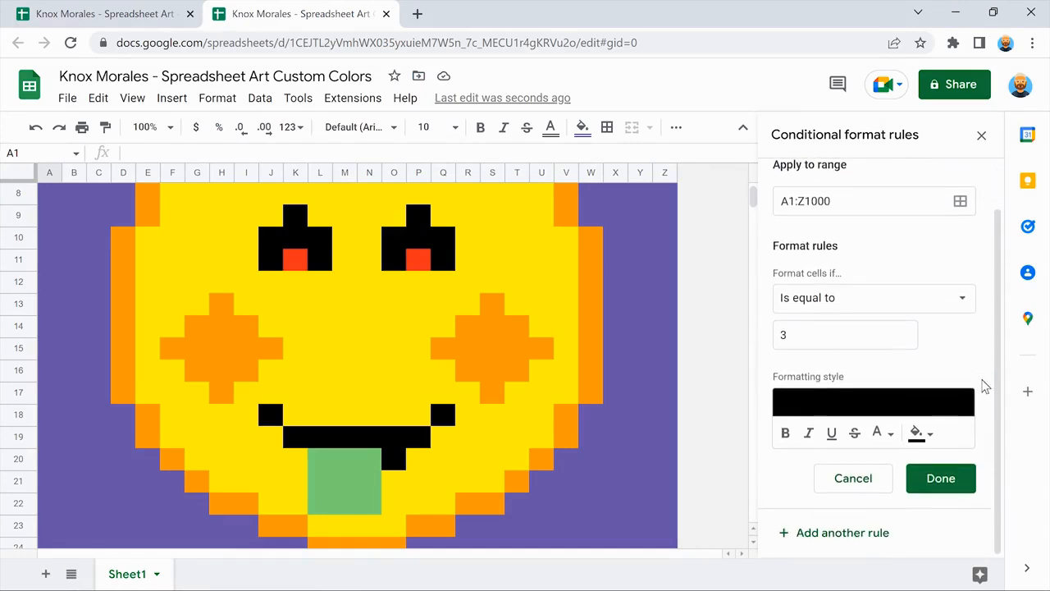
pyautogui.click(919, 432)
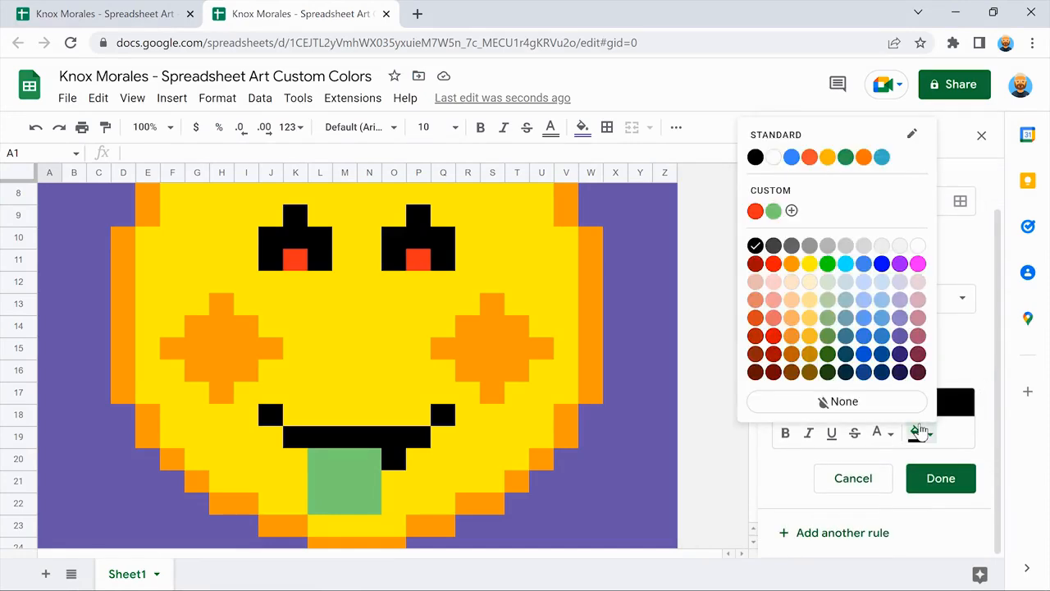
pyautogui.click(791, 212)
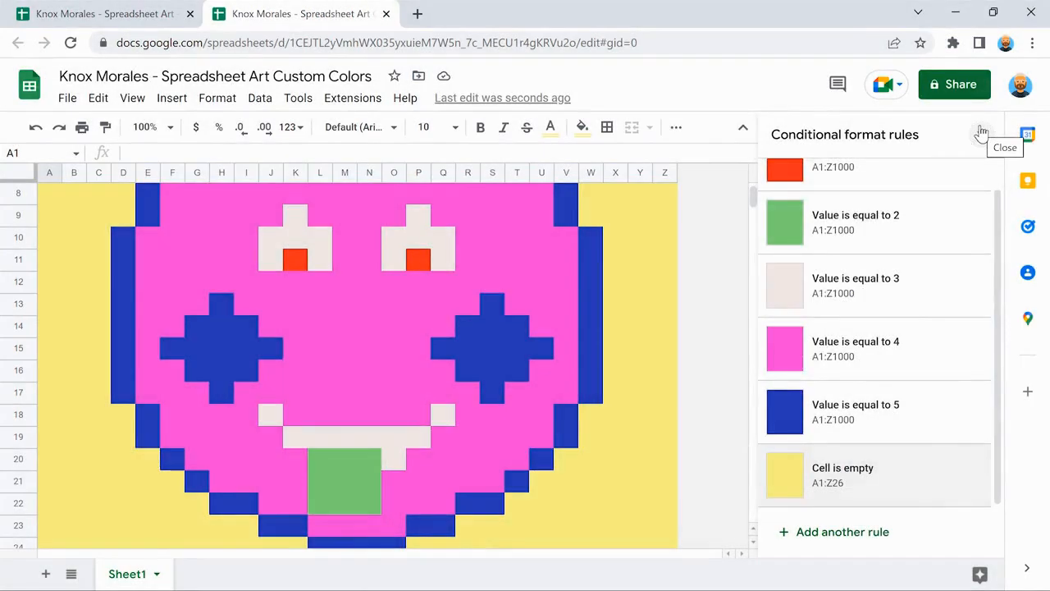
# Close the conditional format rules panel and look over the pixel face.
pyautogui.click(981, 132)
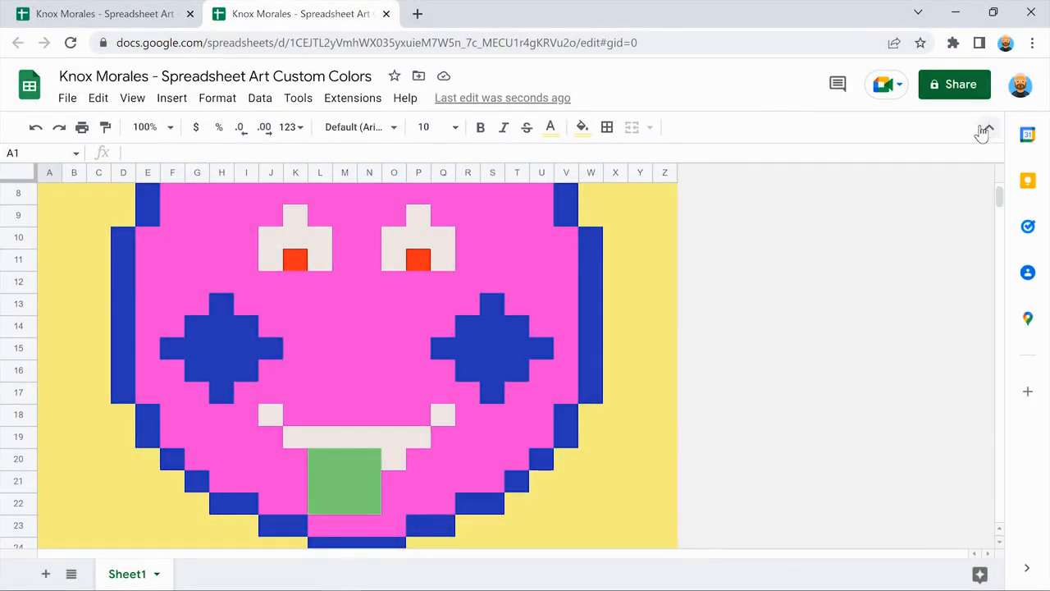
pyautogui.scroll(3, 777, 228)
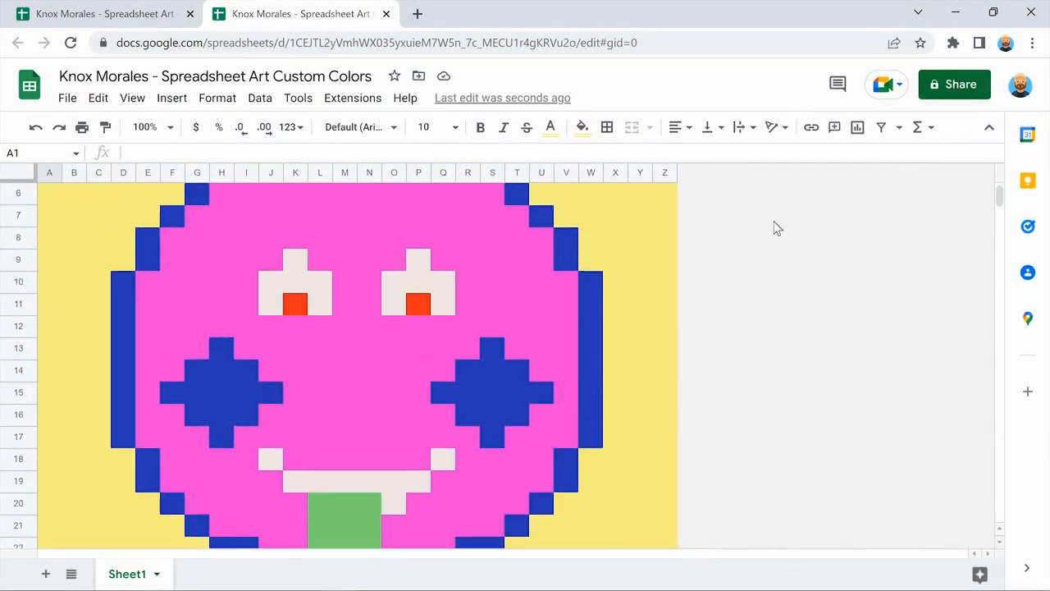
pyautogui.scroll(-5, 778, 229)
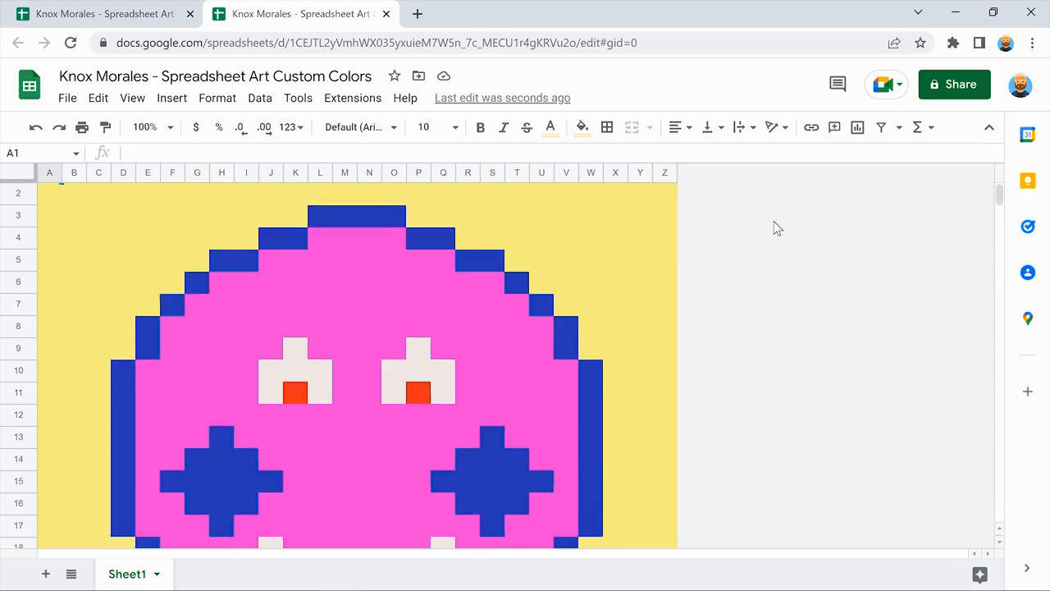